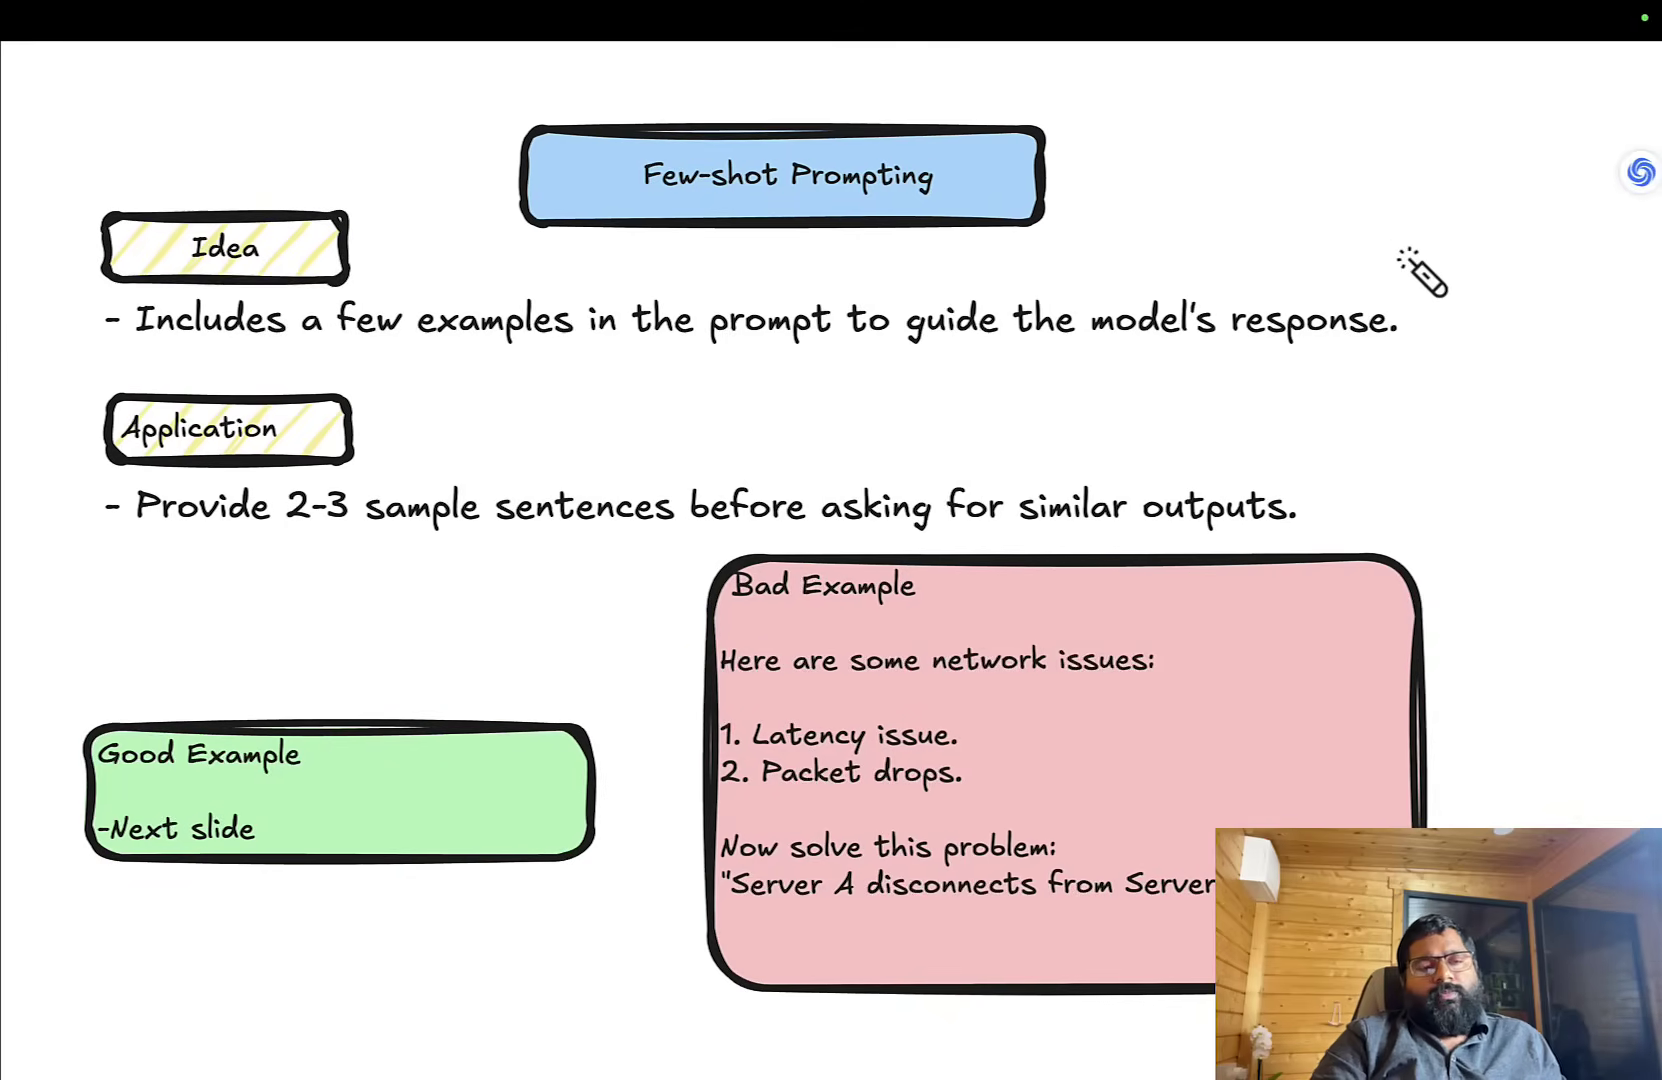
Page back through the earlier slides, then forward to the Zero-shot and Few-shot Prompting slides.
{"action": "key", "text": "Left"}
{"action": "key", "text": "Left"}
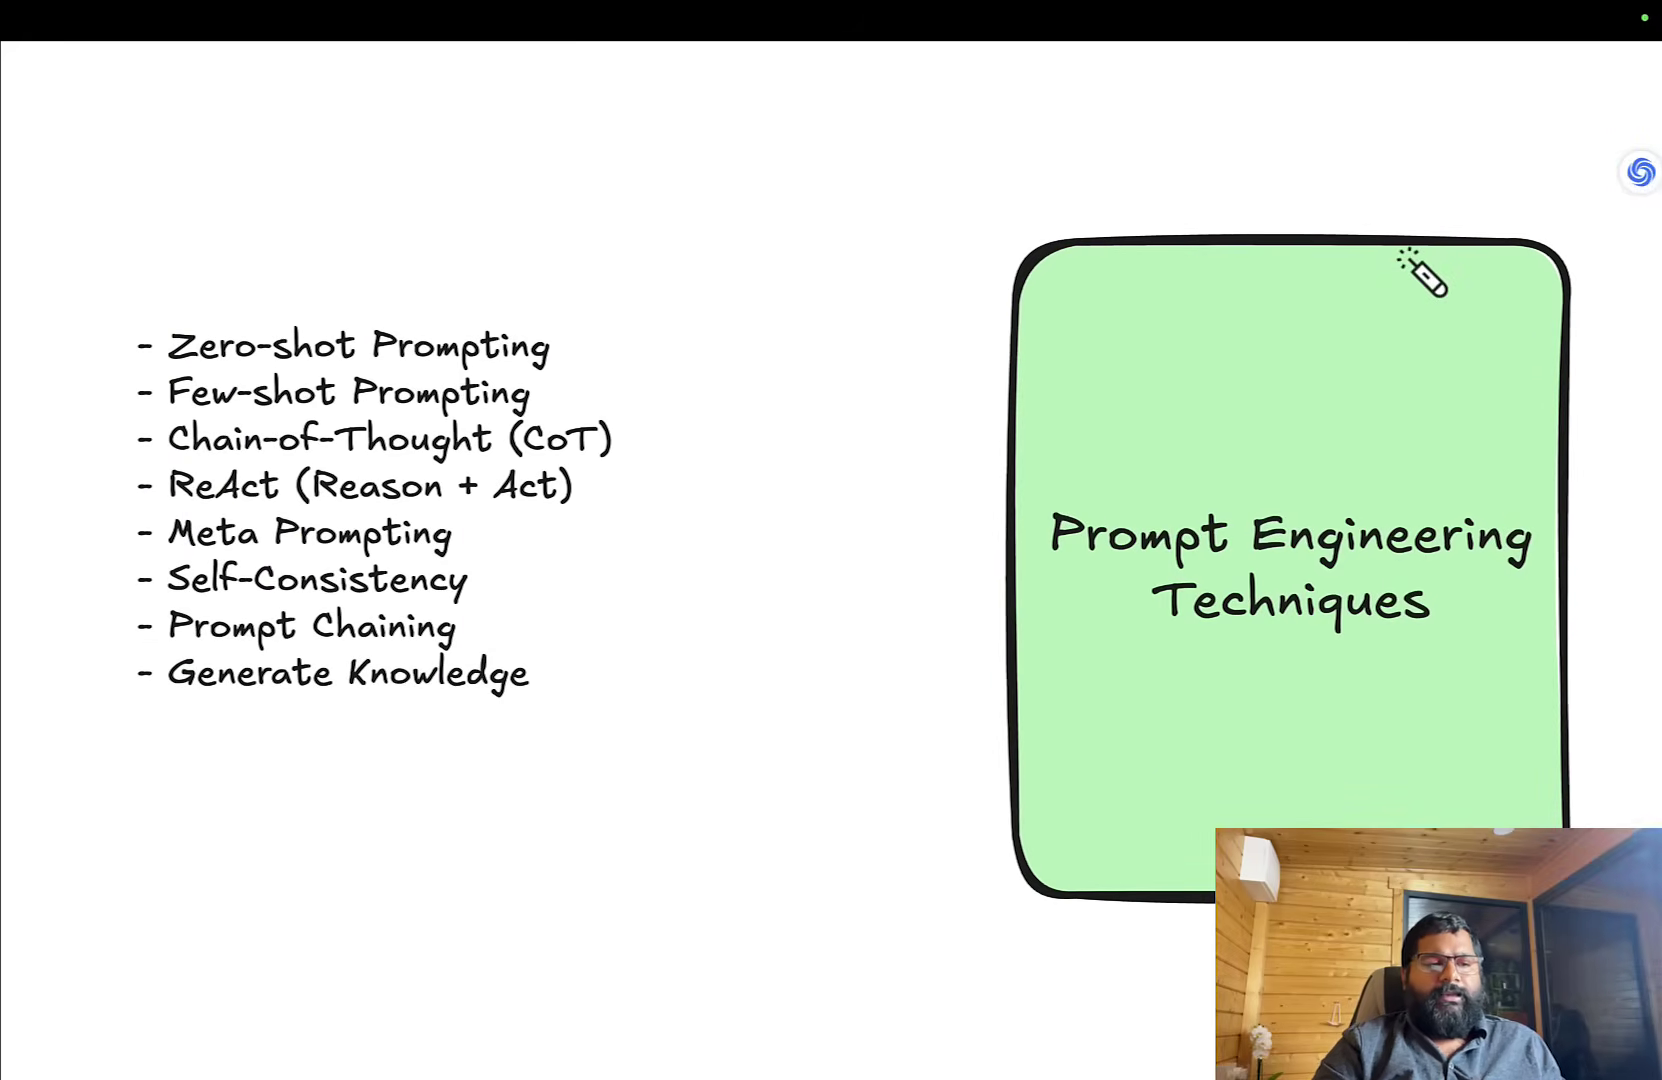
{"action": "key", "text": "Right"}
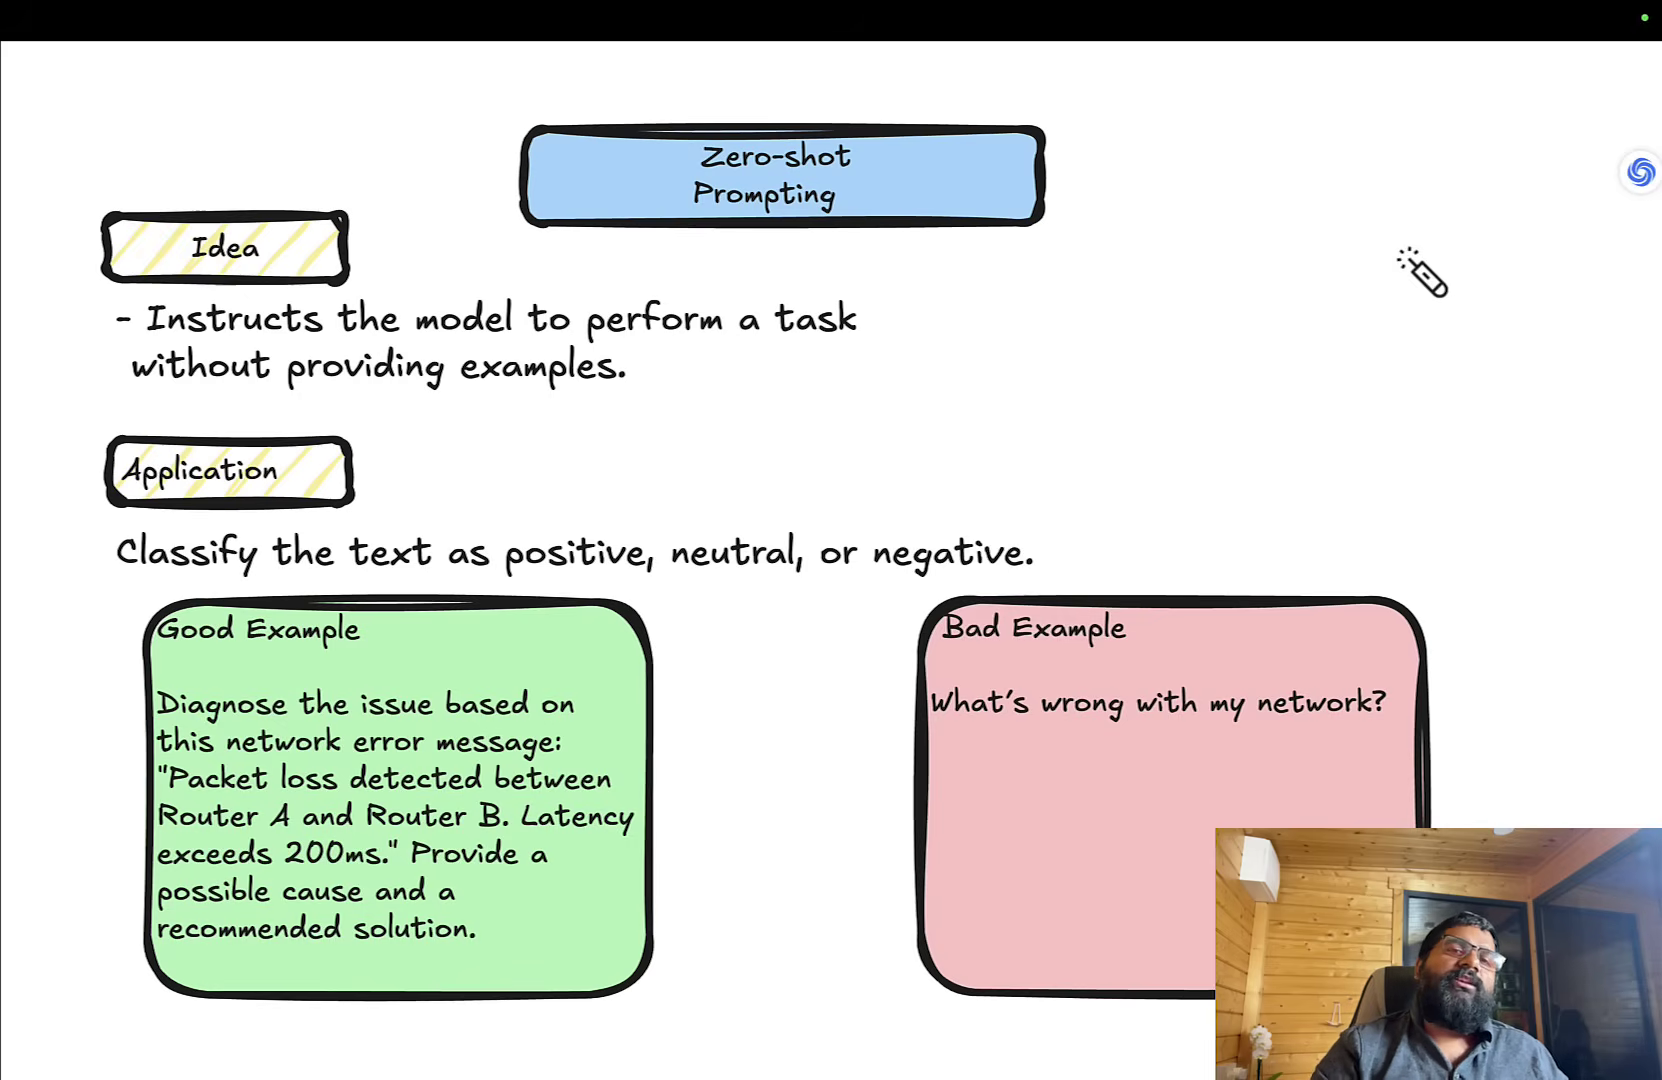
{"action": "key", "text": "Right"}
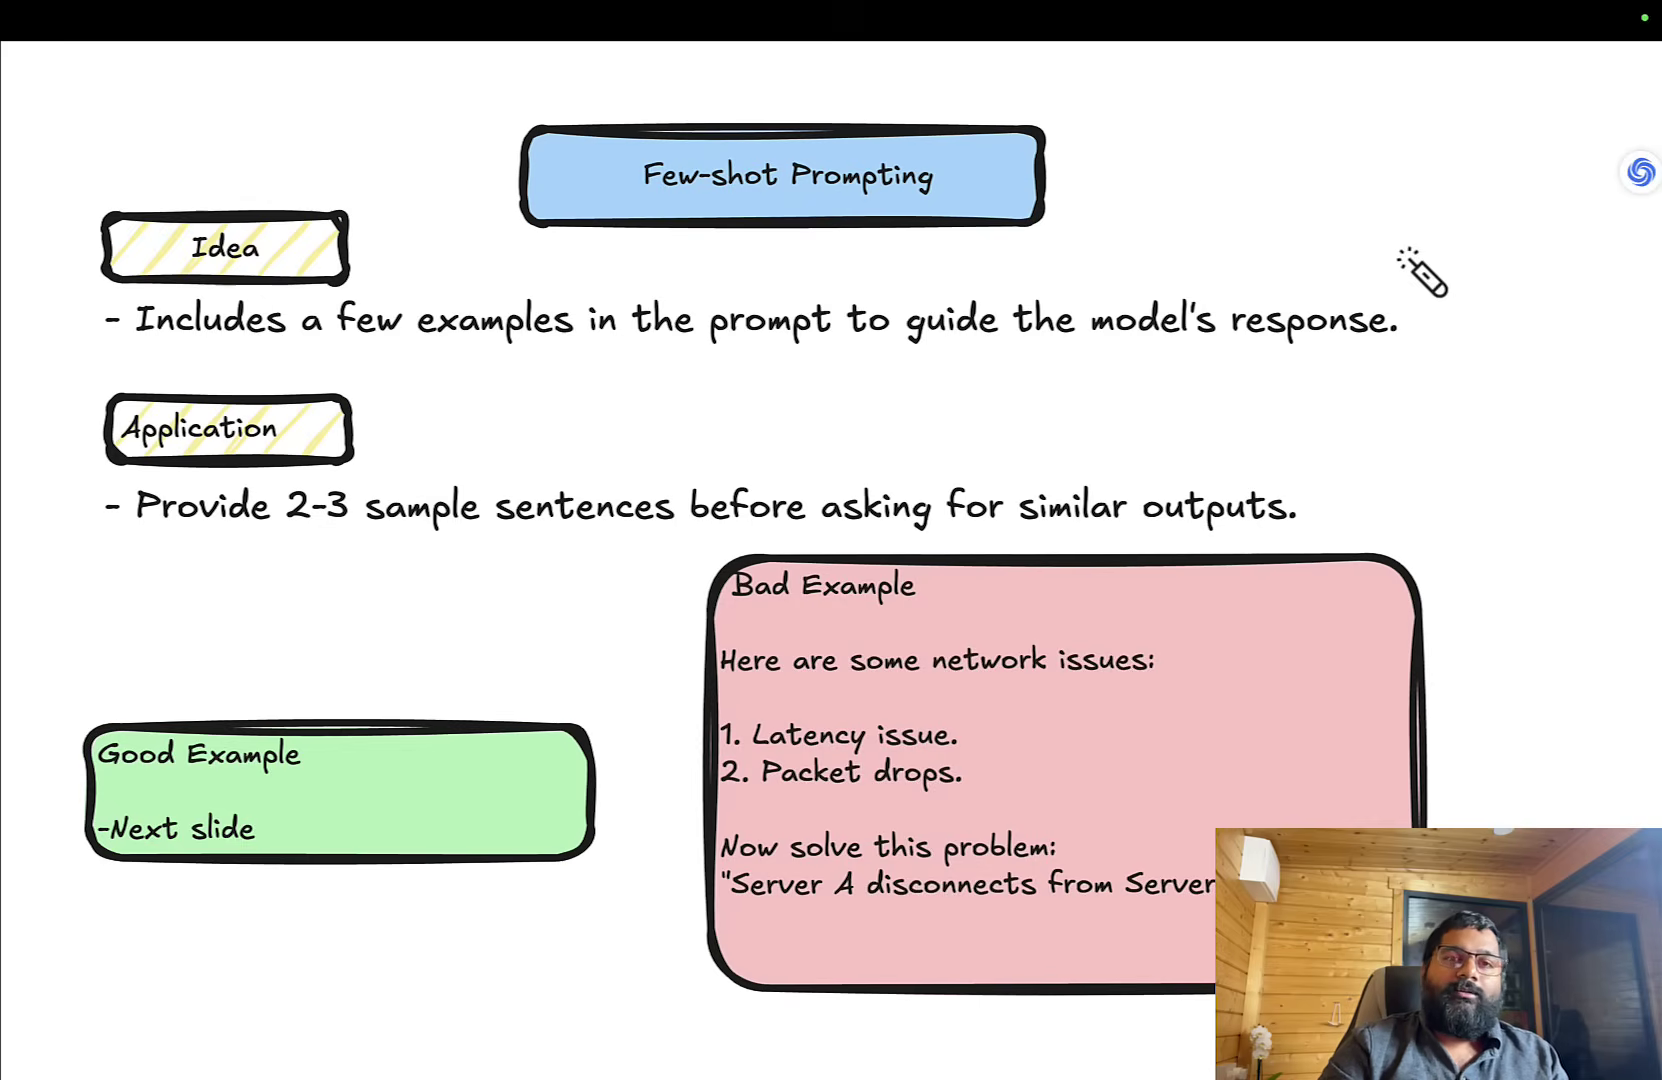
Advance to the enlarged Good Example frame showing both worked network examples and the Server A/Server B question.
{"action": "key", "text": "Right"}
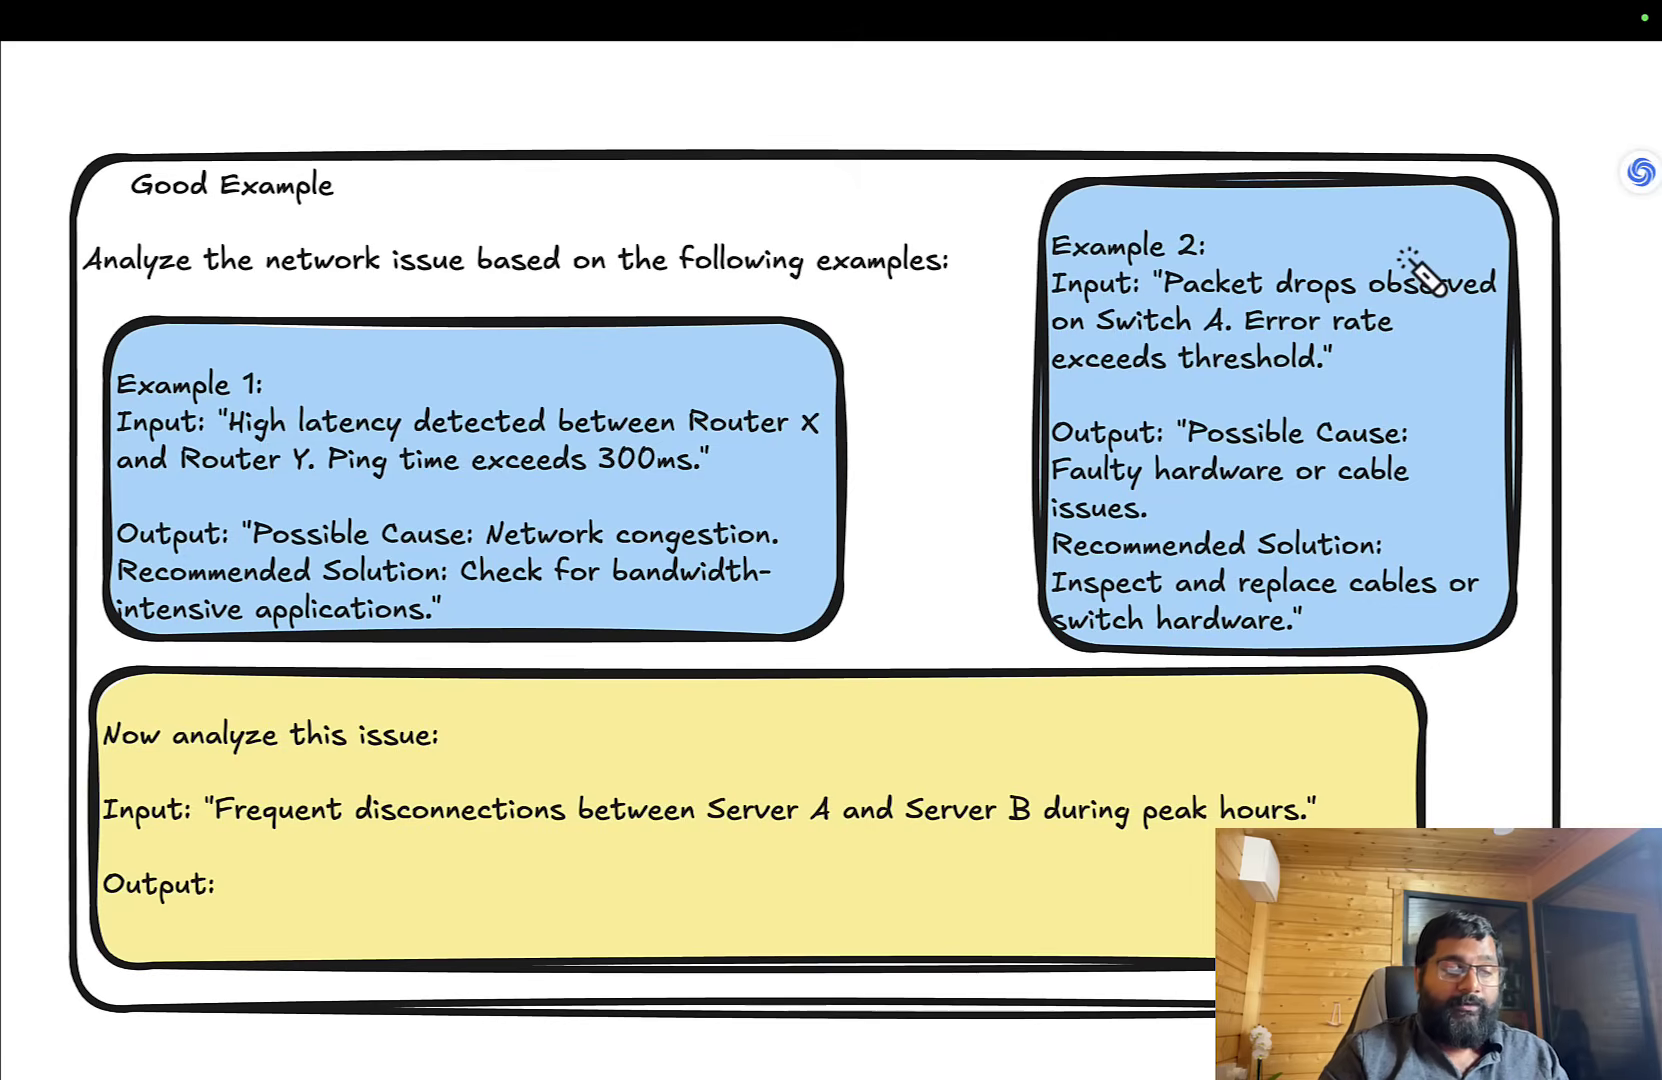
{"action": "key", "text": "super+Tab"}
{"action": "key", "text": "super+shift+Tab"}
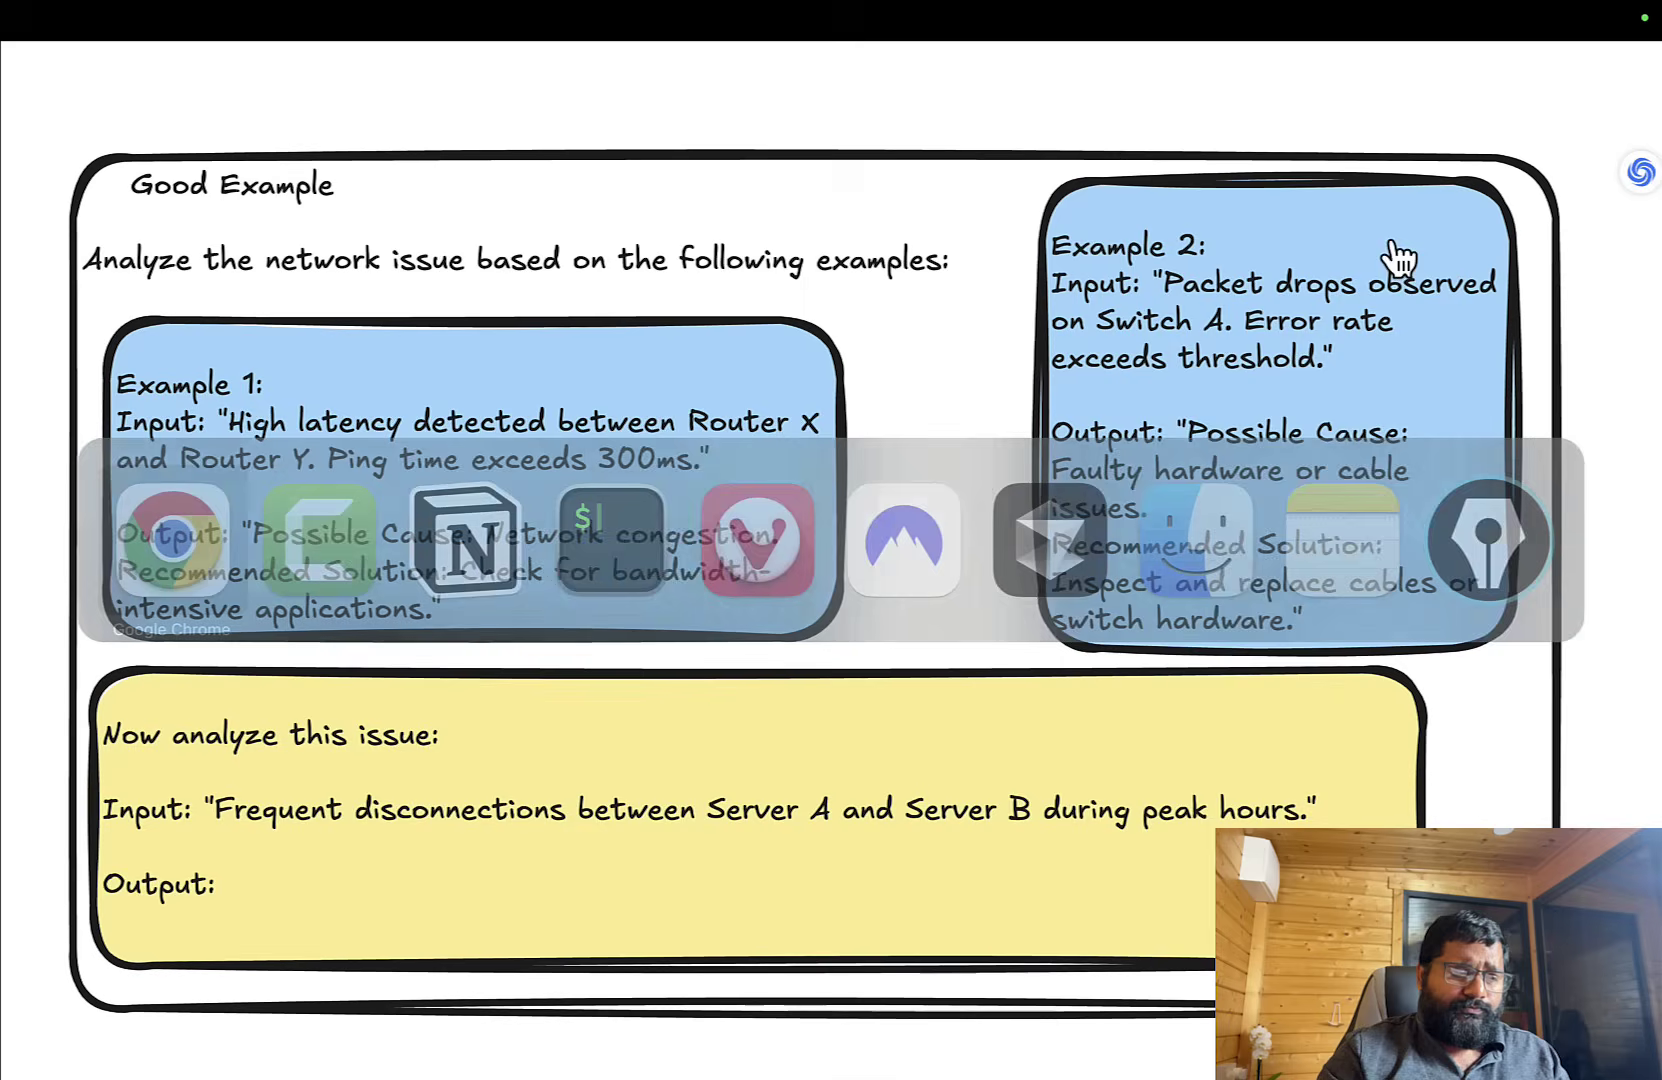
Open a new Chrome window from the Dock and go to the Gemini web app.
{"action": "mouse_move", "coordinate": [1150, 1068]}
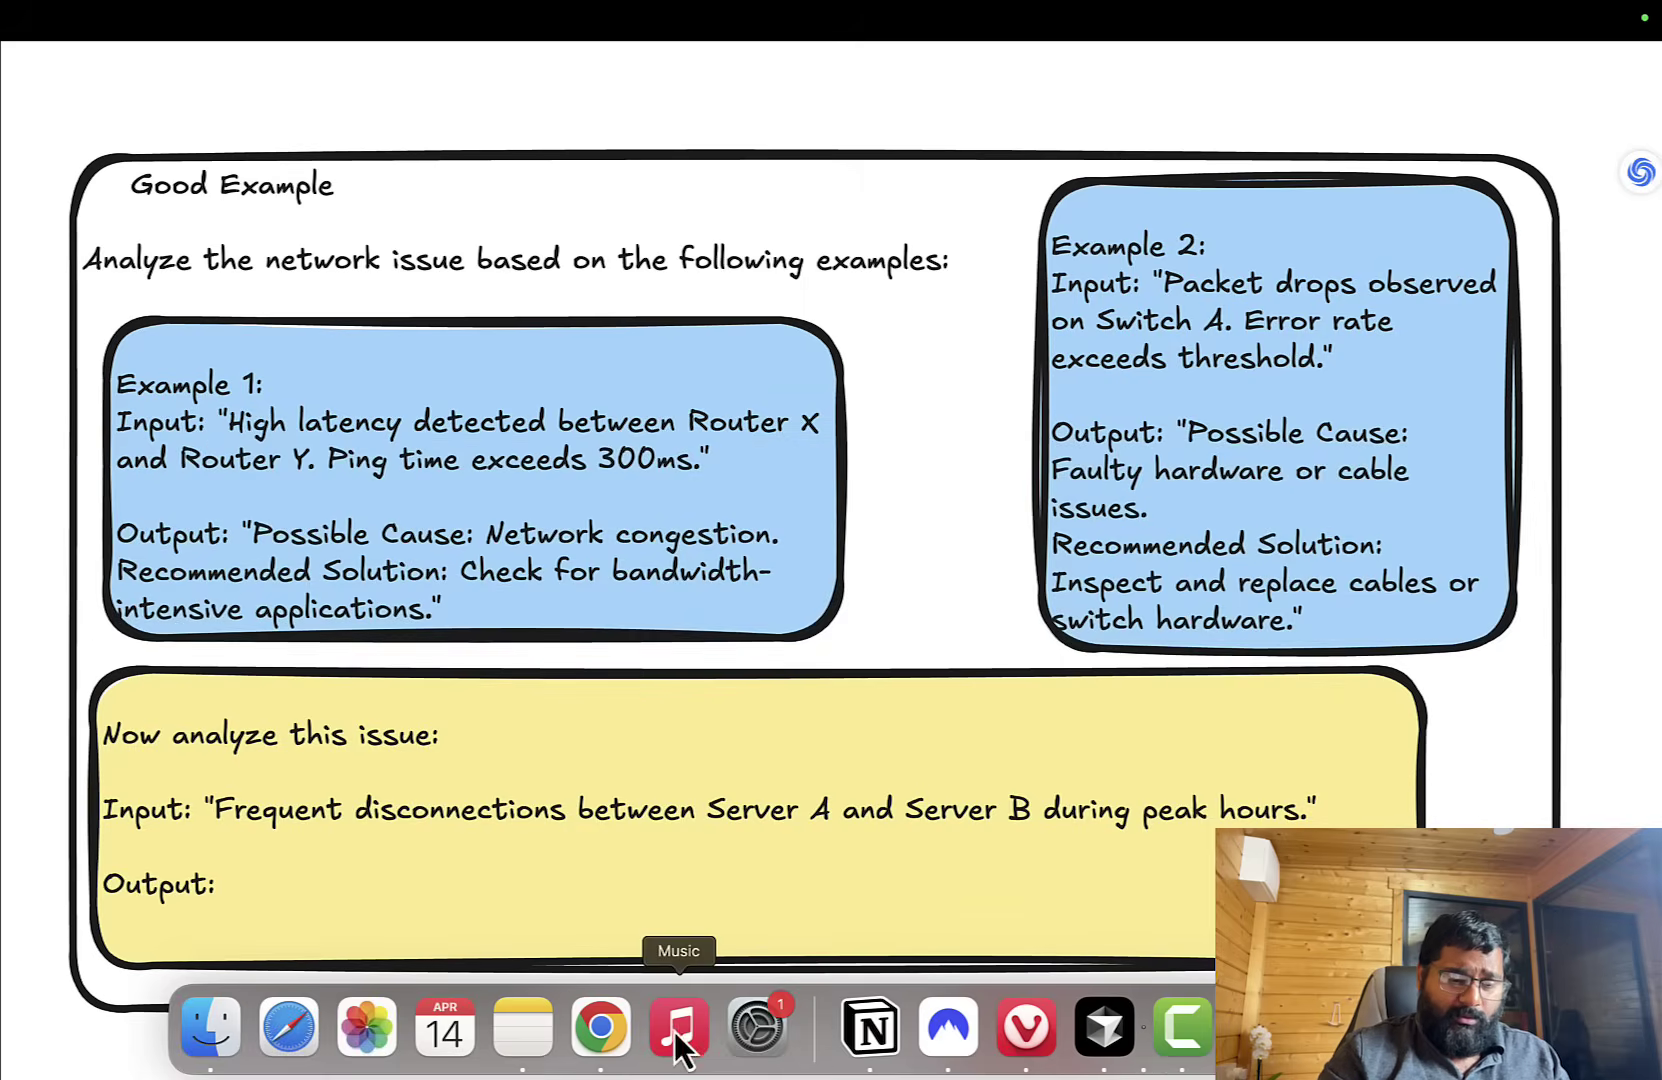
{"action": "right_click", "coordinate": [622, 1030]}
{"action": "left_click", "coordinate": [692, 802]}
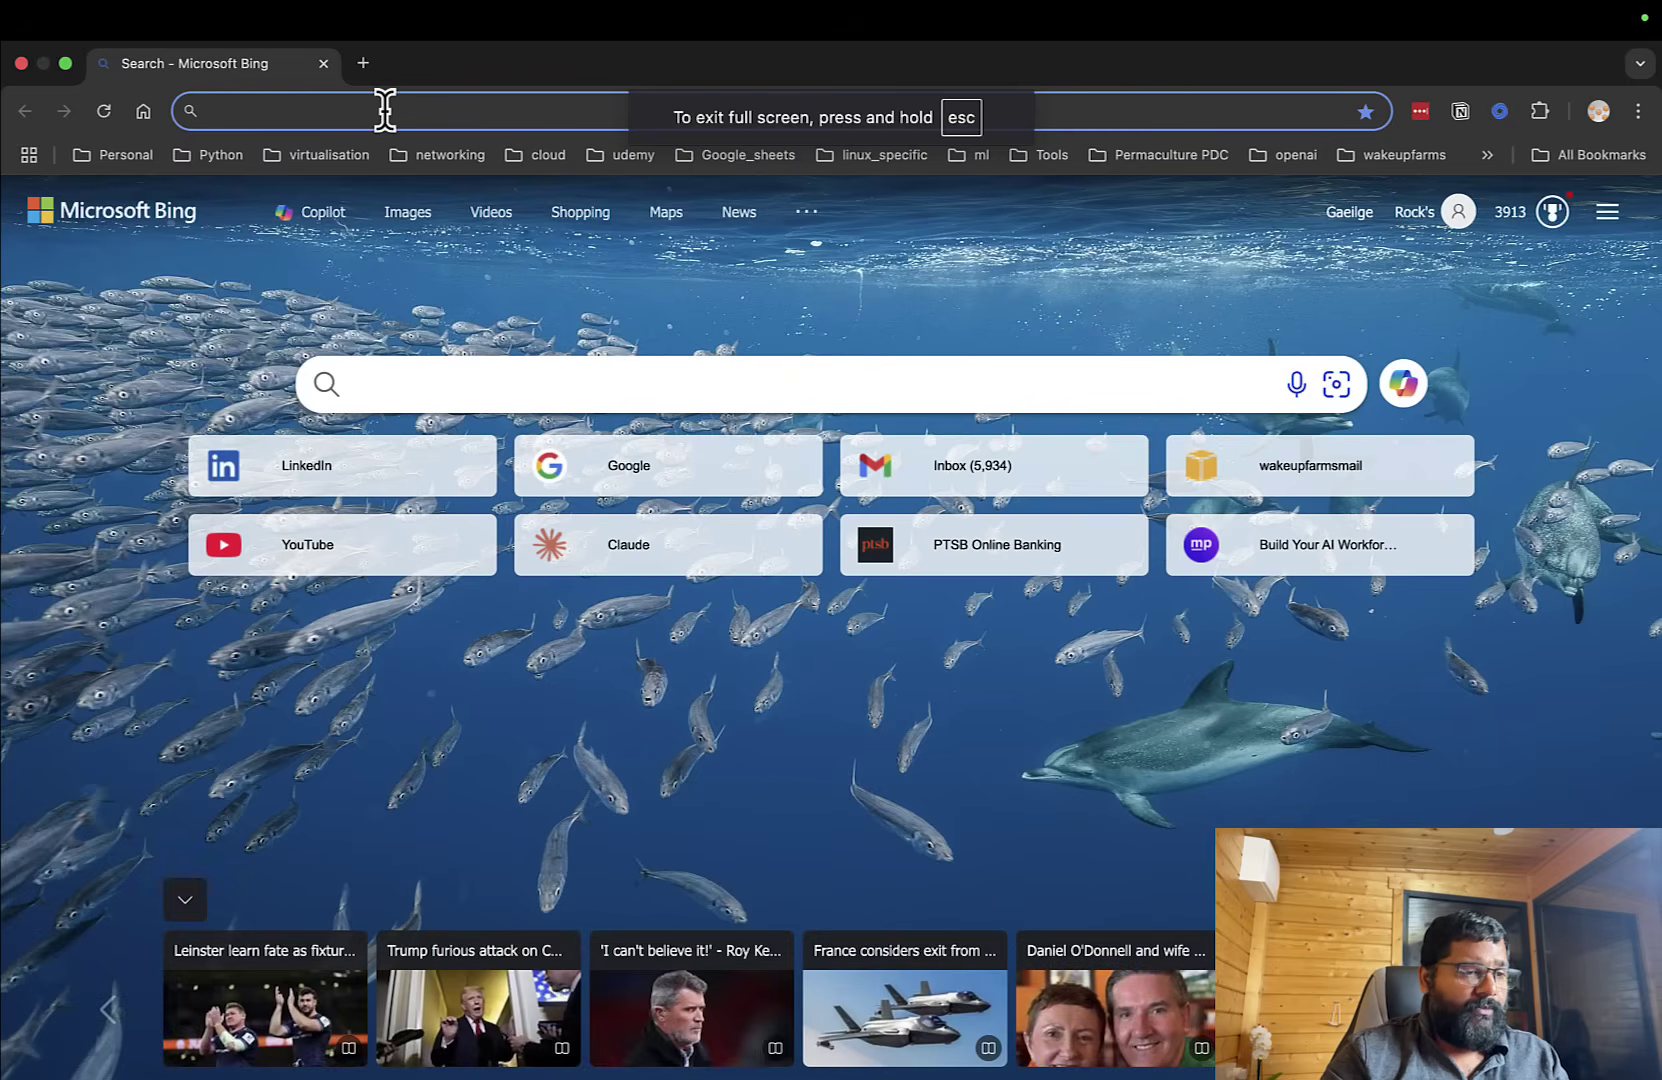
{"action": "type", "text": "gemni"}
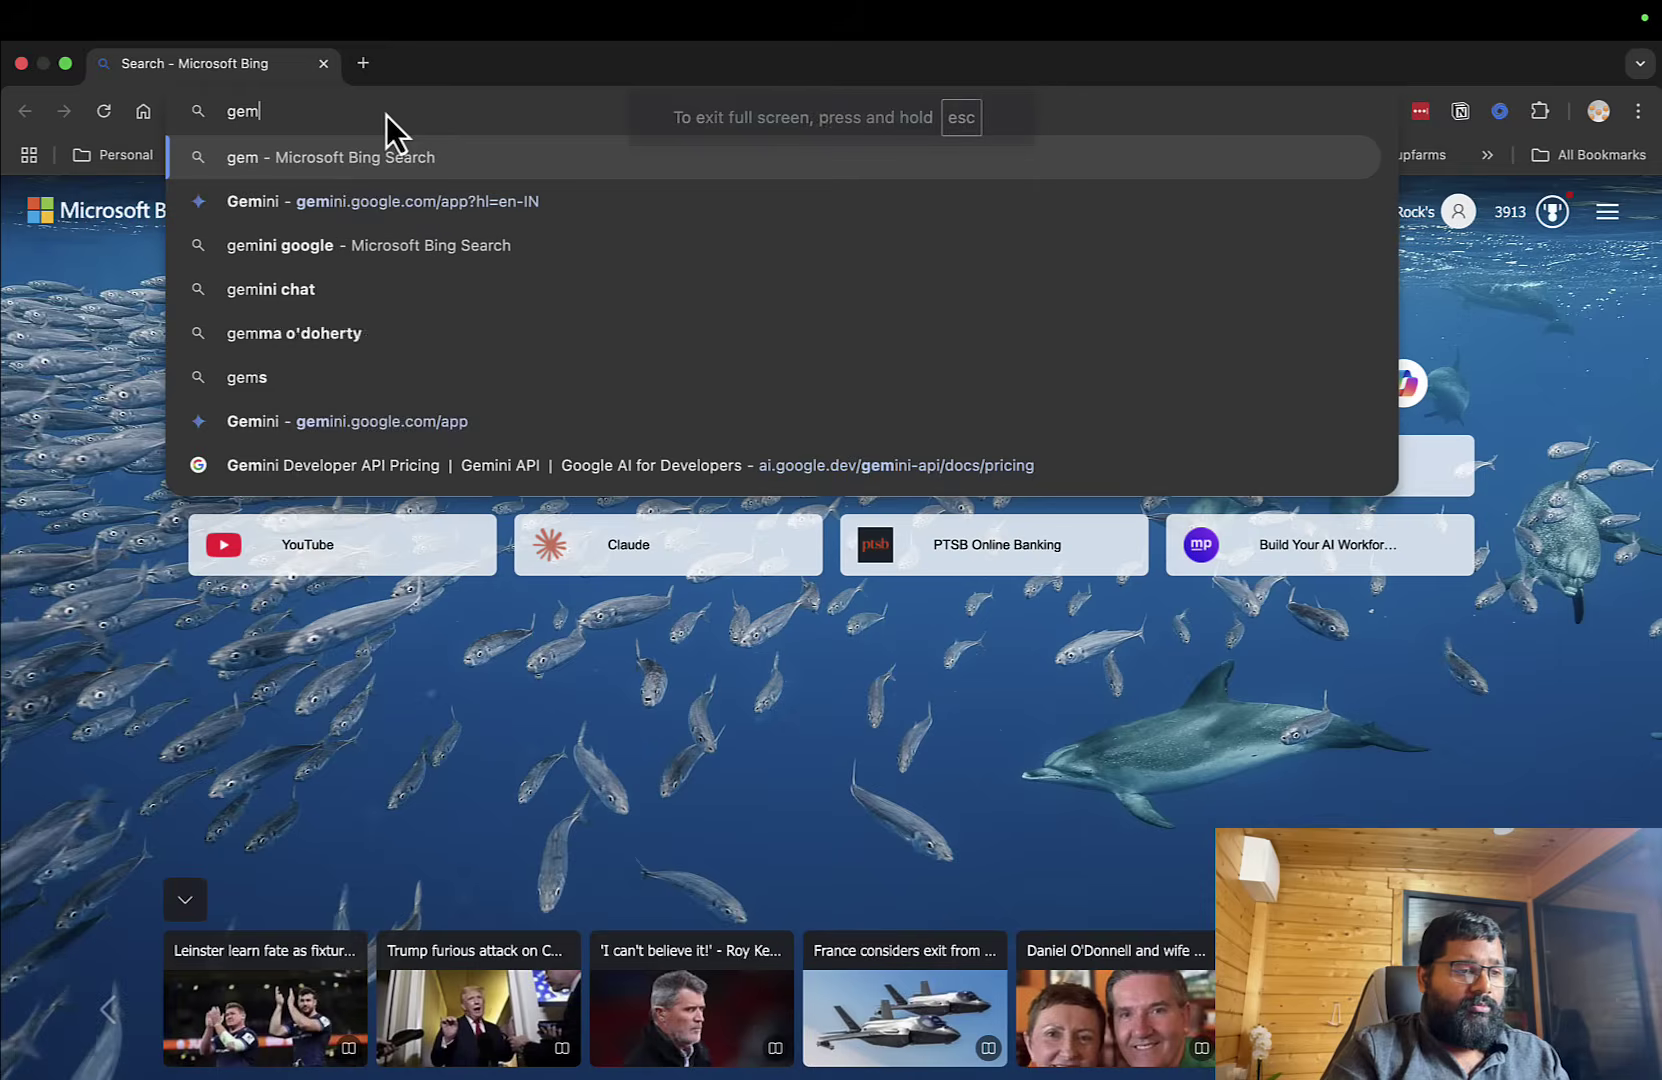
{"action": "key", "text": "Down"}
{"action": "key", "text": "Return"}
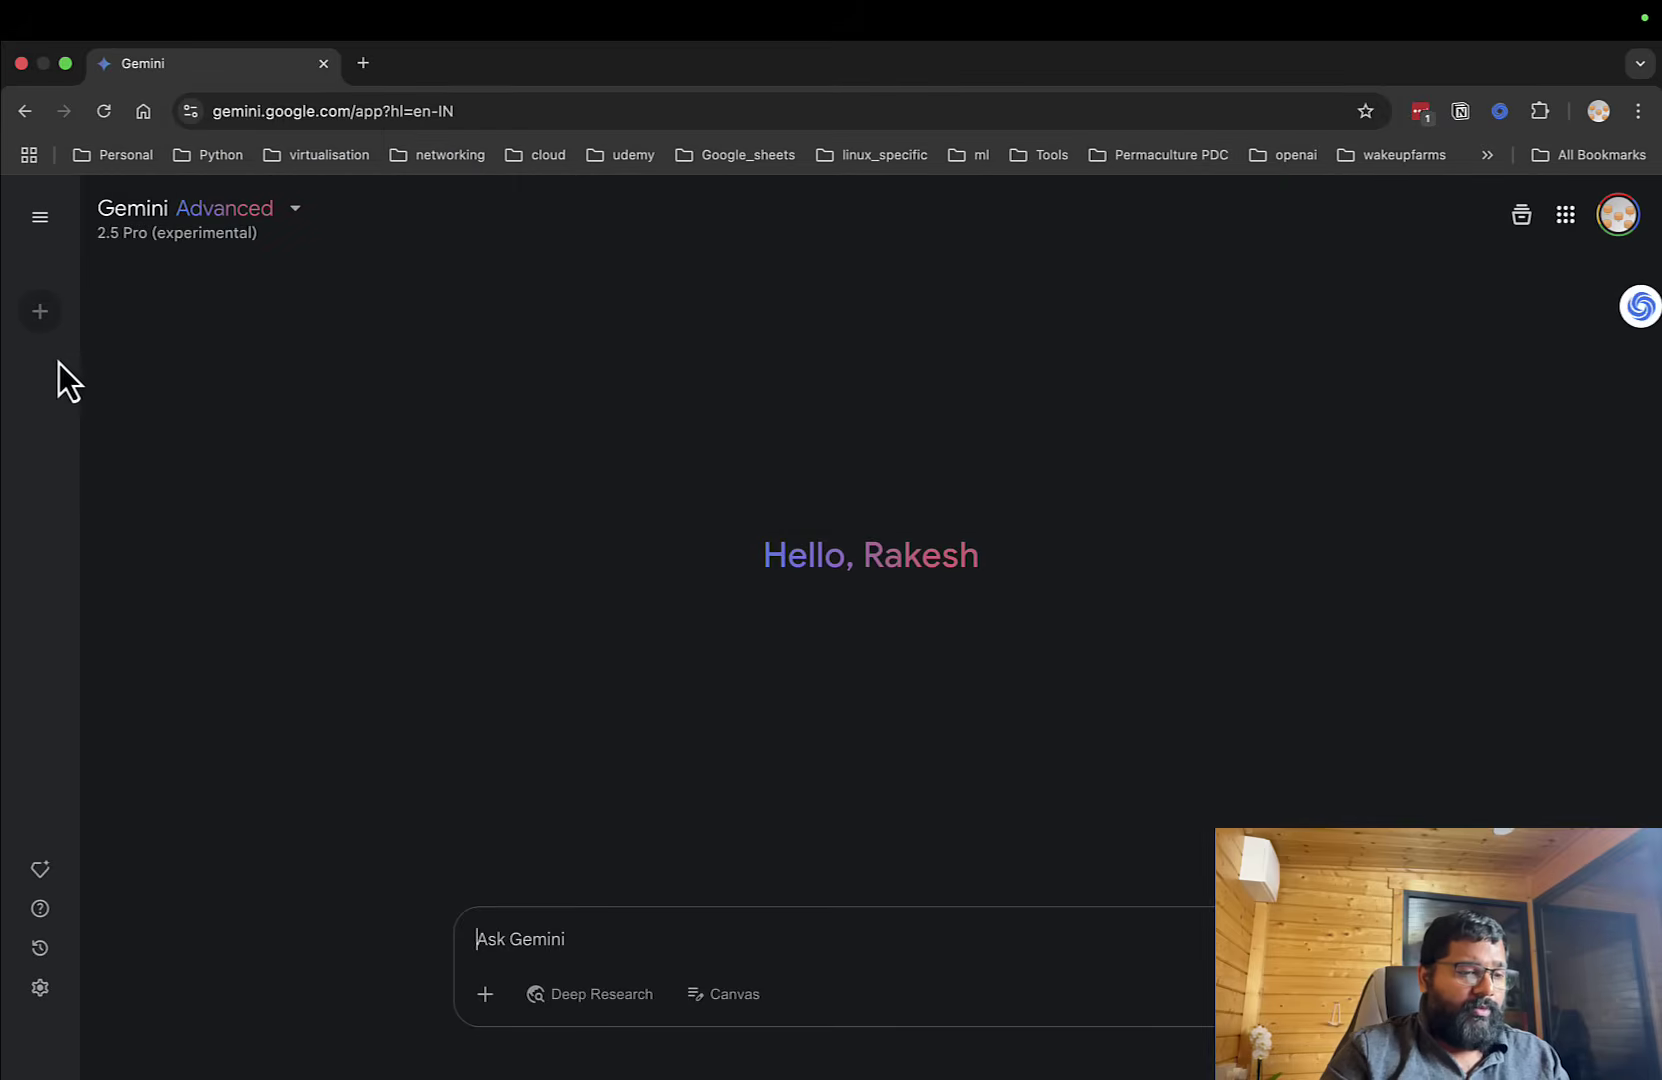
Delete the Trace-route Expert gem in the Gem manager and start a new gem.
{"action": "mouse_move", "coordinate": [52, 321]}
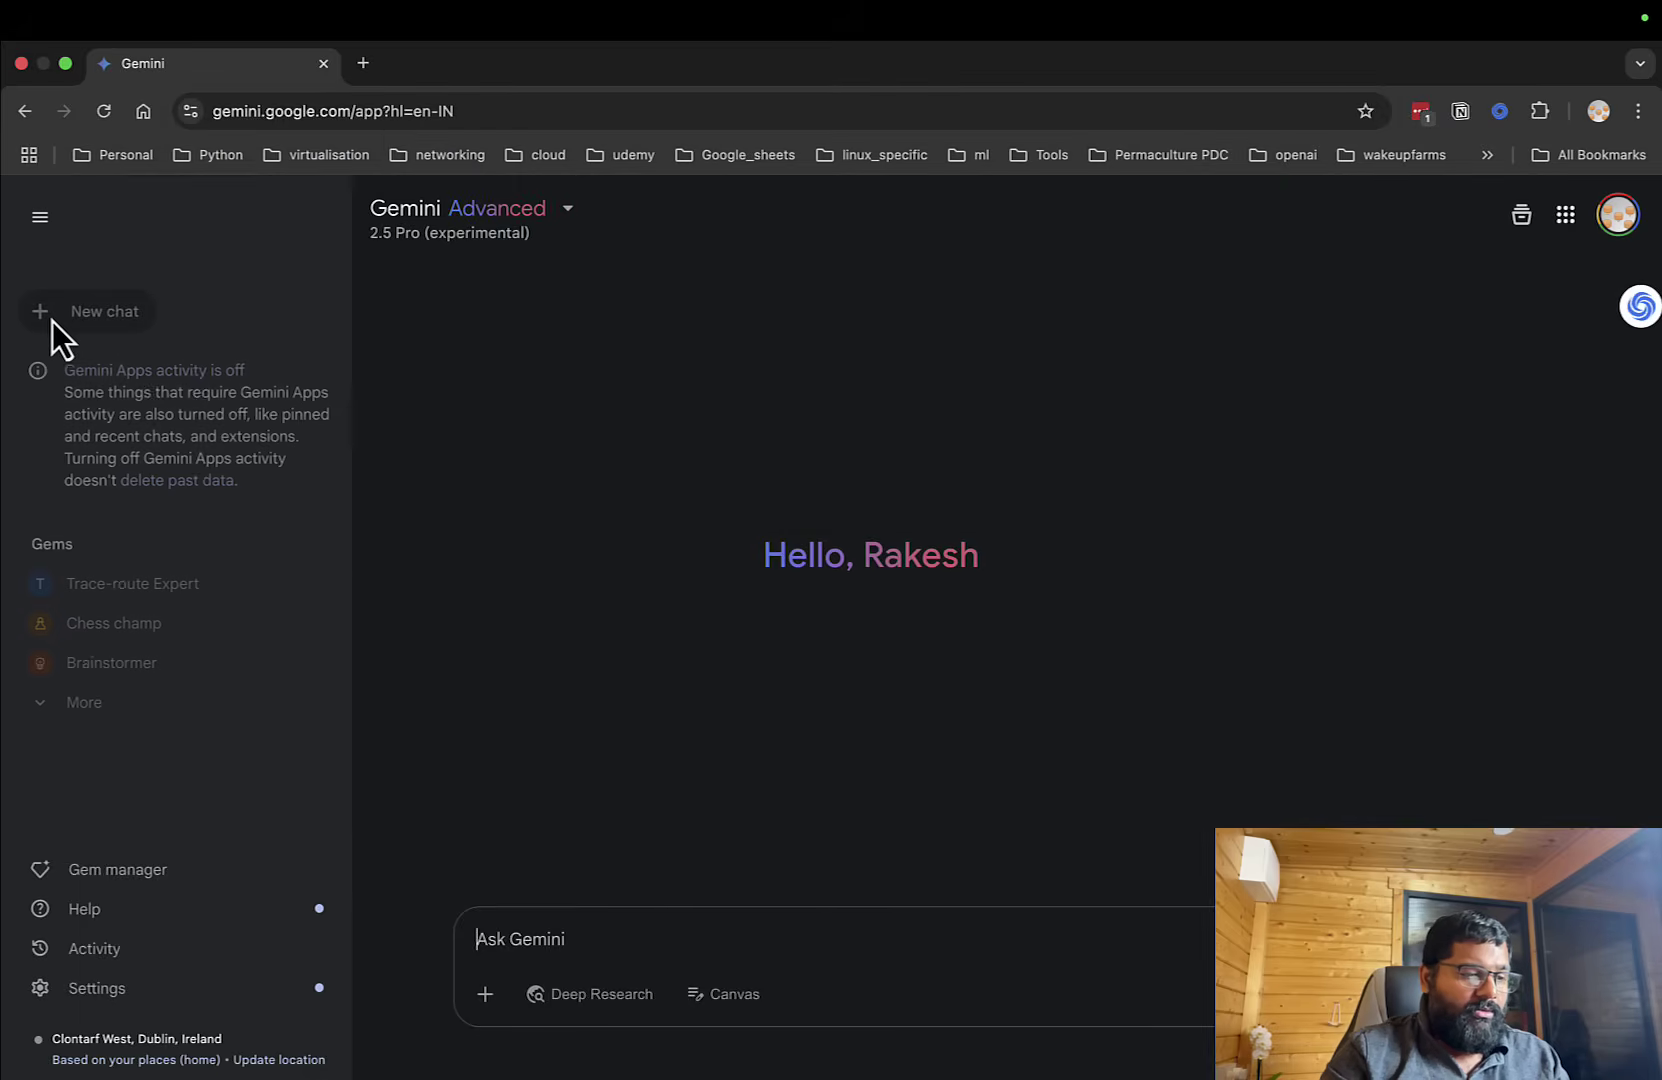
{"action": "left_click", "coordinate": [136, 869]}
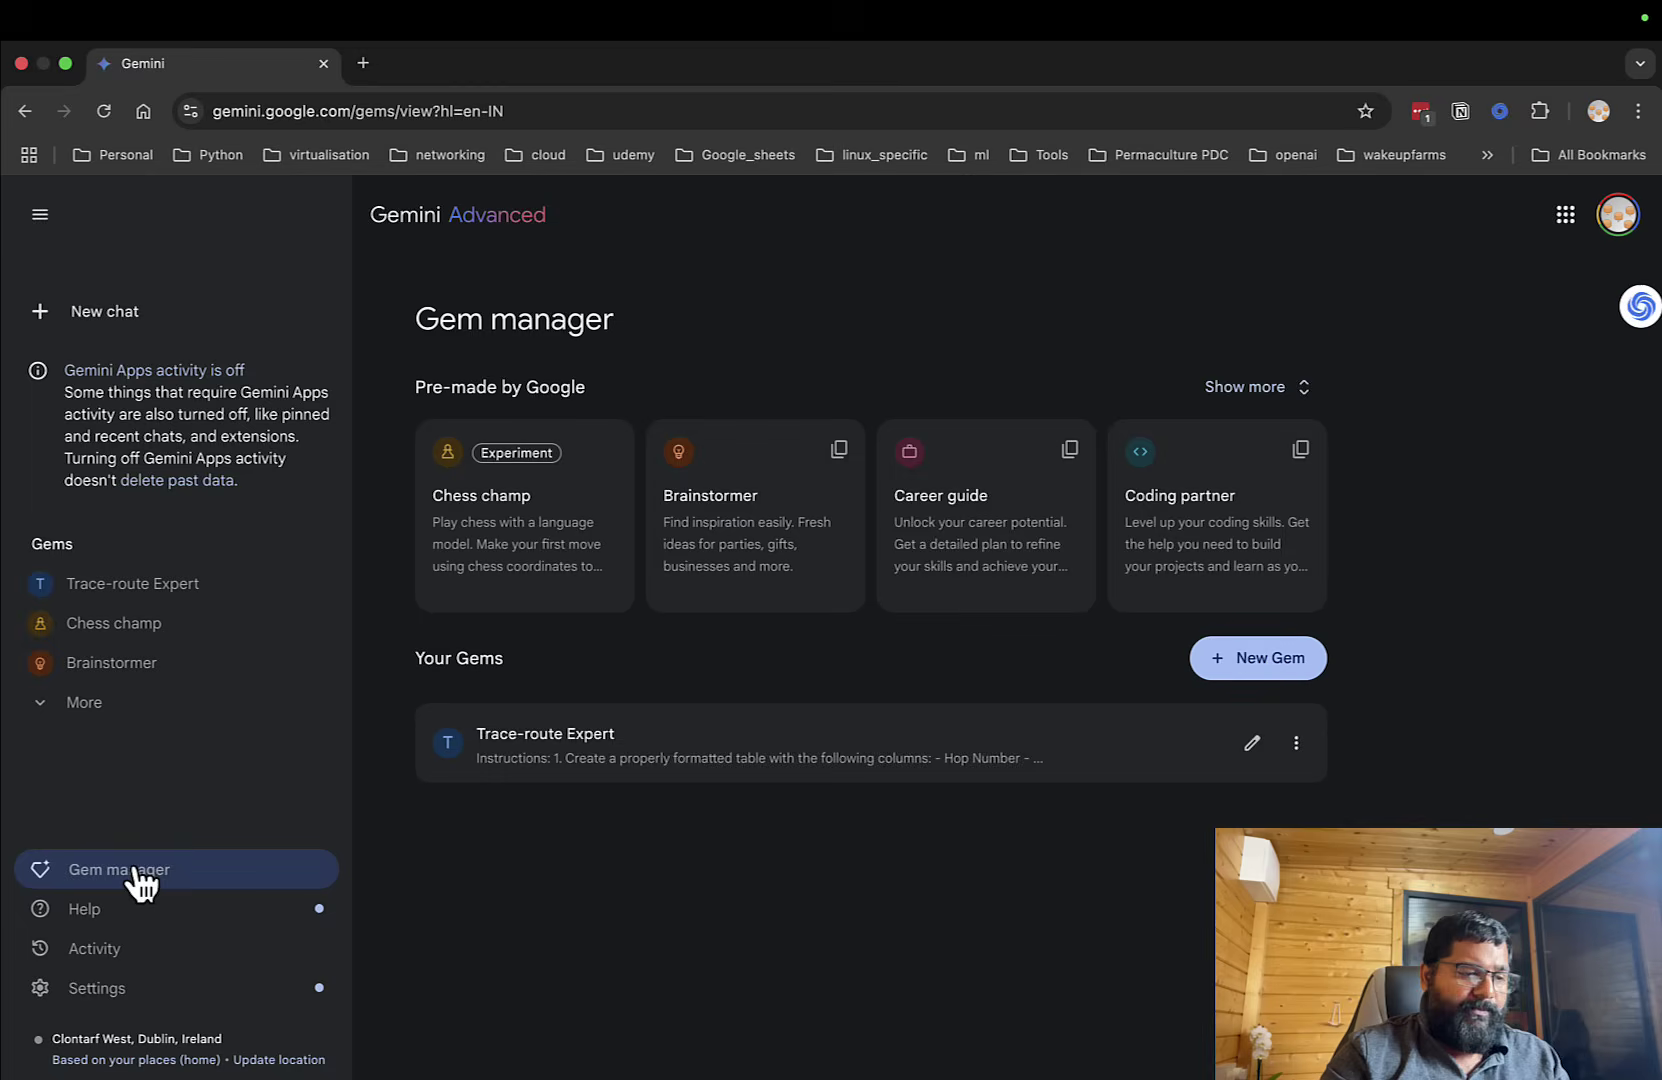
{"action": "left_click", "coordinate": [319, 585]}
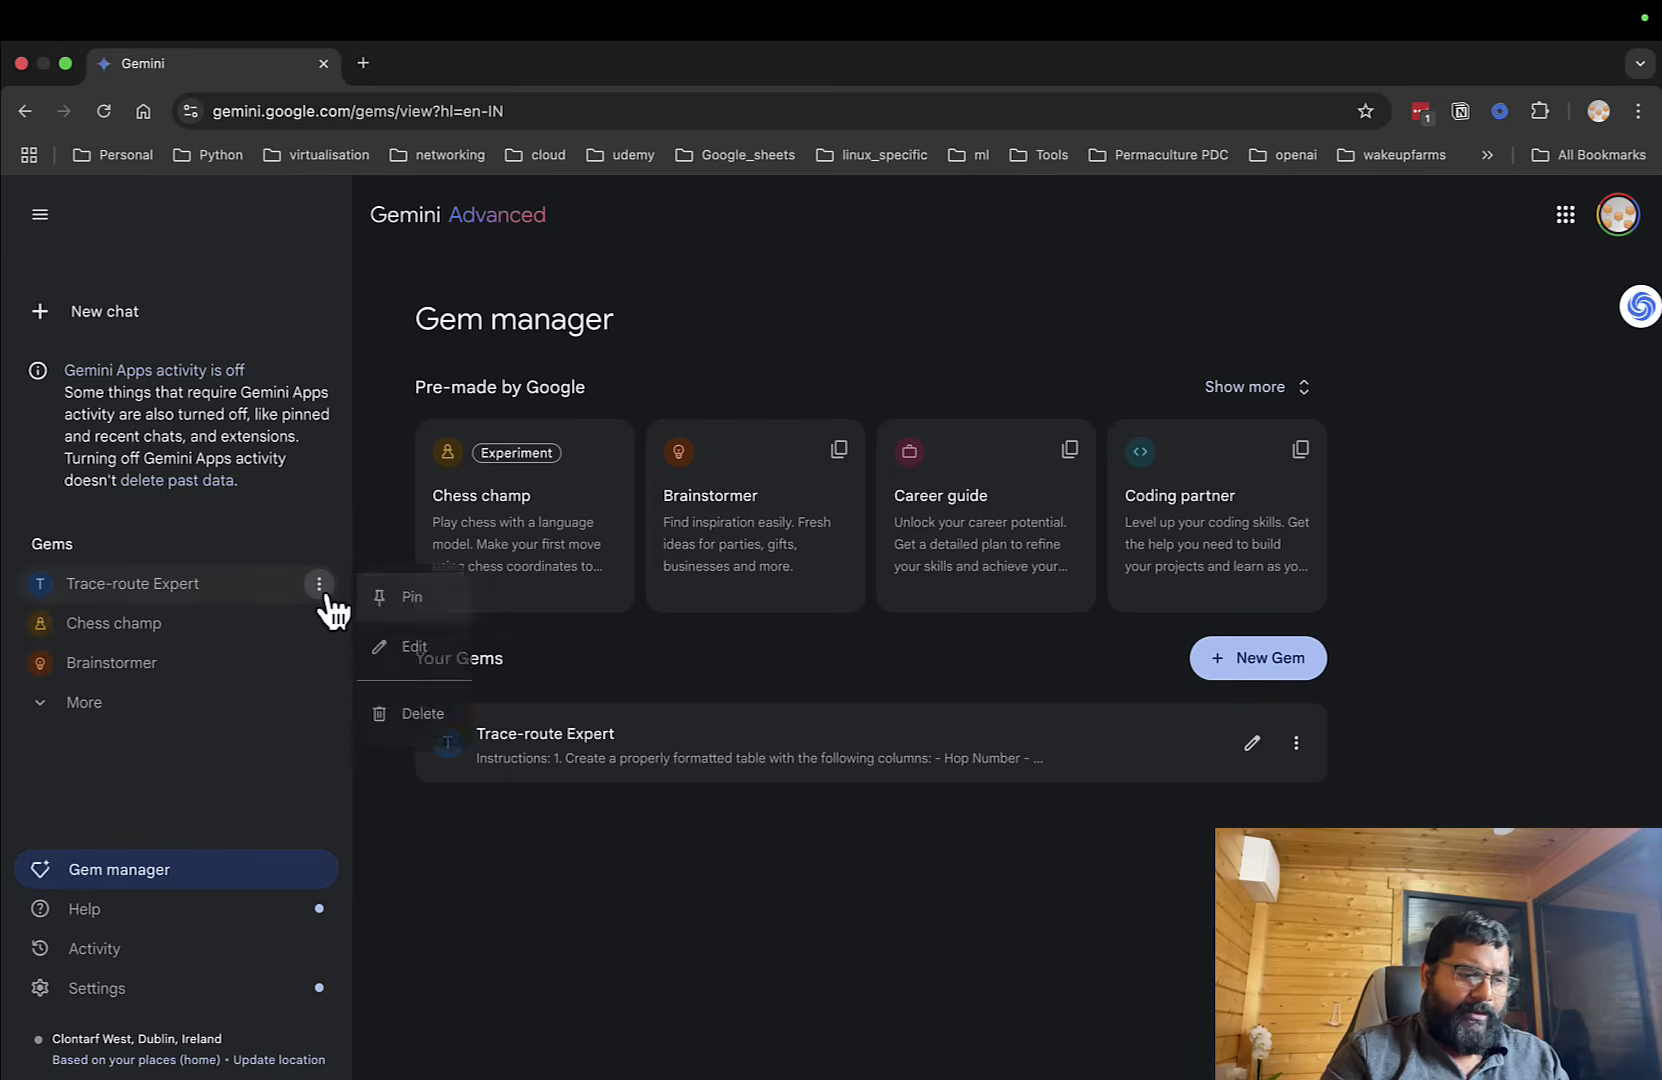
{"action": "left_click", "coordinate": [415, 724]}
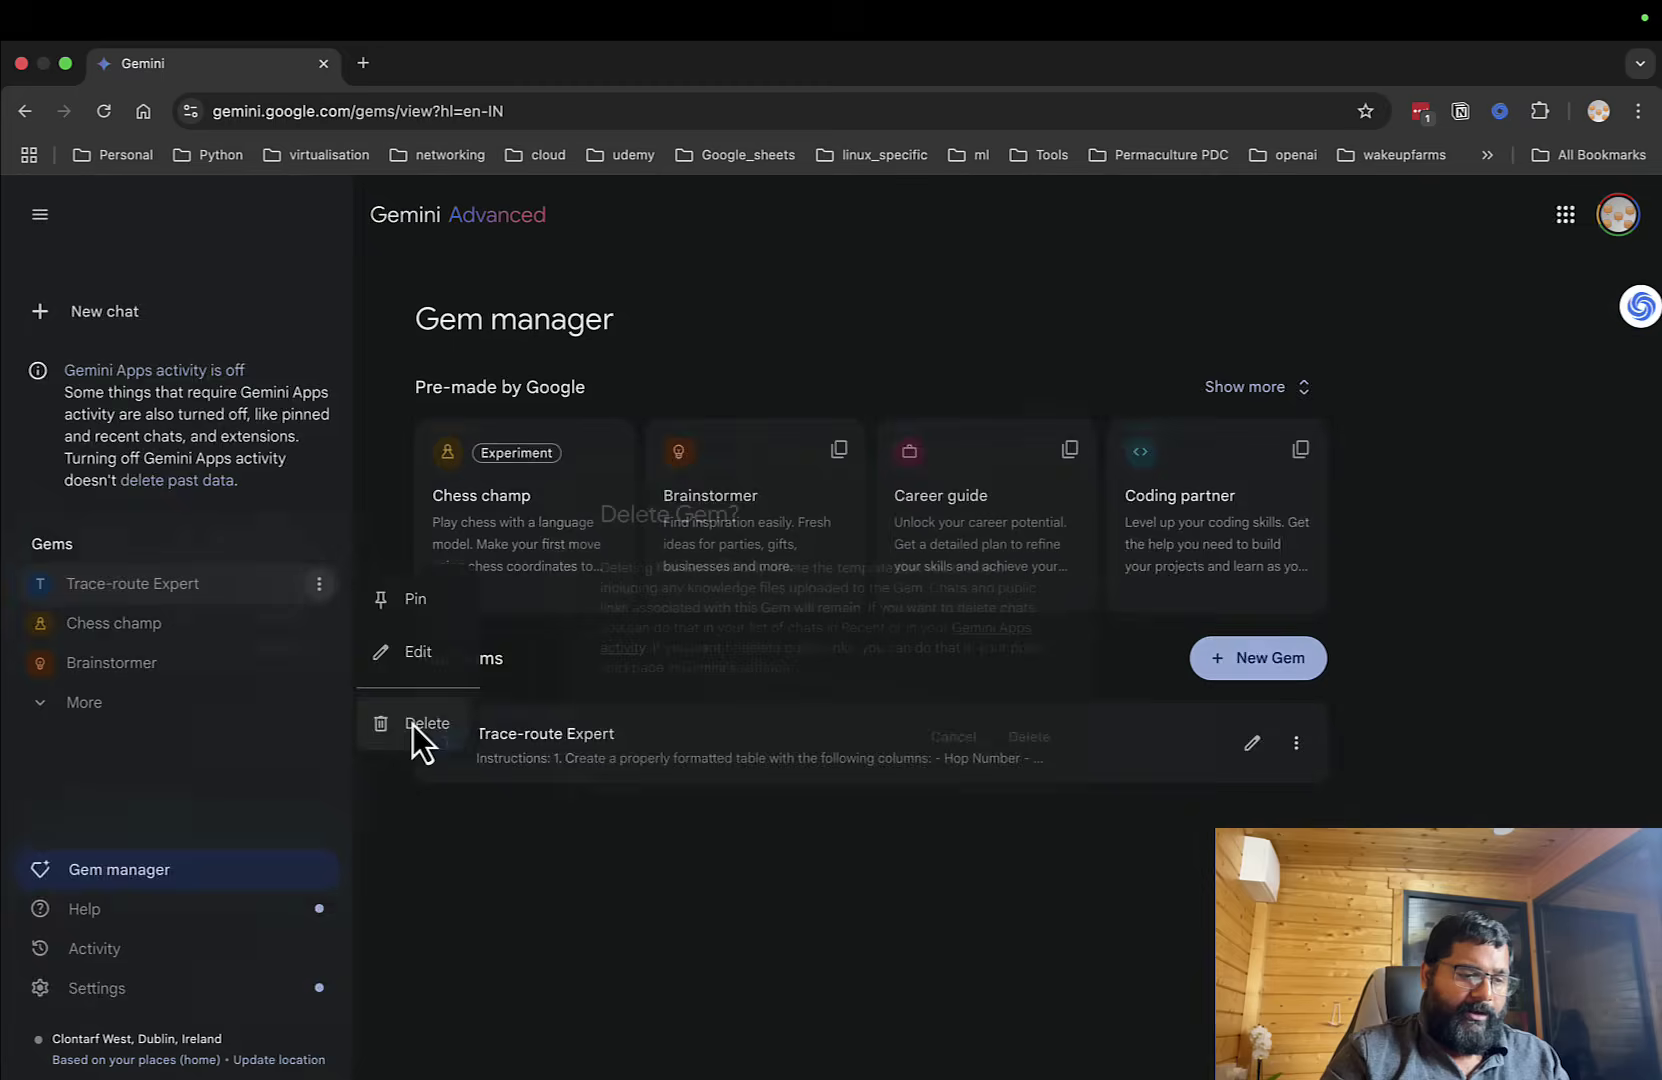
{"action": "left_click", "coordinate": [1050, 748]}
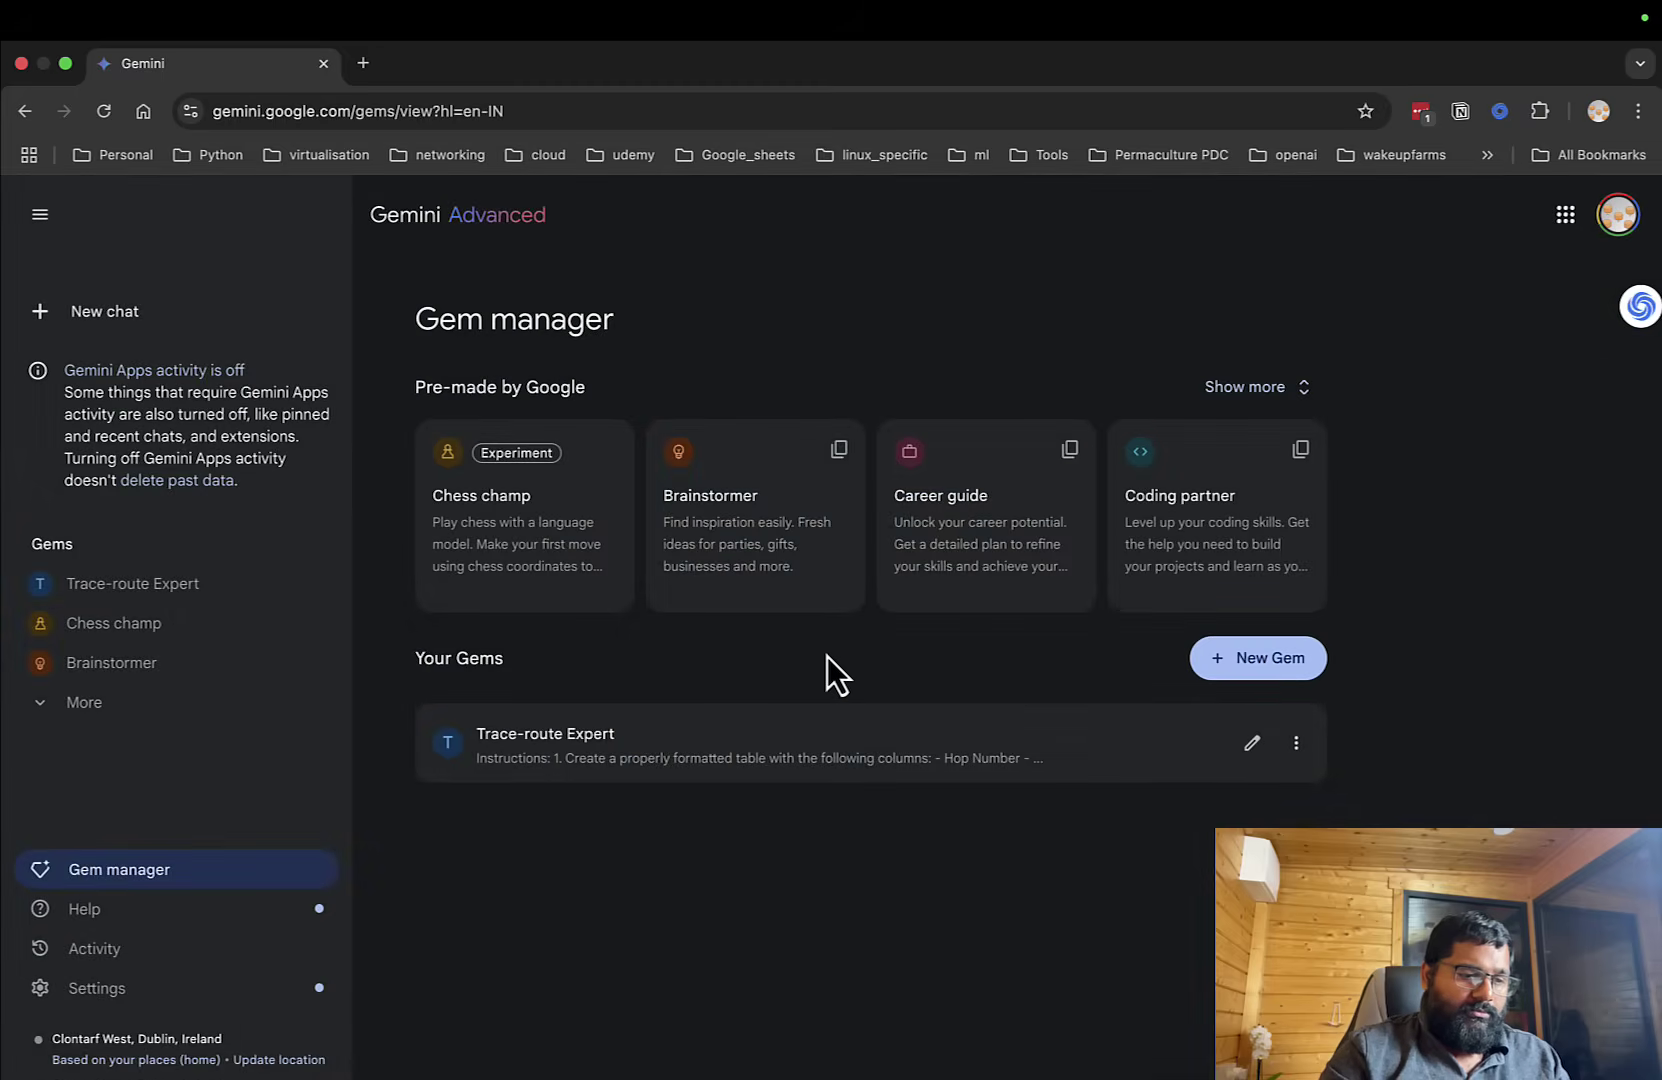
{"action": "left_click", "coordinate": [1258, 658]}
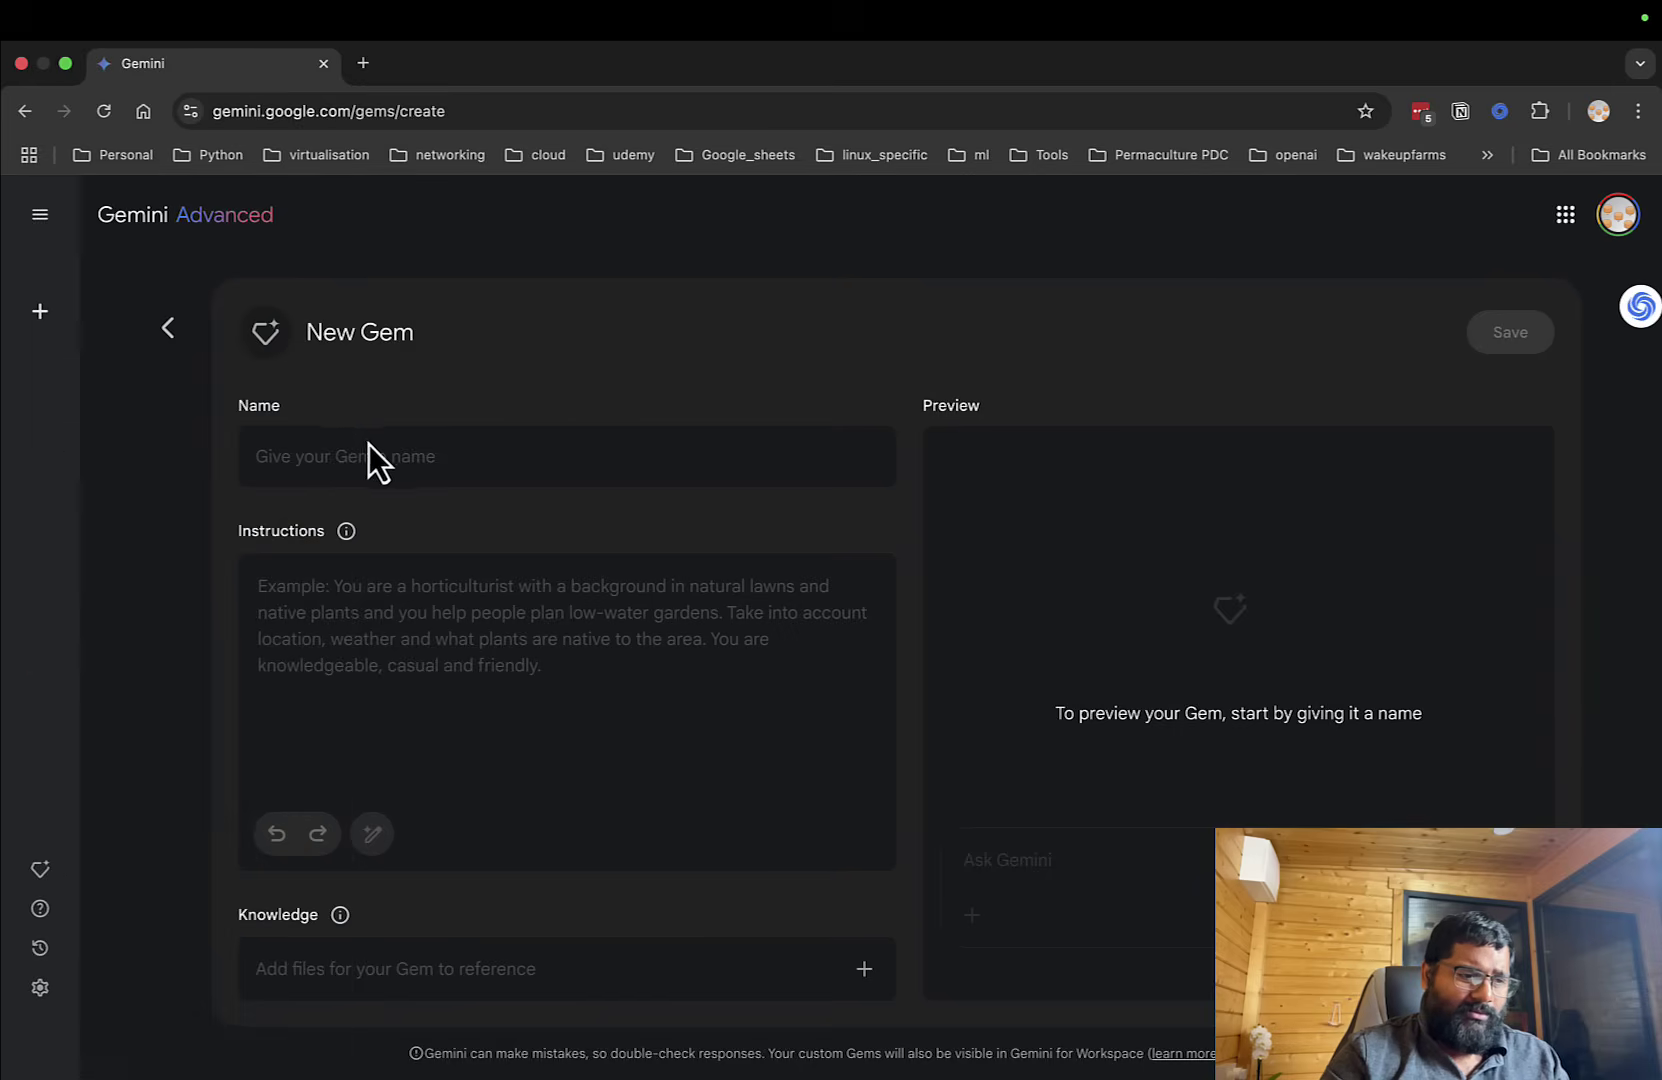
Name the new gem 'Traceroute Analyser'.
{"action": "left_click", "coordinate": [314, 478]}
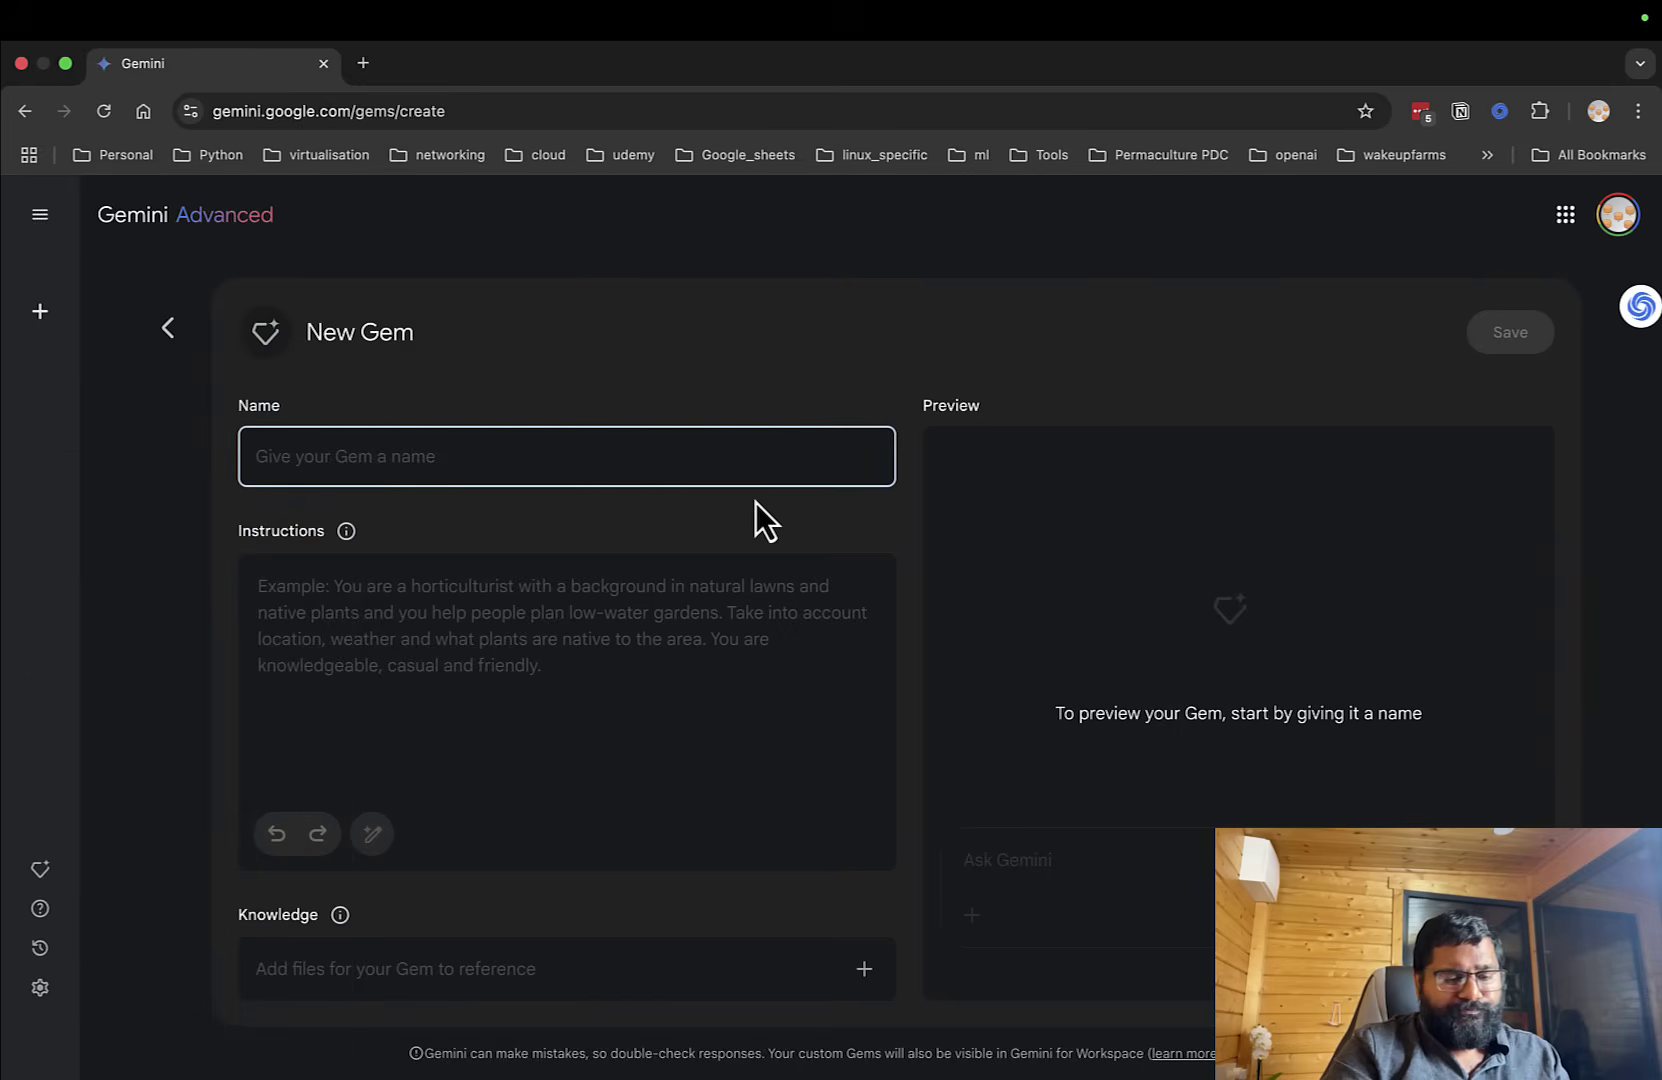
{"action": "type", "text": "Tra"}
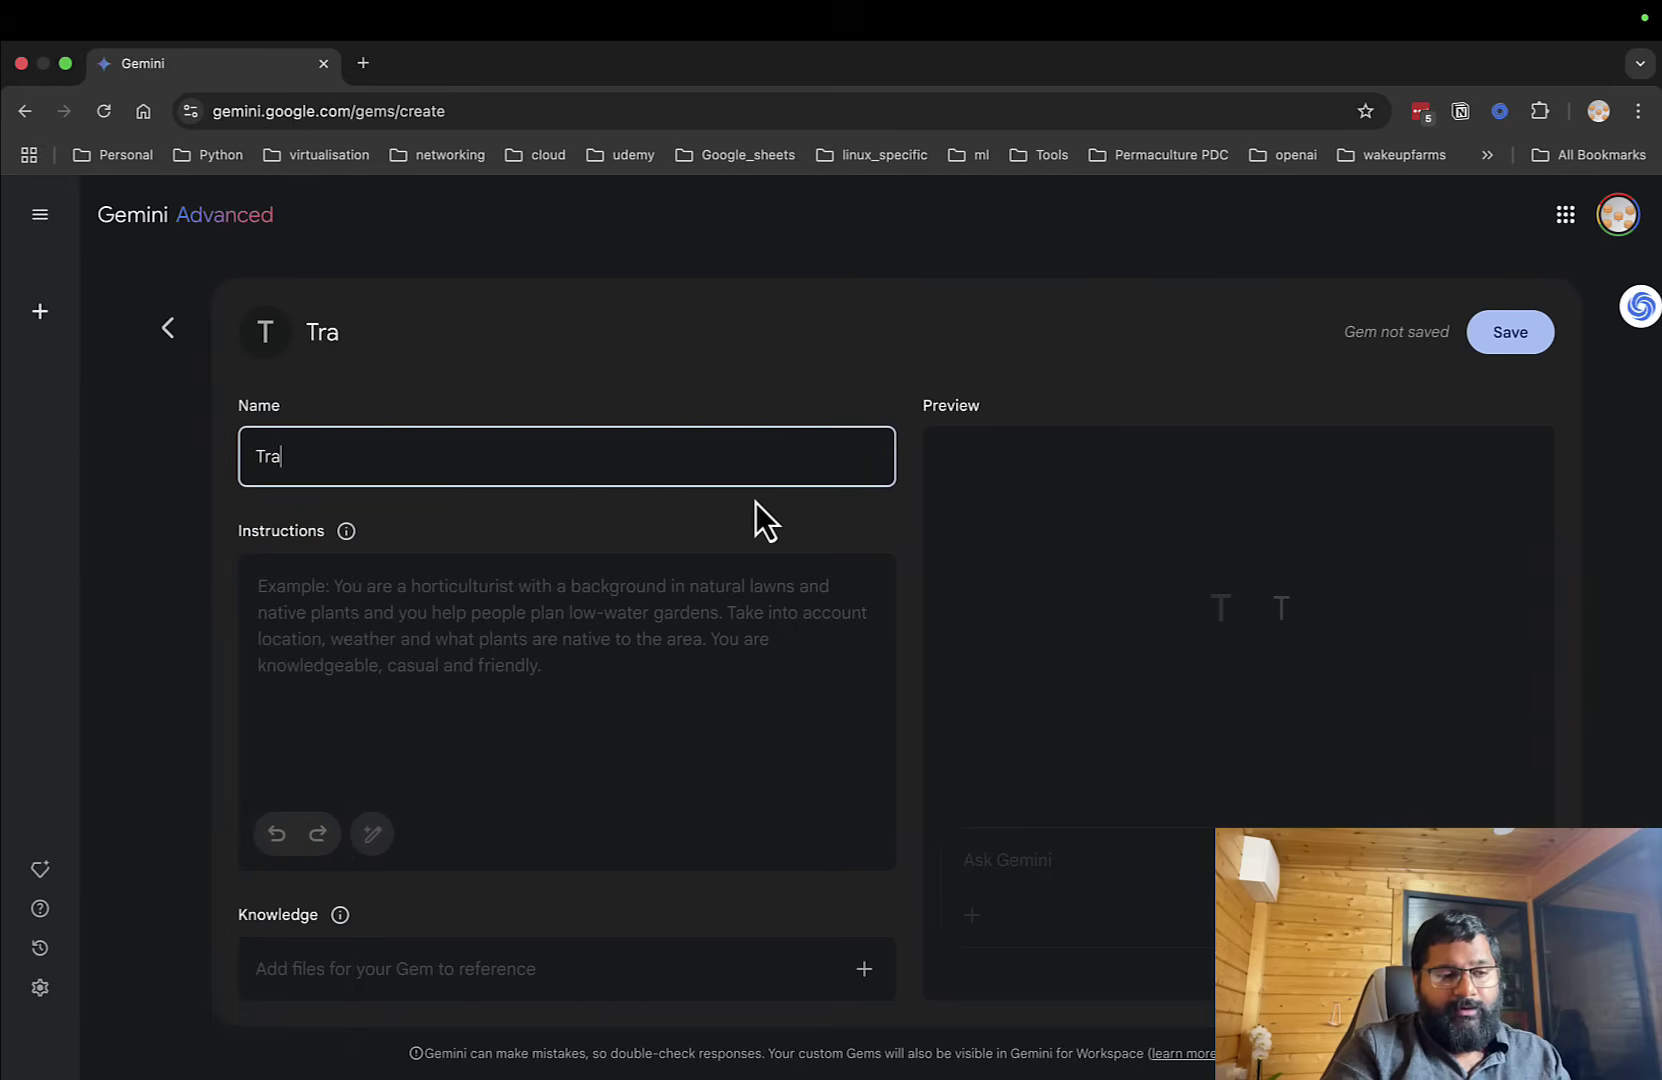
{"action": "type", "text": "cerouter"}
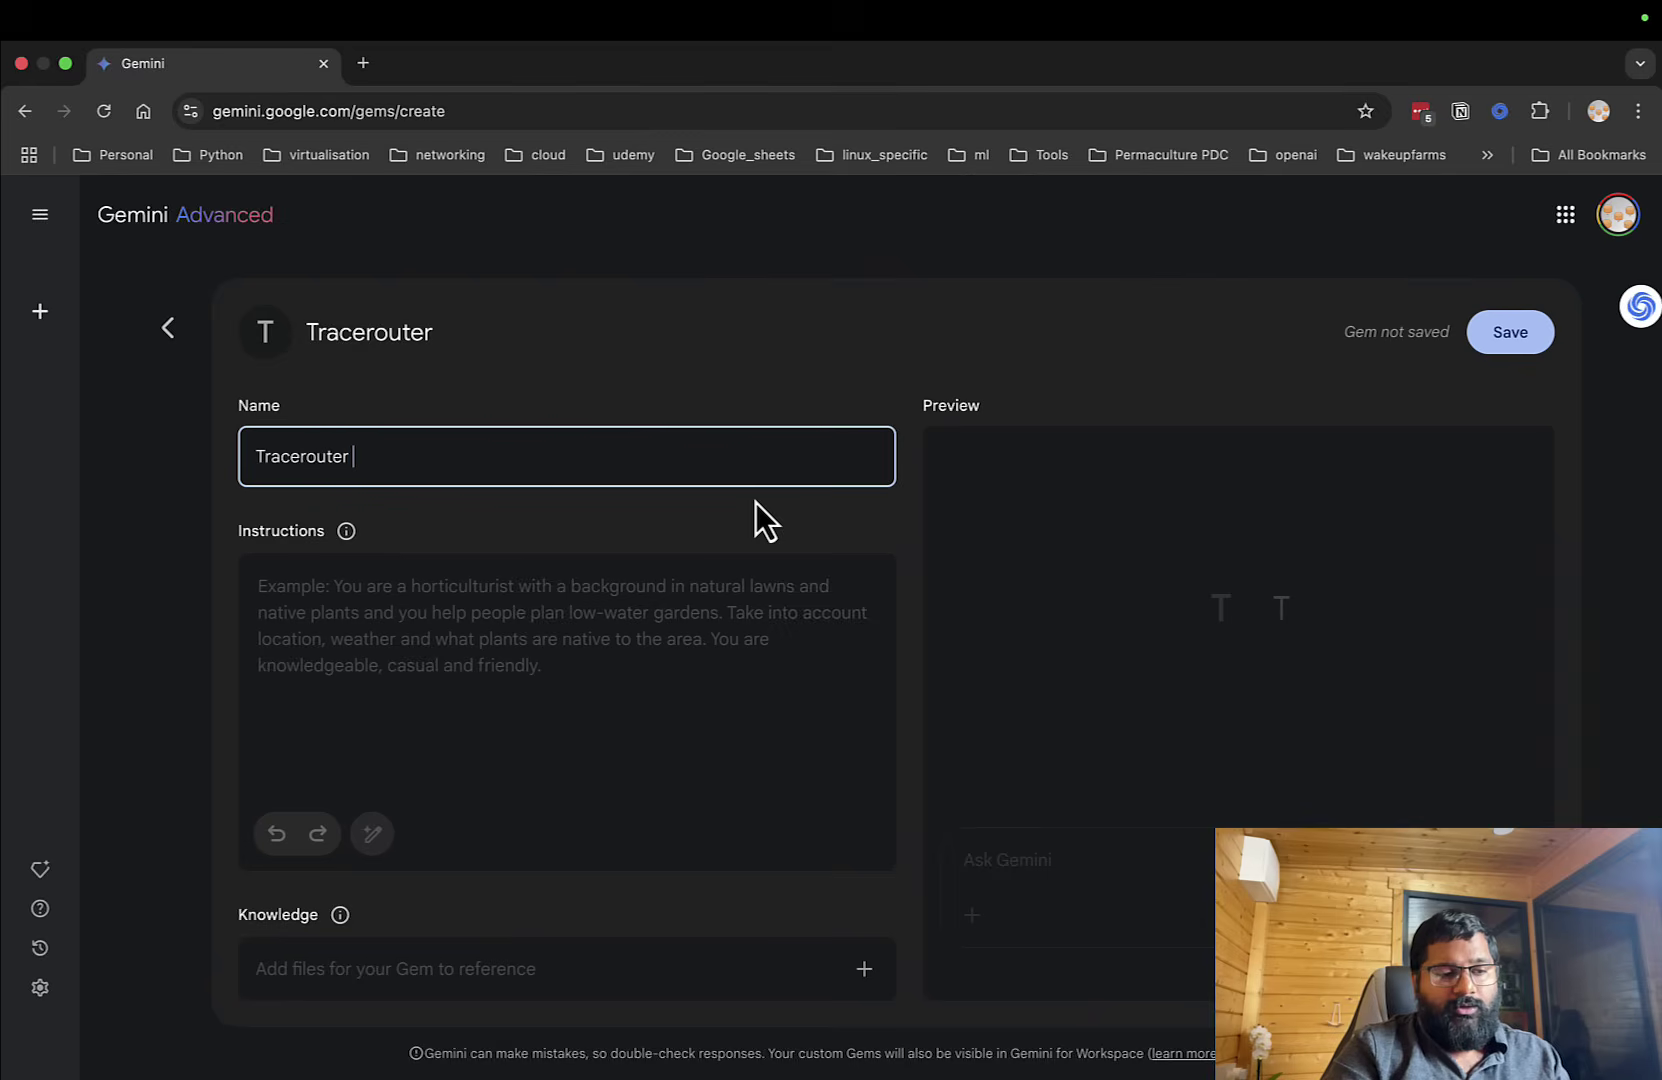
{"action": "key", "text": "BackSpace"}
{"action": "type", "text": "Analyser"}
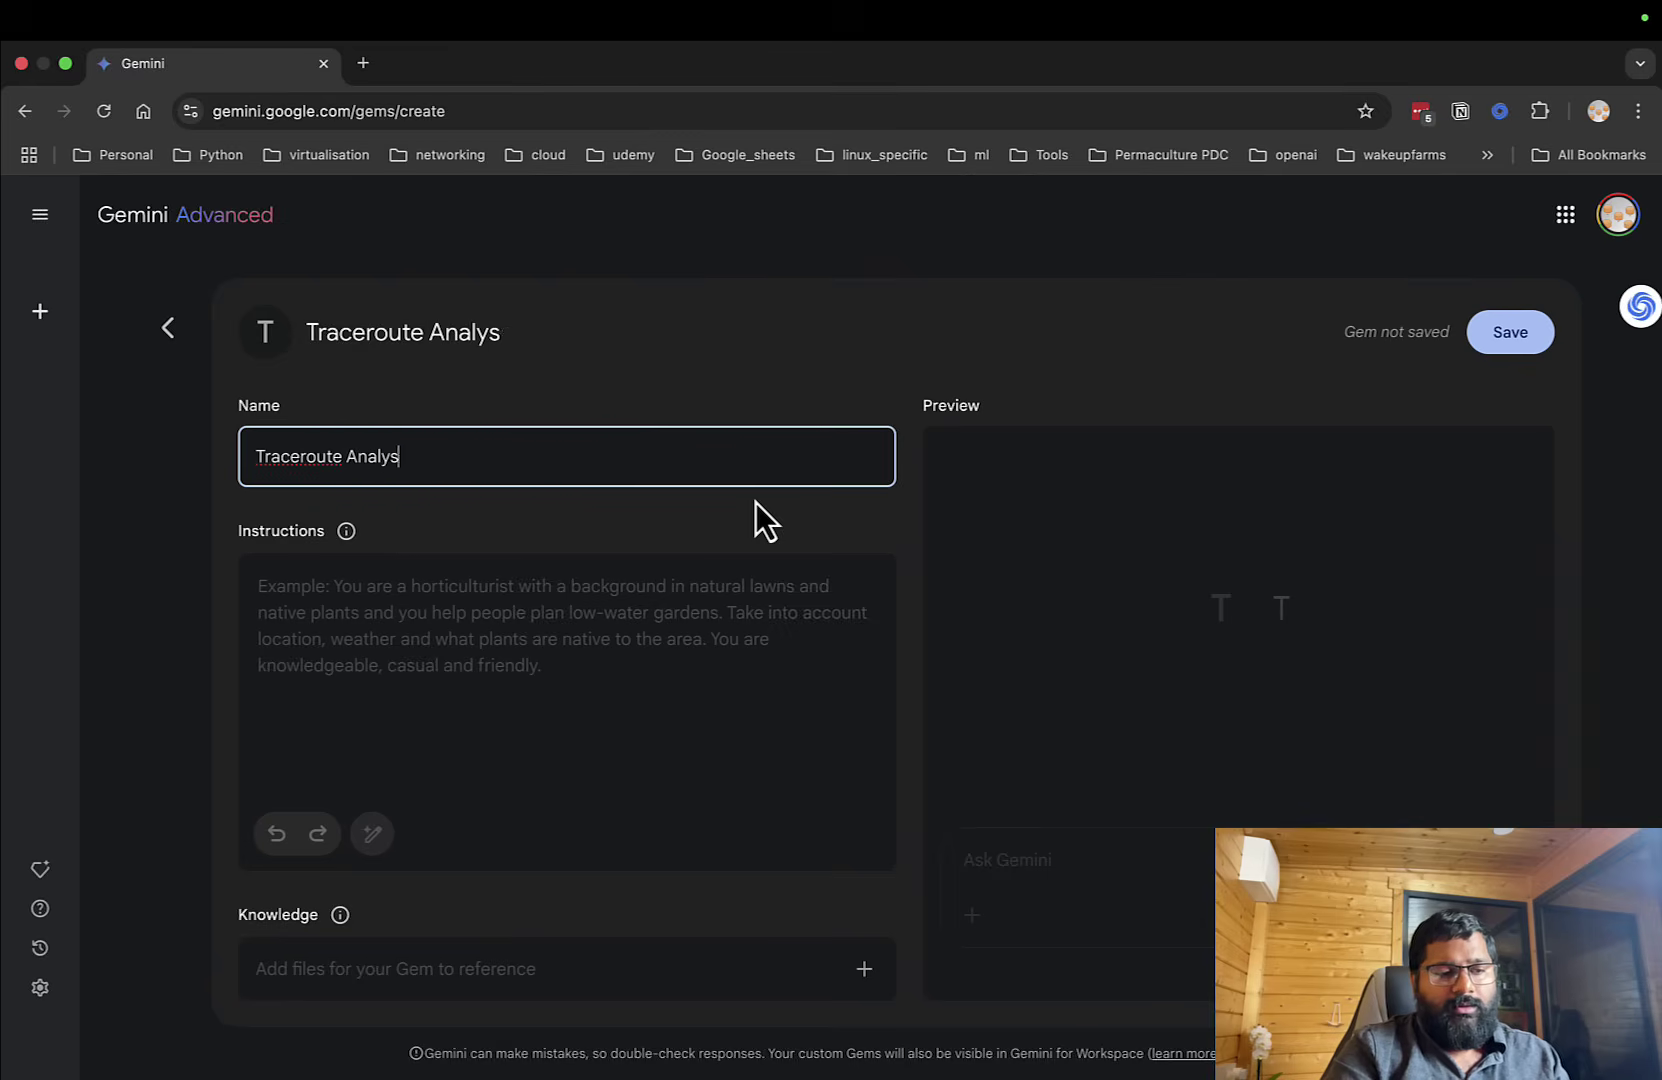
{"action": "key", "text": "BackSpace"}
{"action": "key", "text": "BackSpace"}
{"action": "key", "text": "BackSpace"}
{"action": "type", "text": "ser"}
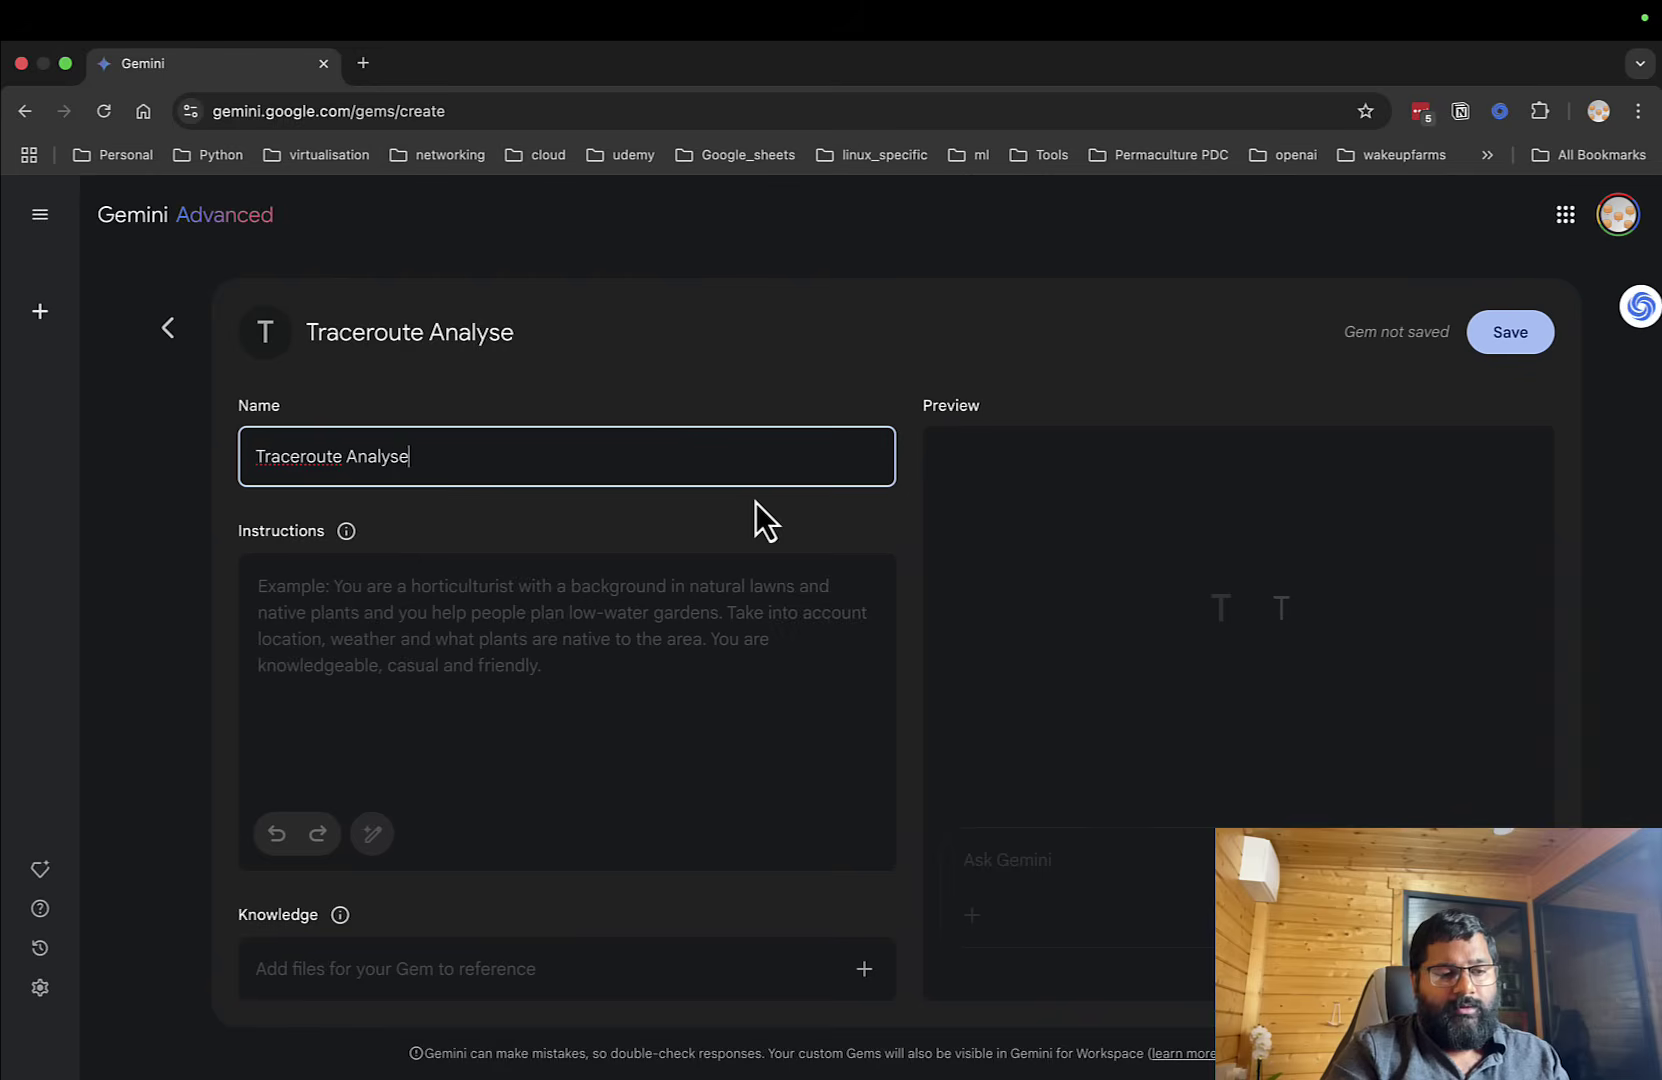
Give the gem the instructions 'This will analyse traceroute.', save it, and start its chat.
{"action": "left_click", "coordinate": [616, 675]}
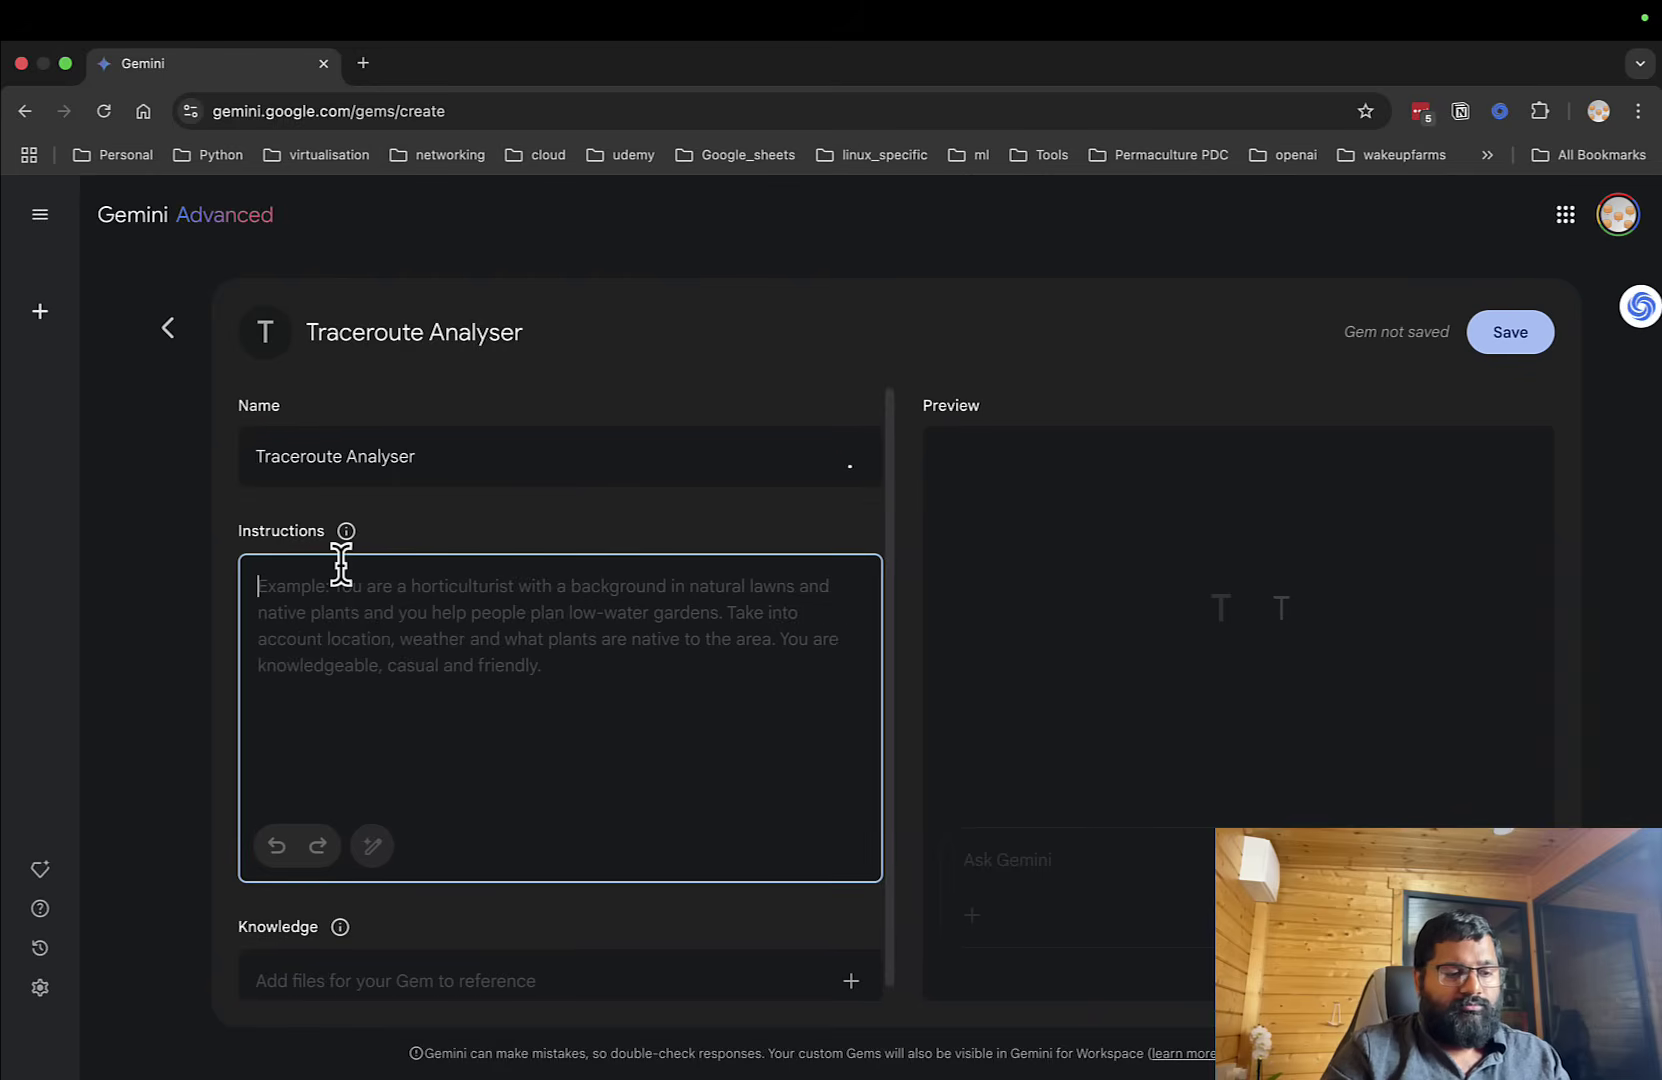
{"action": "type", "text": "This wi"}
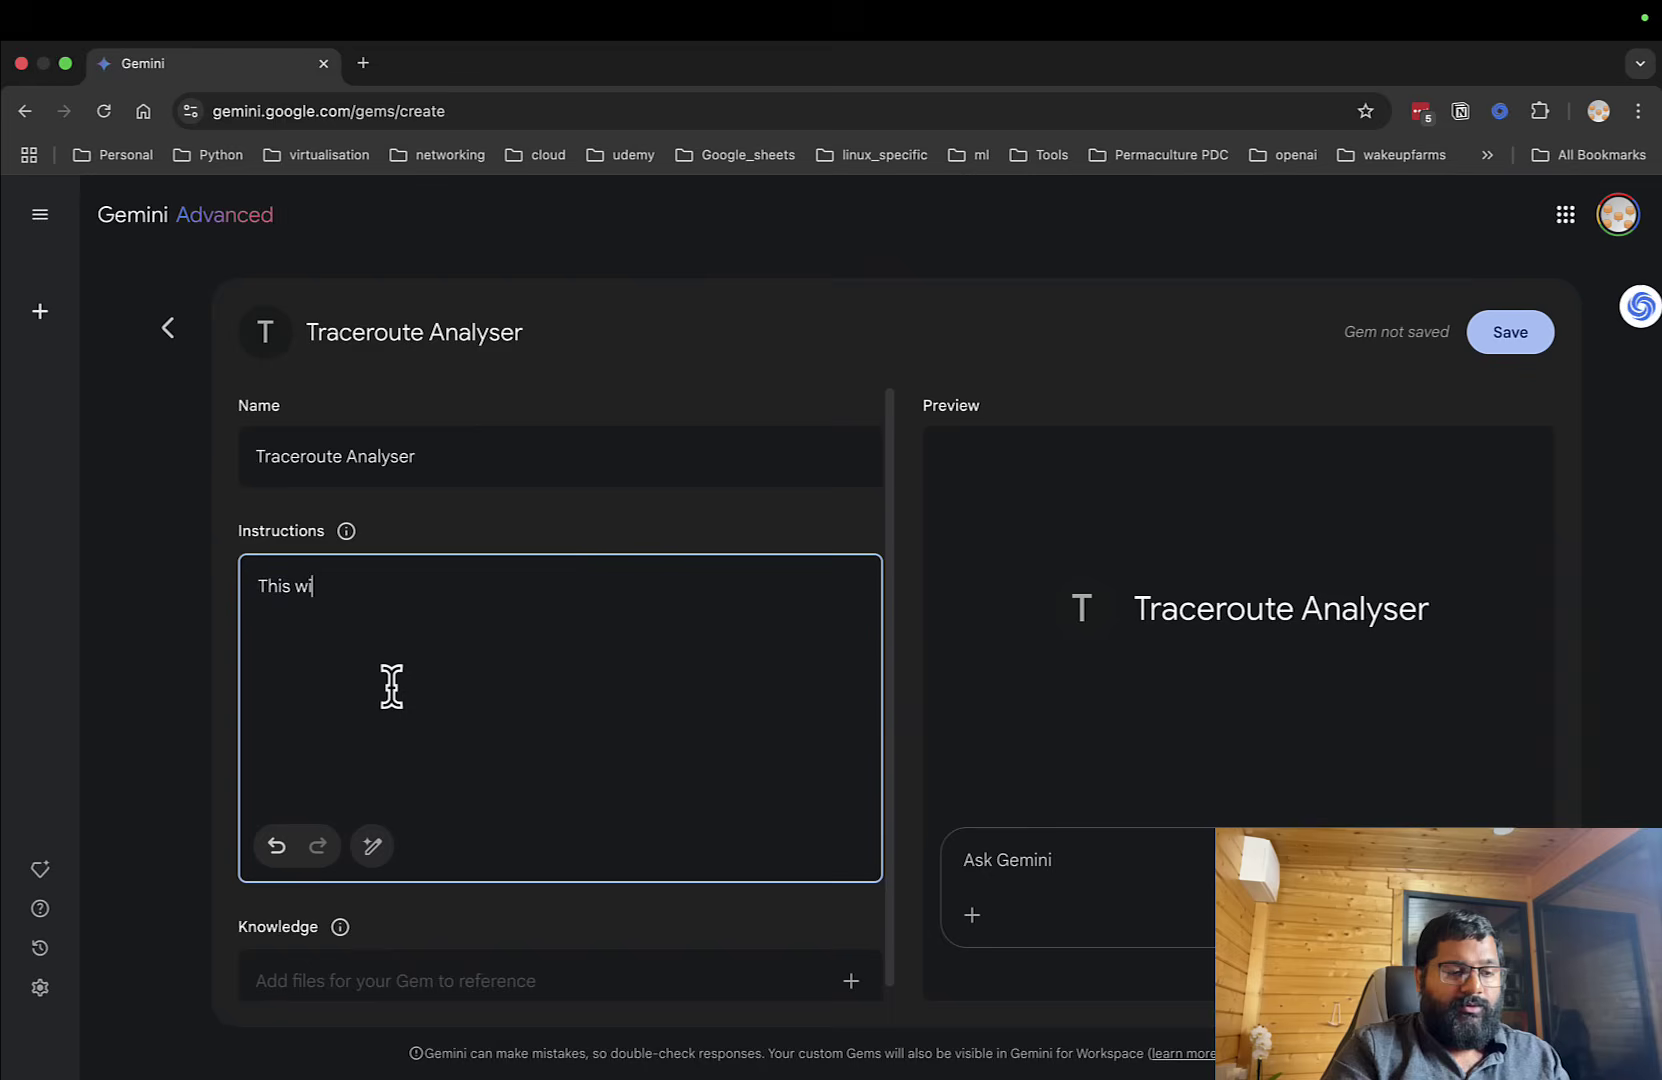
{"action": "type", "text": "ll analyse t"}
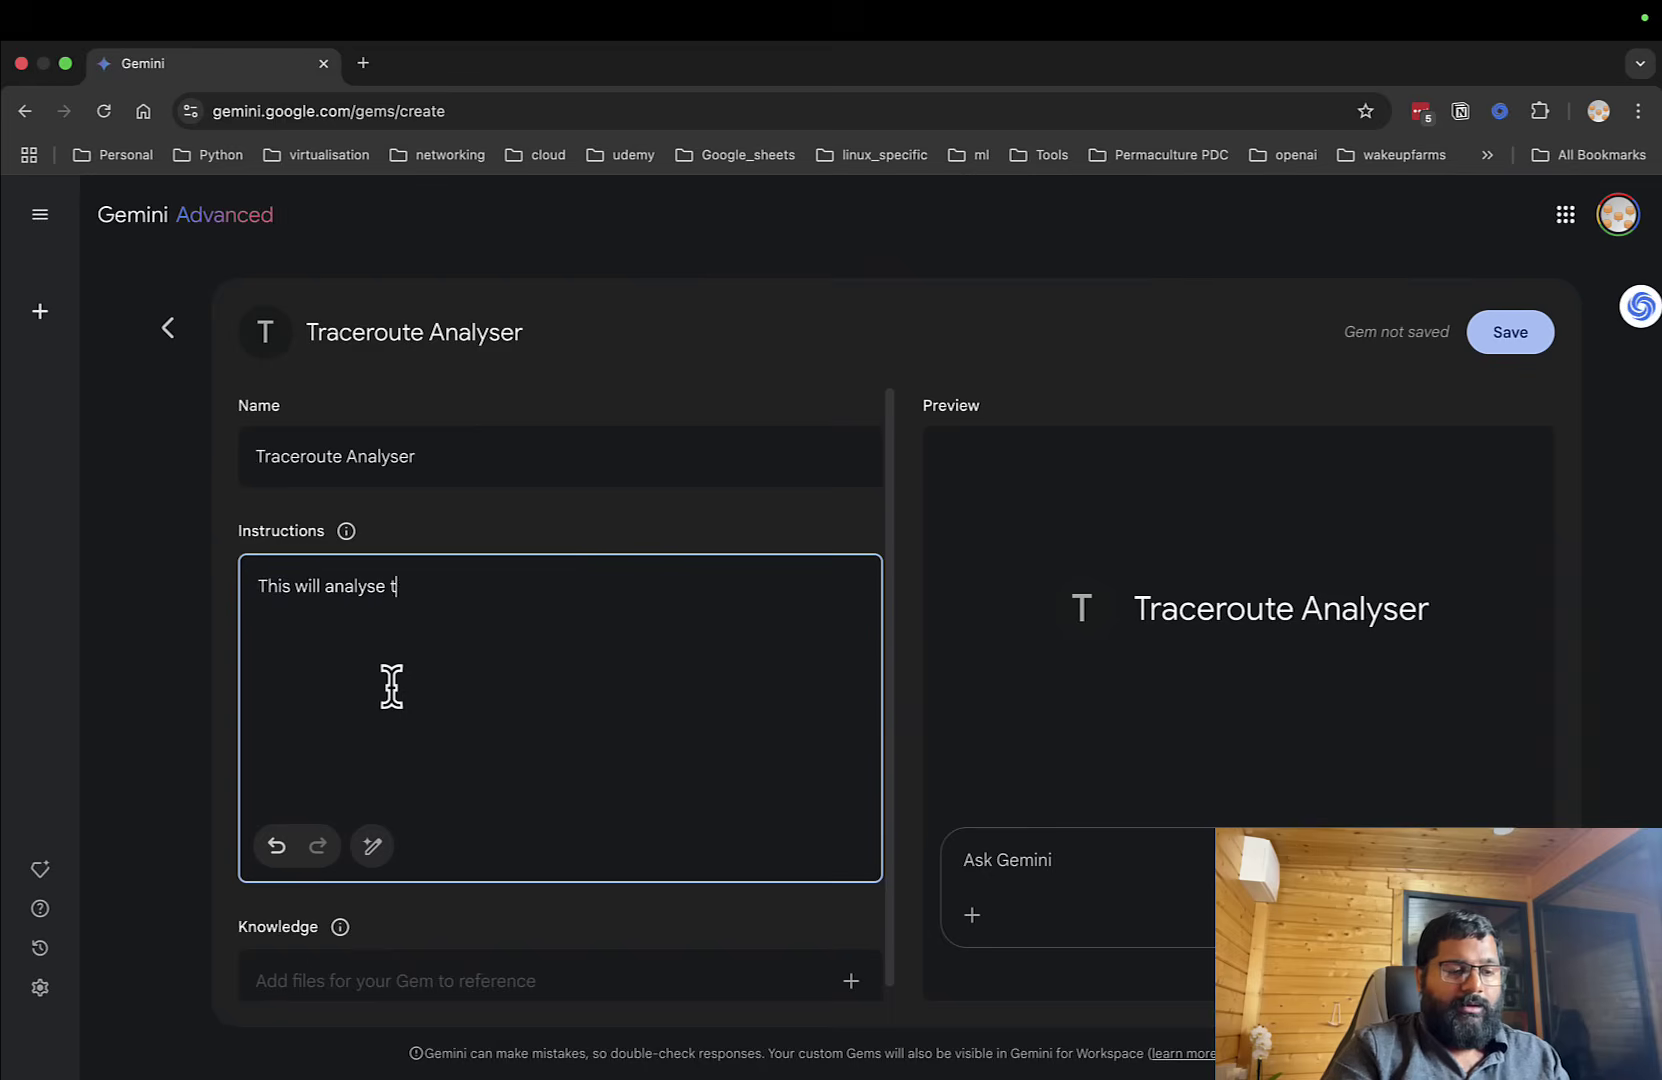
{"action": "type", "text": "raceroute."}
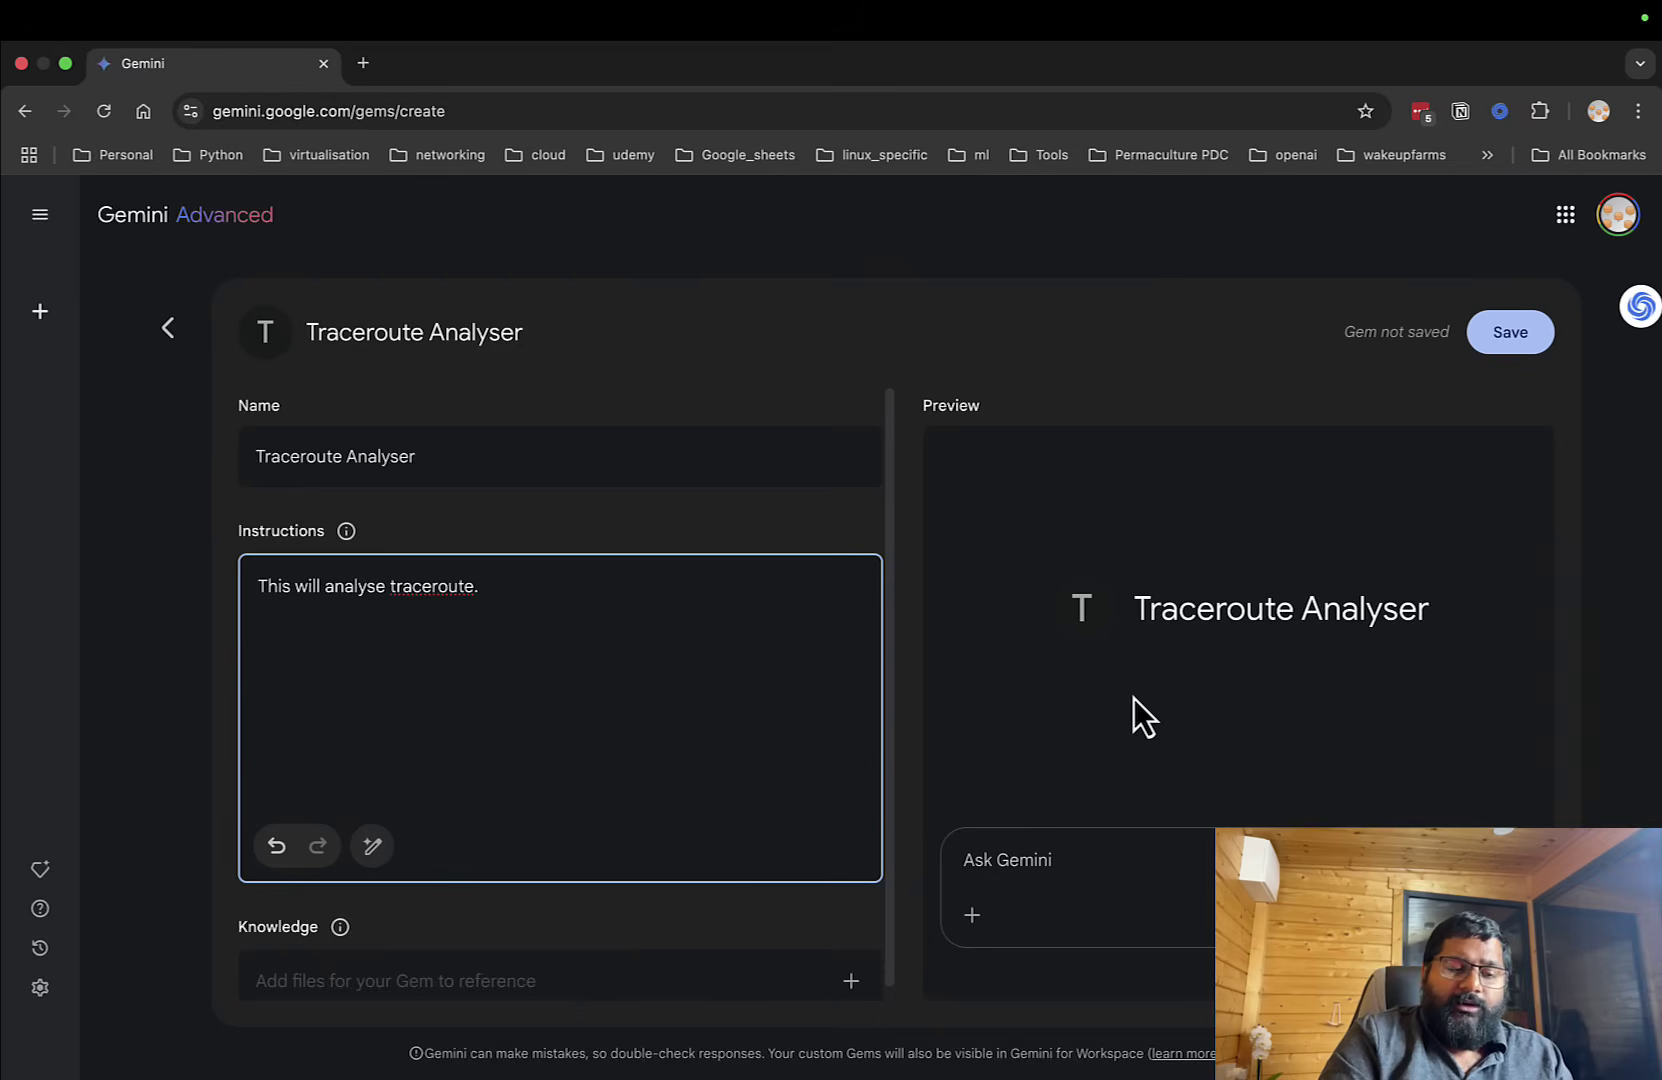
{"action": "left_click", "coordinate": [1526, 351]}
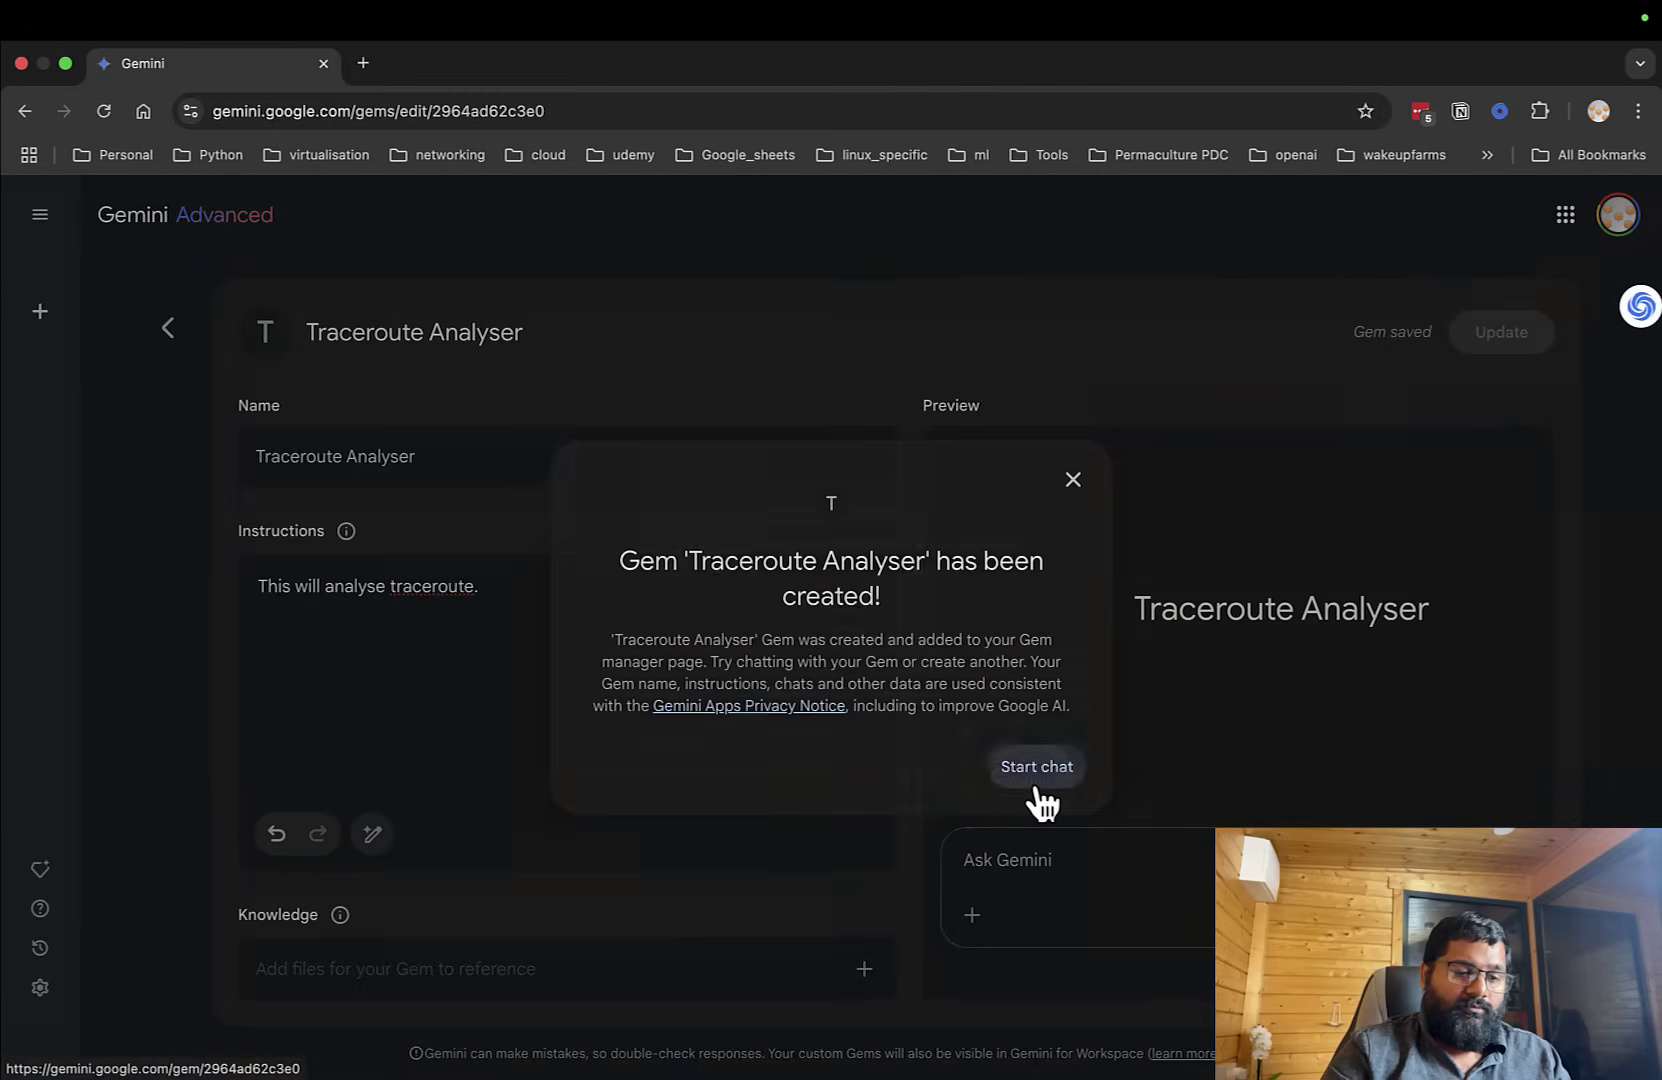
{"action": "left_click", "coordinate": [1037, 782]}
Copy the traceroute 1.1.1.1 output from Notion's code block, highlighting the hop 3 latencies.
{"action": "key", "text": "super+Tab"}
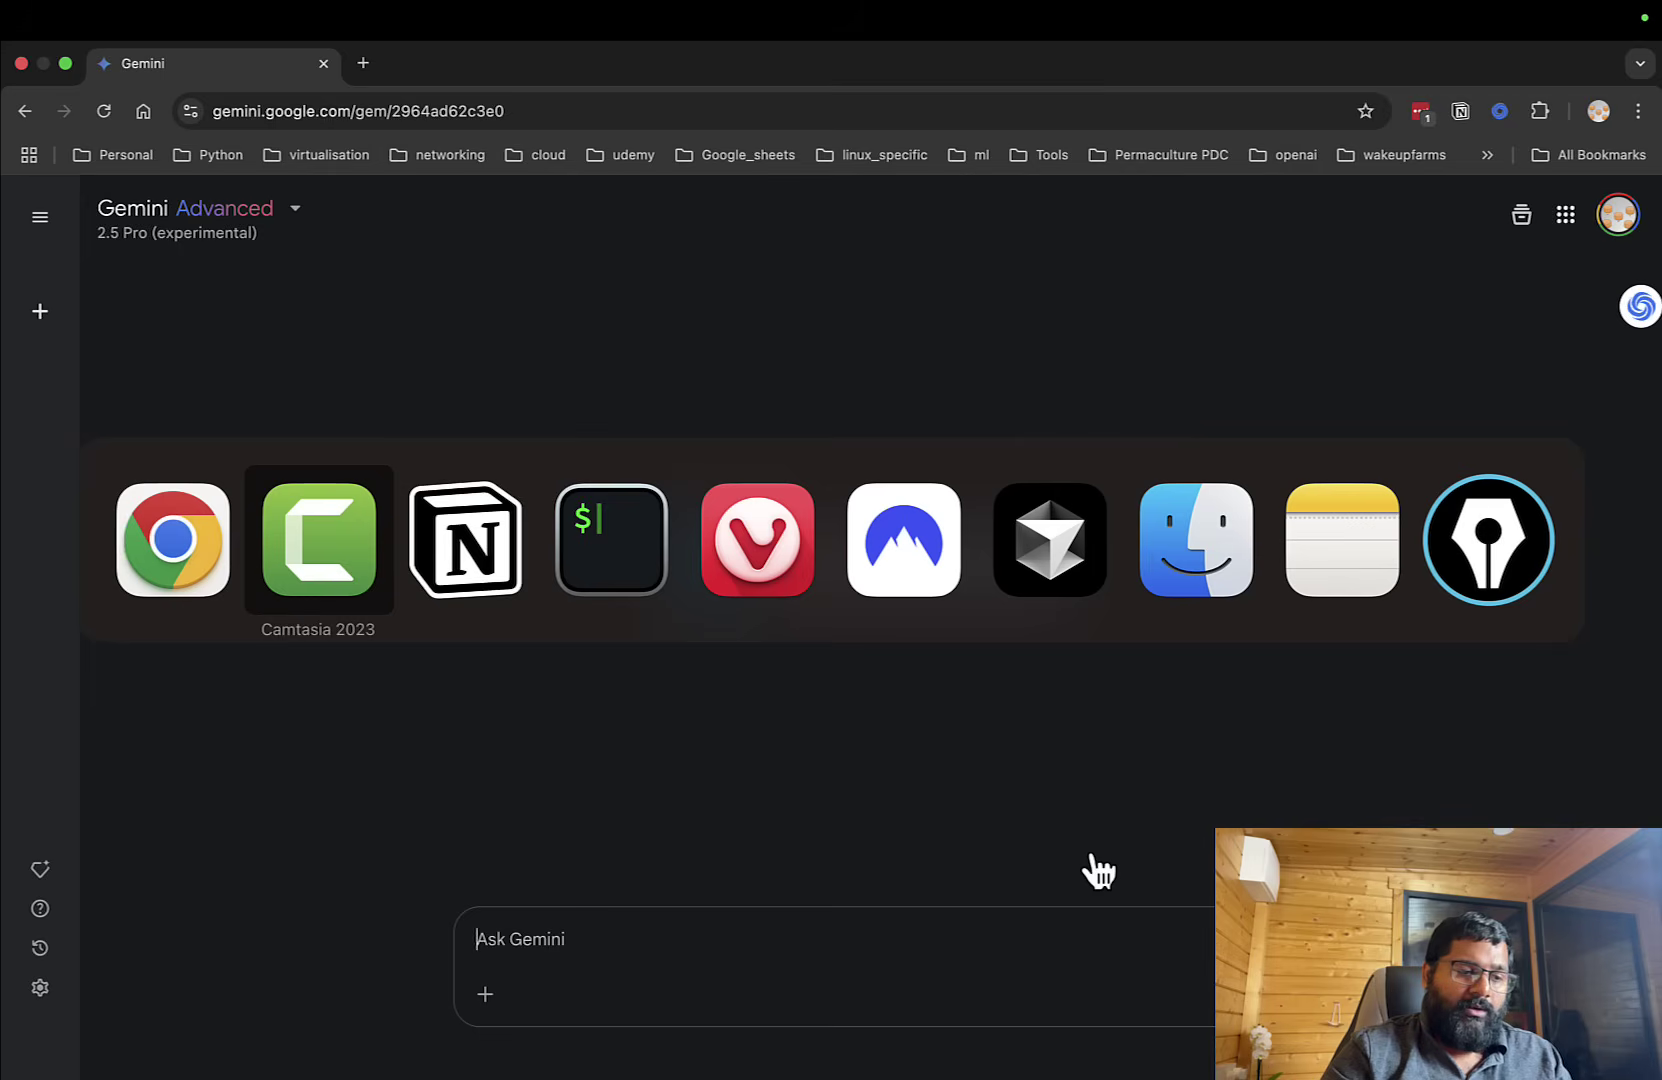
{"action": "key", "text": "super+Tab"}
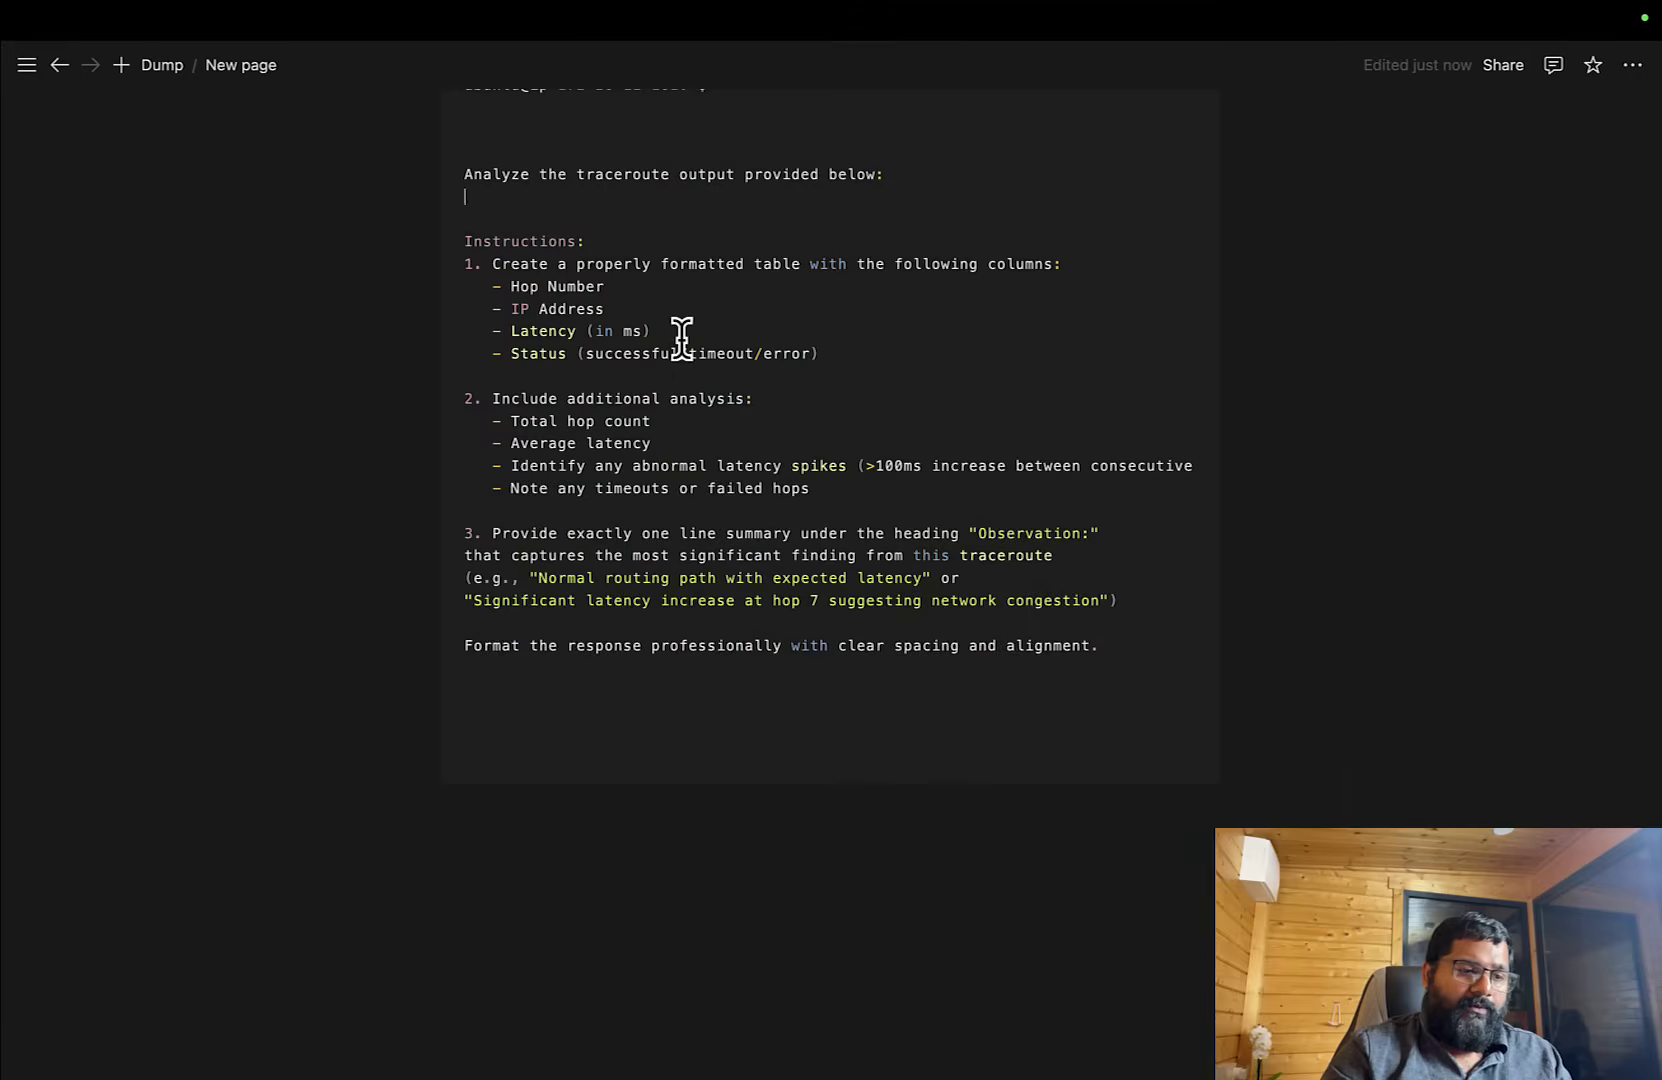
{"action": "scroll", "coordinate": [681, 336], "scroll_direction": "up", "scroll_amount": 5}
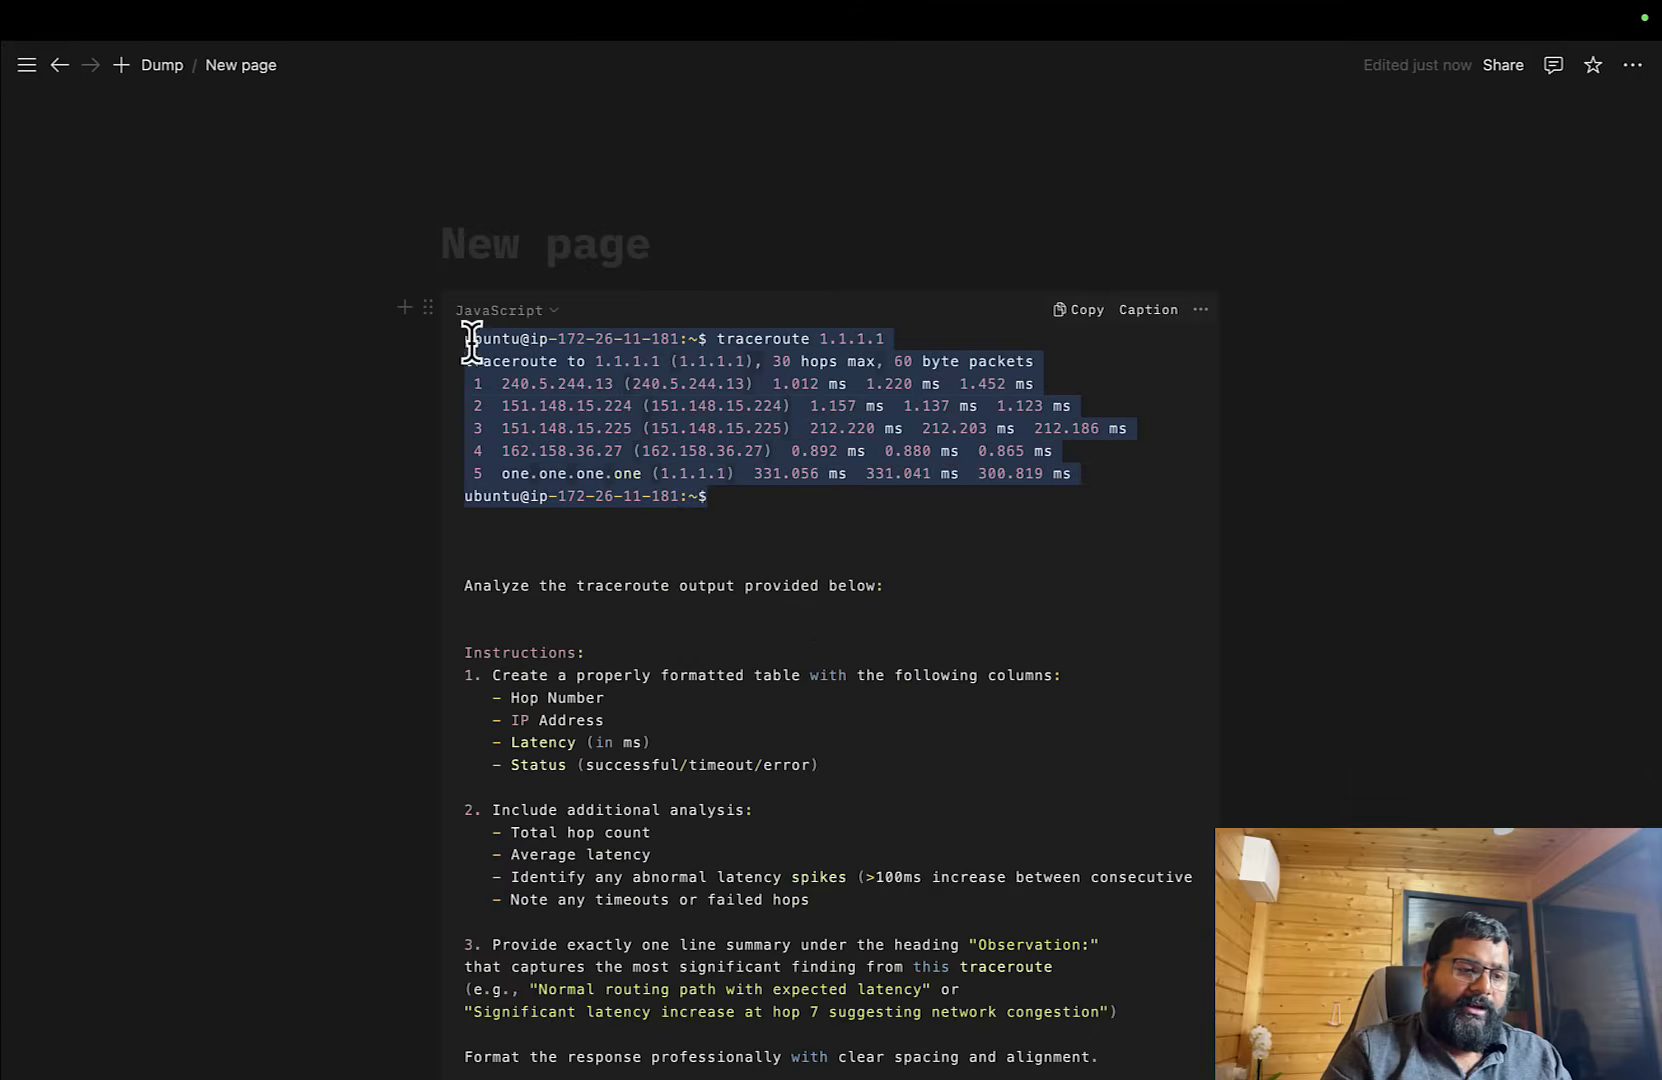
{"action": "right_click", "coordinate": [534, 370]}
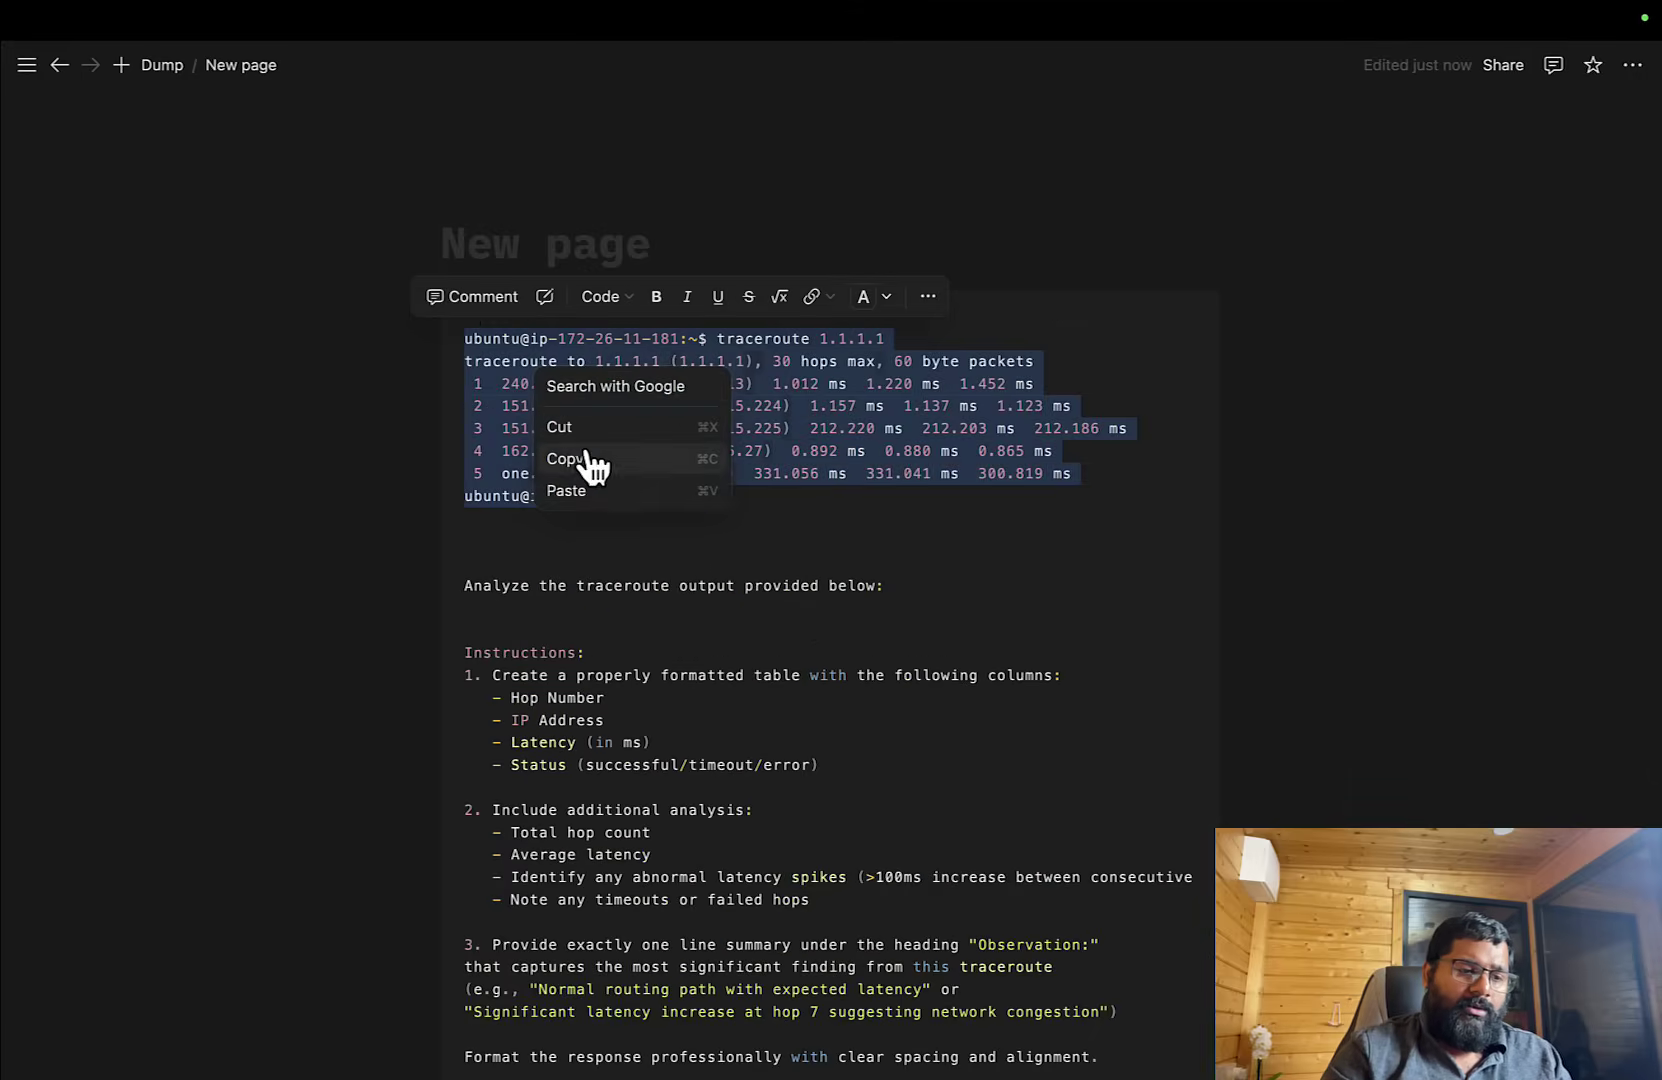
{"action": "left_click", "coordinate": [592, 462]}
{"action": "left_click", "coordinate": [816, 438]}
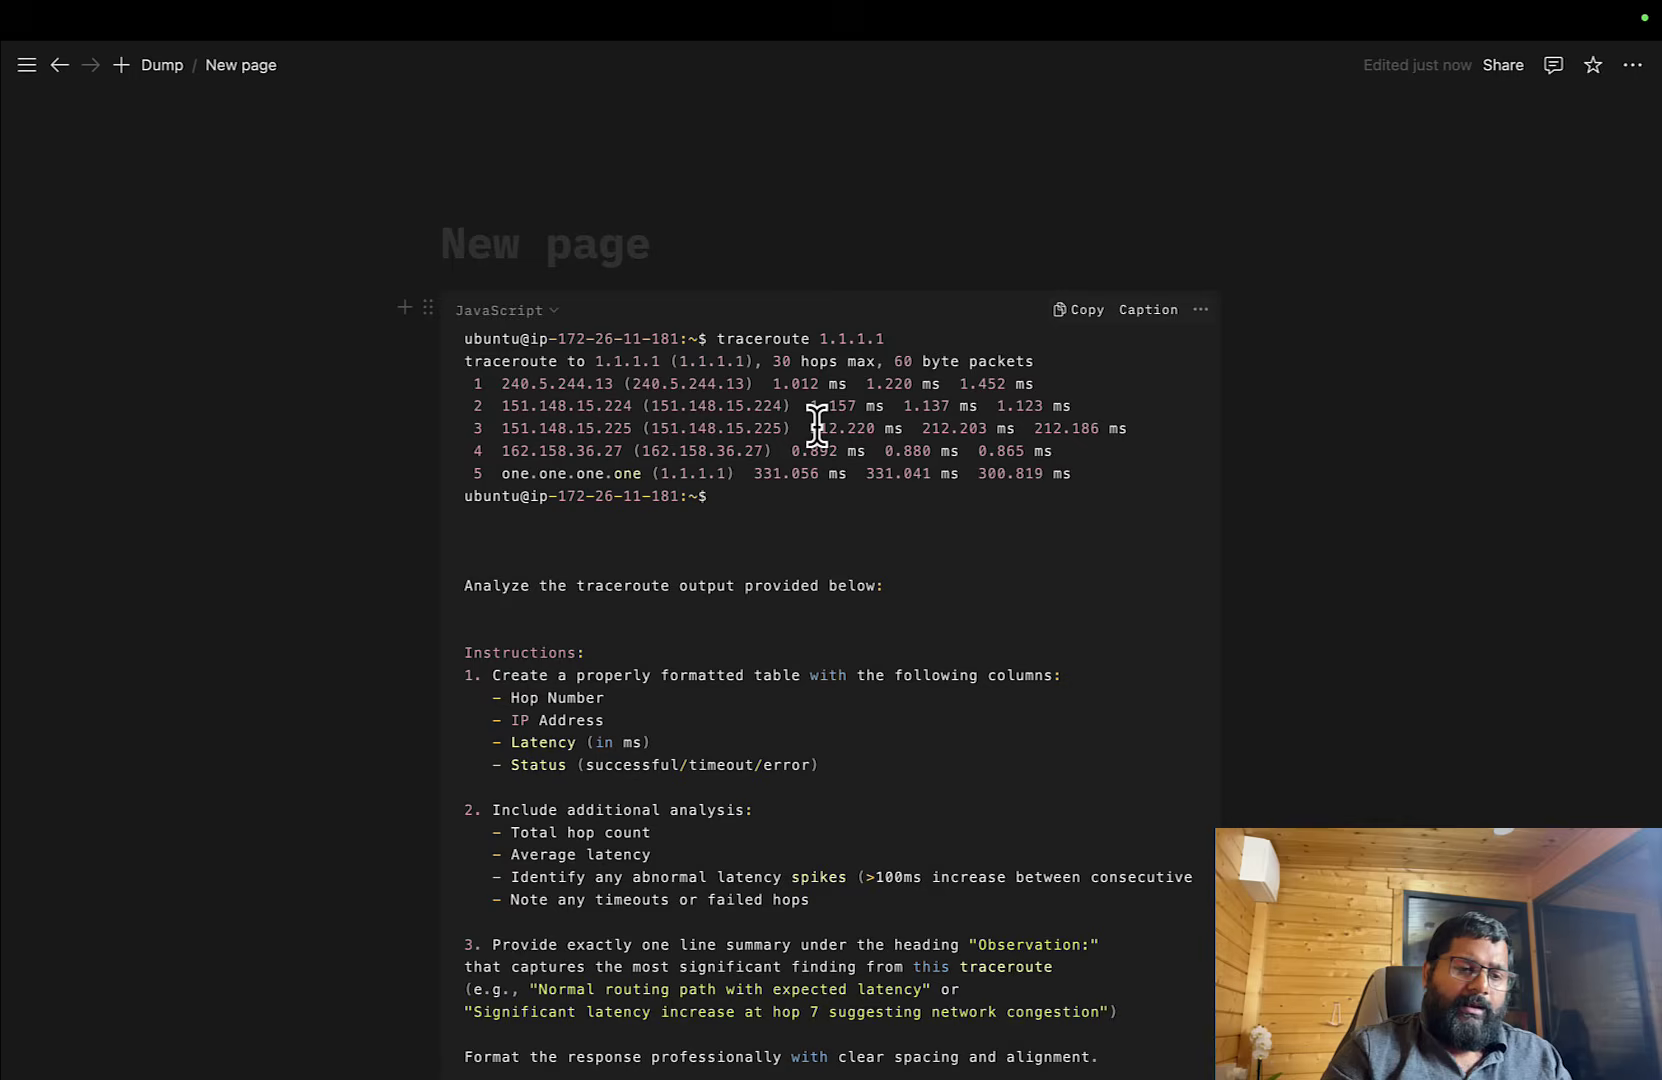
{"action": "left_click_drag", "start_coordinate": [812, 428], "coordinate": [1071, 427]}
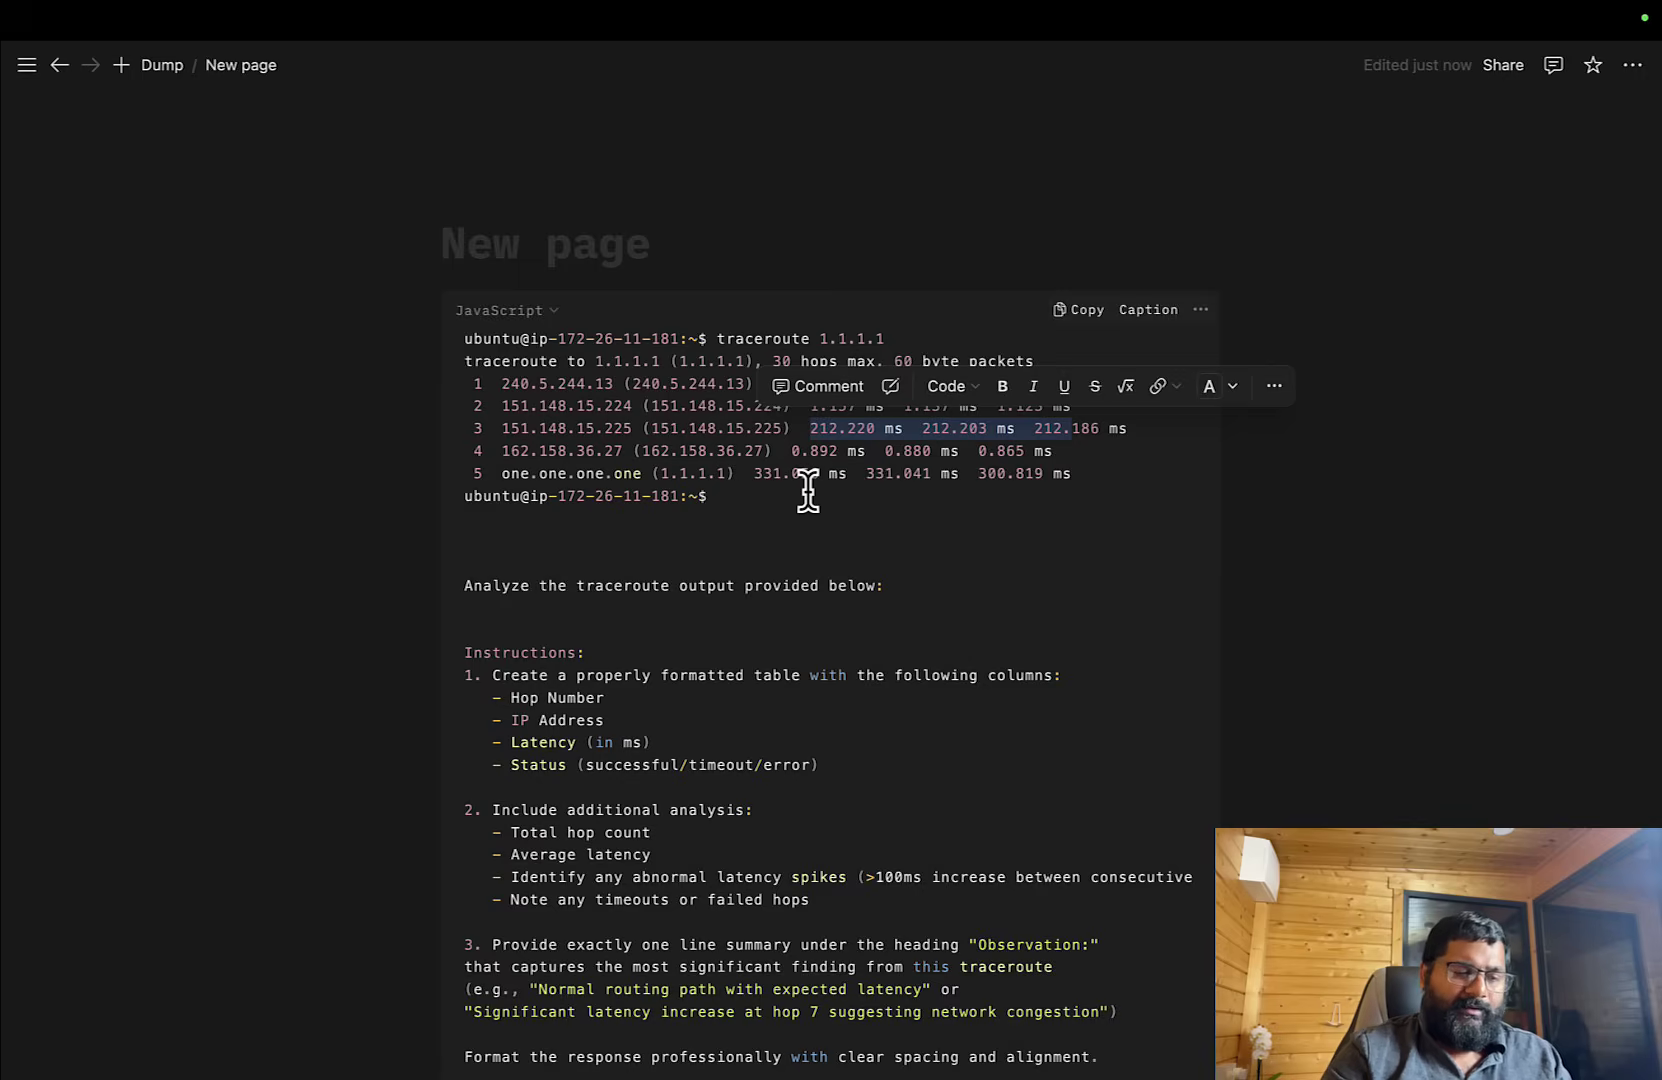
{"action": "key", "text": "ctrl+Left"}
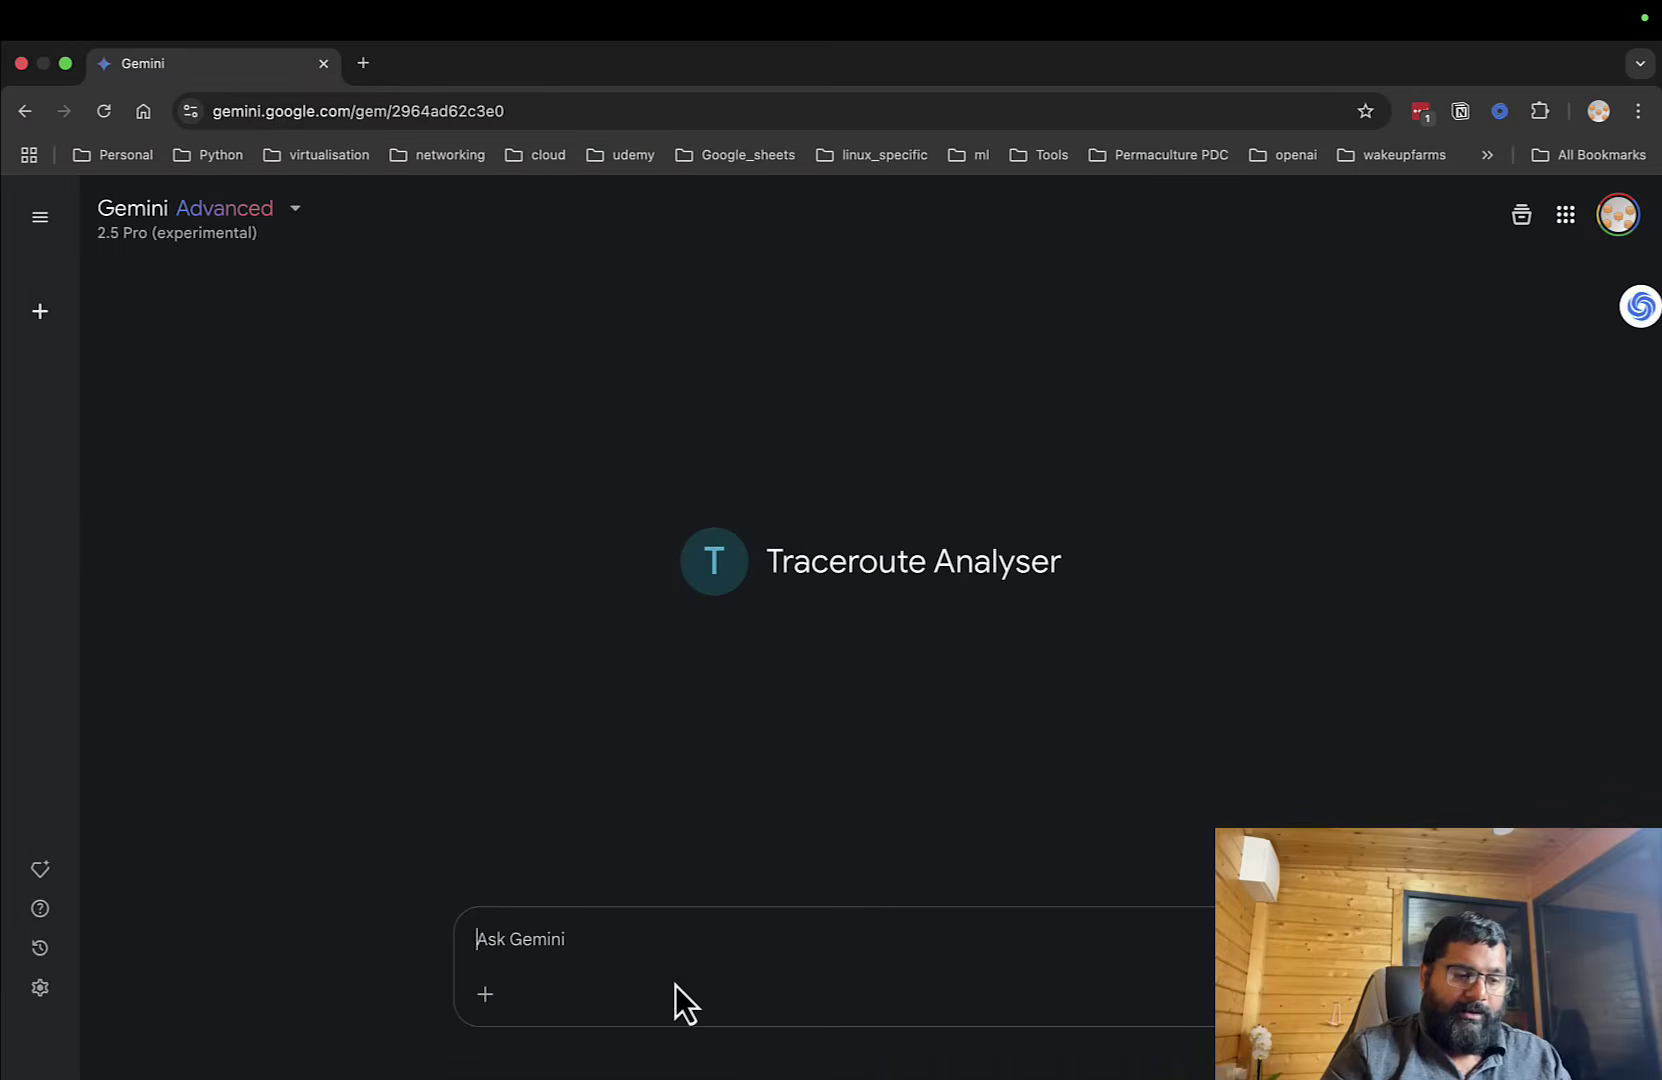
Send the pasted traceroute to the gem and review its analysis flagging the ~212 ms Hop 3 spike.
{"action": "key", "text": "super+v"}
{"action": "key", "text": "Return"}
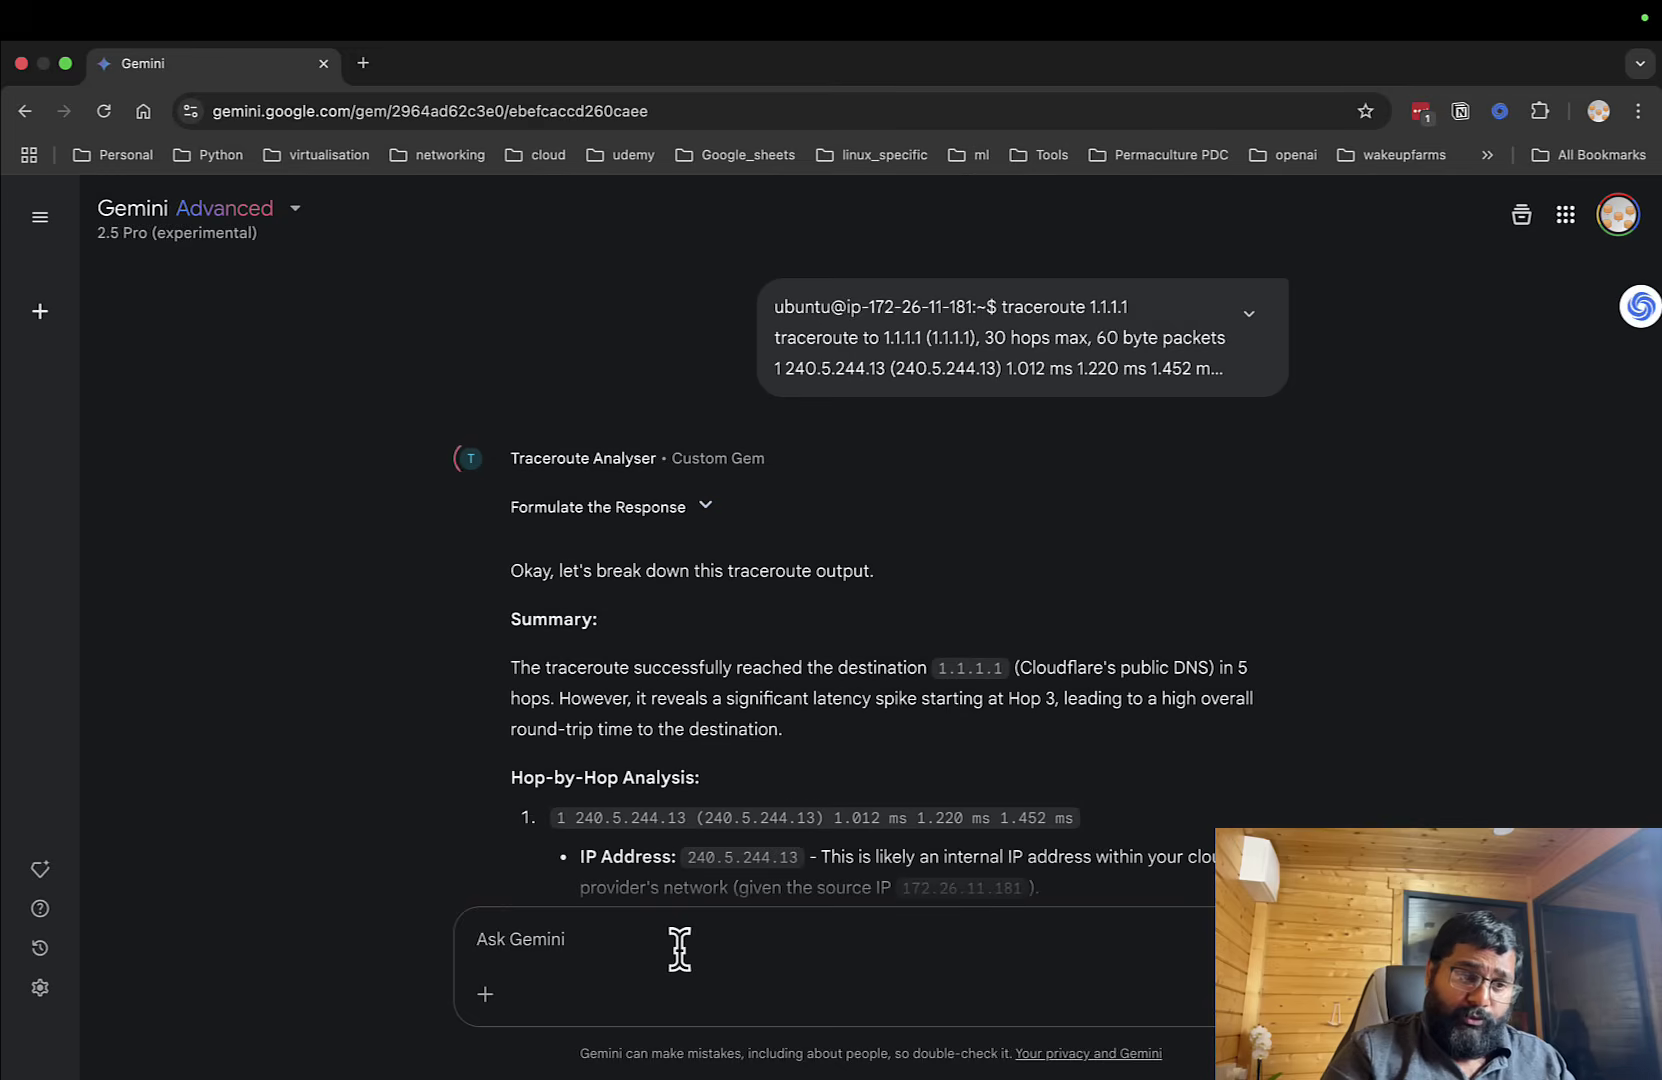
{"action": "scroll", "coordinate": [808, 732], "scroll_direction": "down", "scroll_amount": 3}
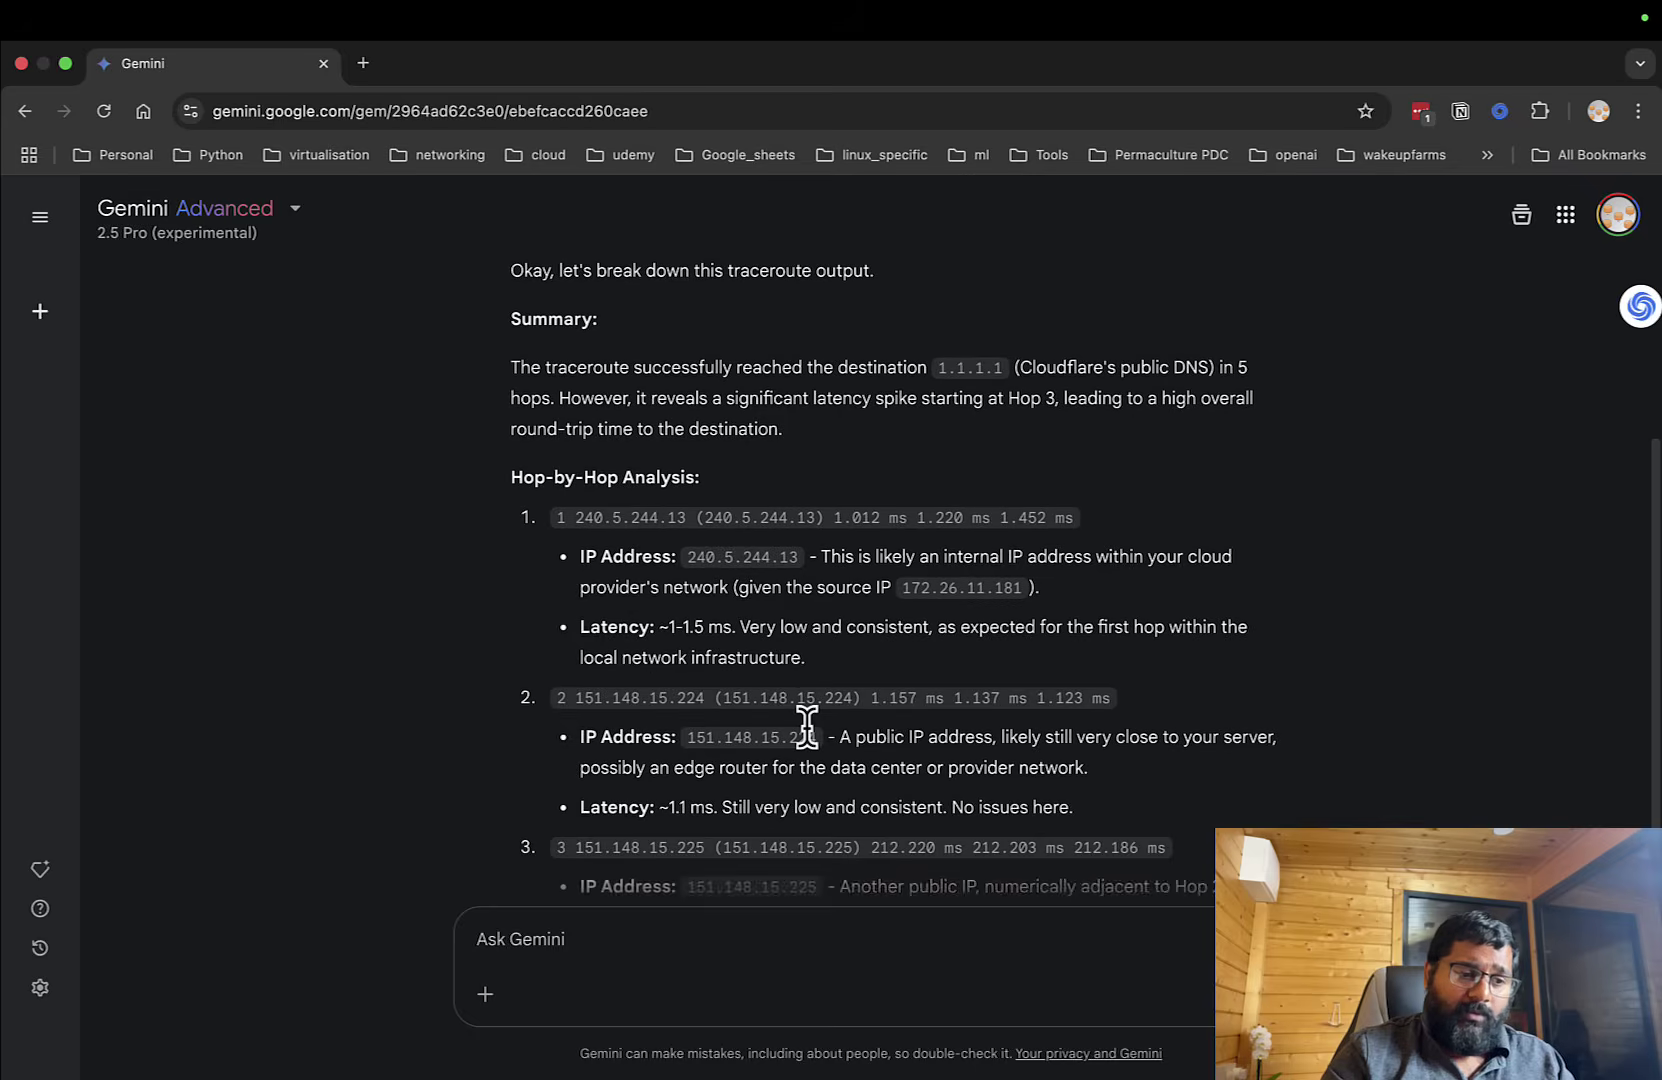
{"action": "scroll", "coordinate": [808, 732], "scroll_direction": "down", "scroll_amount": 2}
{"action": "scroll", "coordinate": [808, 732], "scroll_direction": "down", "scroll_amount": 4}
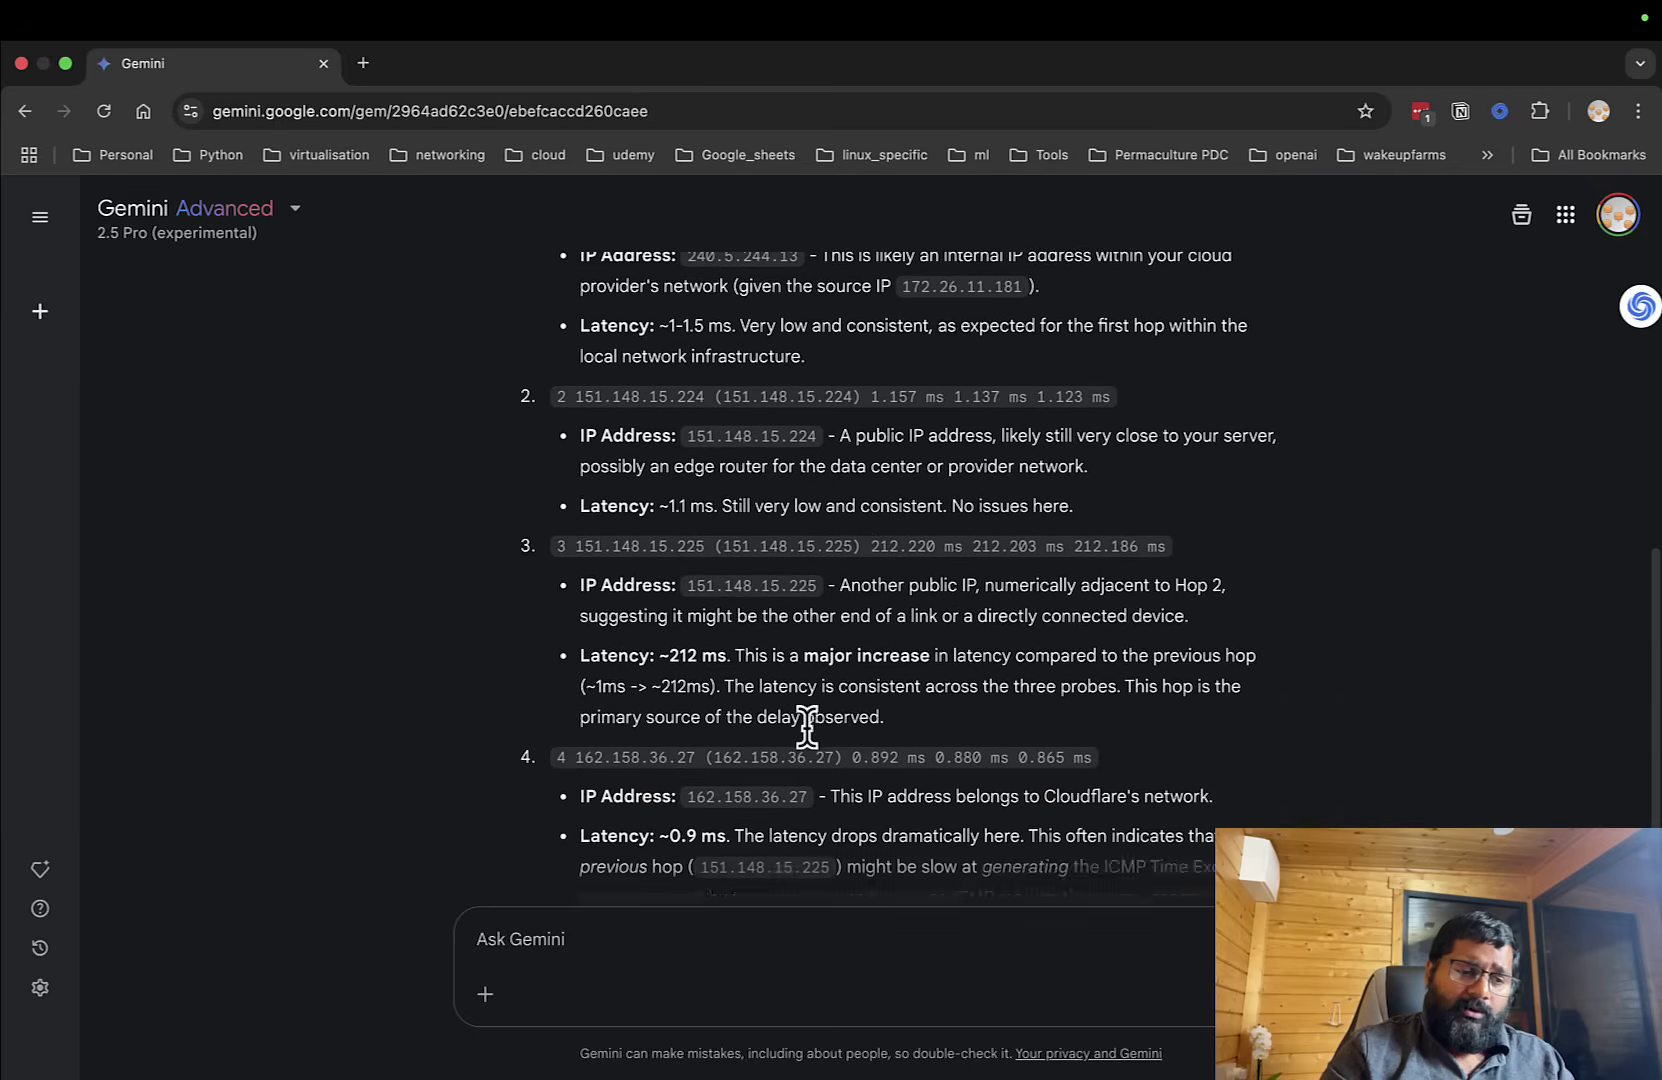
{"action": "scroll", "coordinate": [807, 725], "scroll_direction": "down", "scroll_amount": 8}
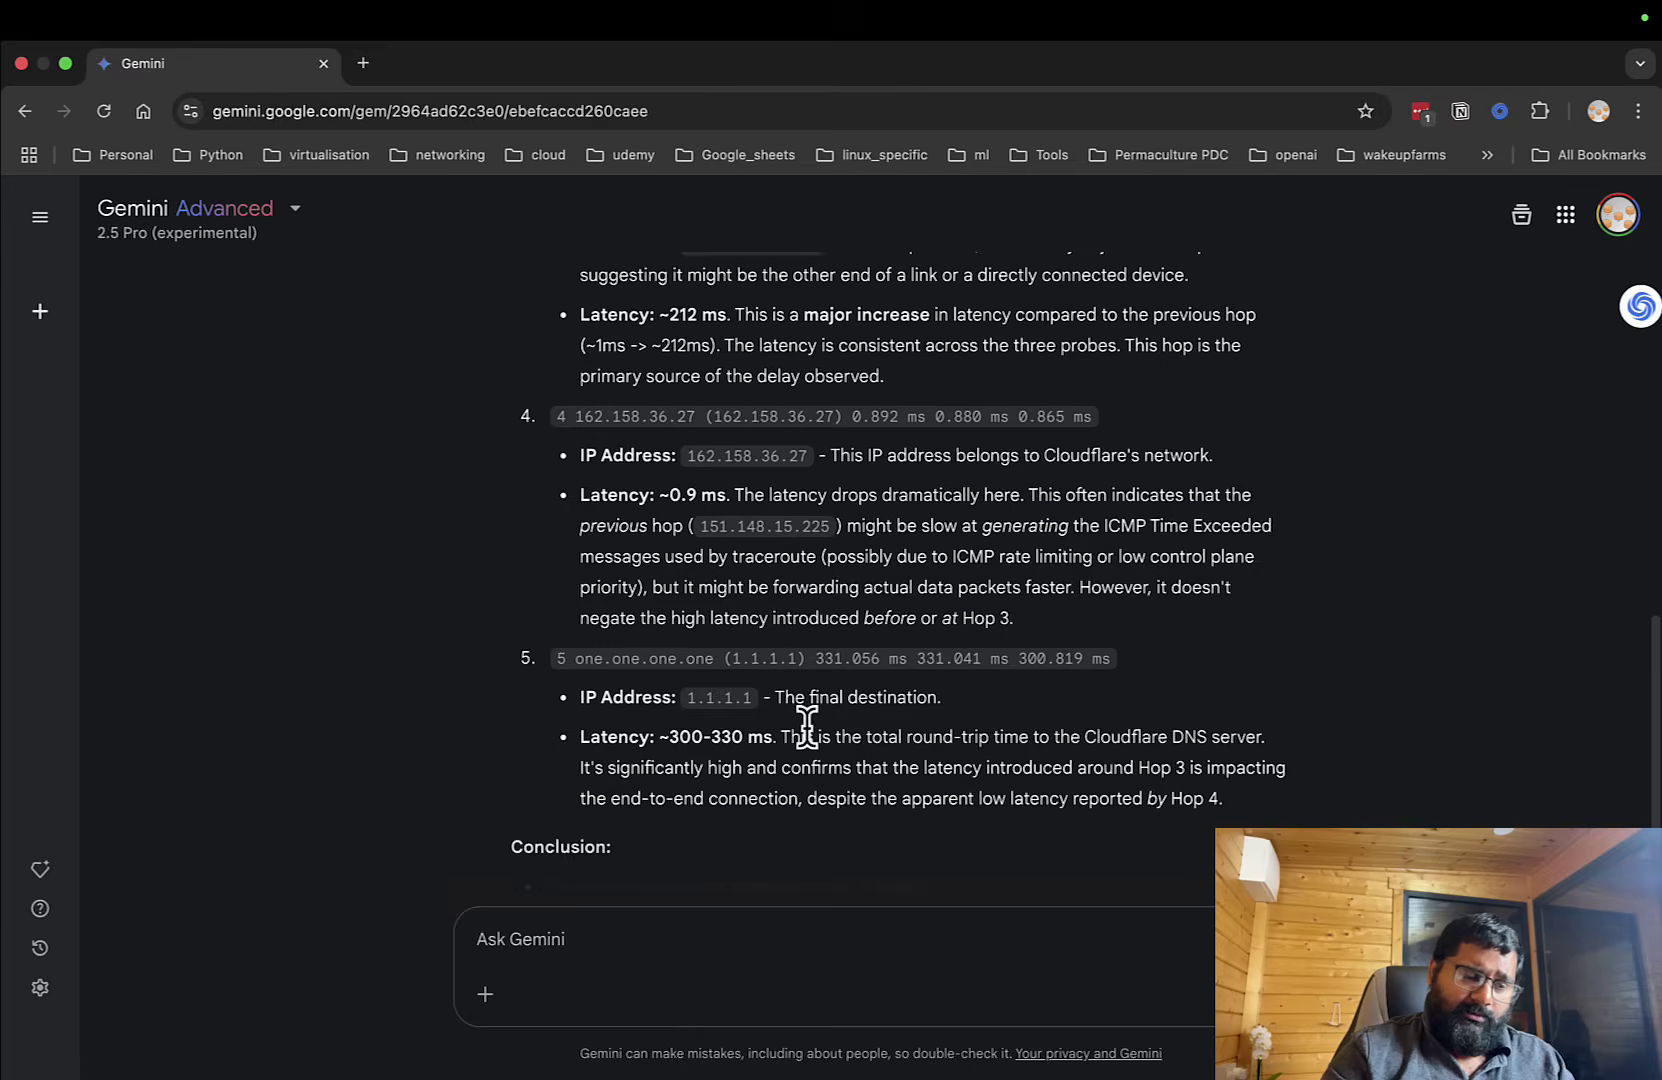
{"action": "scroll", "coordinate": [807, 725], "scroll_direction": "down", "scroll_amount": 2}
{"action": "scroll", "coordinate": [808, 730], "scroll_direction": "down", "scroll_amount": 4}
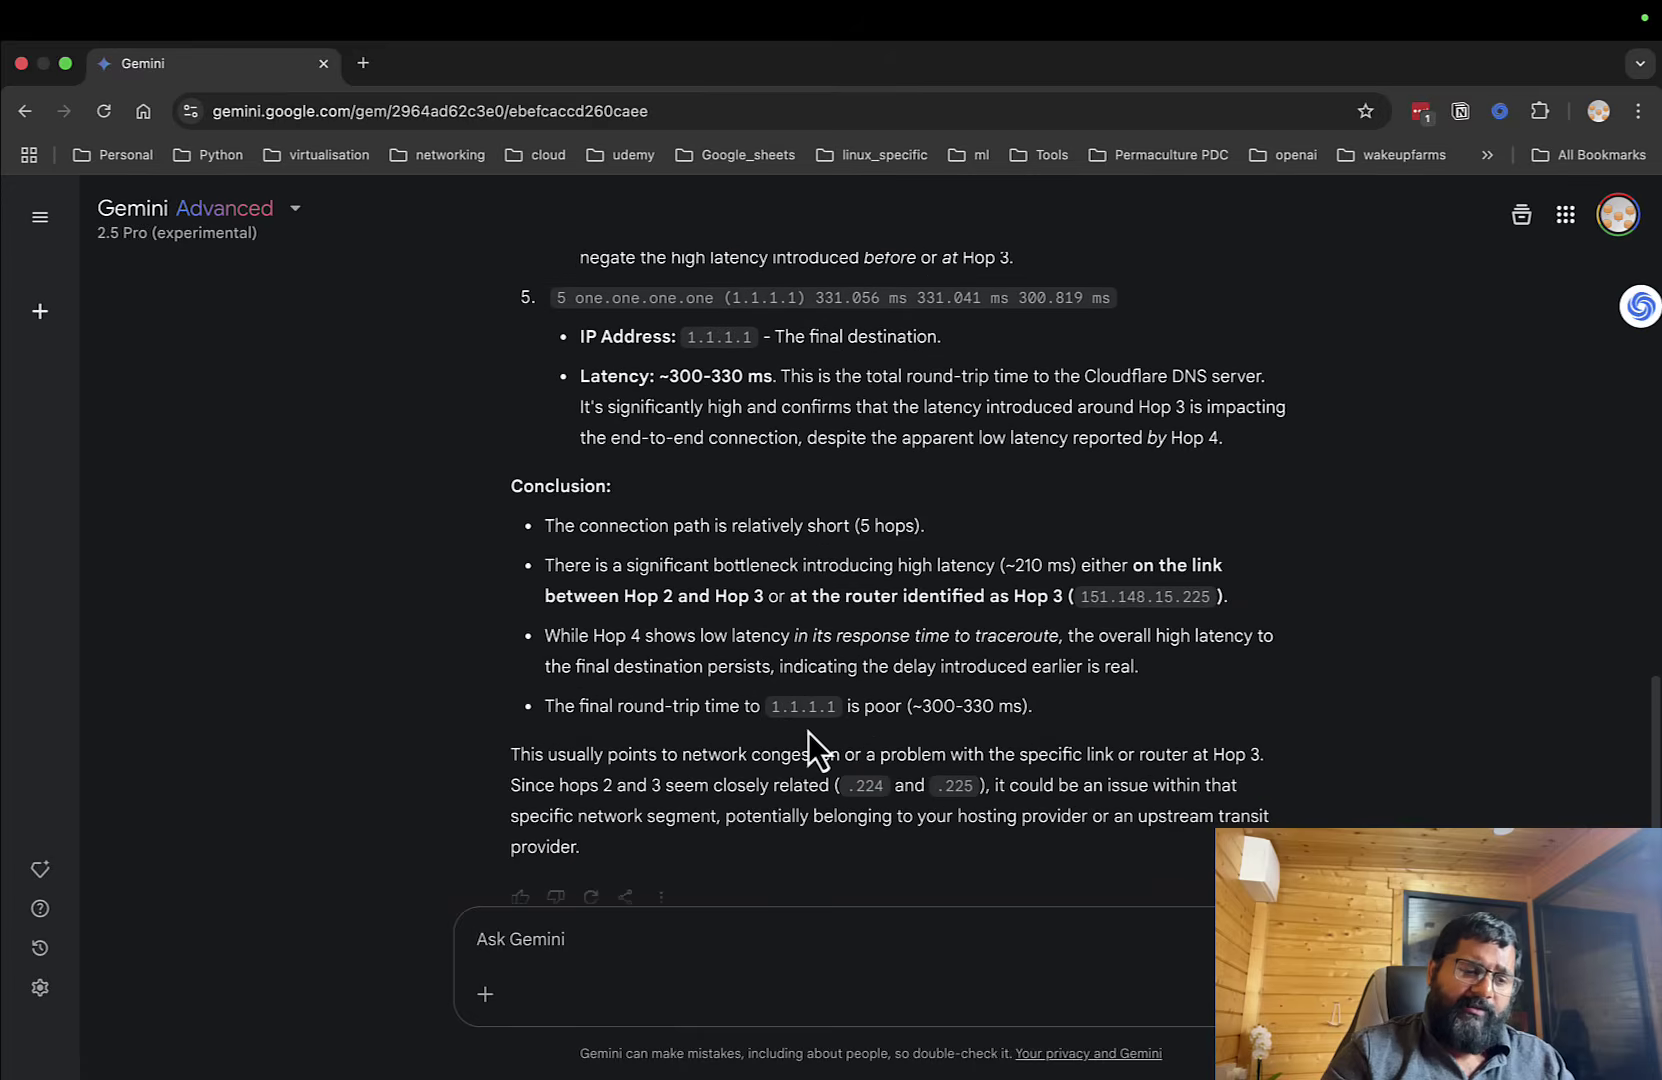
{"action": "scroll", "coordinate": [808, 732], "scroll_direction": "up", "scroll_amount": 15}
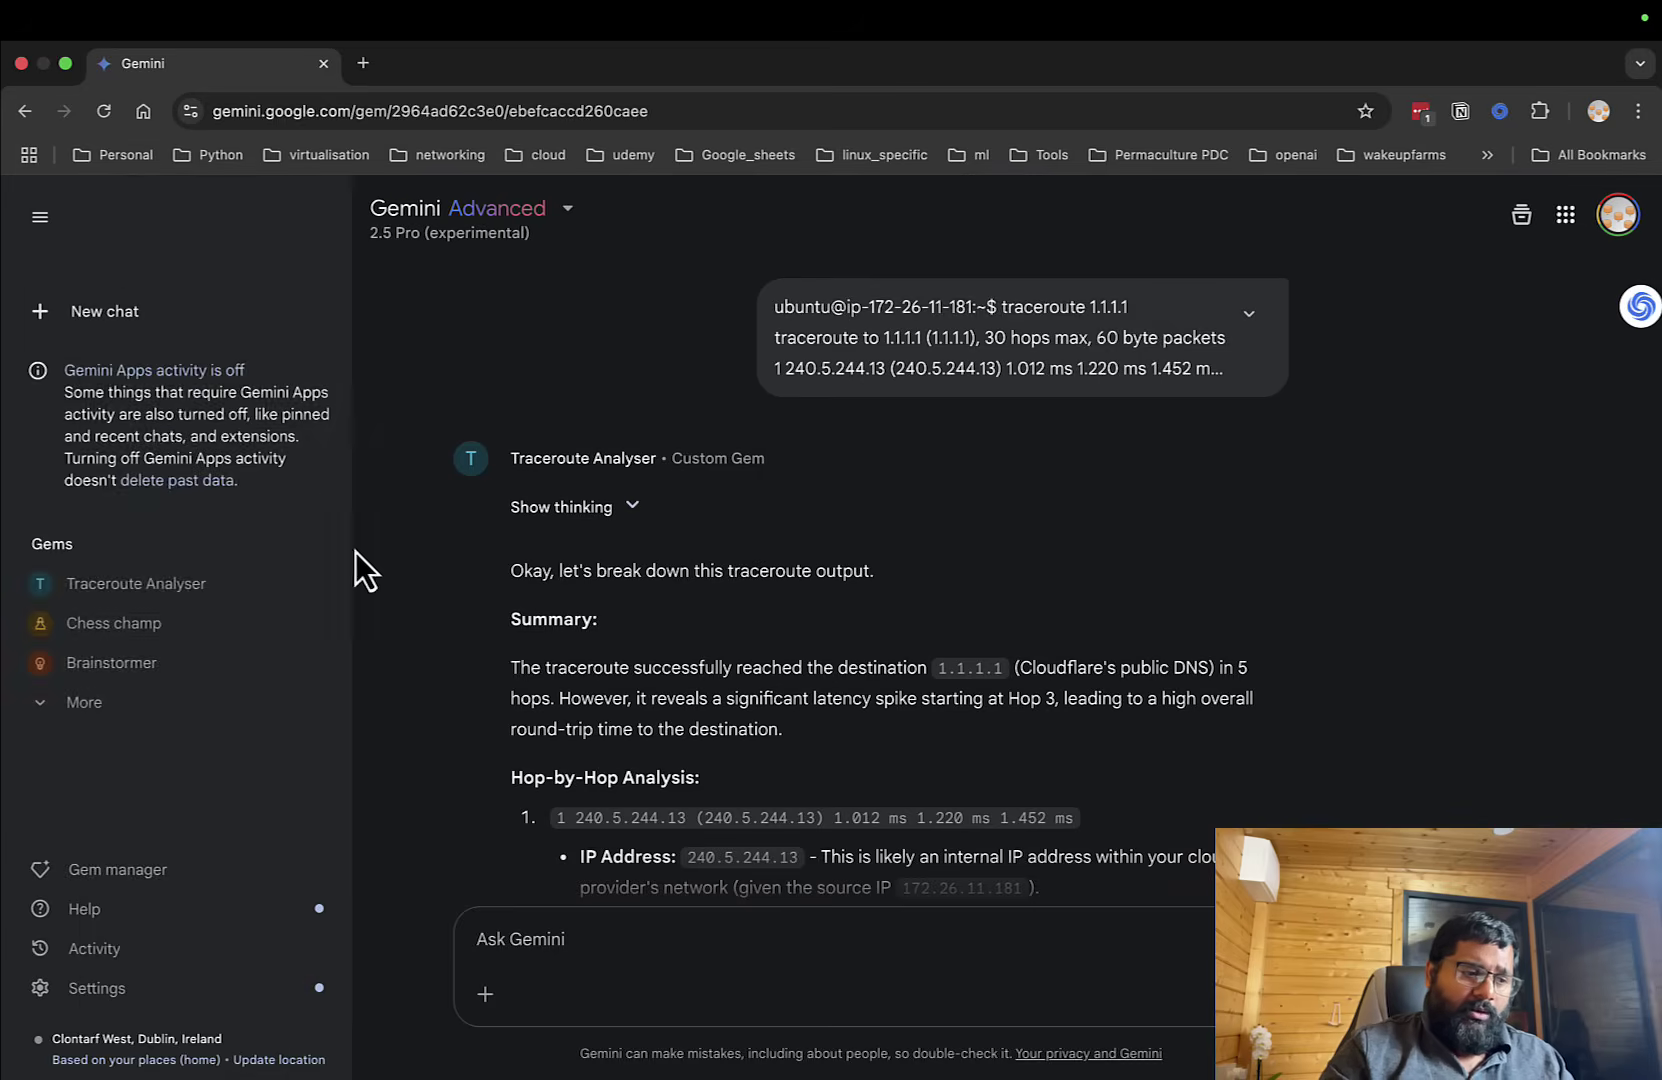
Discard the current chat, open Traceroute Analyser for editing, and erase its one-line instructions.
{"action": "mouse_move", "coordinate": [4, 464]}
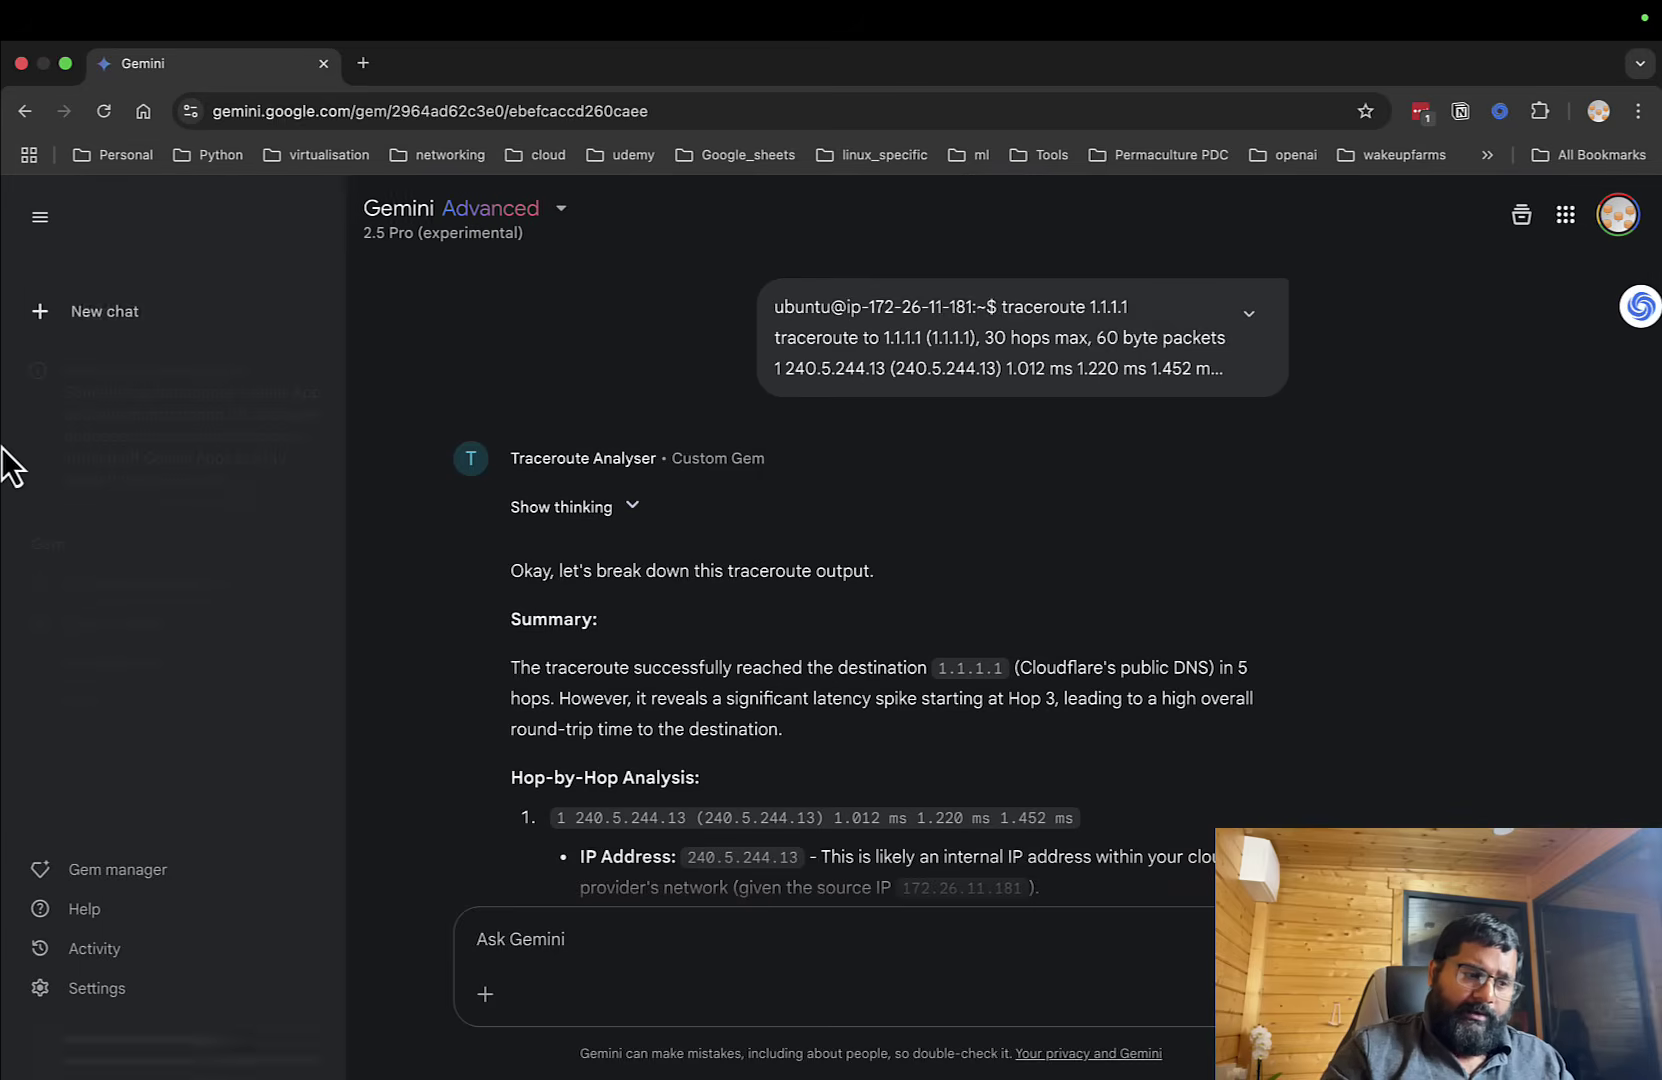
{"action": "left_click", "coordinate": [132, 597]}
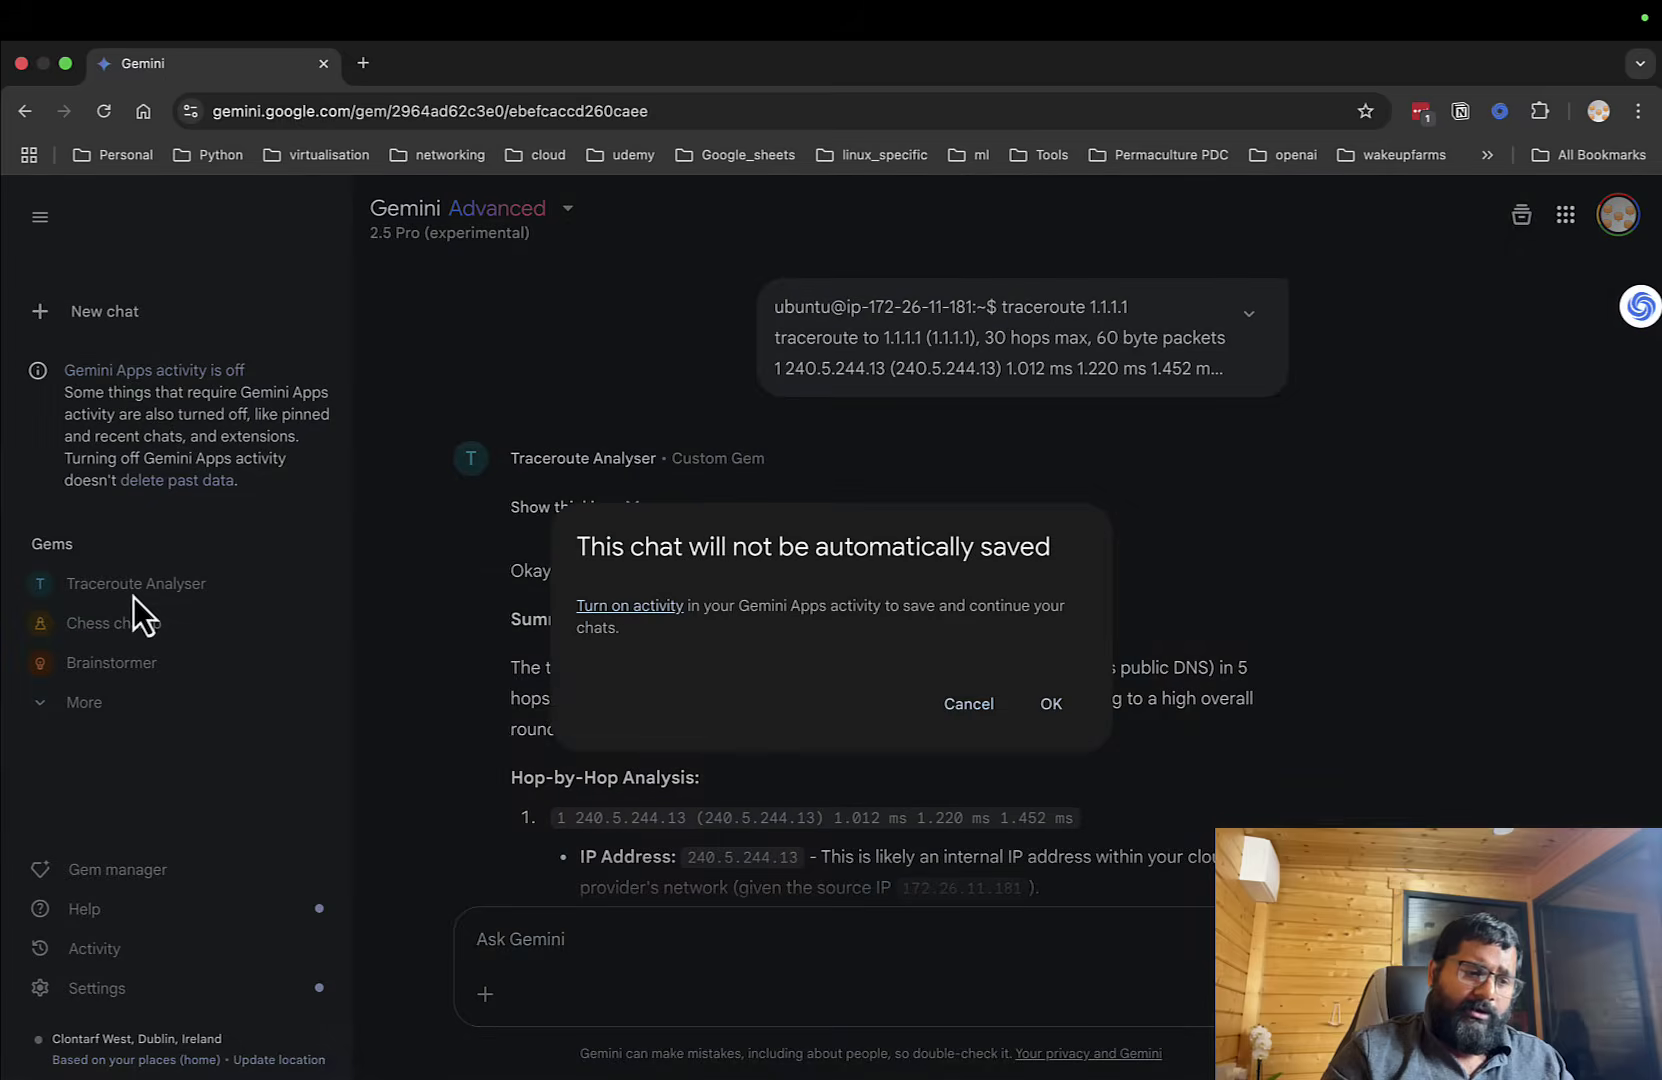
{"action": "left_click", "coordinate": [1066, 719]}
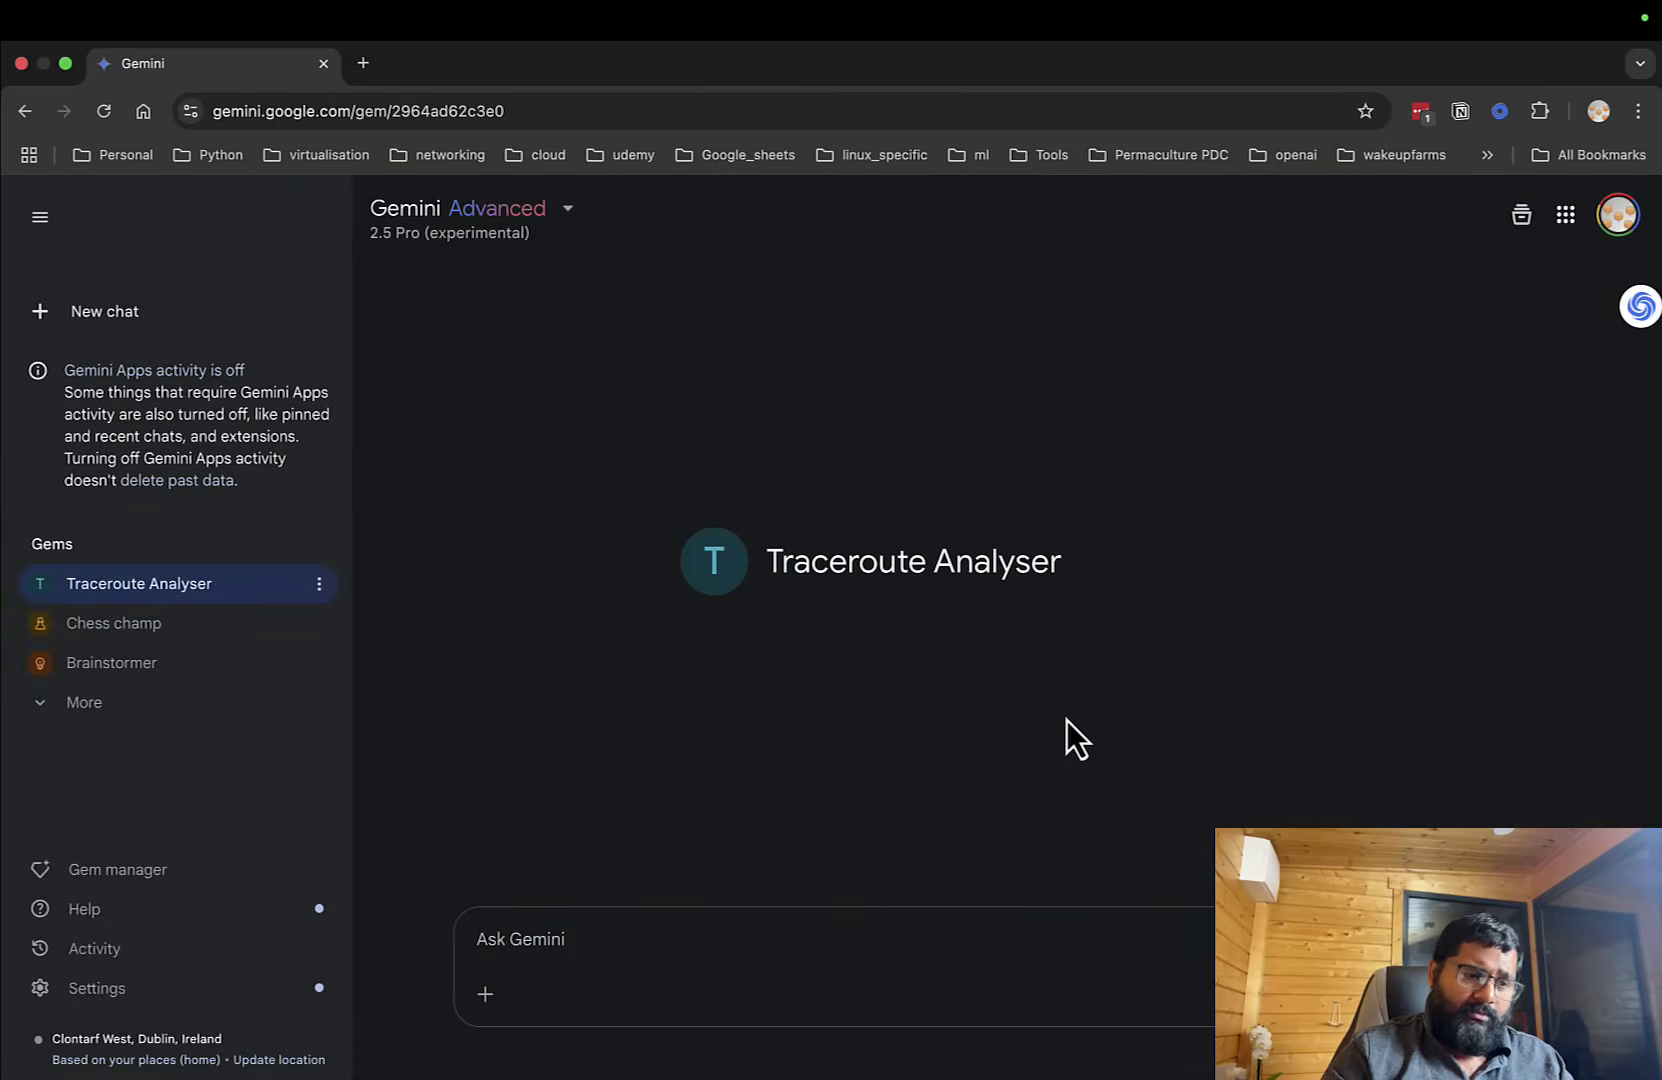
{"action": "left_click", "coordinate": [80, 872]}
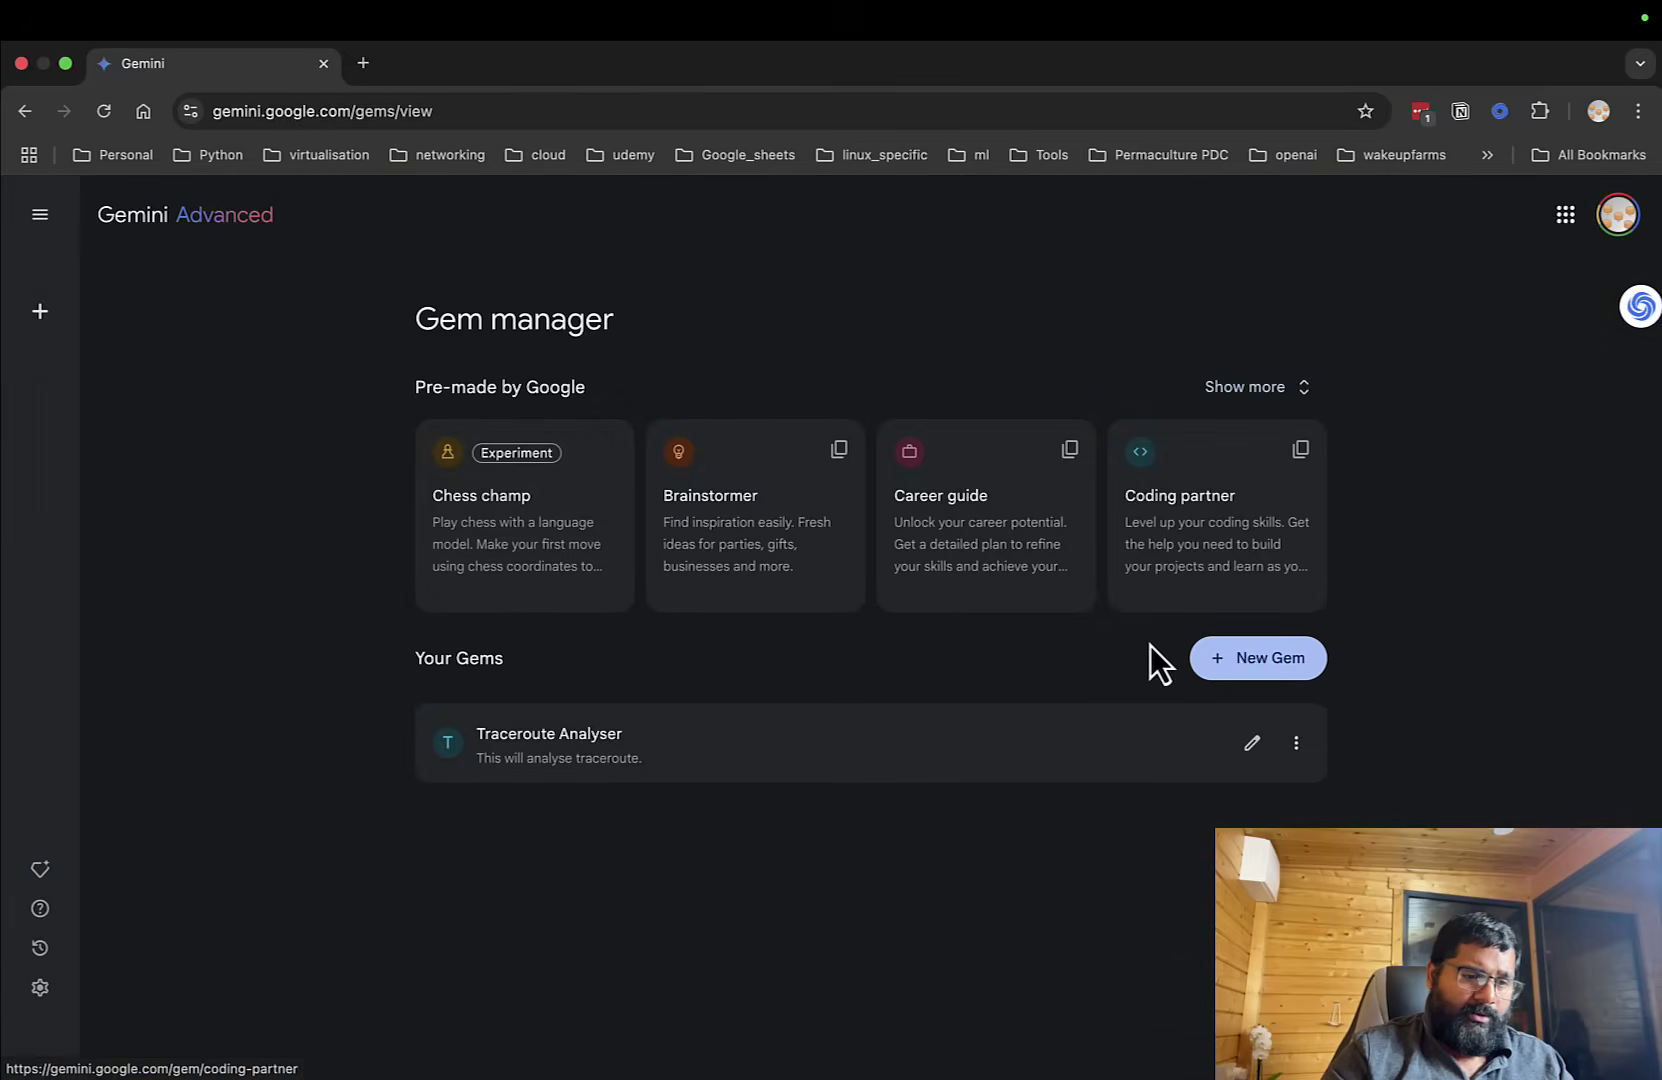
{"action": "left_click", "coordinate": [845, 772]}
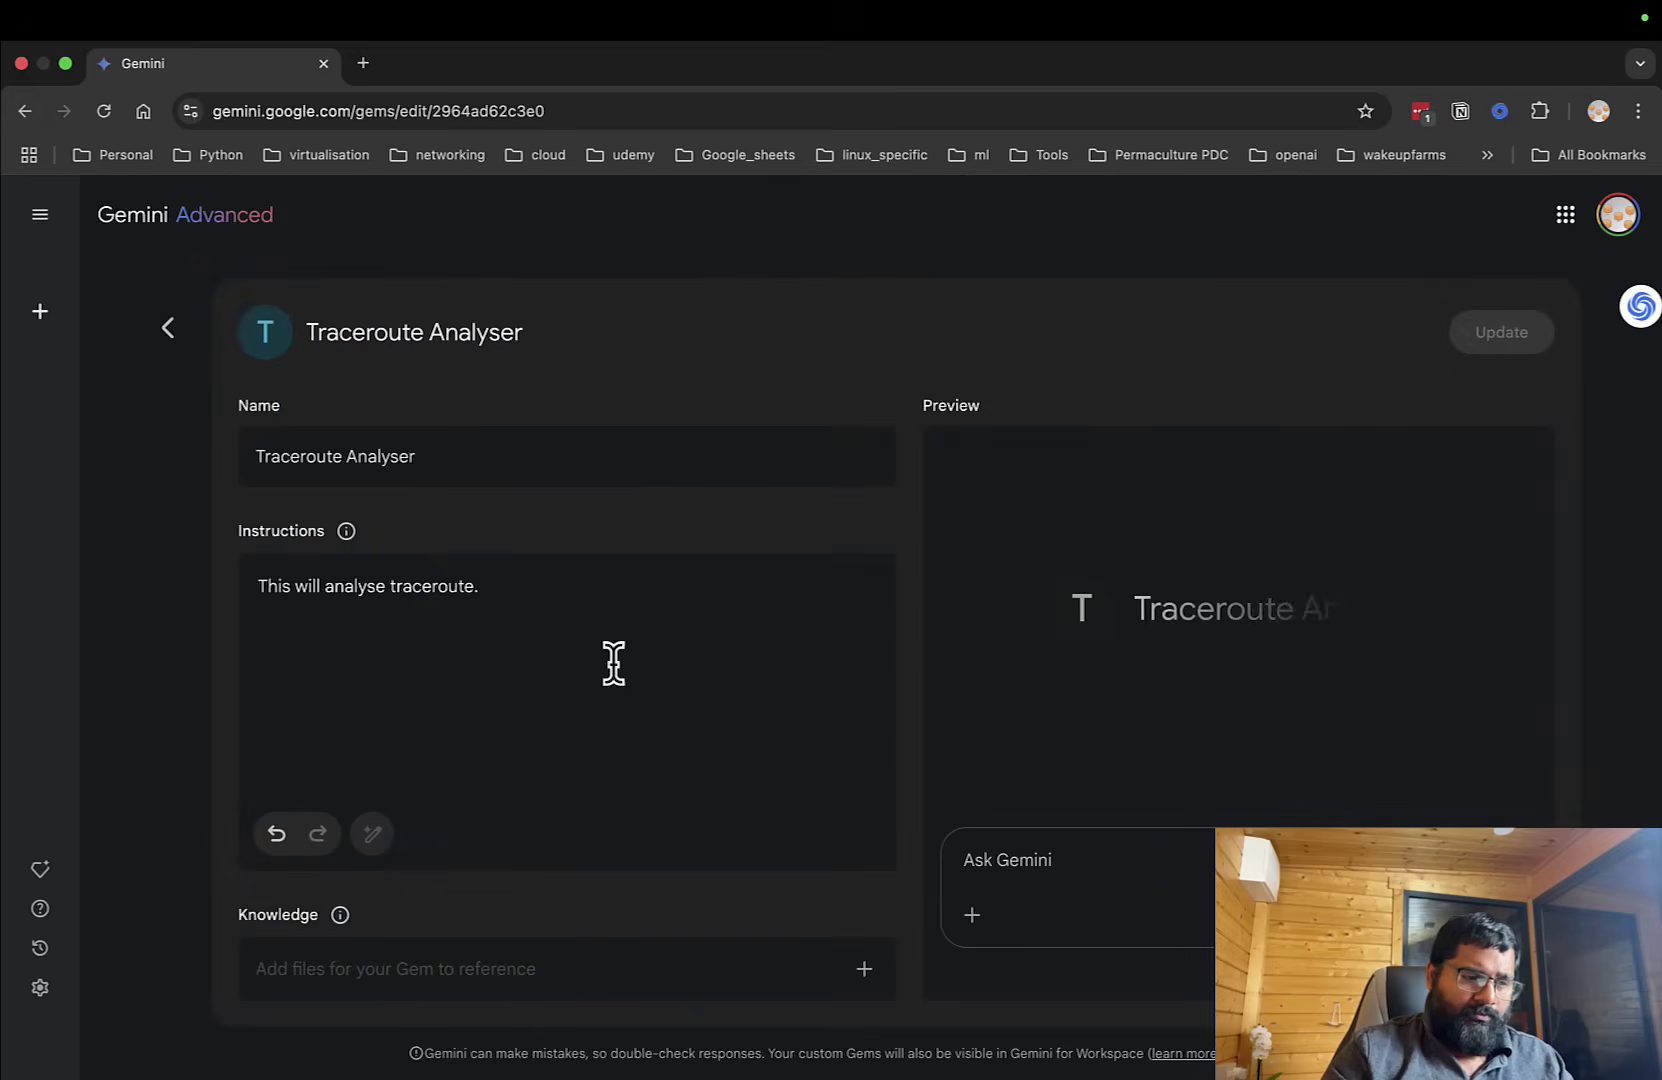
{"action": "left_click", "coordinate": [561, 580]}
{"action": "left_click_drag", "start_coordinate": [561, 580], "coordinate": [240, 583]}
{"action": "key", "text": "BackSpace"}
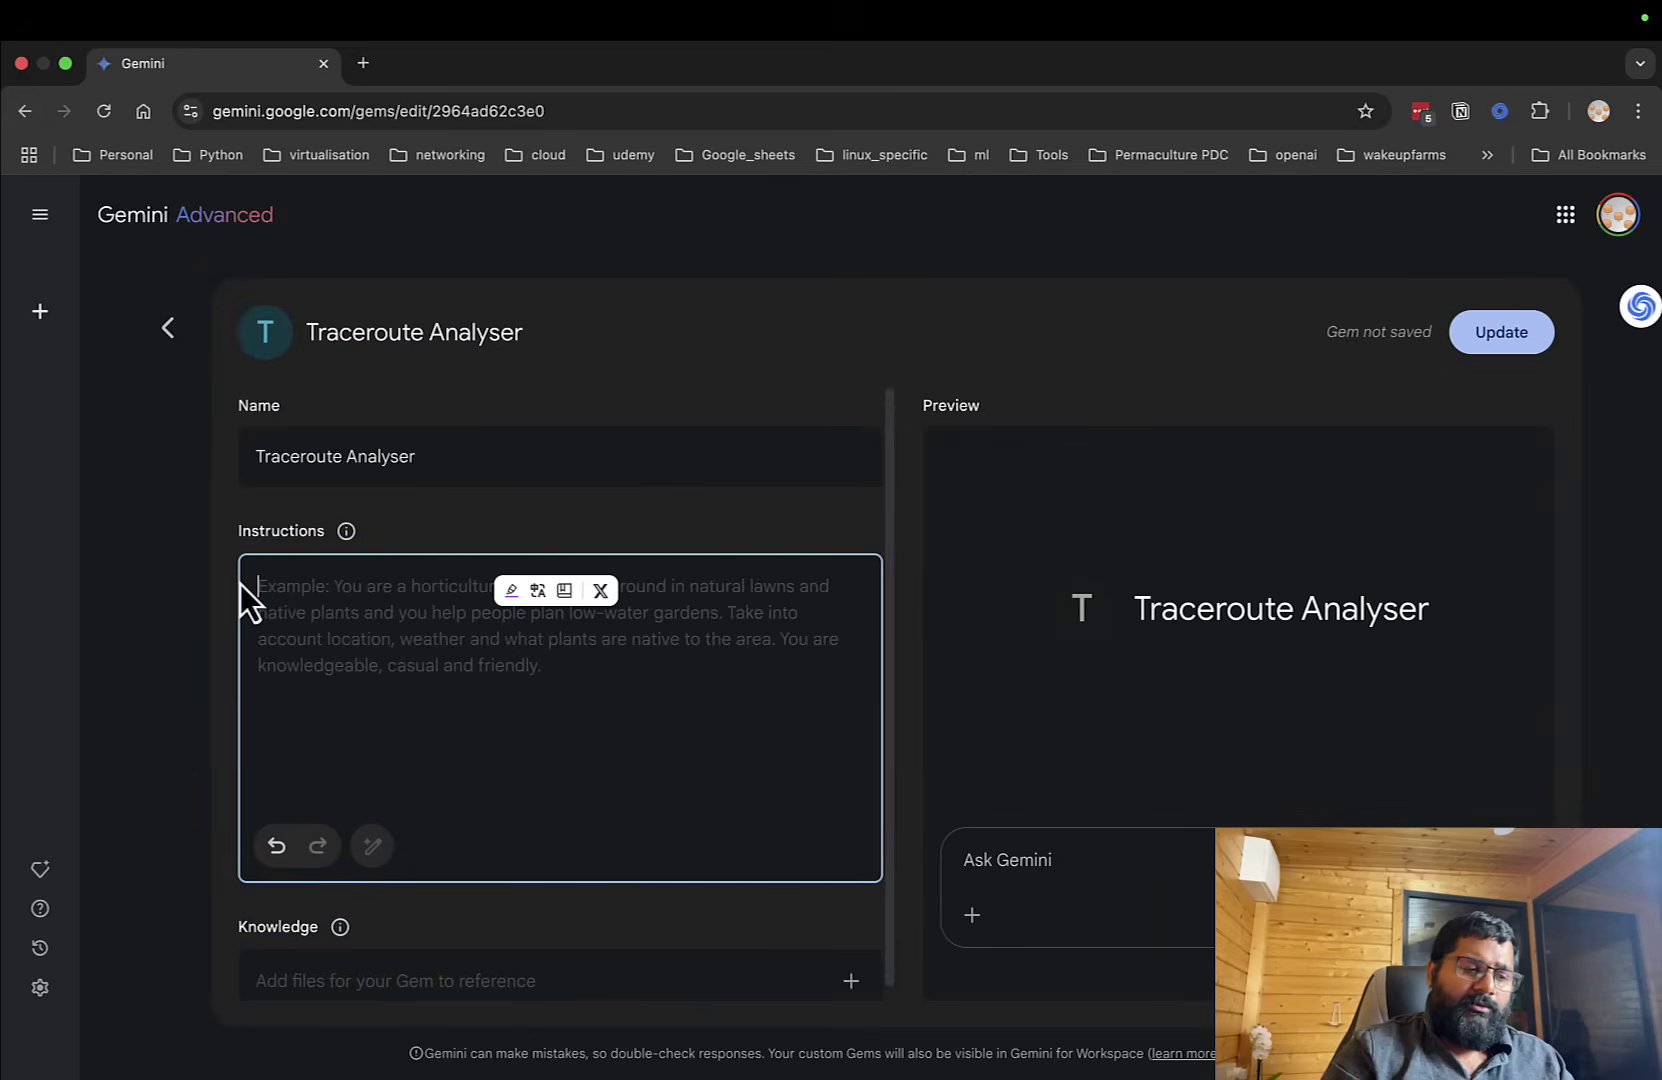
Return to Notion and scroll down to the prompt's numbered Instructions section.
{"action": "key", "text": "super+Tab"}
{"action": "scroll", "coordinate": [700, 705], "scroll_direction": "down", "scroll_amount": 4}
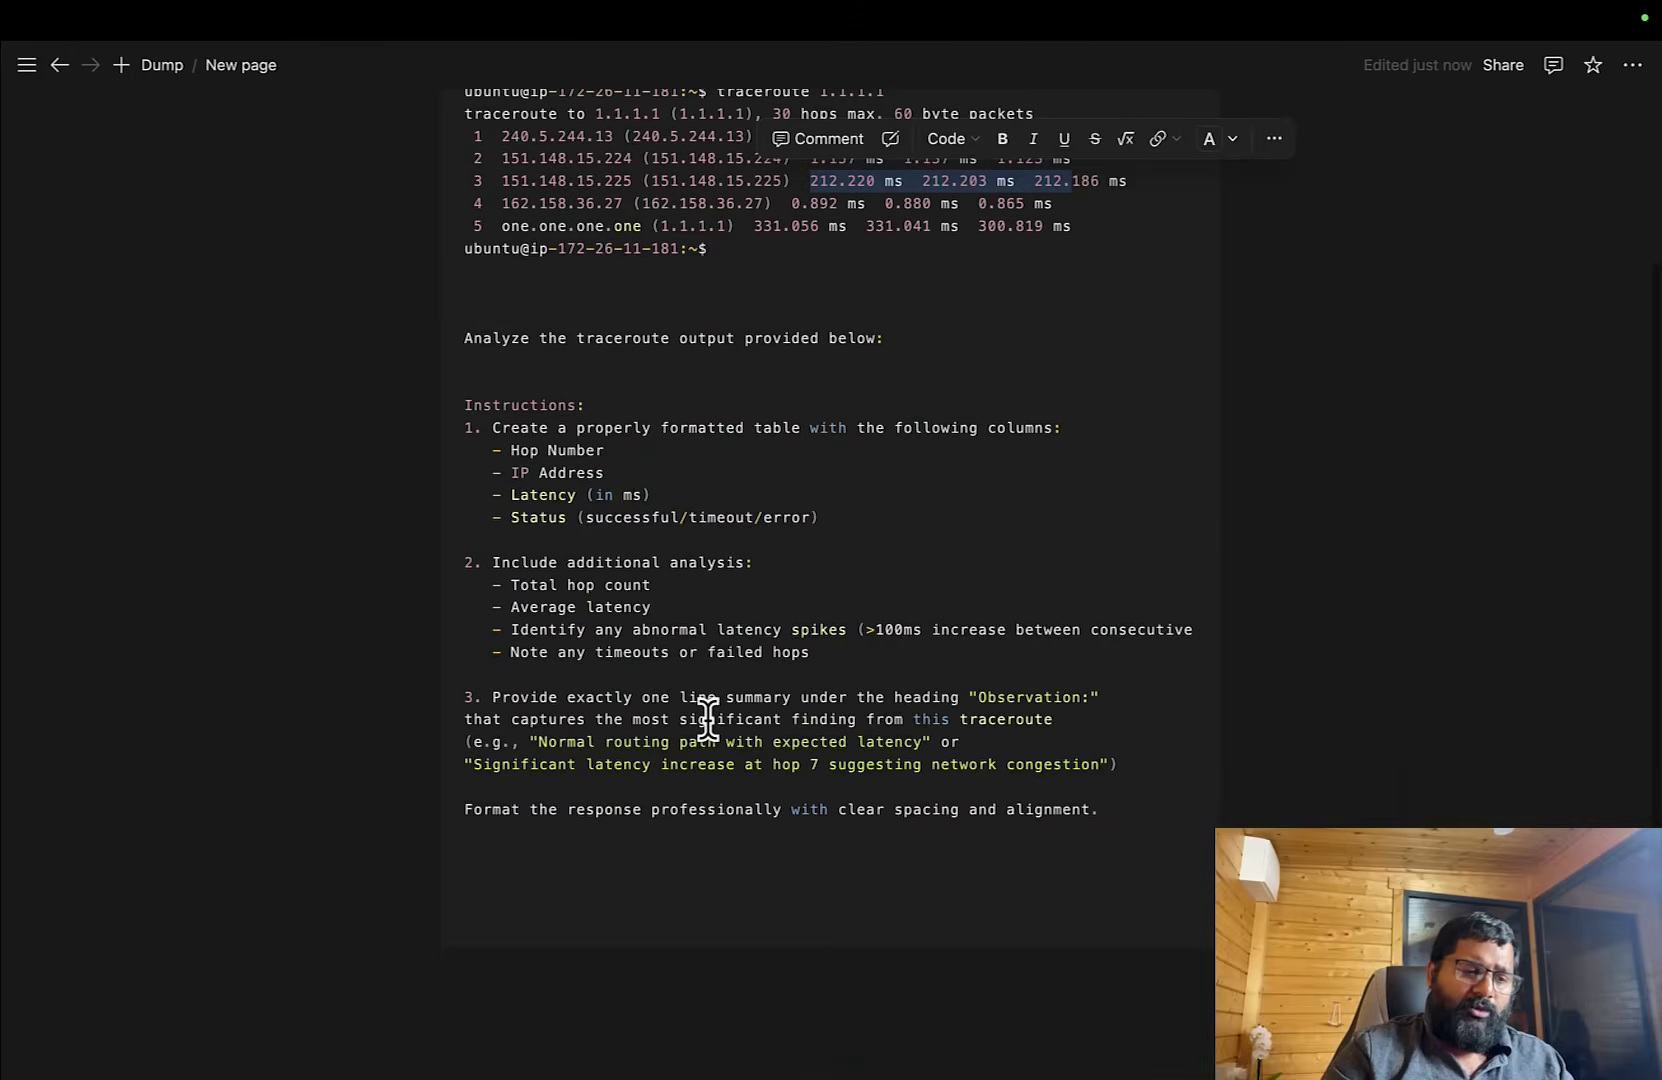
{"action": "scroll", "coordinate": [581, 430], "scroll_direction": "down", "scroll_amount": 2}
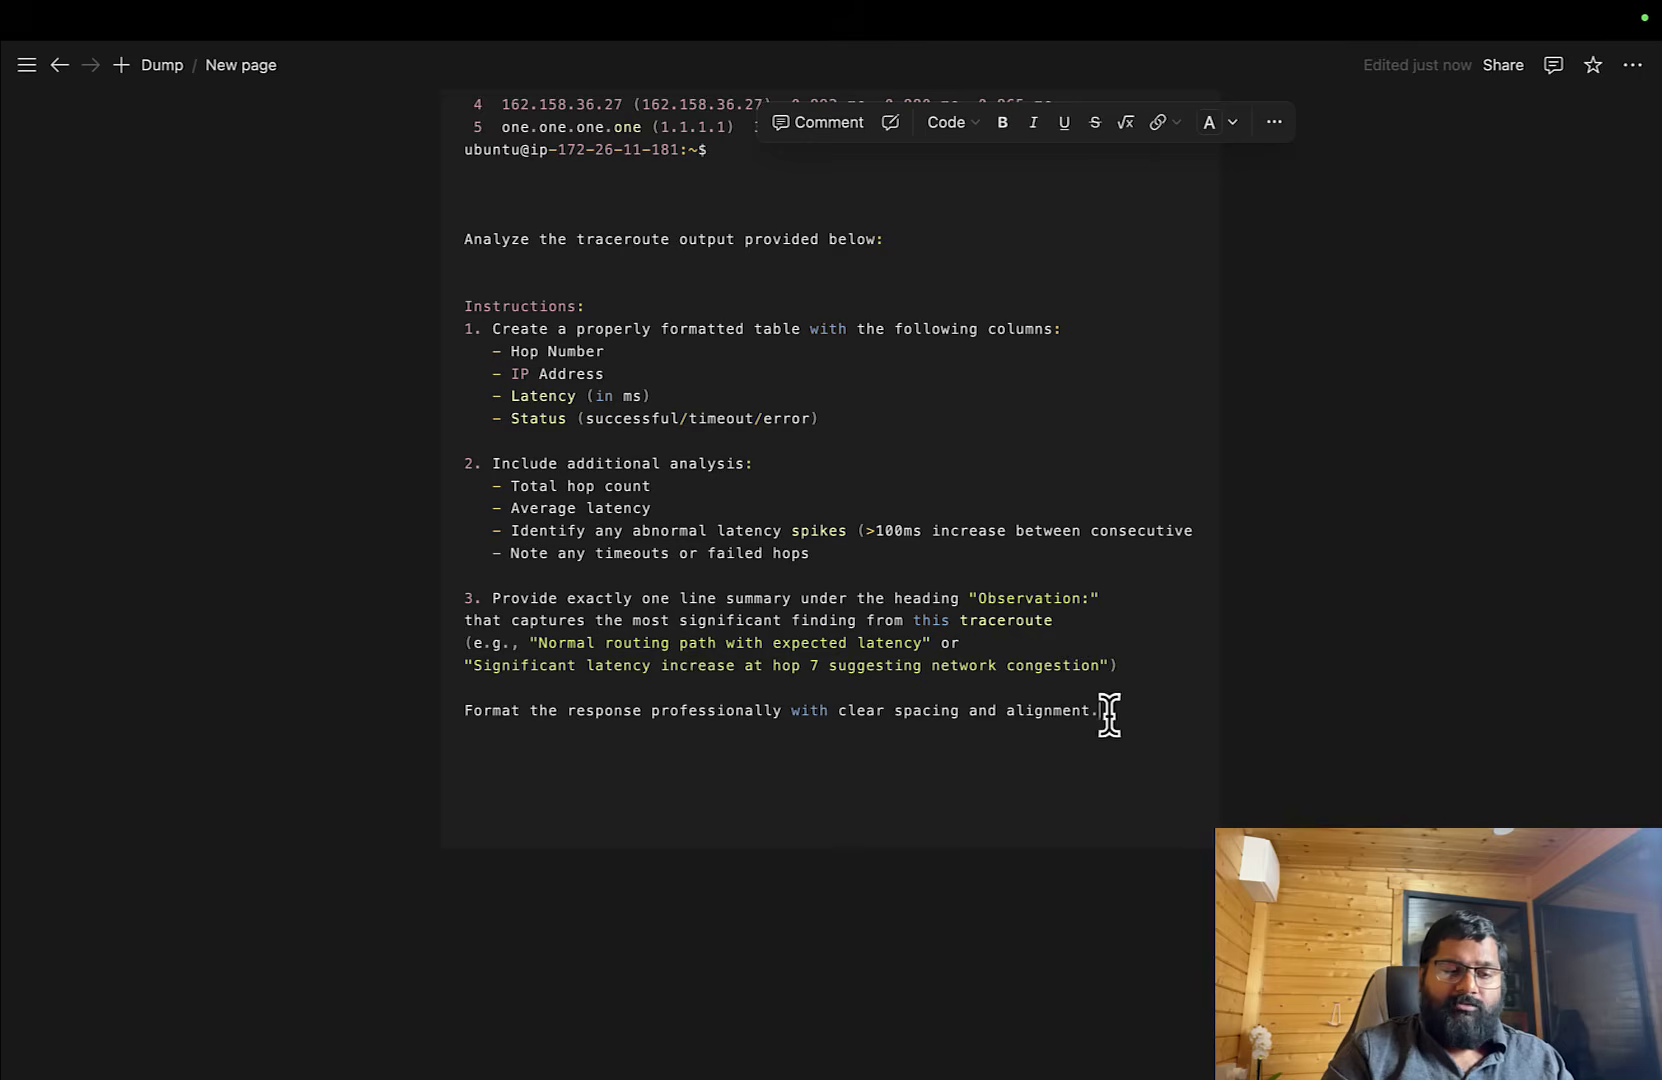
Copy the Notion prompt into the gem's Instructions field, update the gem, and start a new chat.
{"action": "left_click_drag", "start_coordinate": [1102, 712], "coordinate": [448, 328]}
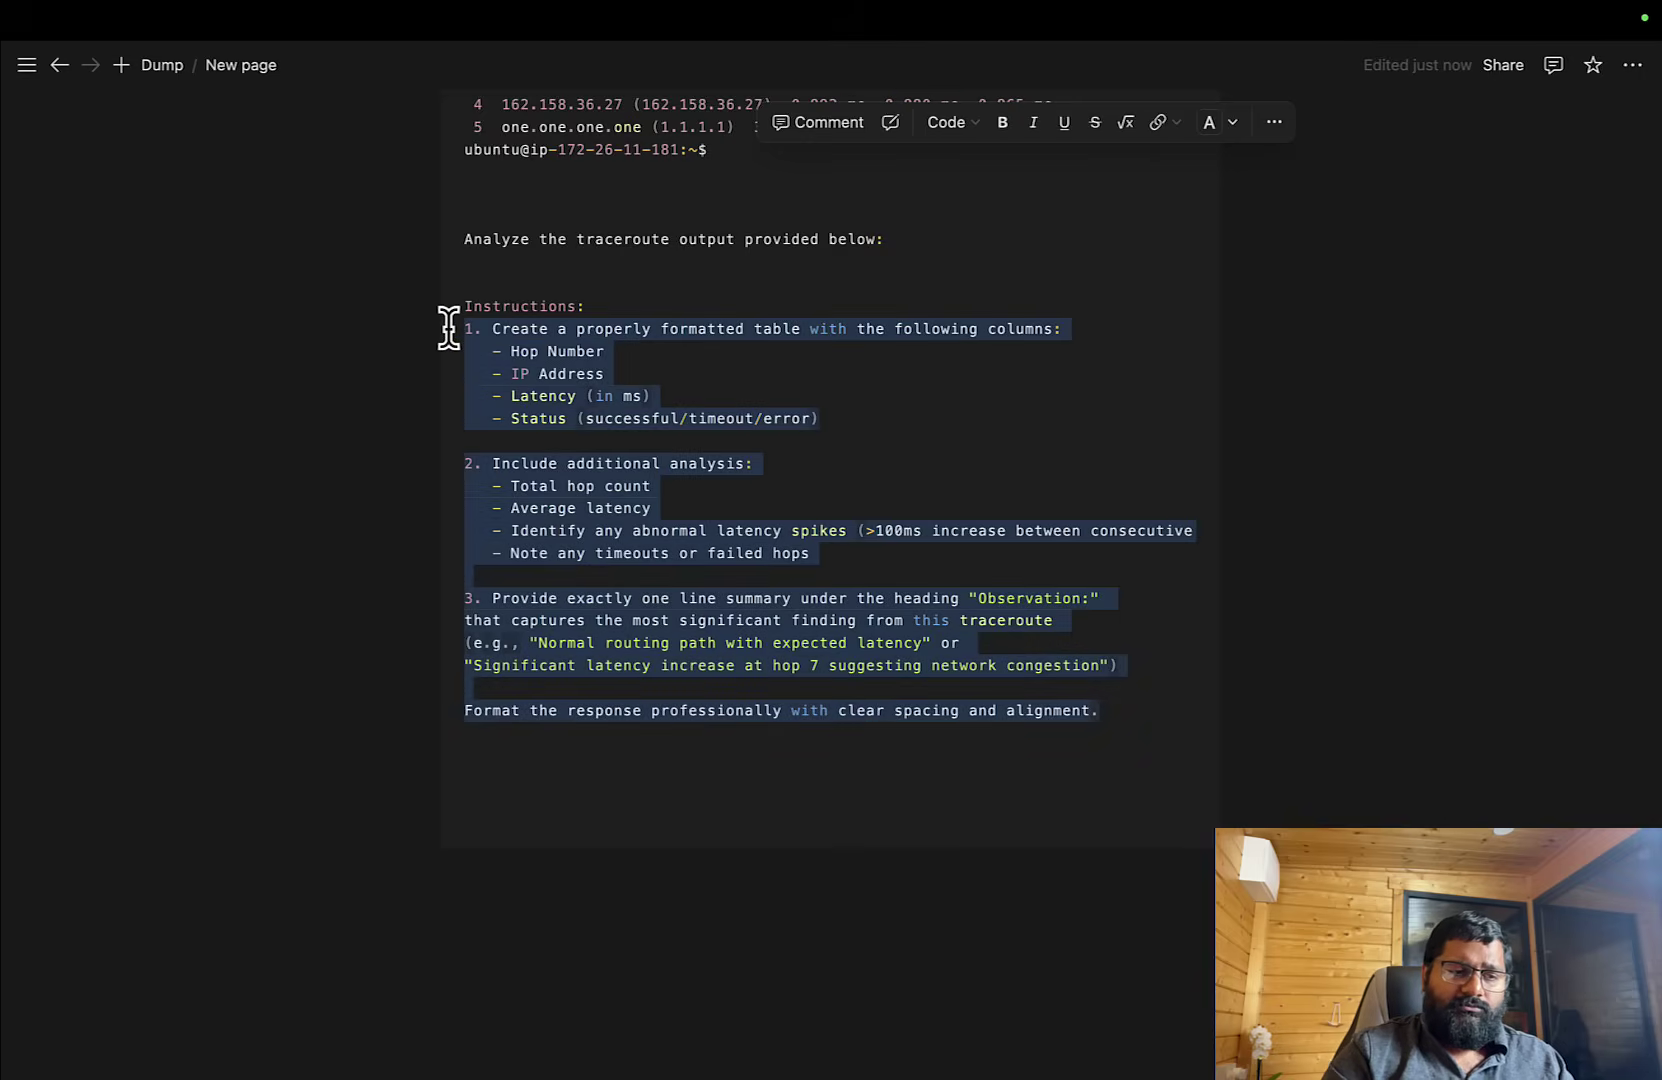
{"action": "key", "text": "super+c"}
{"action": "key", "text": "ctrl+Left"}
{"action": "left_click", "coordinate": [523, 612]}
{"action": "key", "text": "super+v"}
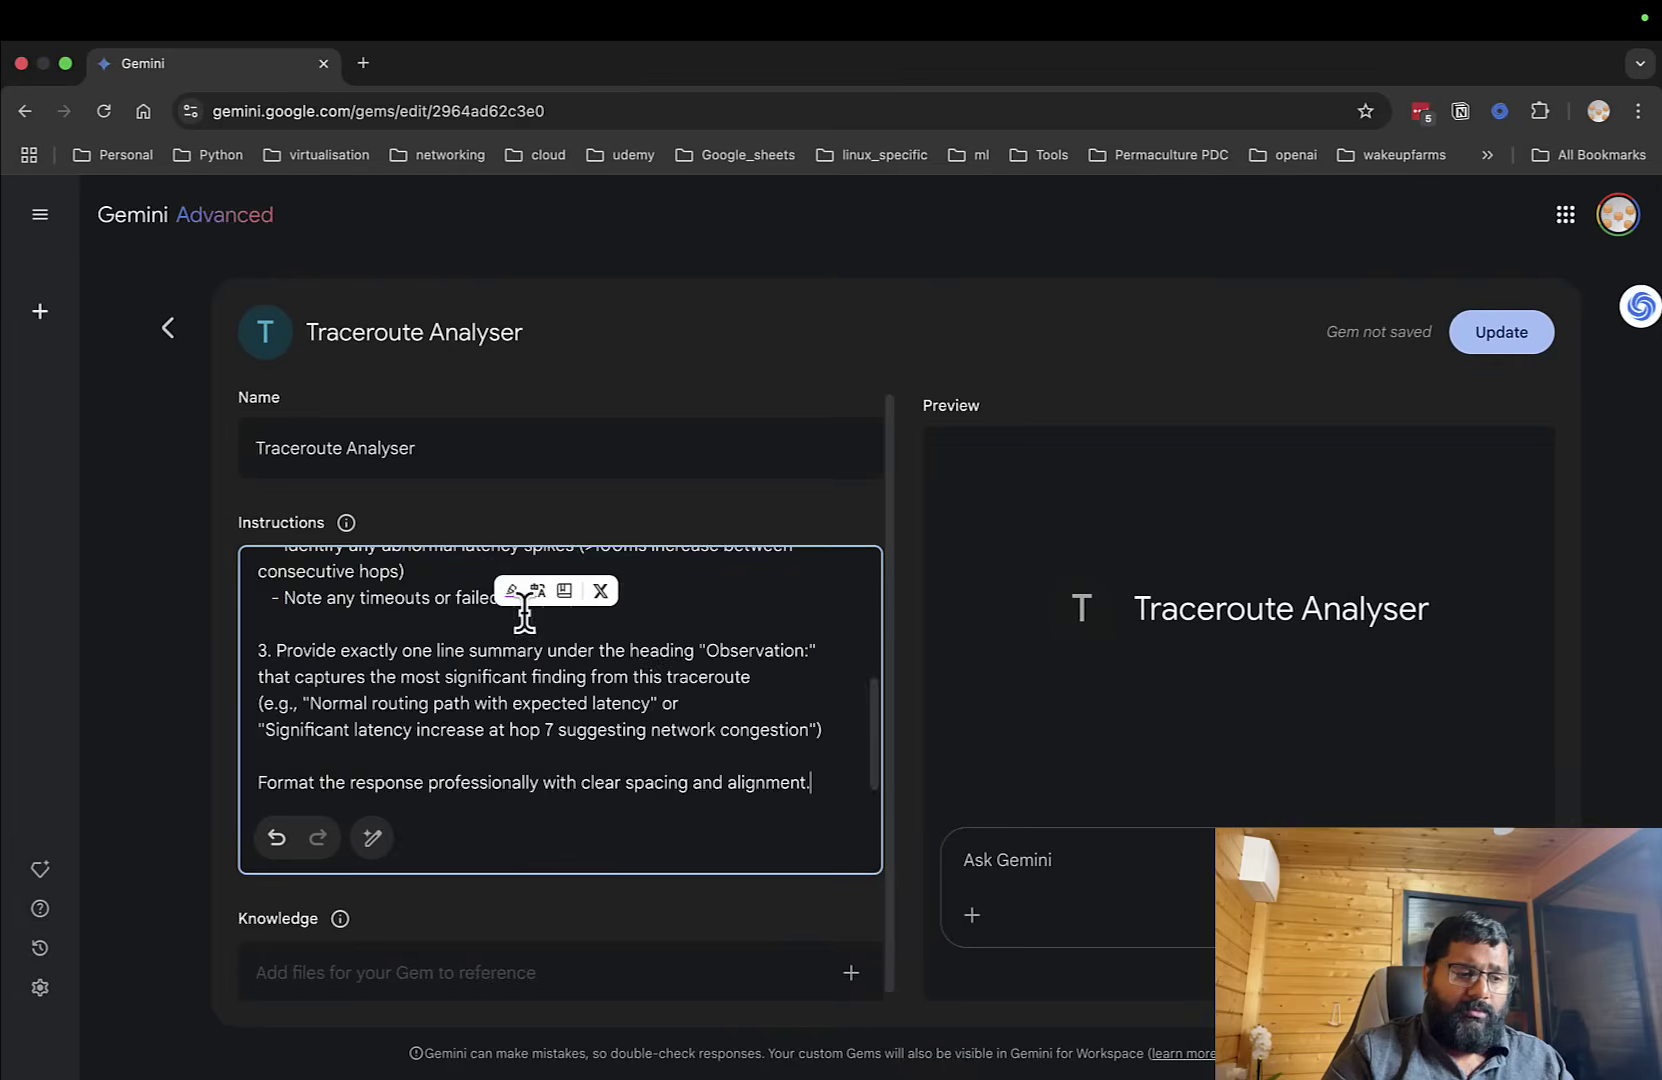
{"action": "left_click", "coordinate": [565, 923]}
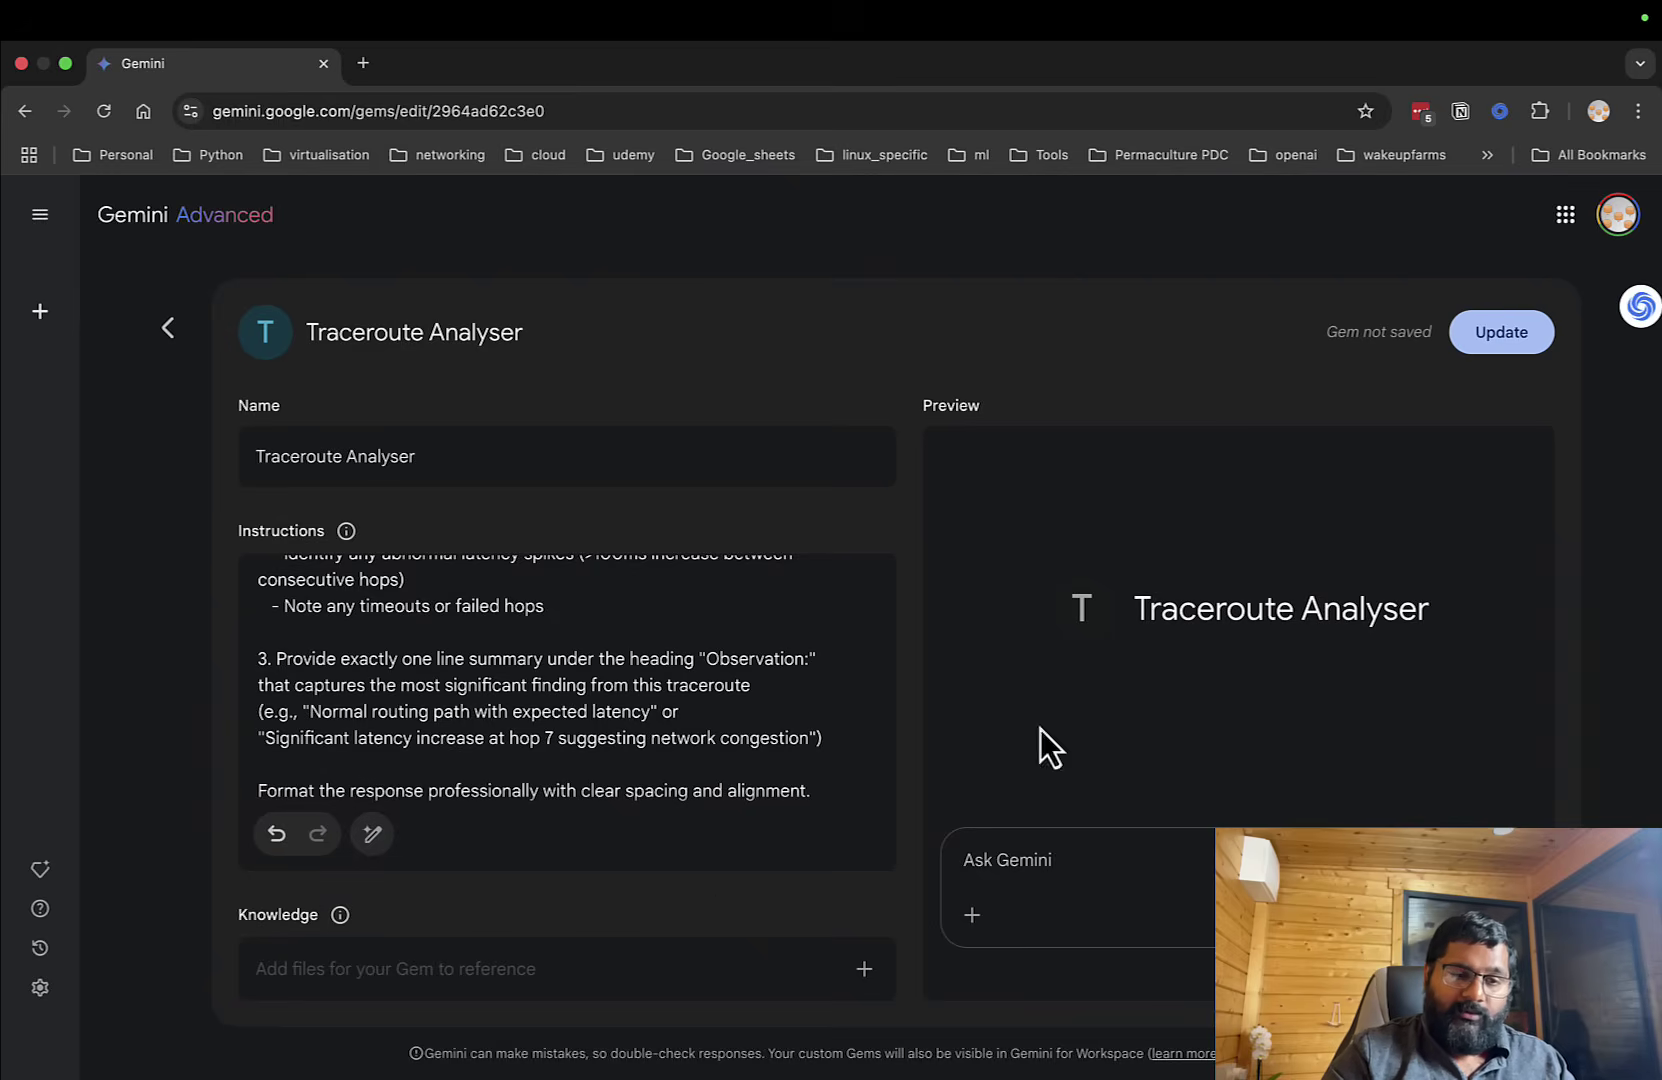
{"action": "scroll", "coordinate": [560, 700], "scroll_direction": "down", "scroll_amount": 1}
{"action": "left_click", "coordinate": [1515, 340]}
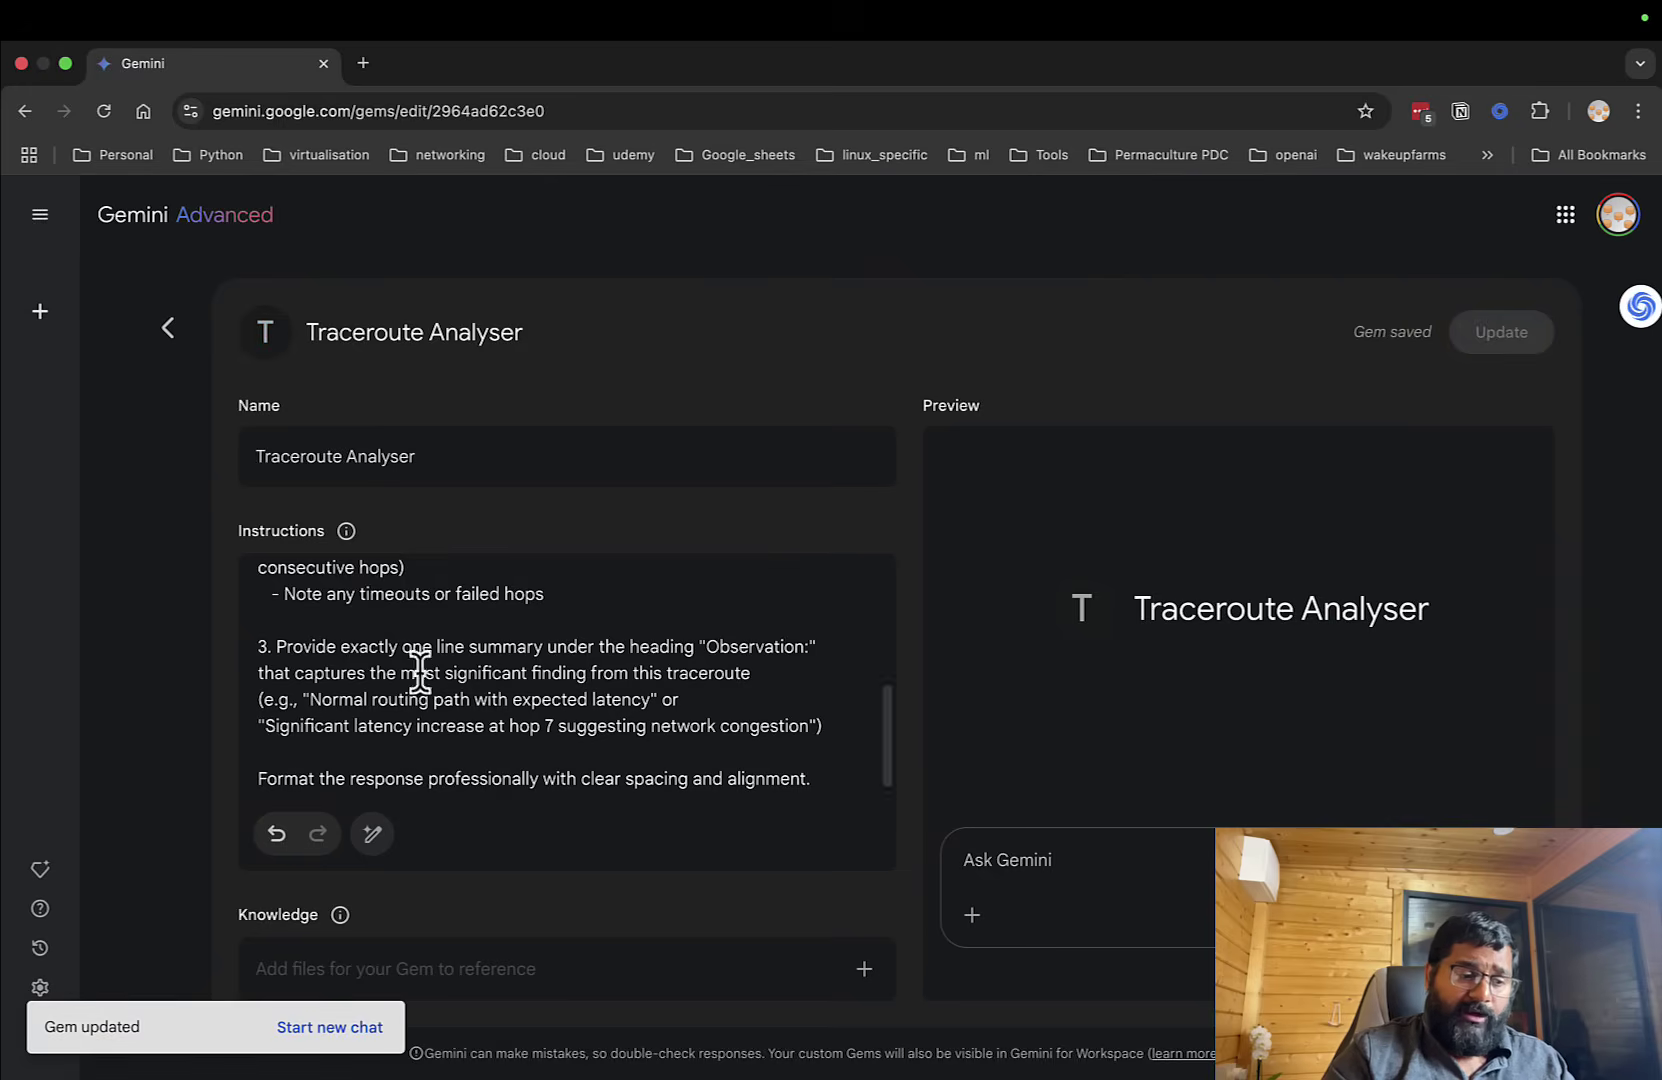
{"action": "left_click", "coordinate": [360, 1030]}
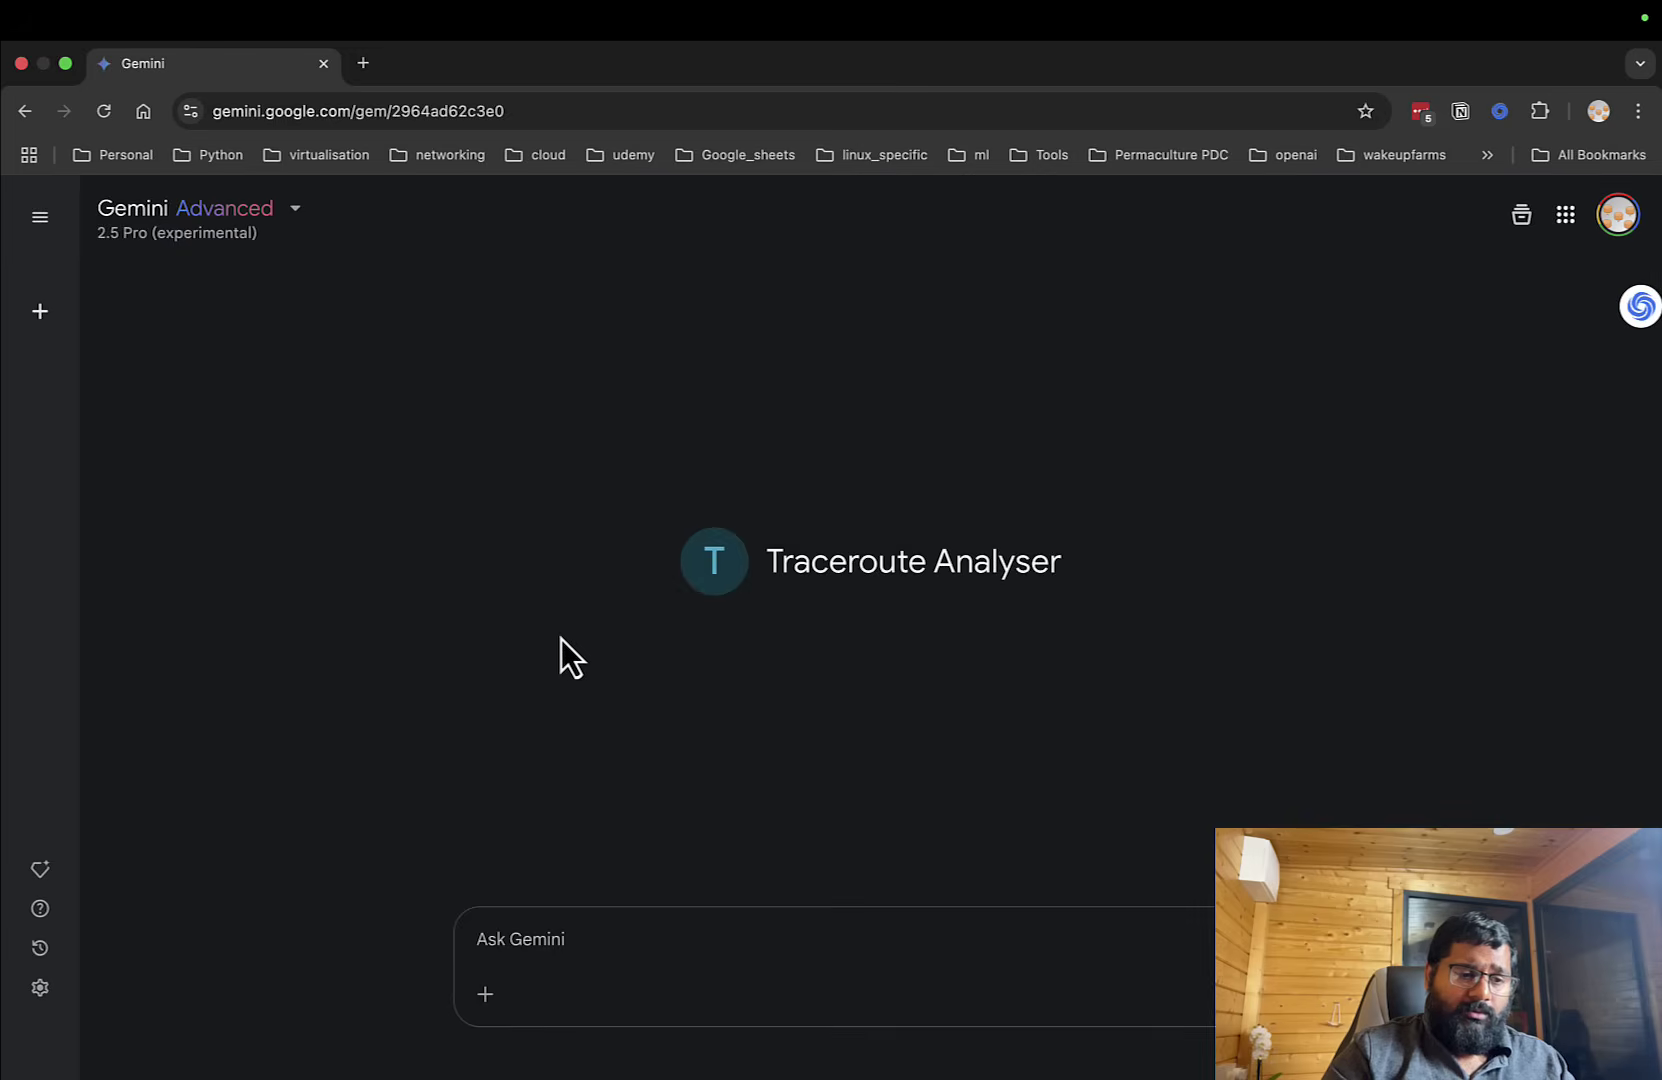
Copy the traceroute 1.1.1.1 output from Notion and send it to the updated gem.
{"action": "key", "text": "super+Tab"}
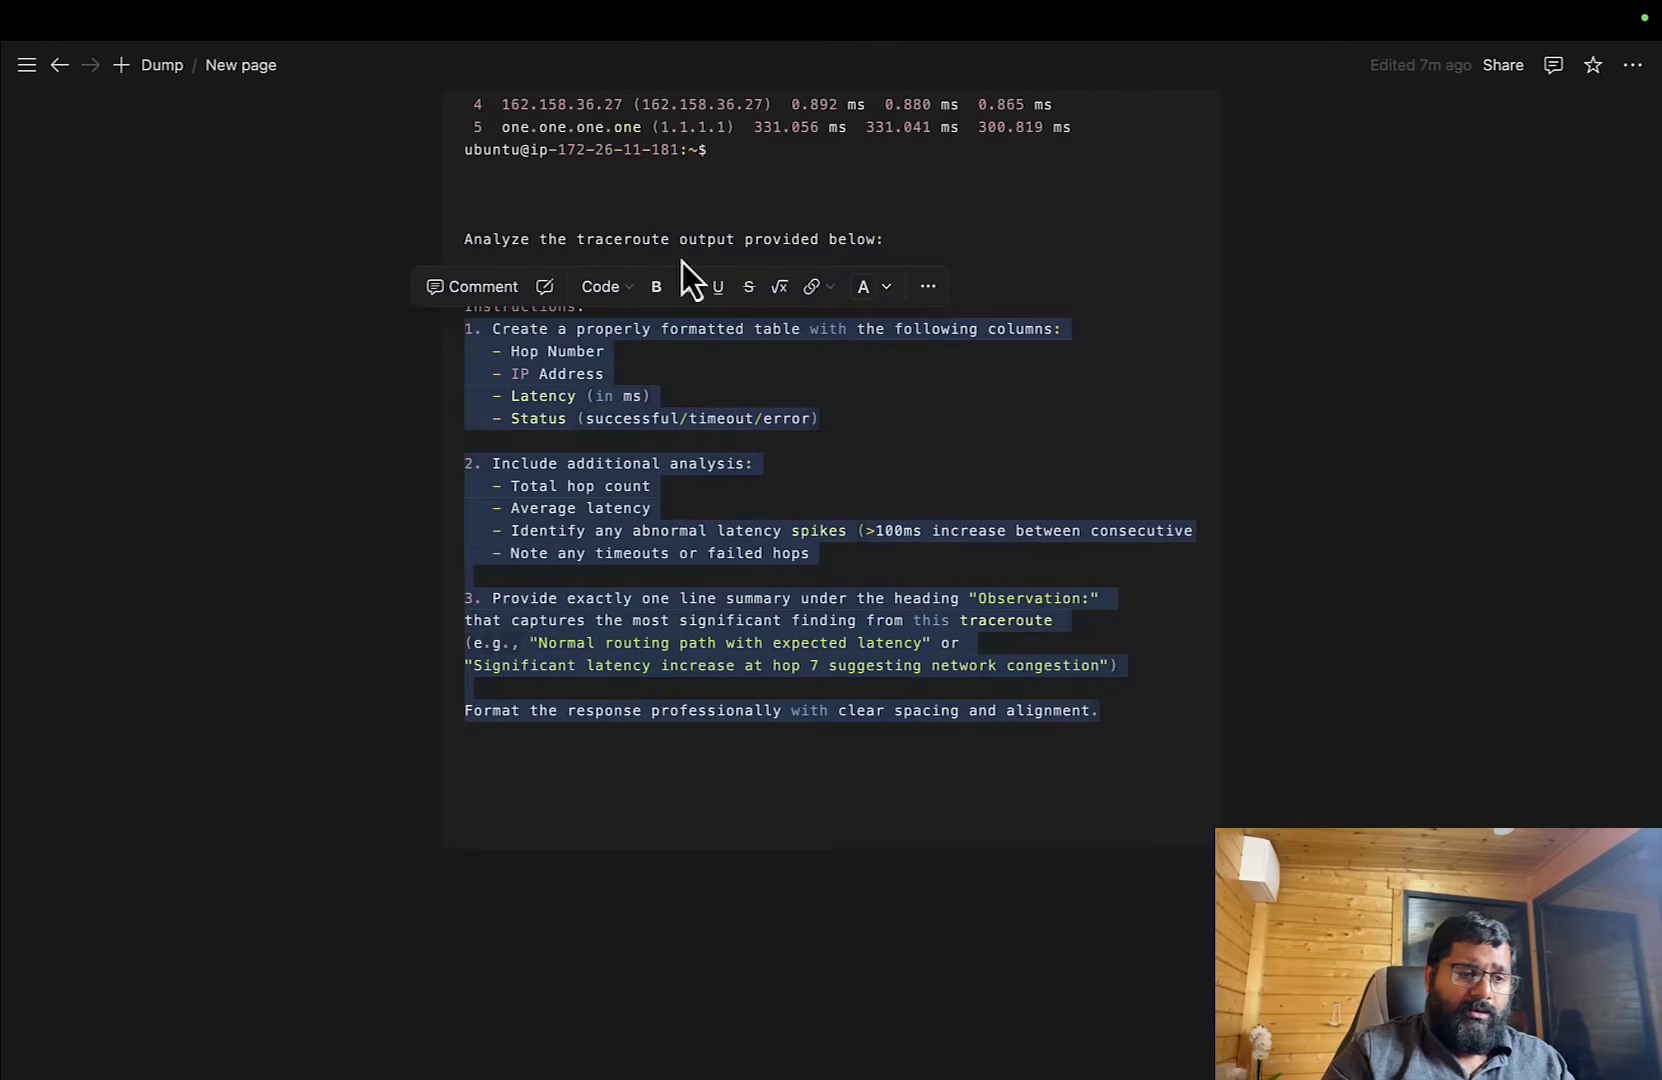
{"action": "scroll", "coordinate": [724, 420], "scroll_direction": "up", "scroll_amount": 2}
{"action": "scroll", "coordinate": [735, 500], "scroll_direction": "up", "scroll_amount": 5}
{"action": "left_click_drag", "start_coordinate": [733, 503], "coordinate": [443, 354]}
{"action": "key", "text": "super+c"}
{"action": "key", "text": "super+Tab"}
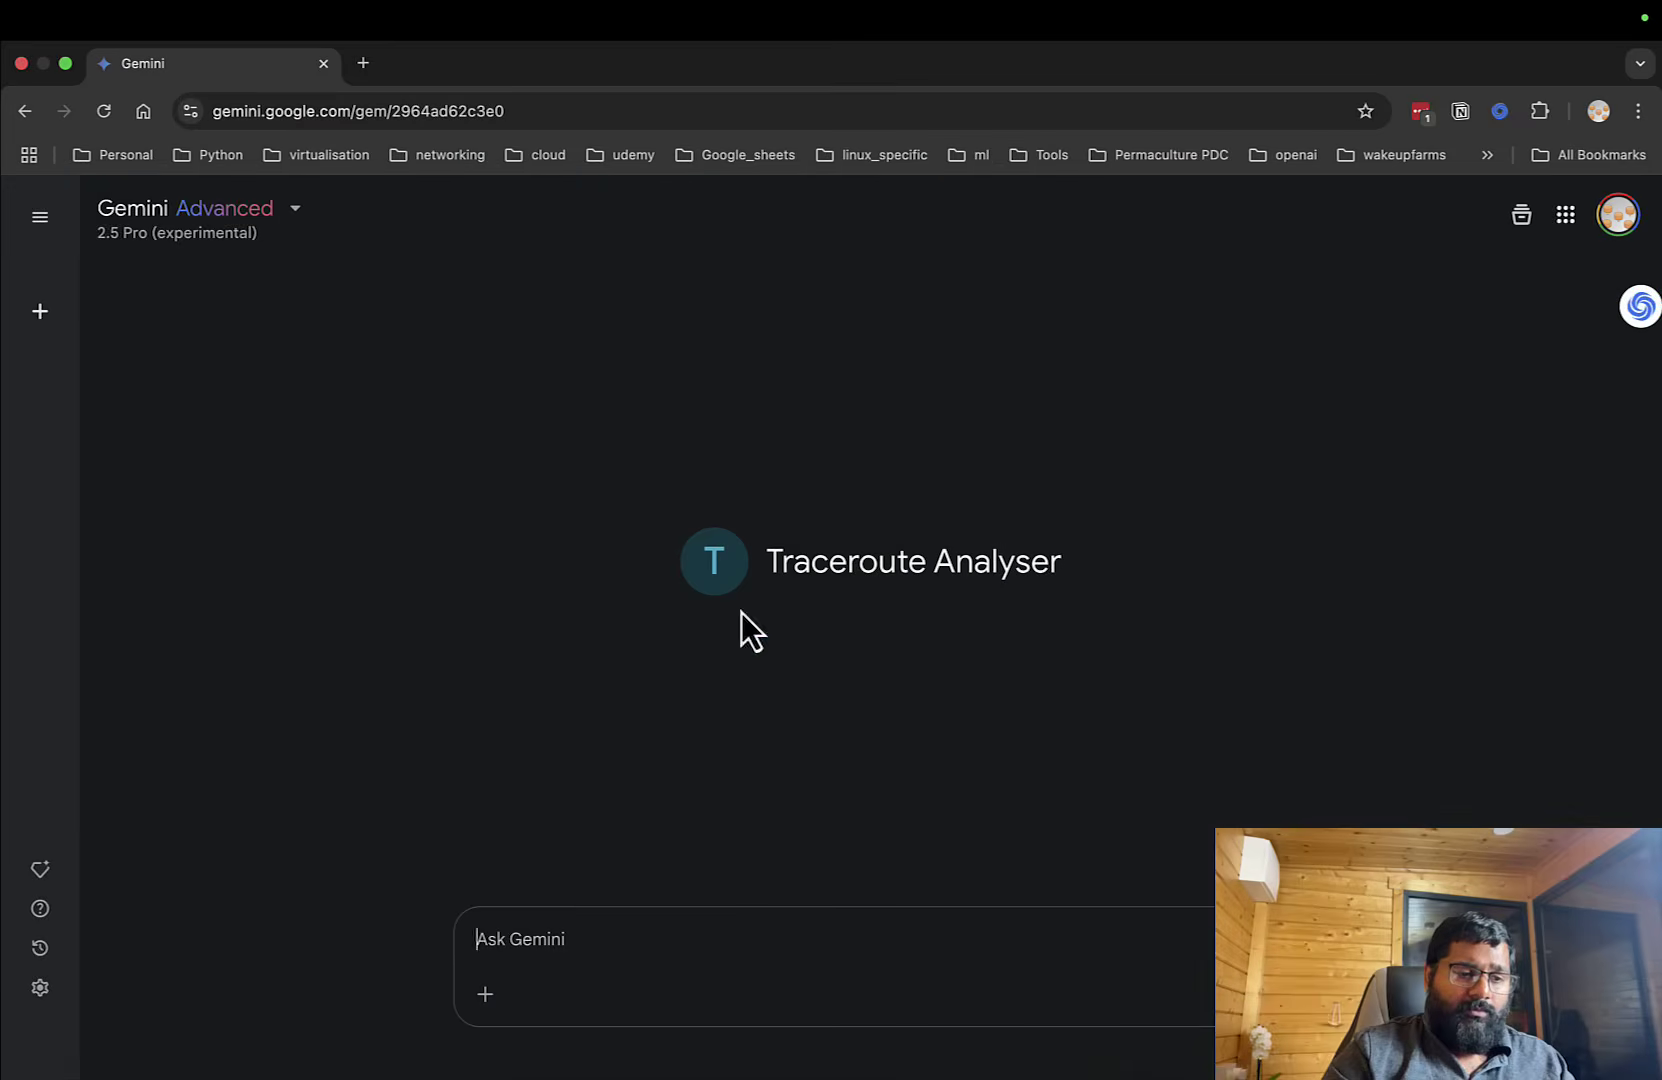
{"action": "left_click", "coordinate": [779, 934]}
{"action": "key", "text": "super+v"}
{"action": "key", "text": "Return"}
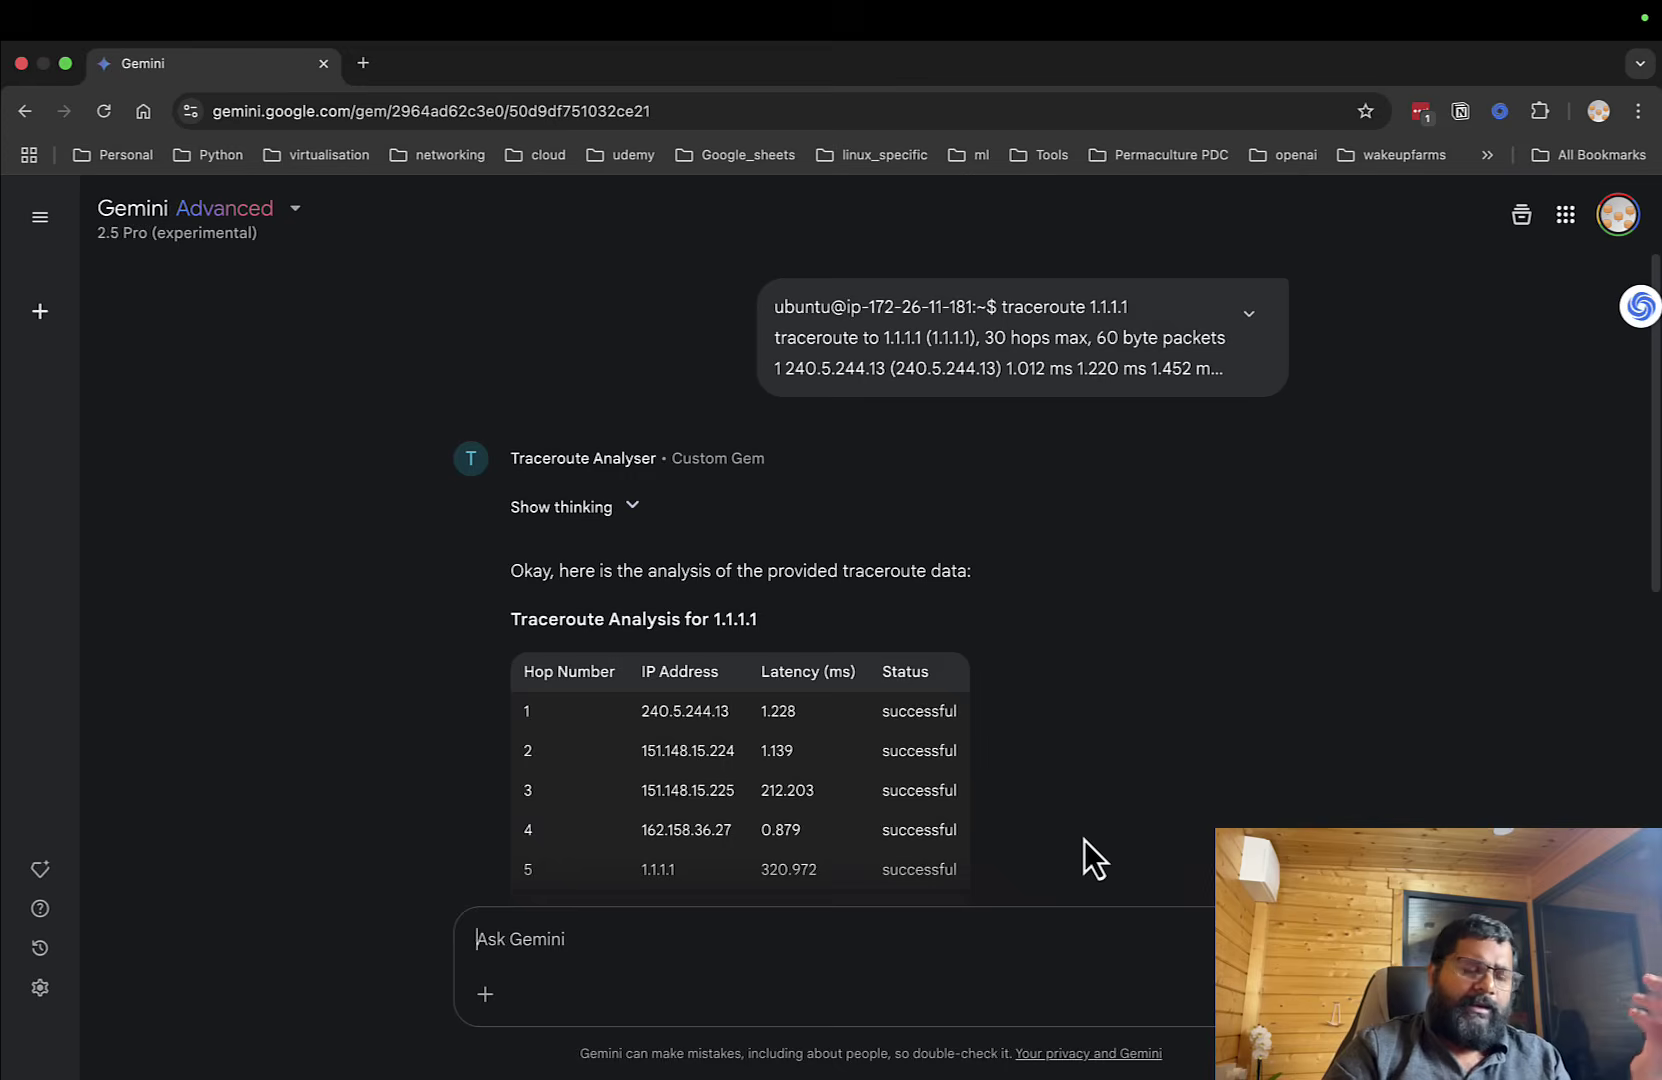
Read the 1.1.1.1 Additional Analysis down to the congestion Observation, then return to the Notion prompt page.
{"action": "scroll", "coordinate": [1084, 840], "scroll_direction": "down", "scroll_amount": 1}
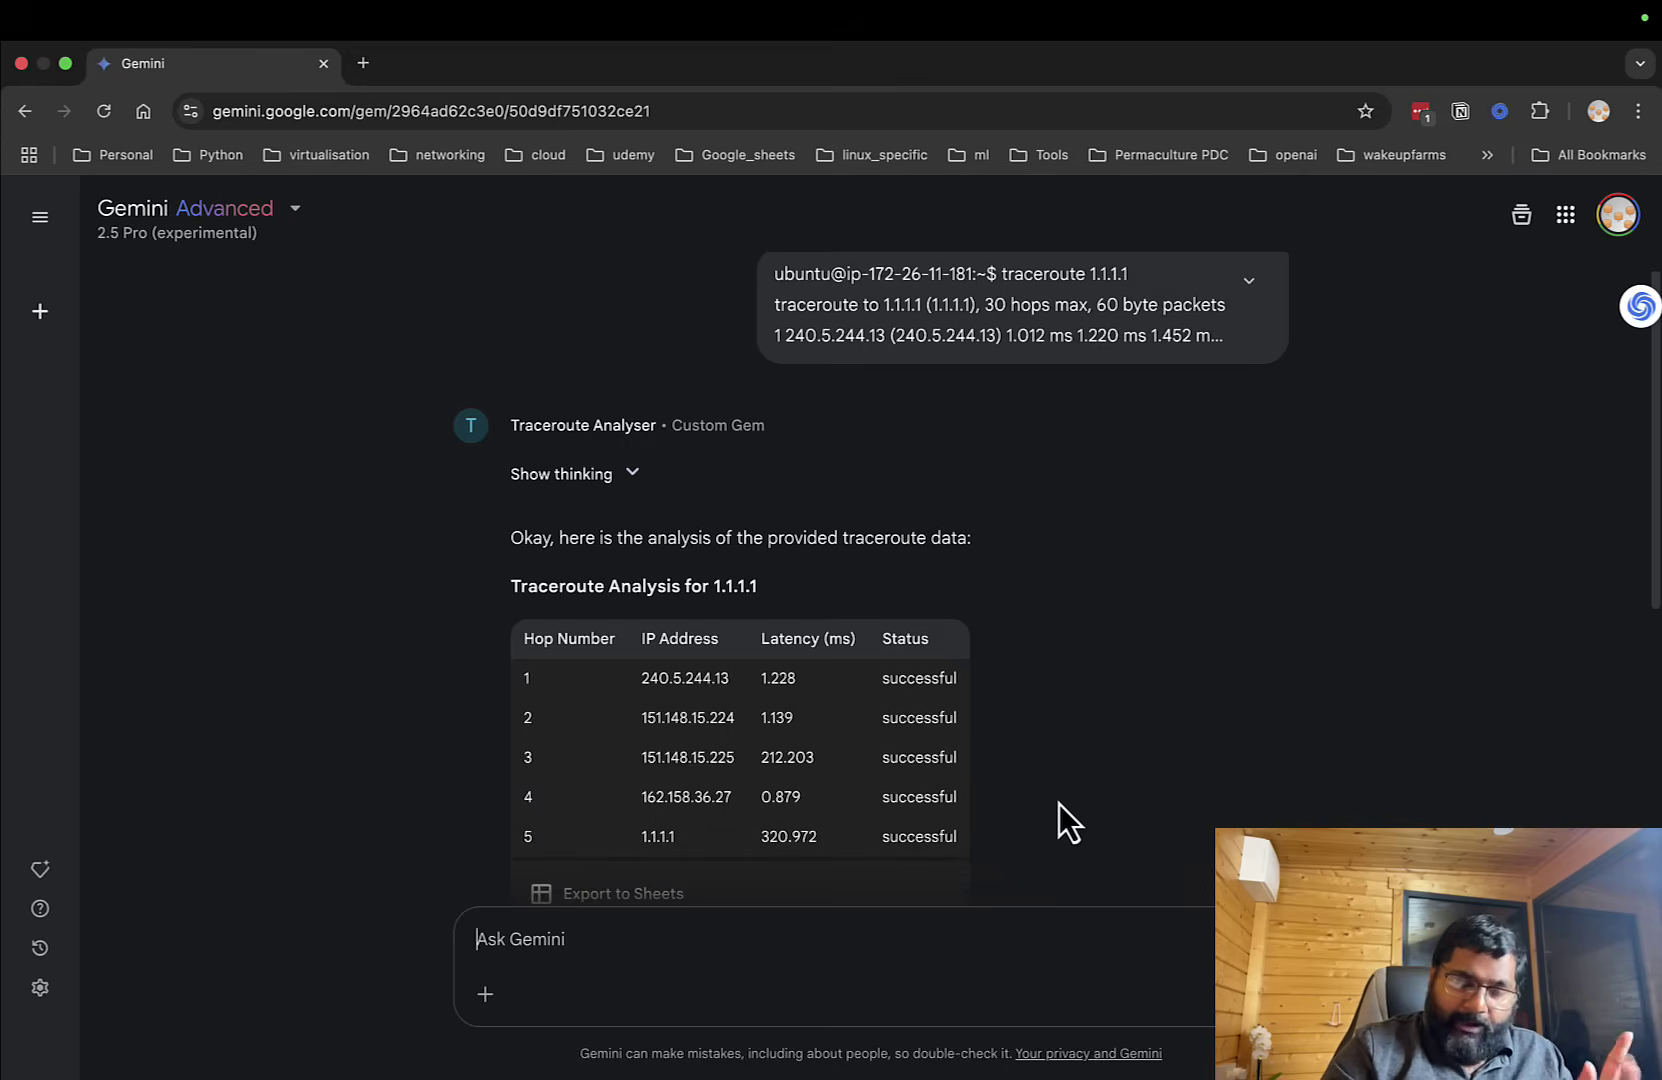
{"action": "scroll", "coordinate": [939, 660], "scroll_direction": "down", "scroll_amount": 5}
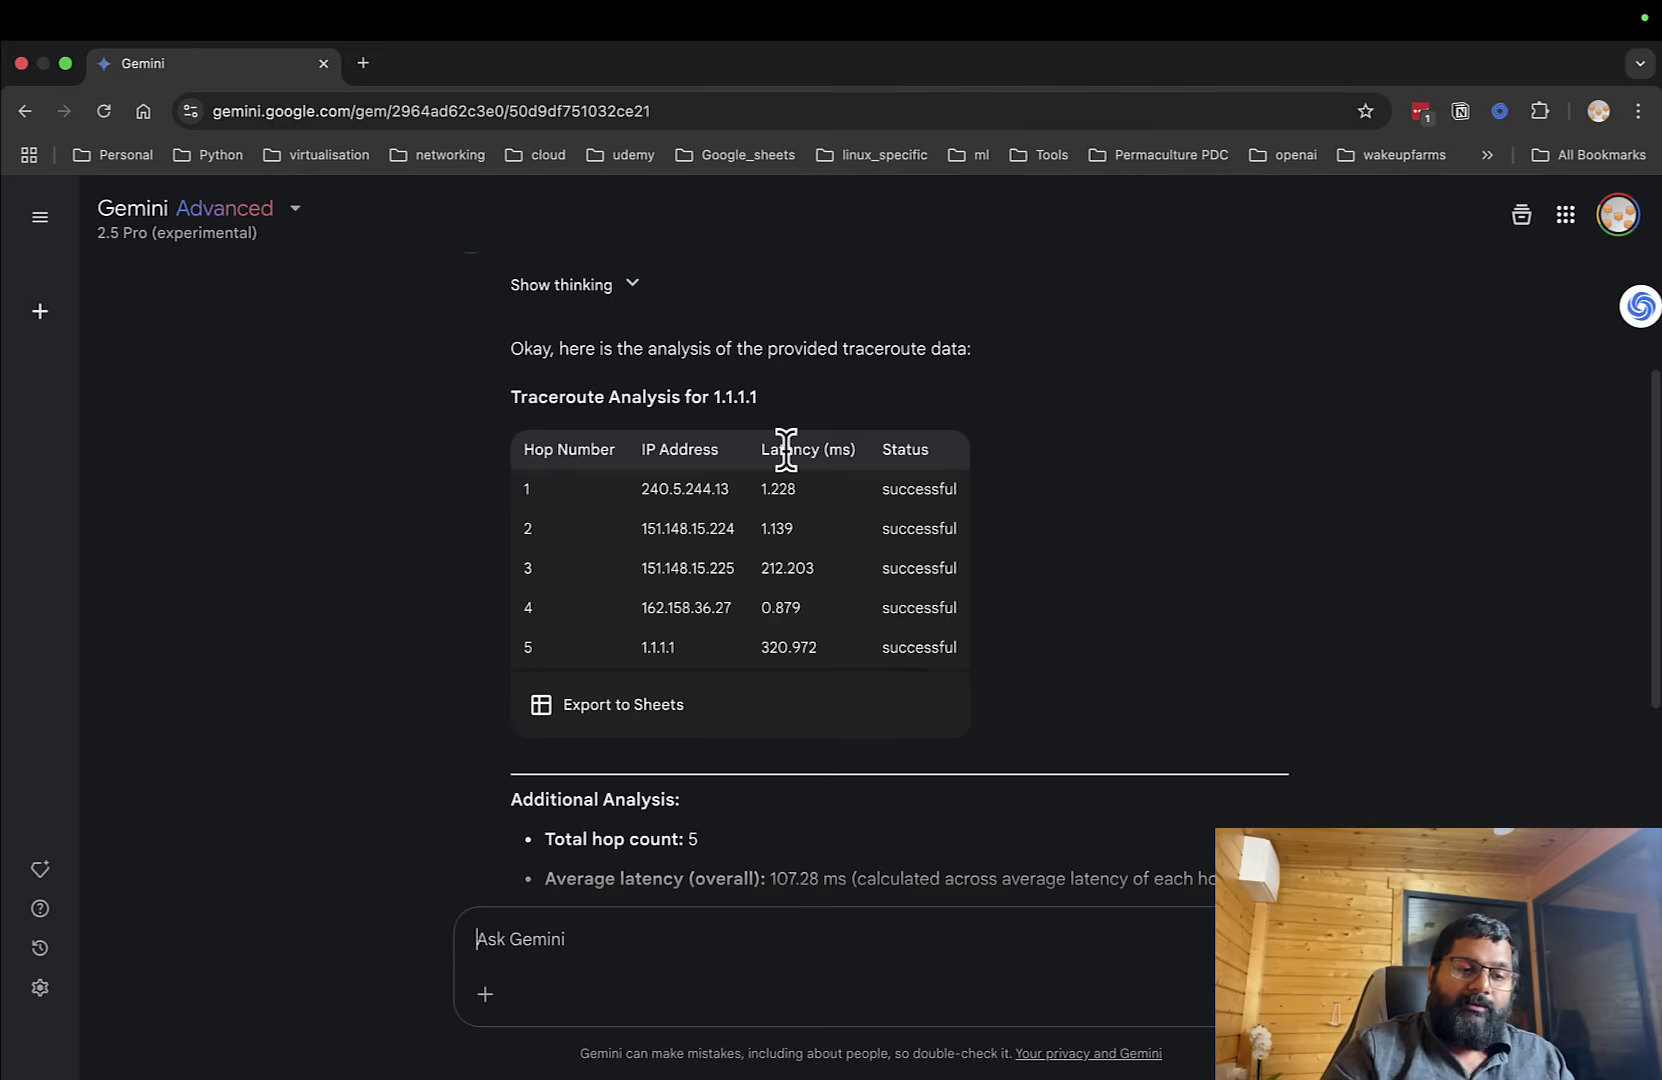
{"action": "scroll", "coordinate": [899, 465], "scroll_direction": "down", "scroll_amount": 1}
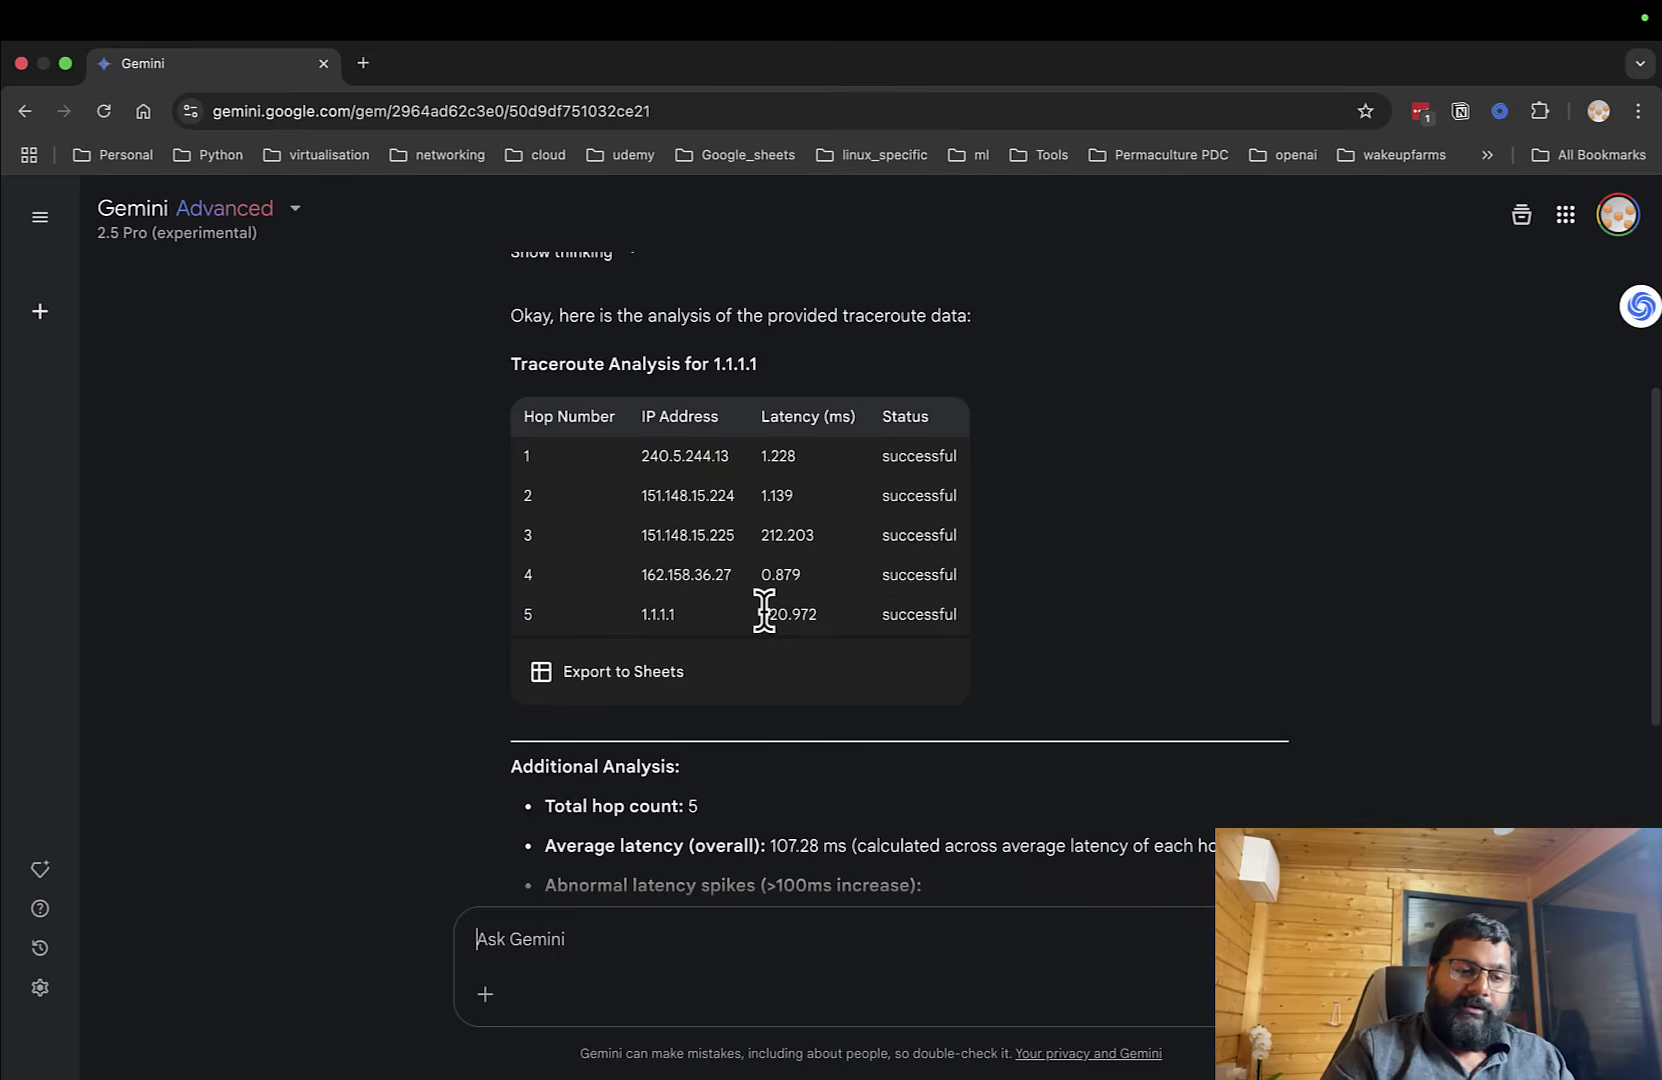
{"action": "scroll", "coordinate": [764, 610], "scroll_direction": "down", "scroll_amount": 3}
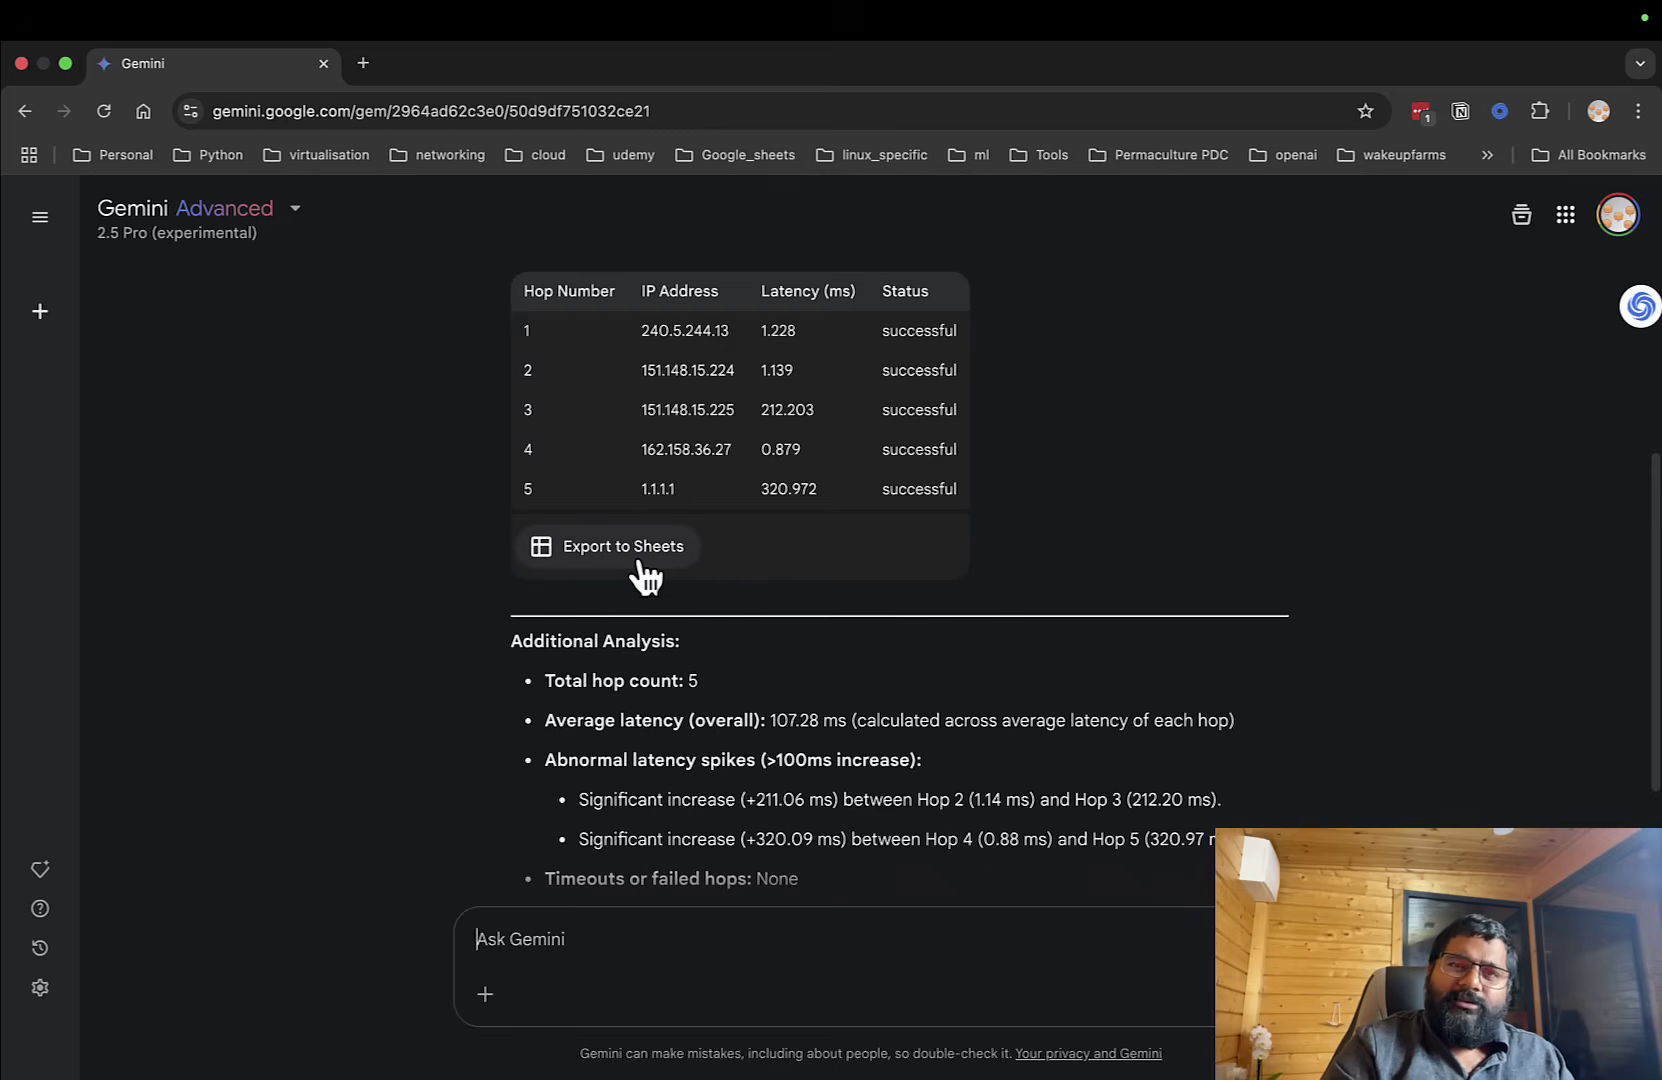
{"action": "scroll", "coordinate": [645, 590], "scroll_direction": "down", "scroll_amount": 4}
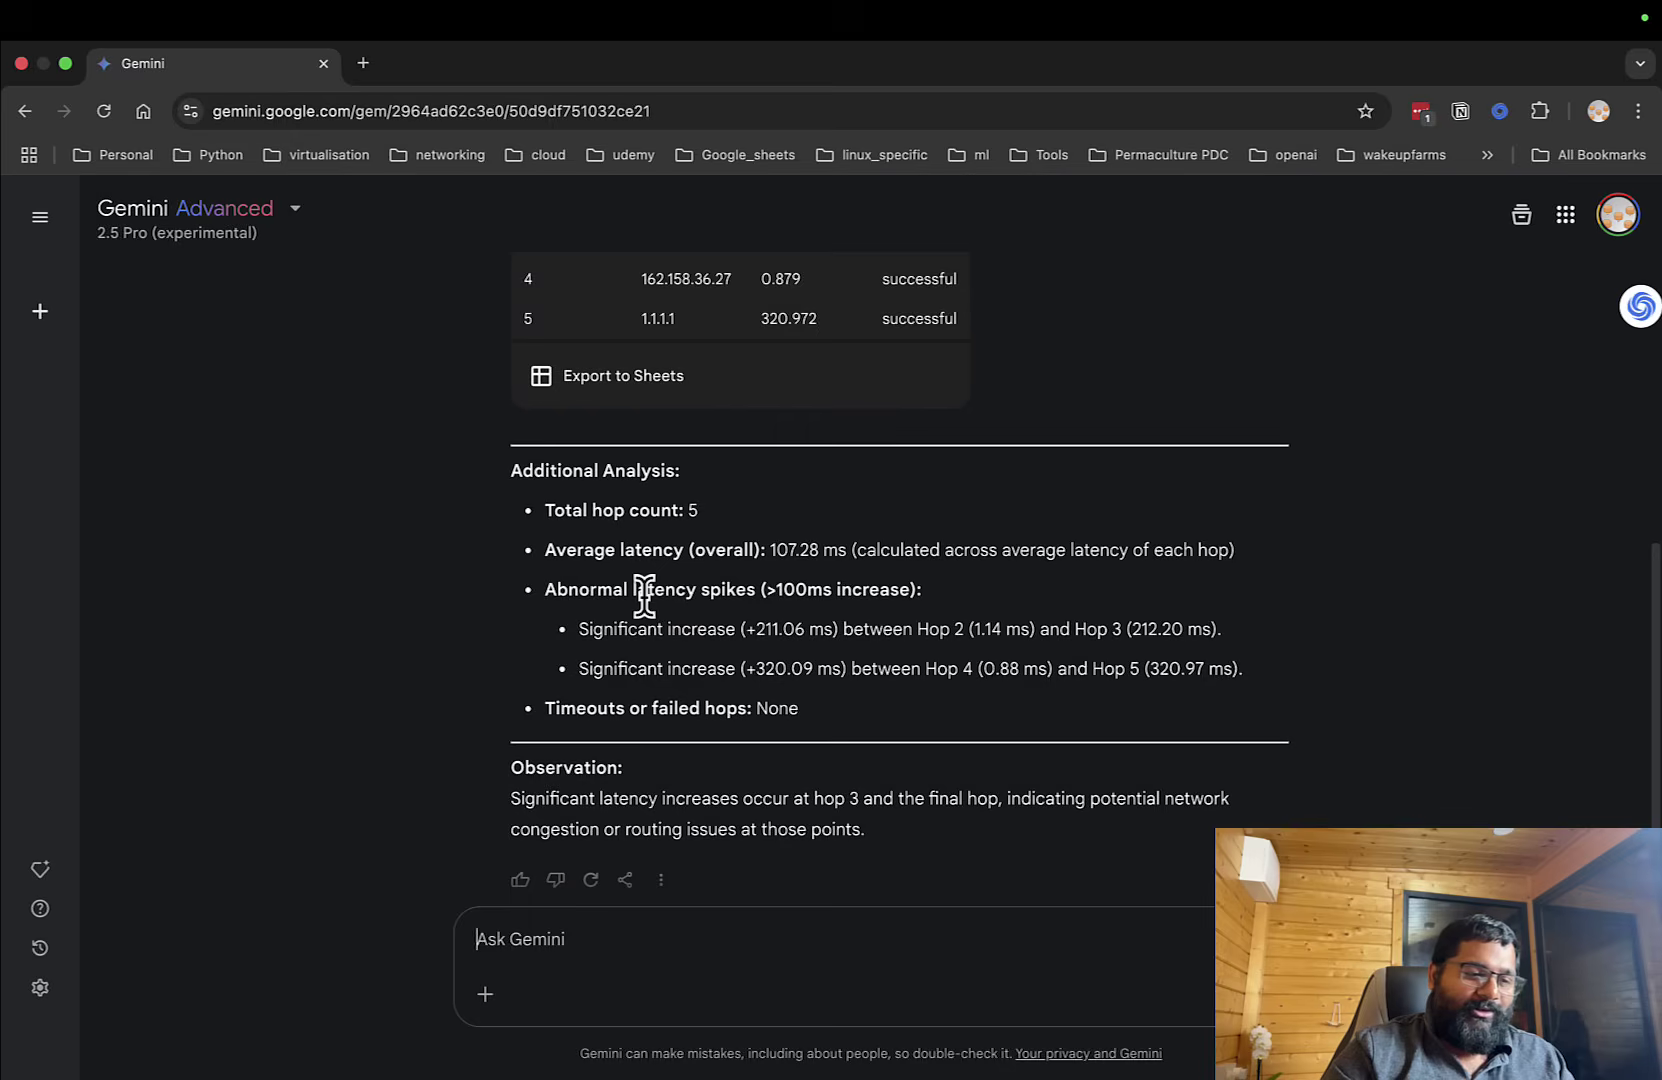
{"action": "scroll", "coordinate": [644, 597], "scroll_direction": "down", "scroll_amount": 1}
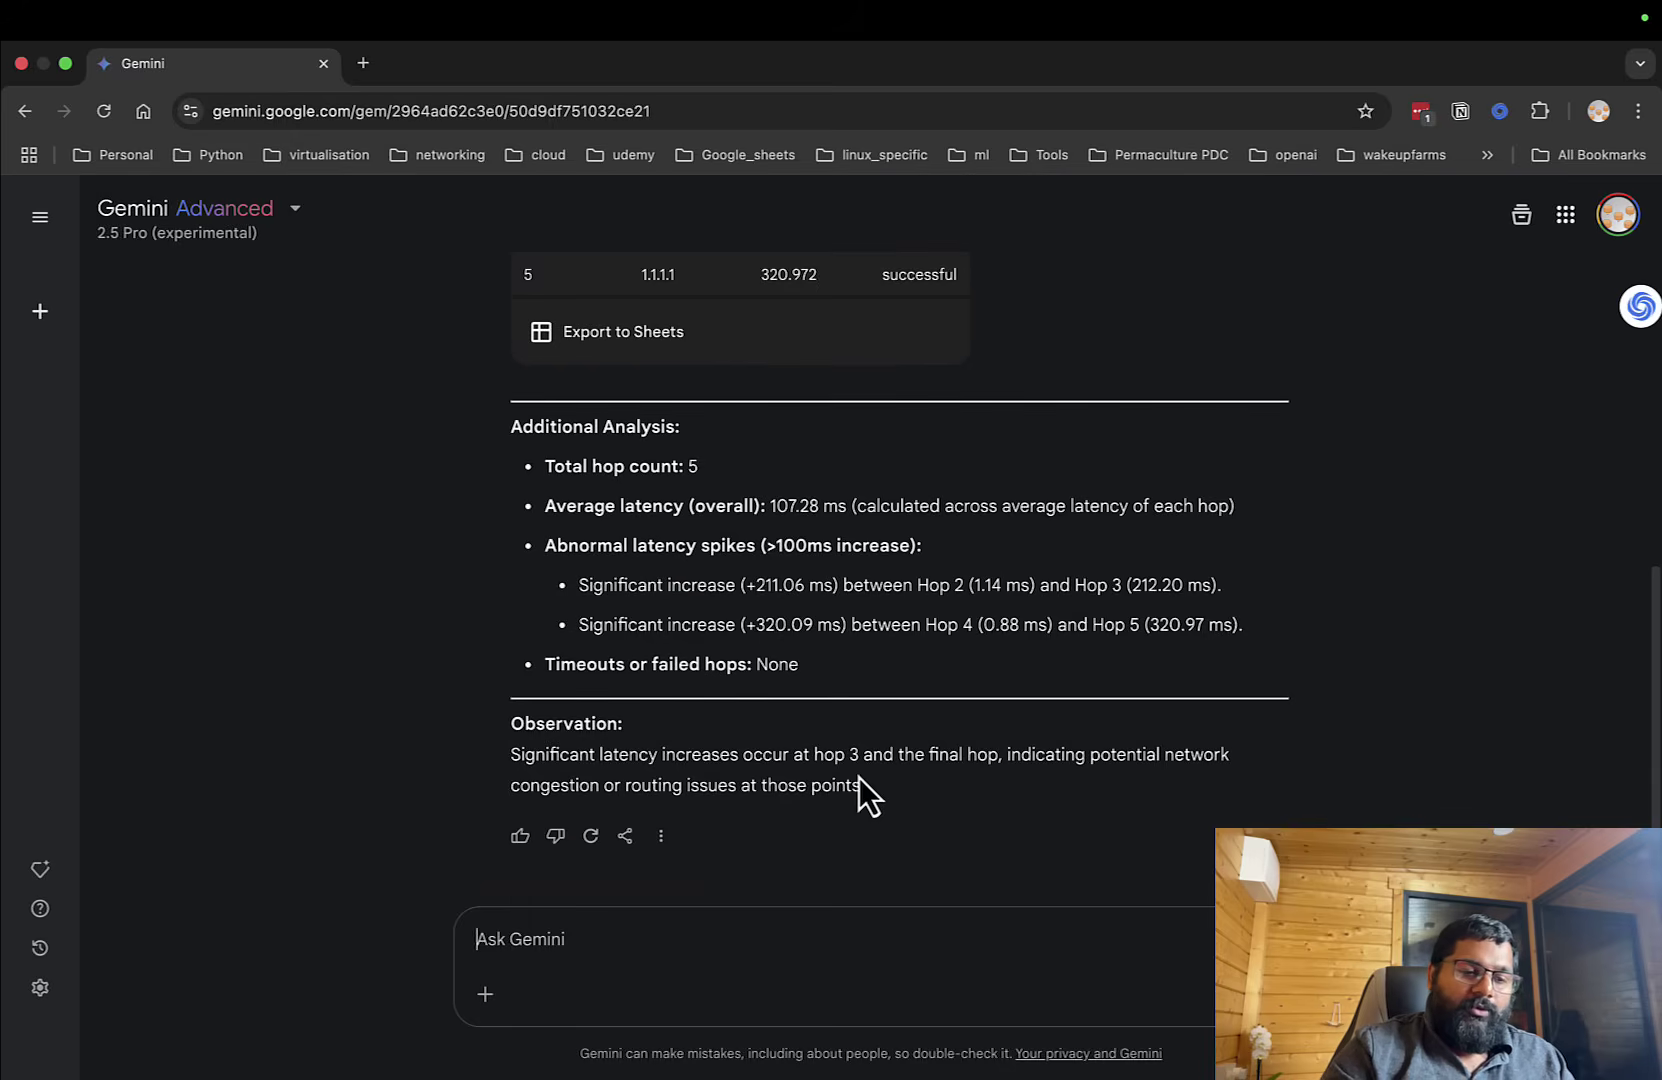
{"action": "left_click_drag", "start_coordinate": [864, 788], "coordinate": [511, 754]}
Clear the old selections and highlight the overall average latency wording in Gemini's analysis.
{"action": "key", "text": "super+Tab"}
{"action": "left_click", "coordinate": [742, 582]}
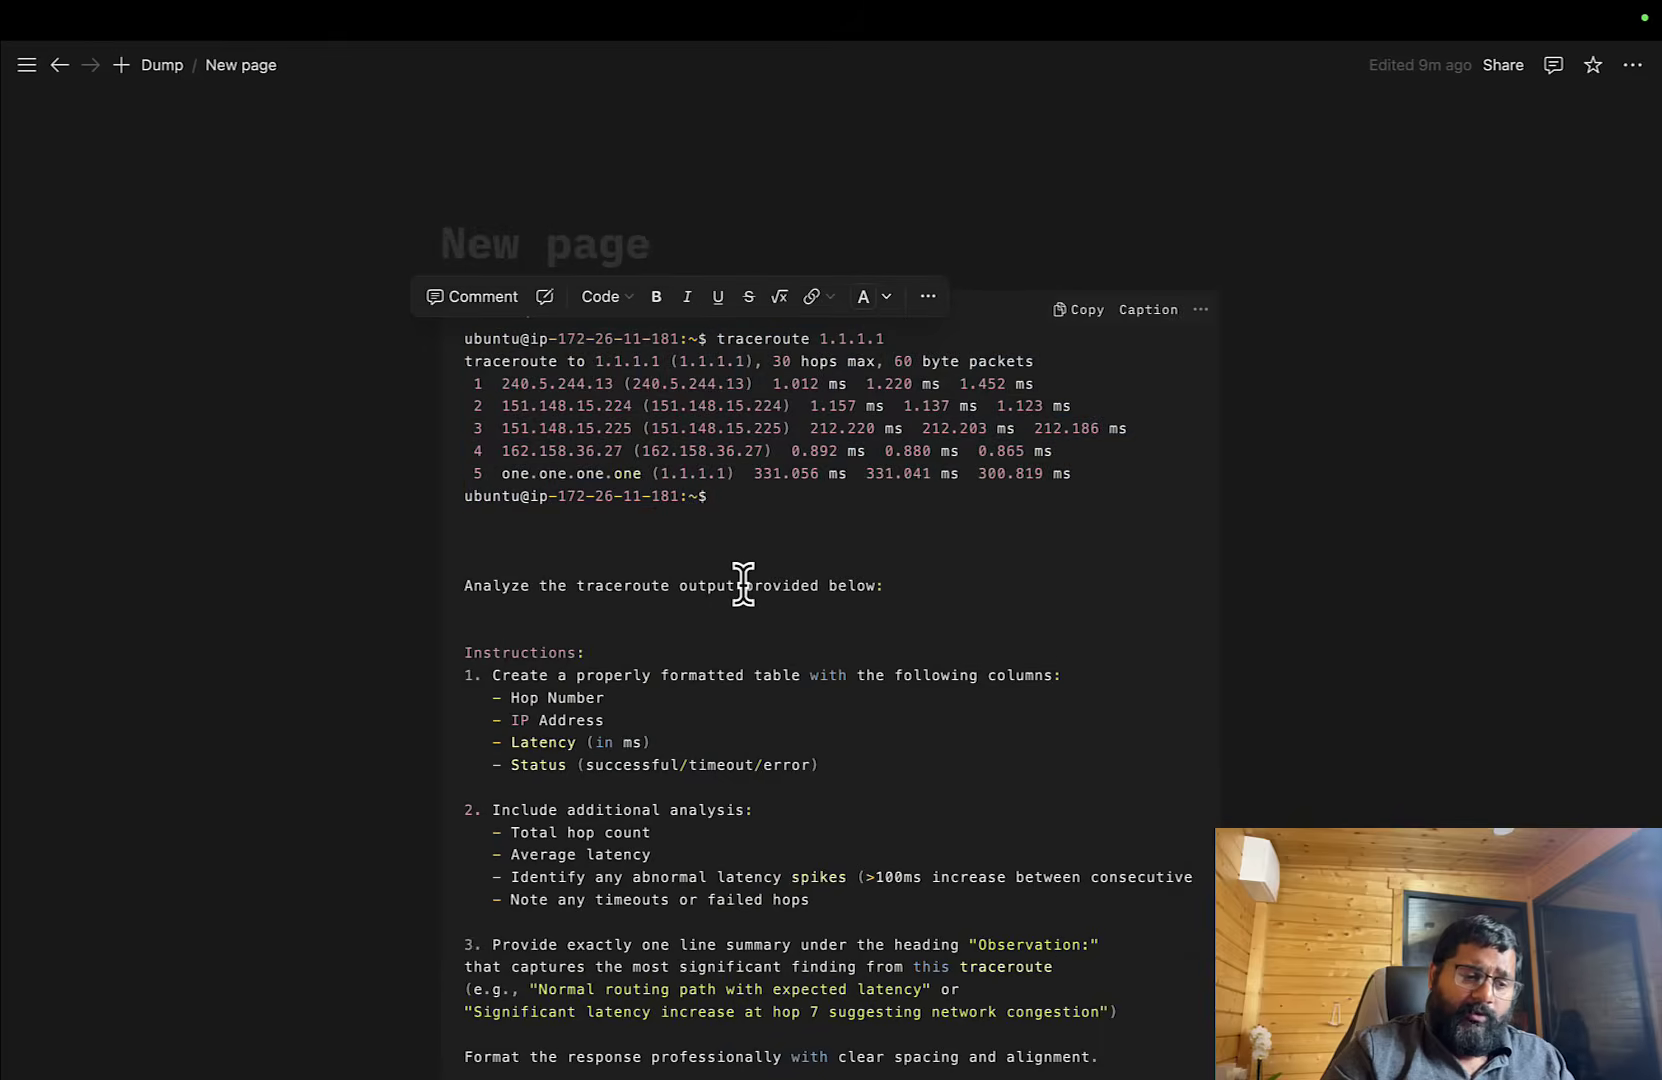
{"action": "scroll", "coordinate": [742, 583], "scroll_direction": "down", "scroll_amount": 4}
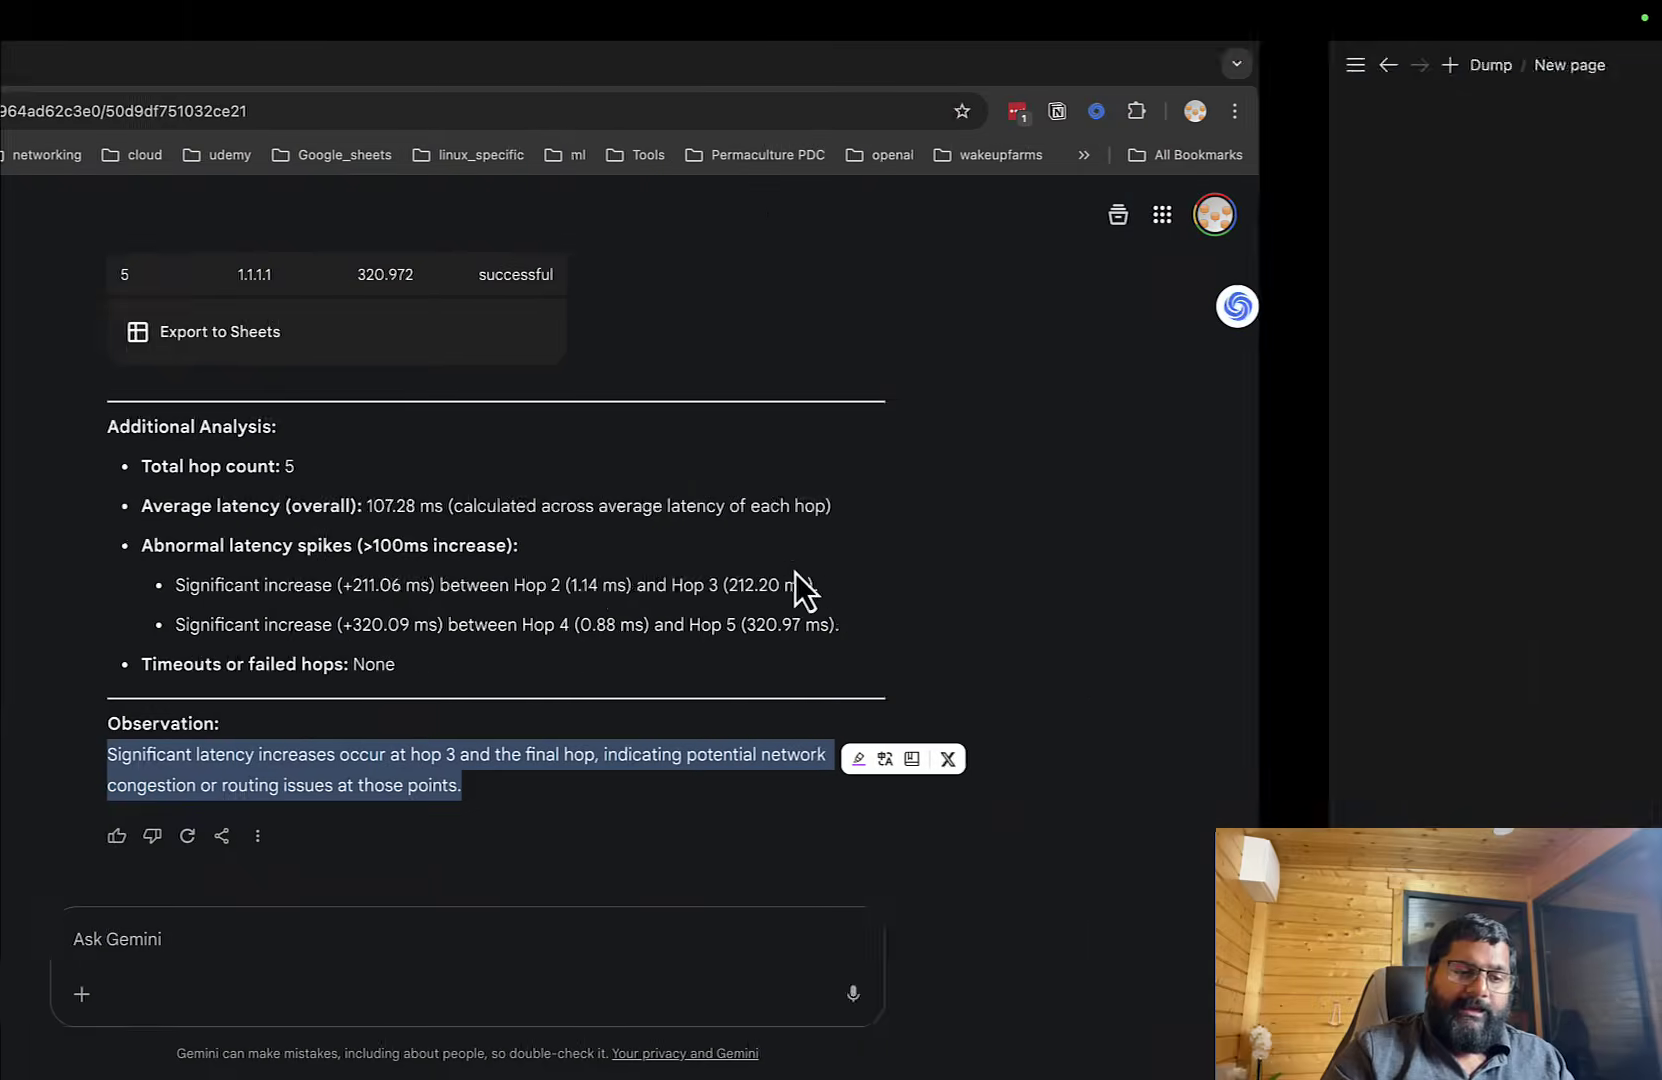
{"action": "left_click", "coordinate": [753, 664]}
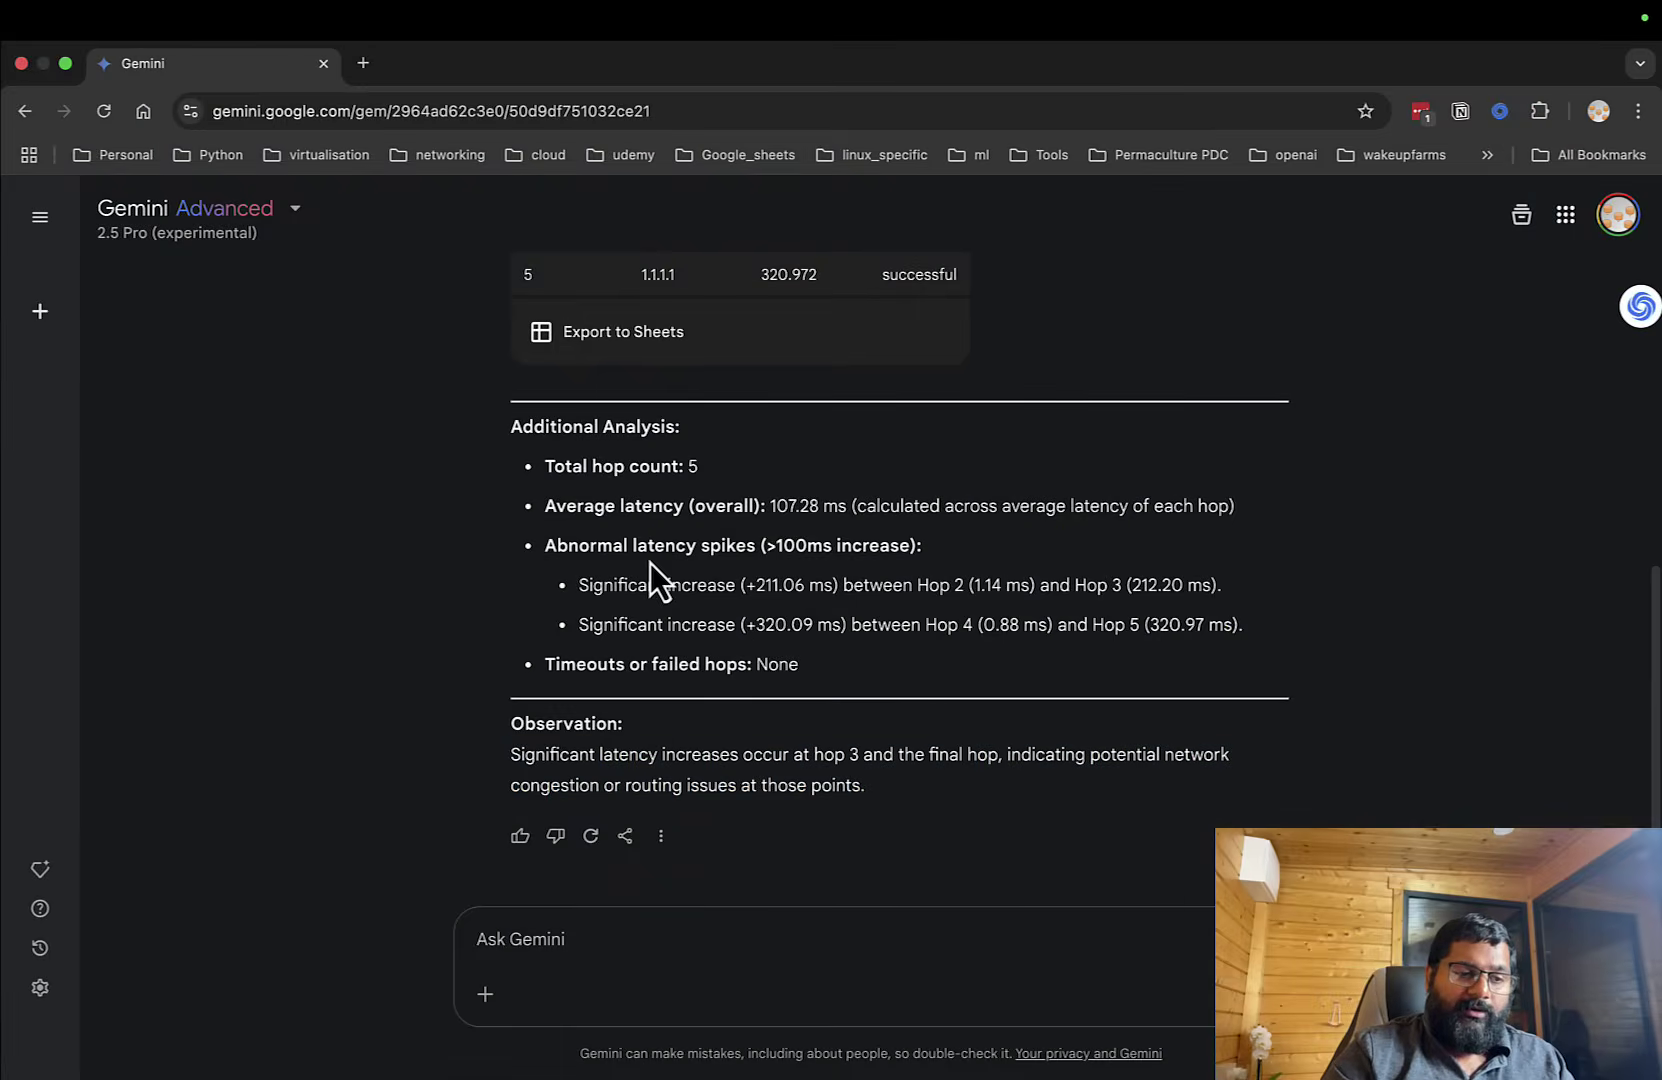
{"action": "left_click_drag", "start_coordinate": [752, 506], "coordinate": [775, 550]}
Check hop 5's 331.056 ms latency in the Notion traceroute against Gemini's analysis.
{"action": "key", "text": "ctrl+Right"}
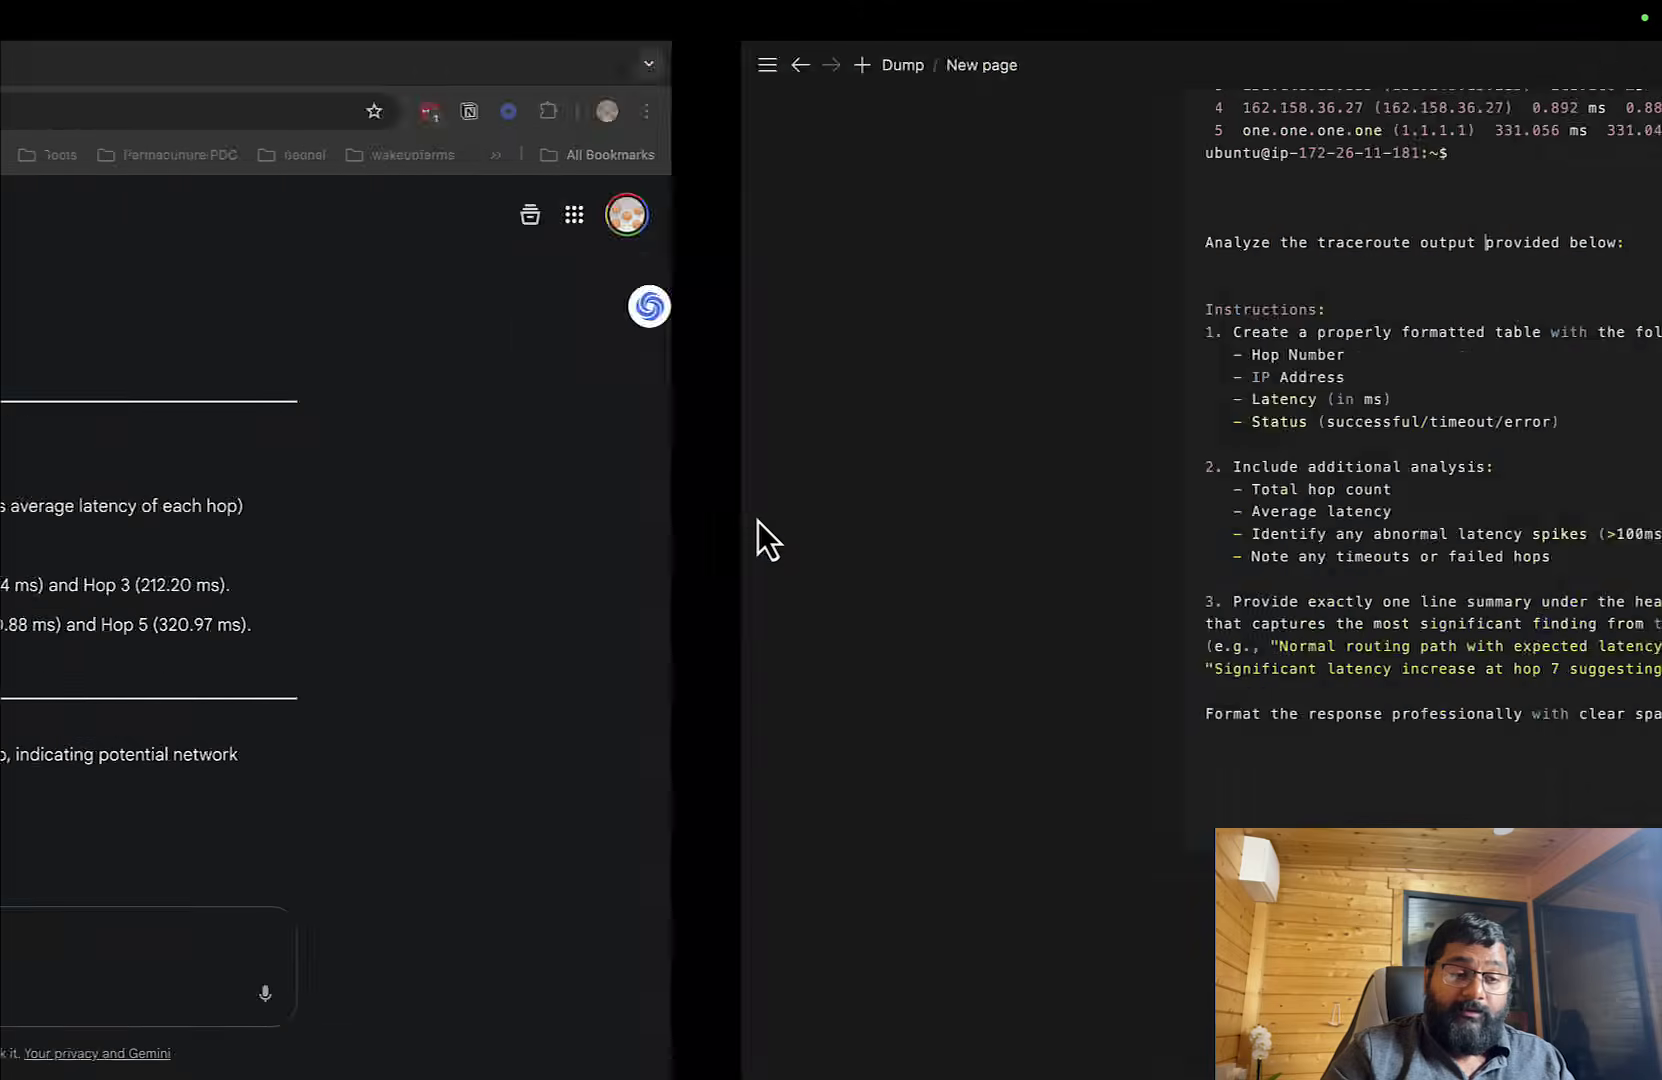
{"action": "double_click", "coordinate": [798, 400]}
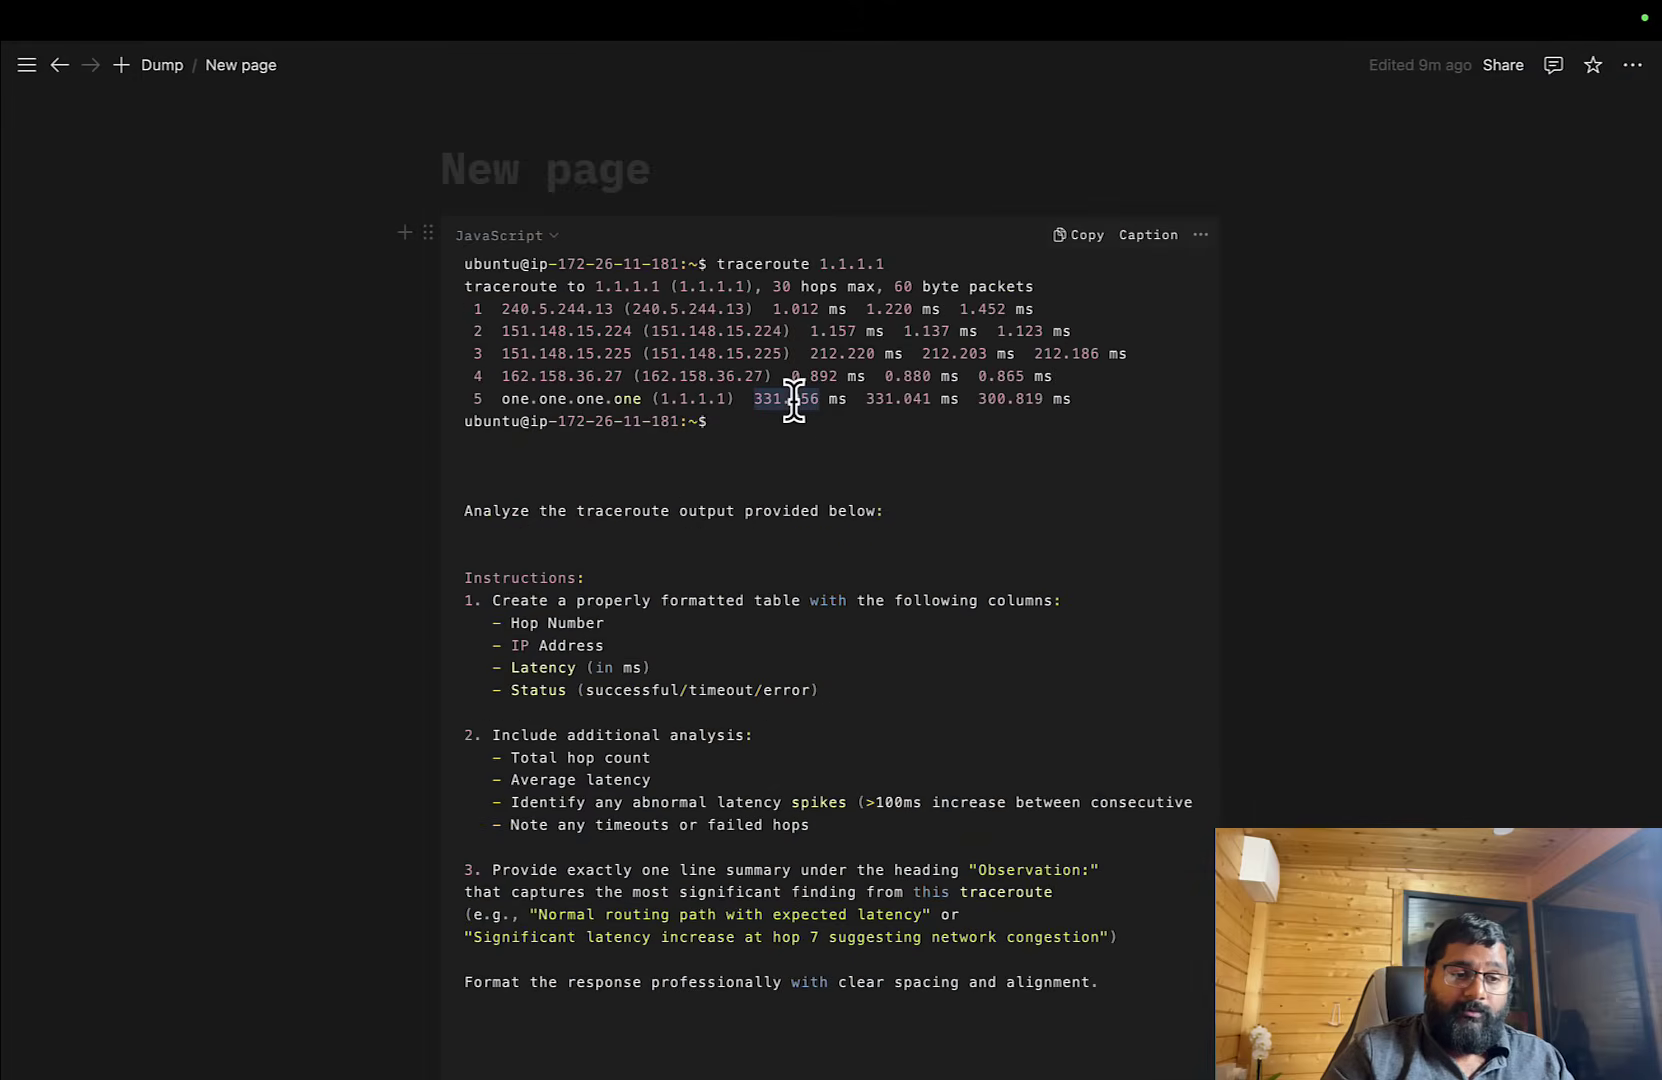
{"action": "left_click", "coordinate": [657, 370]}
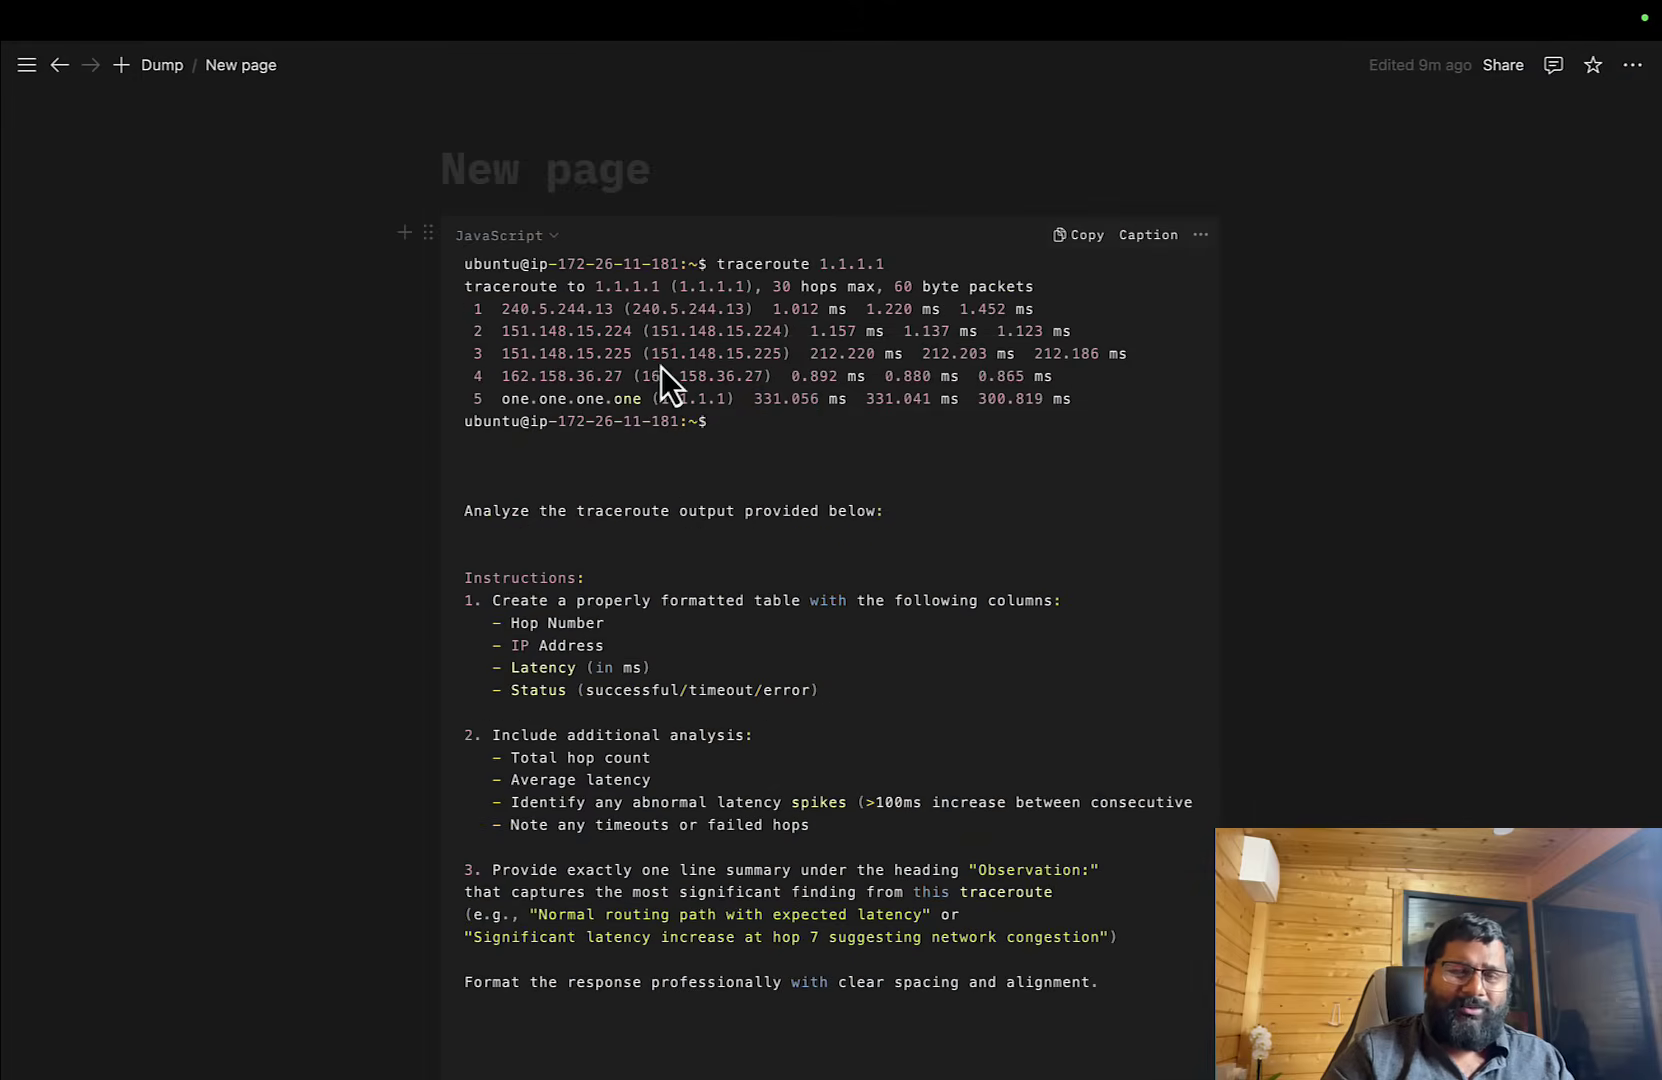
{"action": "key", "text": "ctrl+Left"}
{"action": "left_click", "coordinate": [731, 627]}
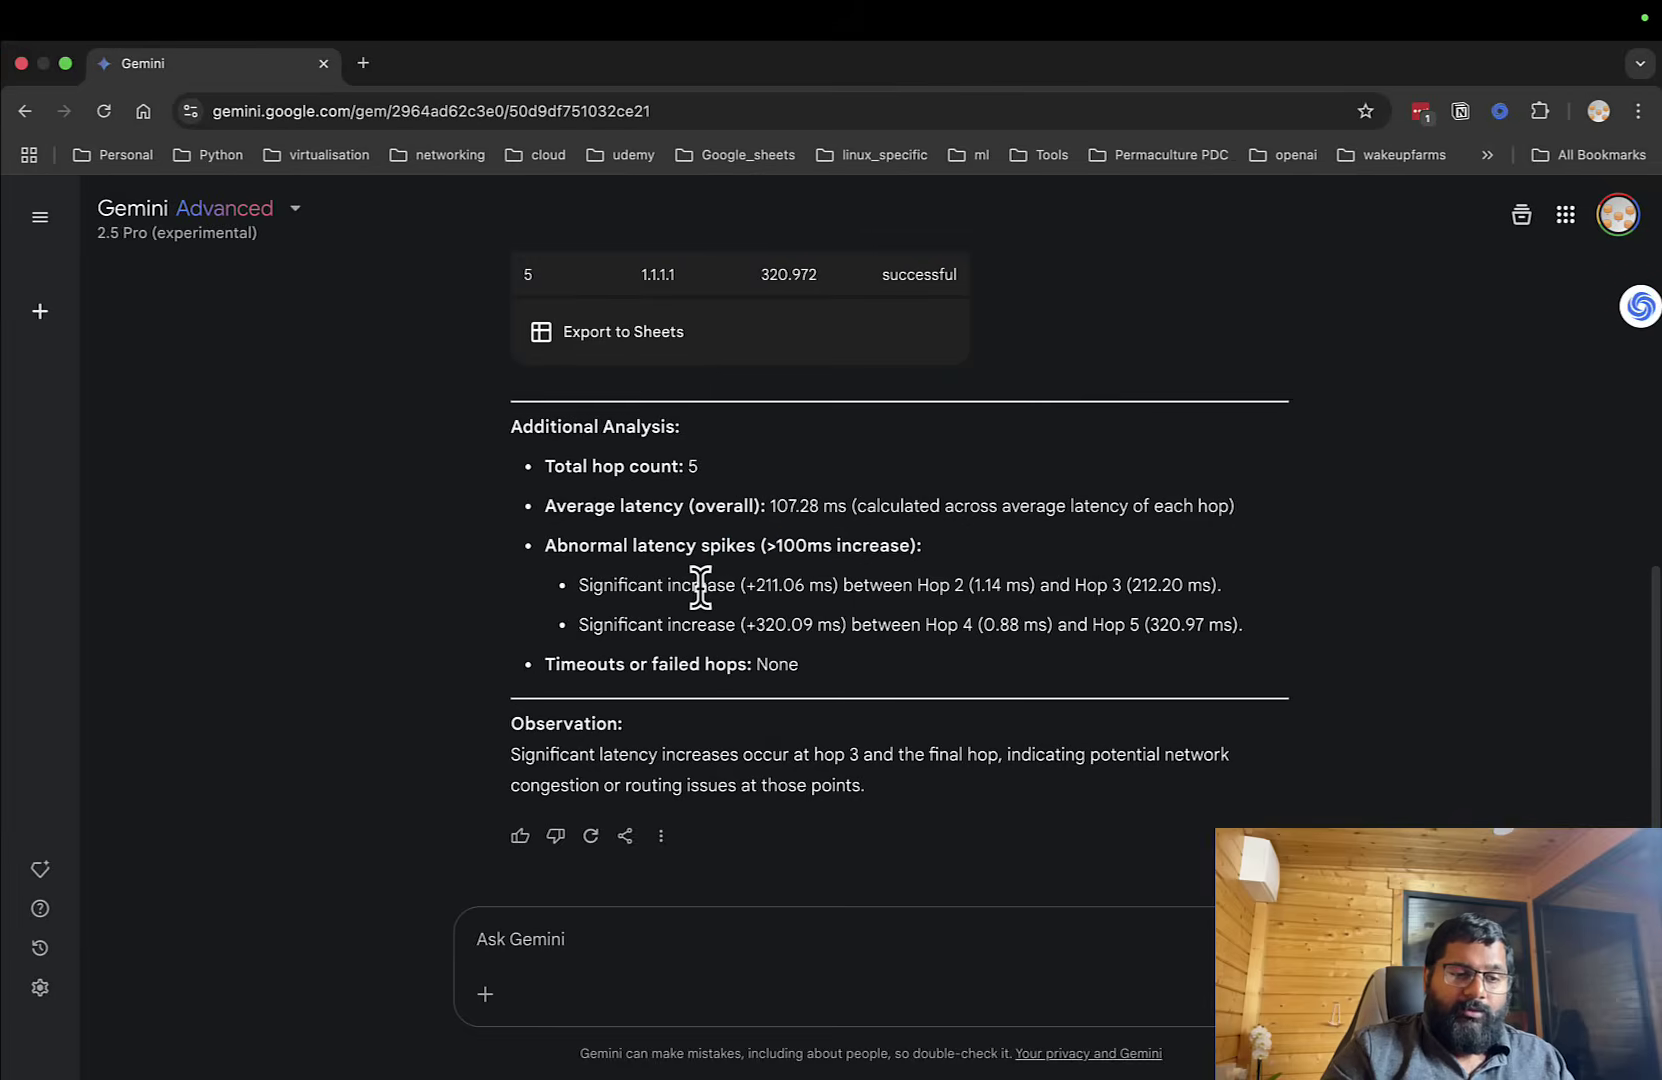
Highlight the first latency spike's increase and jump value, then the Observation heading.
{"action": "double_click", "coordinate": [701, 586]}
{"action": "left_click", "coordinate": [691, 616]}
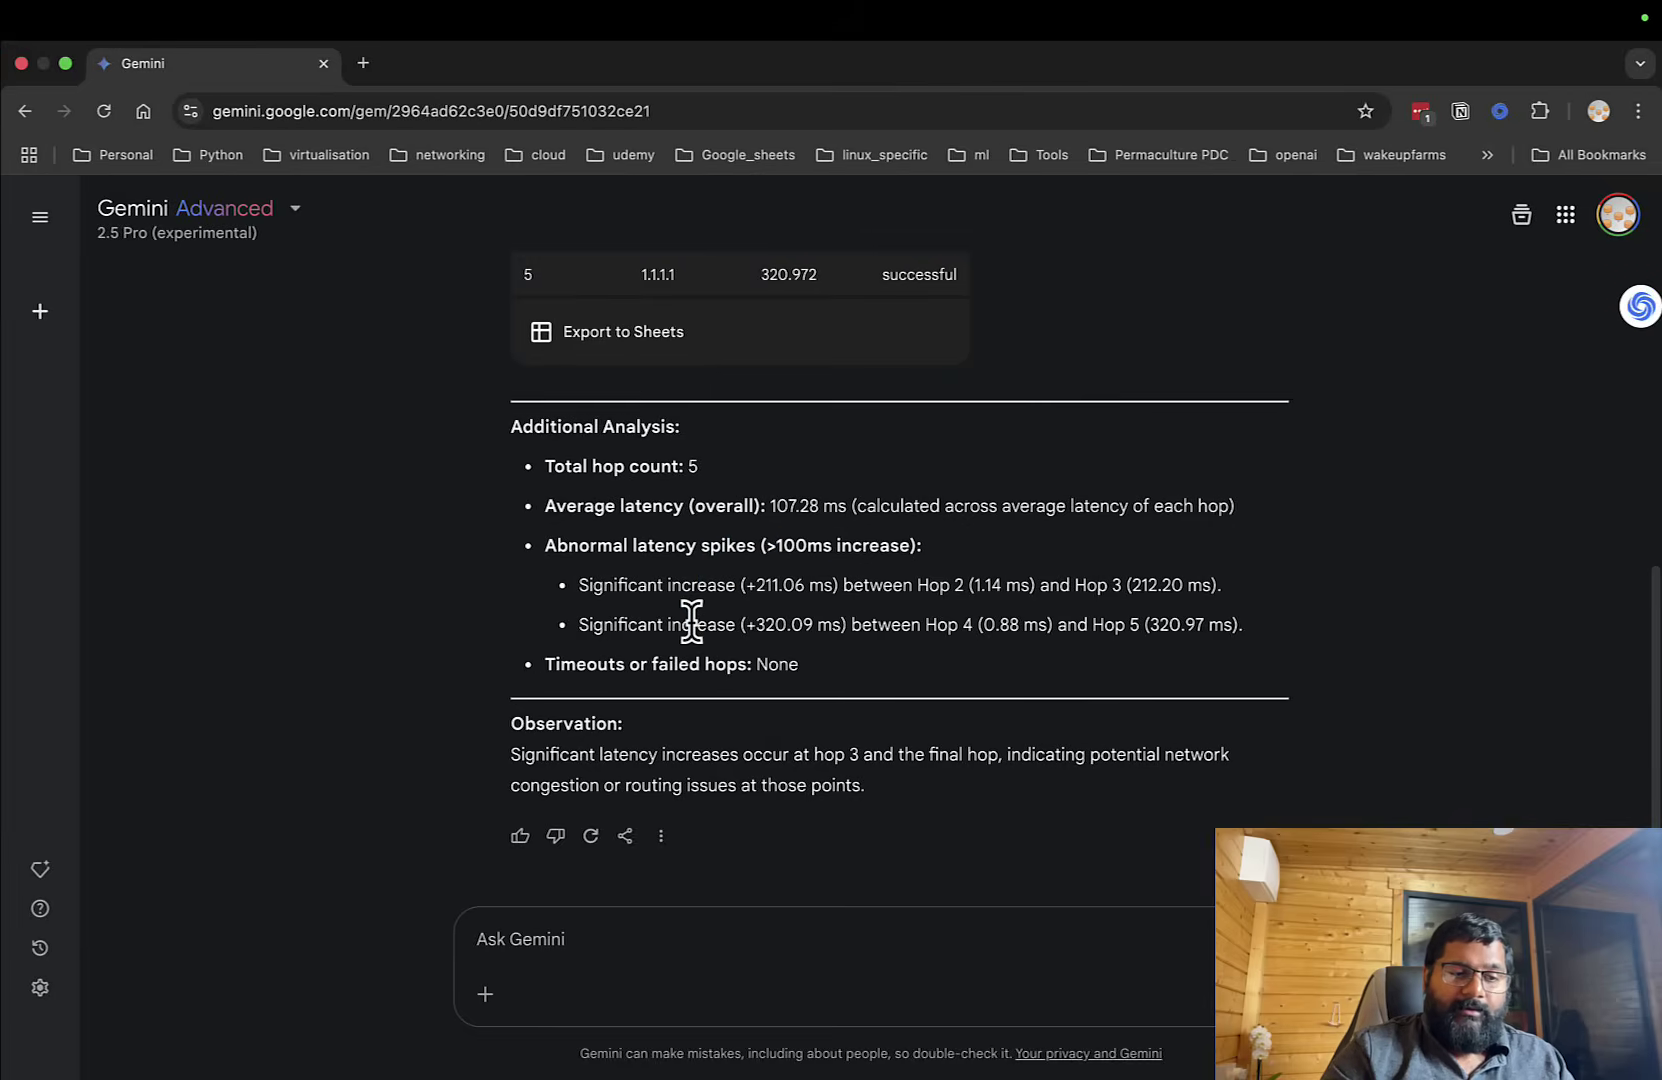
{"action": "double_click", "coordinate": [763, 586]}
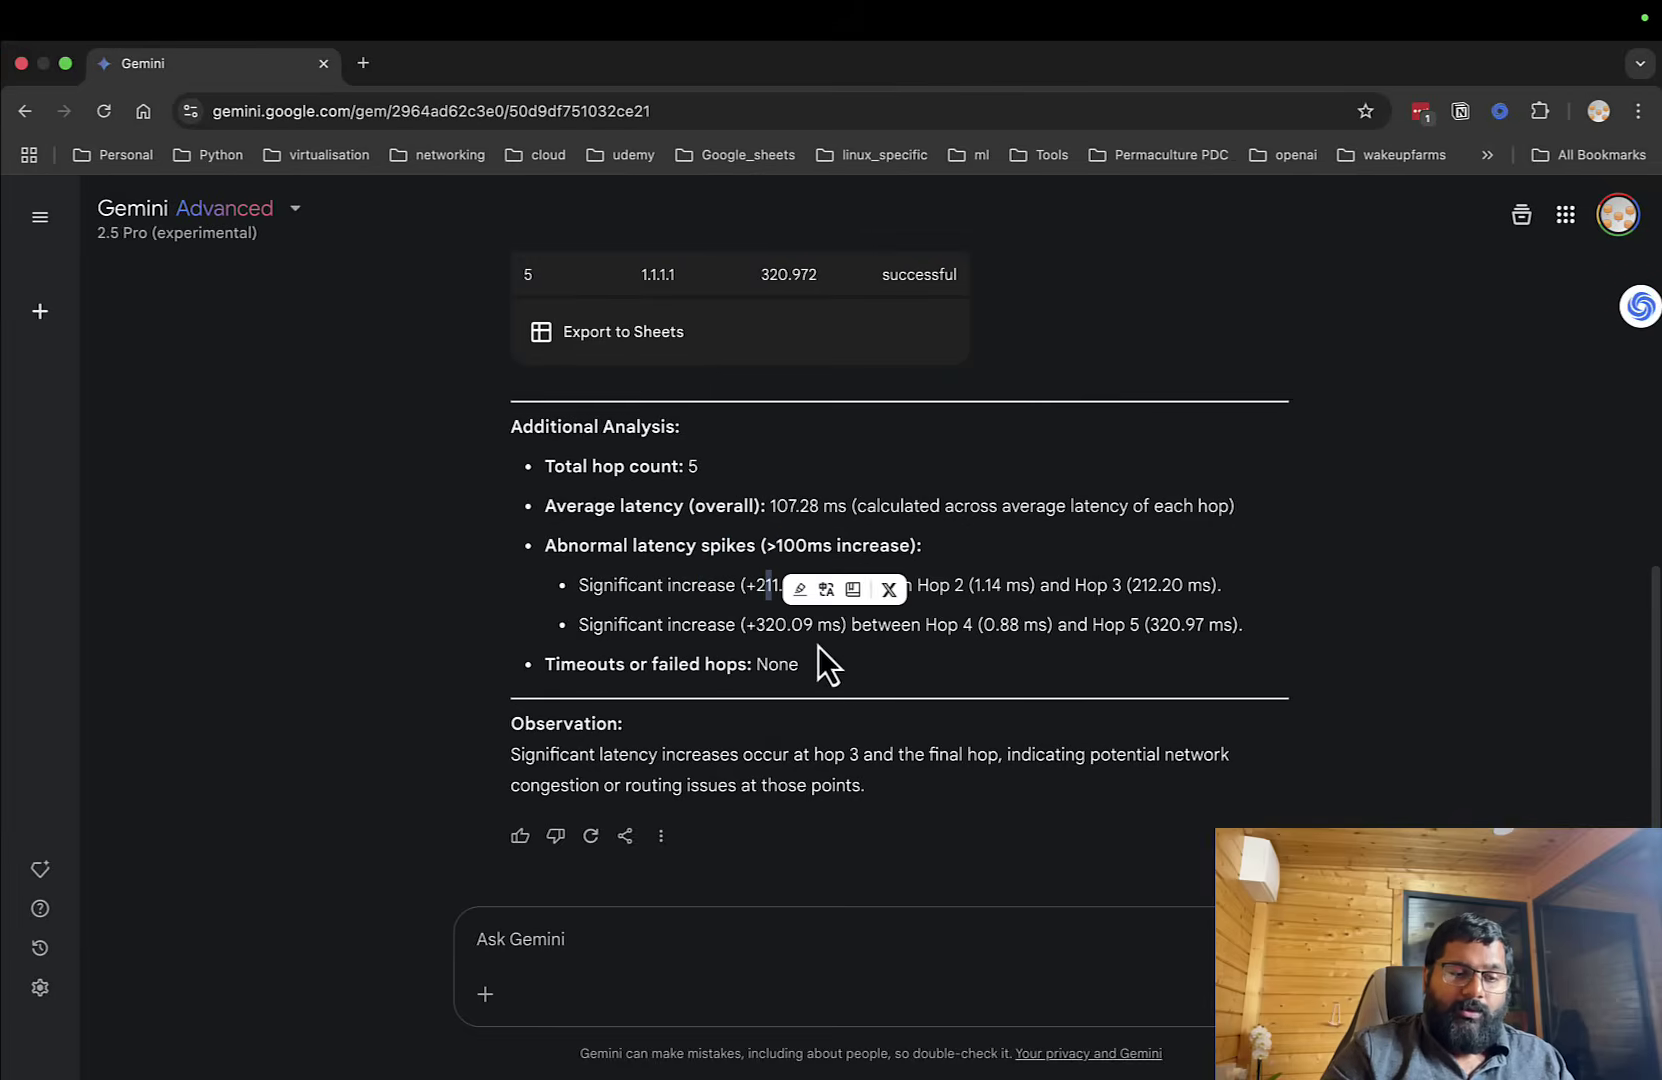
{"action": "left_click", "coordinate": [887, 645]}
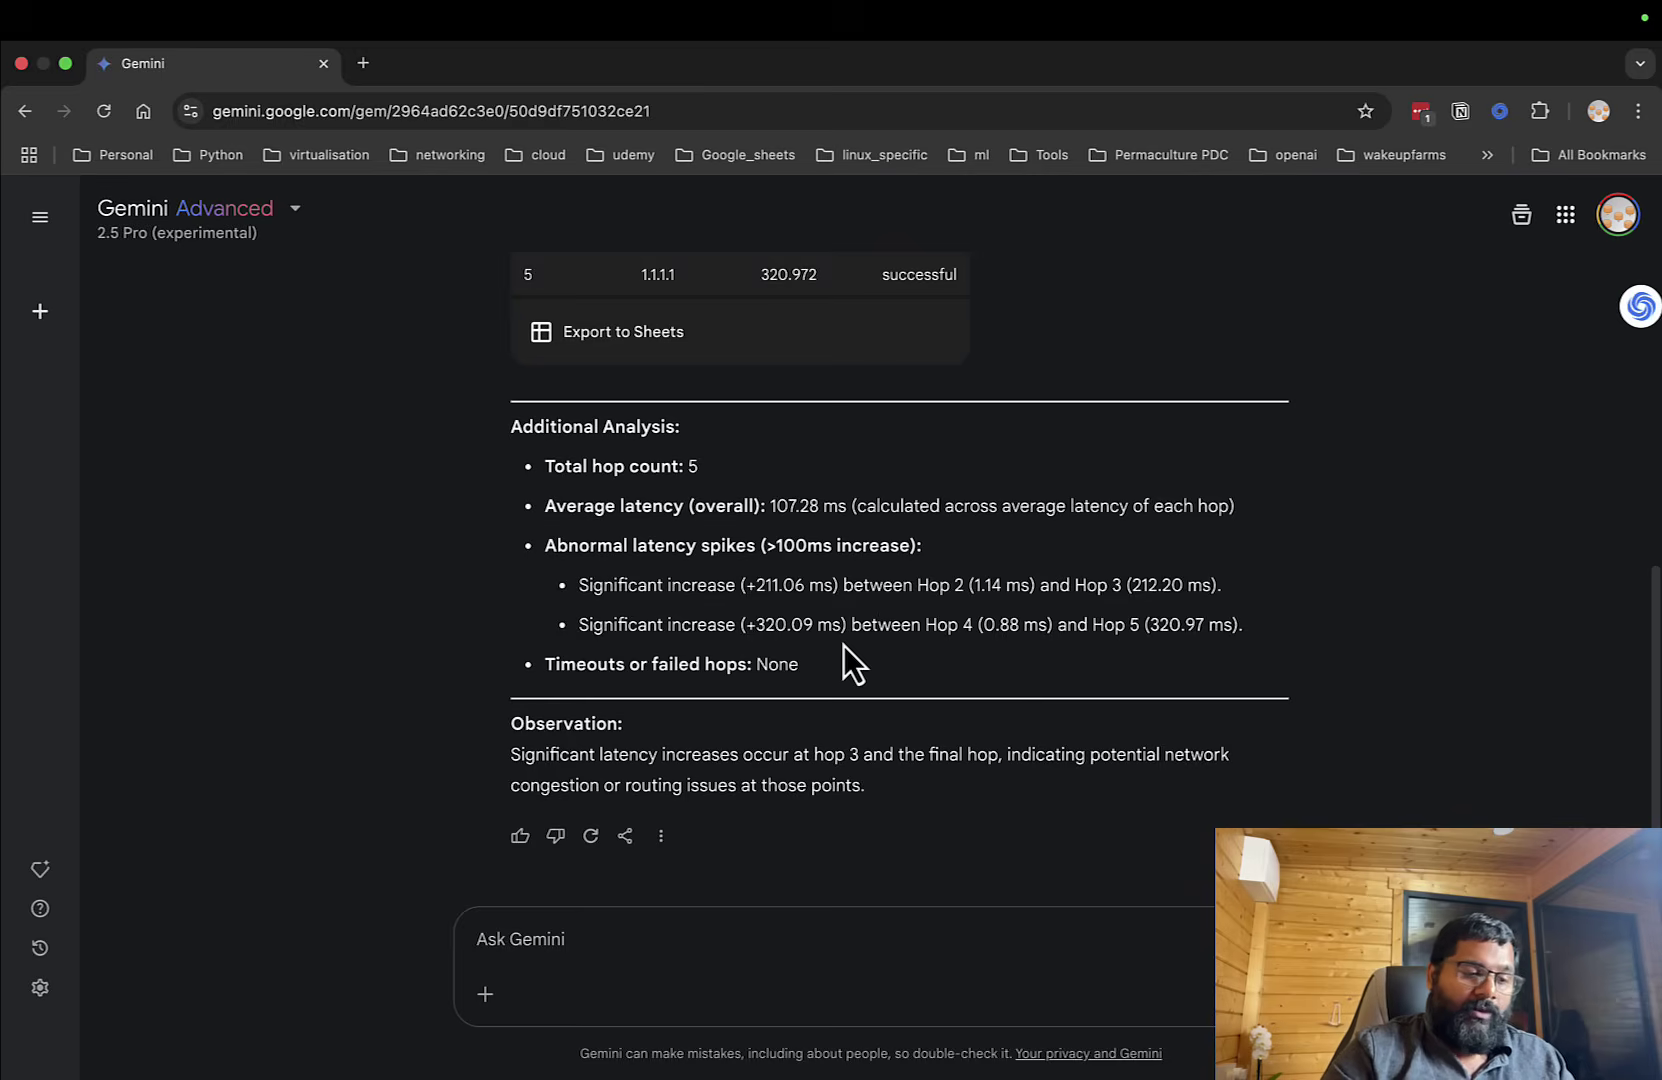
{"action": "double_click", "coordinate": [538, 727]}
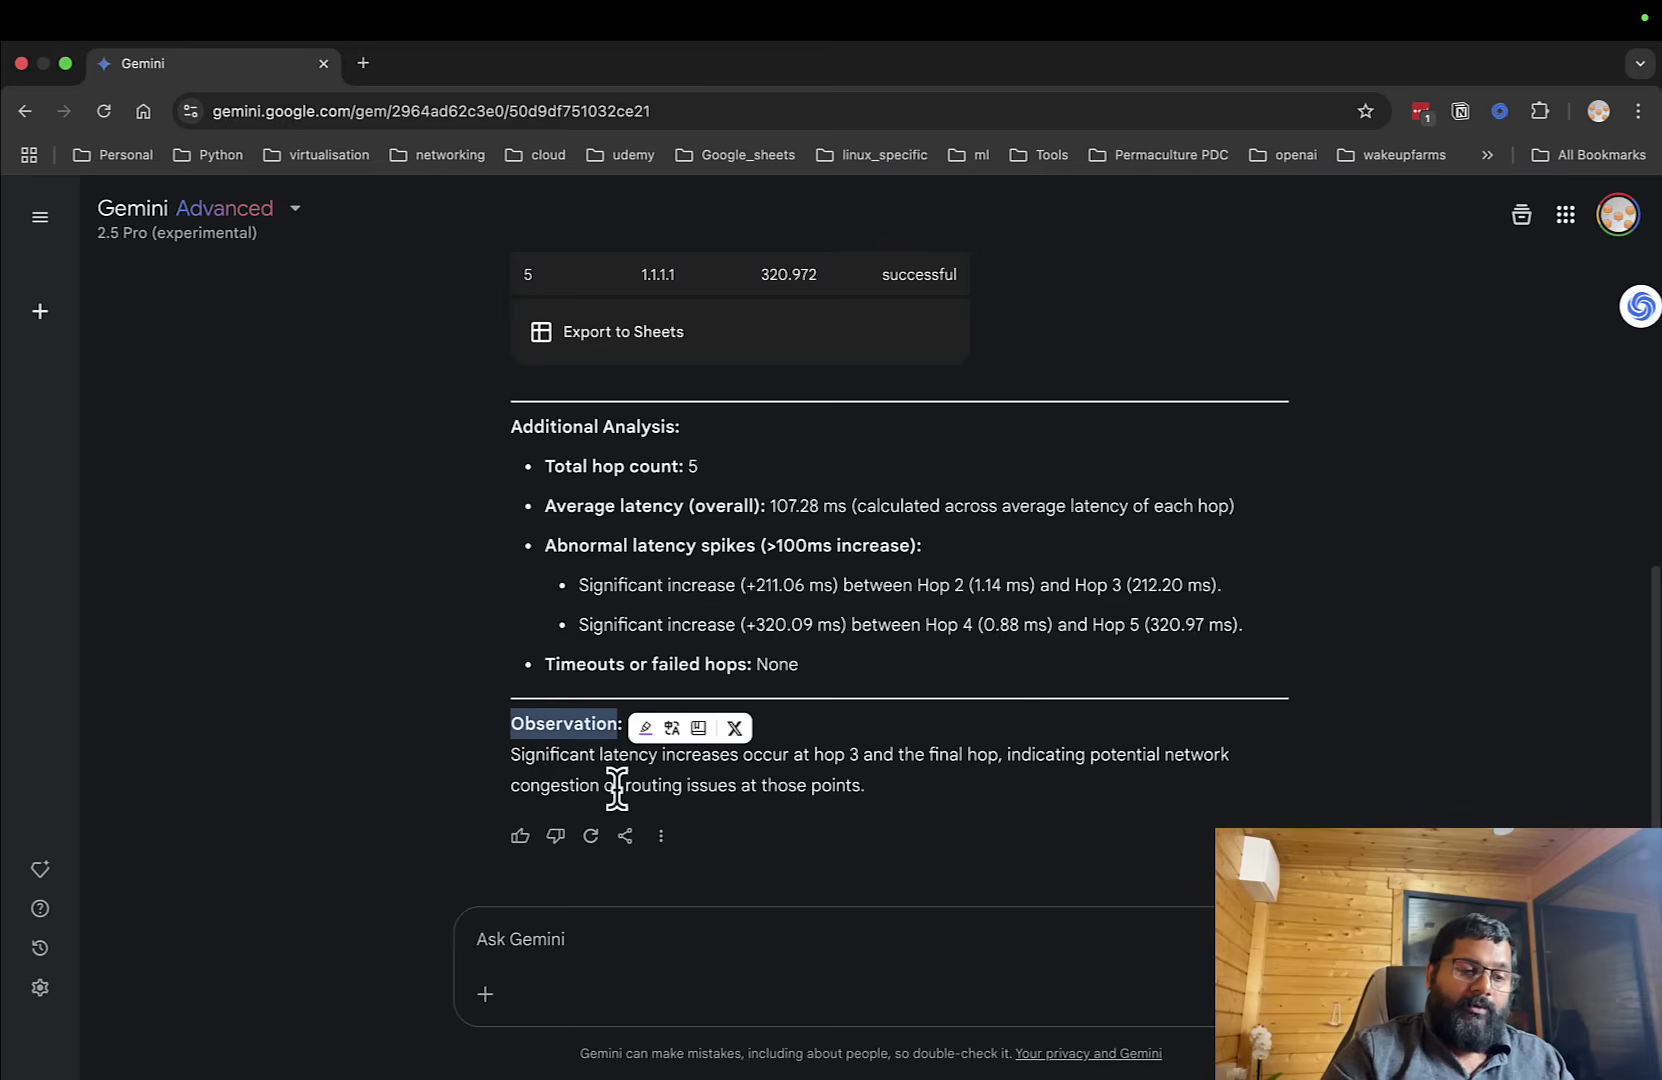
{"action": "left_click", "coordinate": [645, 802]}
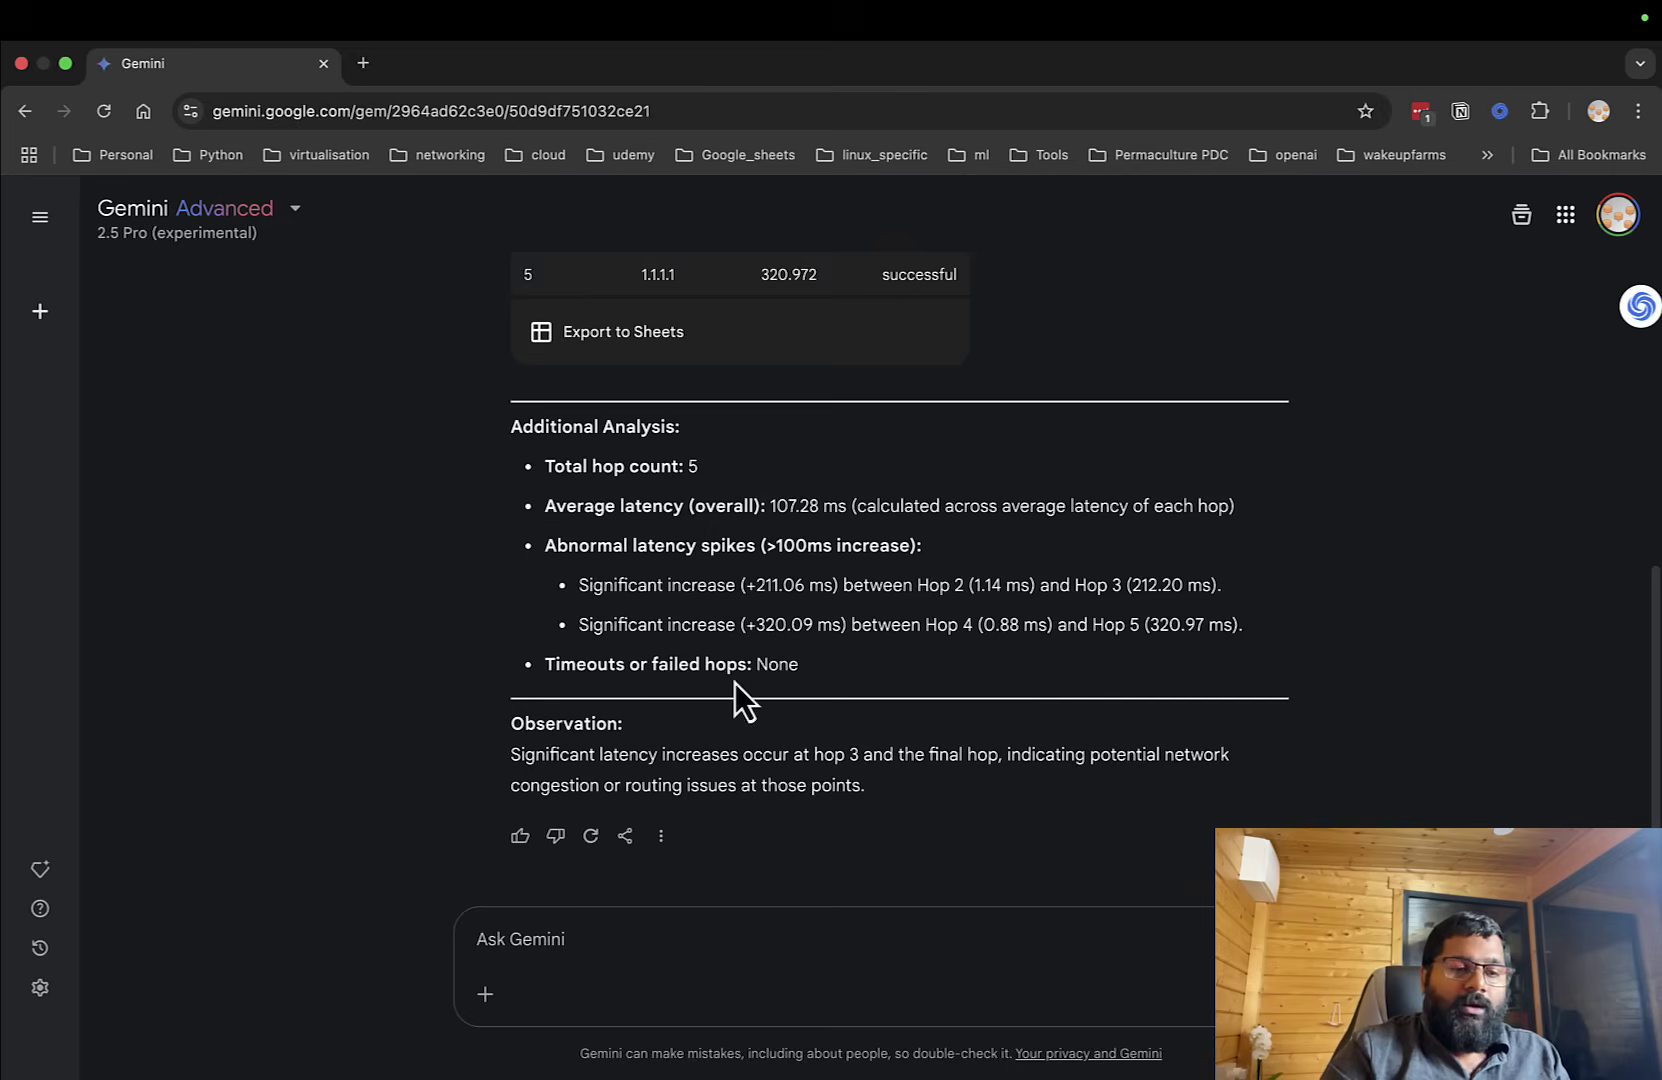
{"action": "scroll", "coordinate": [717, 487], "scroll_direction": "up", "scroll_amount": 4}
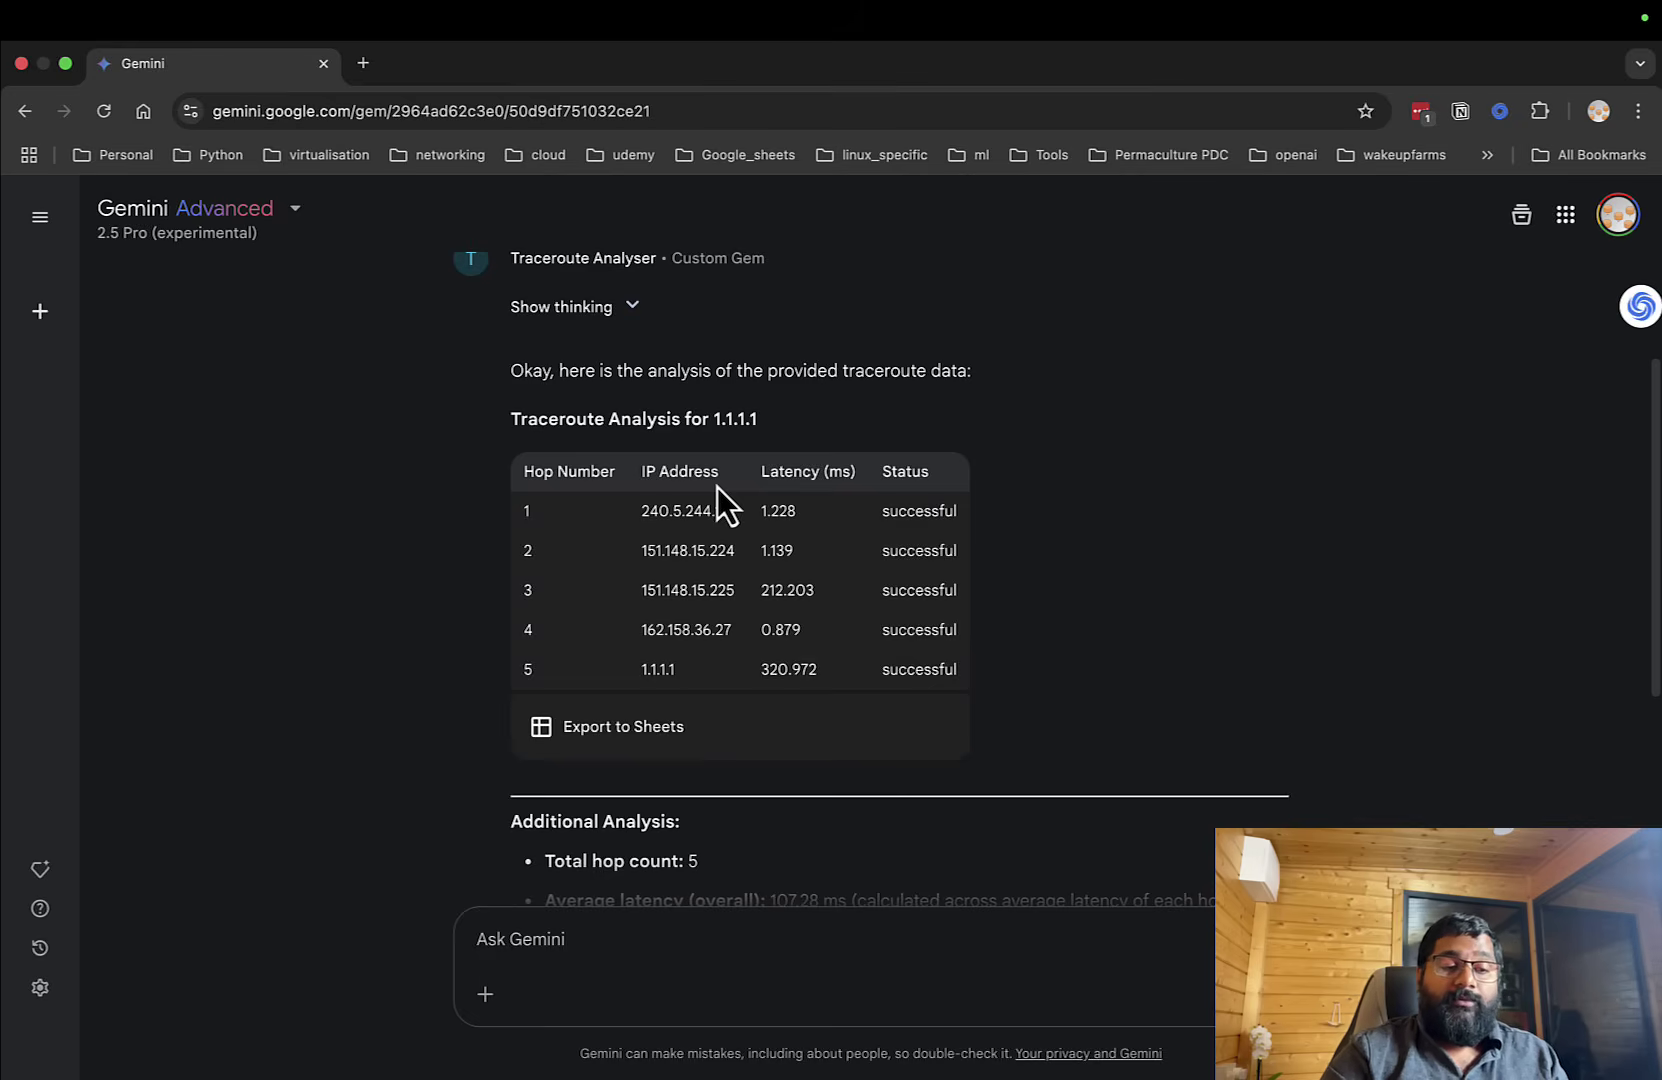
Cycle through the desktop spaces to reach the Ubuntu terminal in iTerm2.
{"action": "key", "text": "ctrl+Right"}
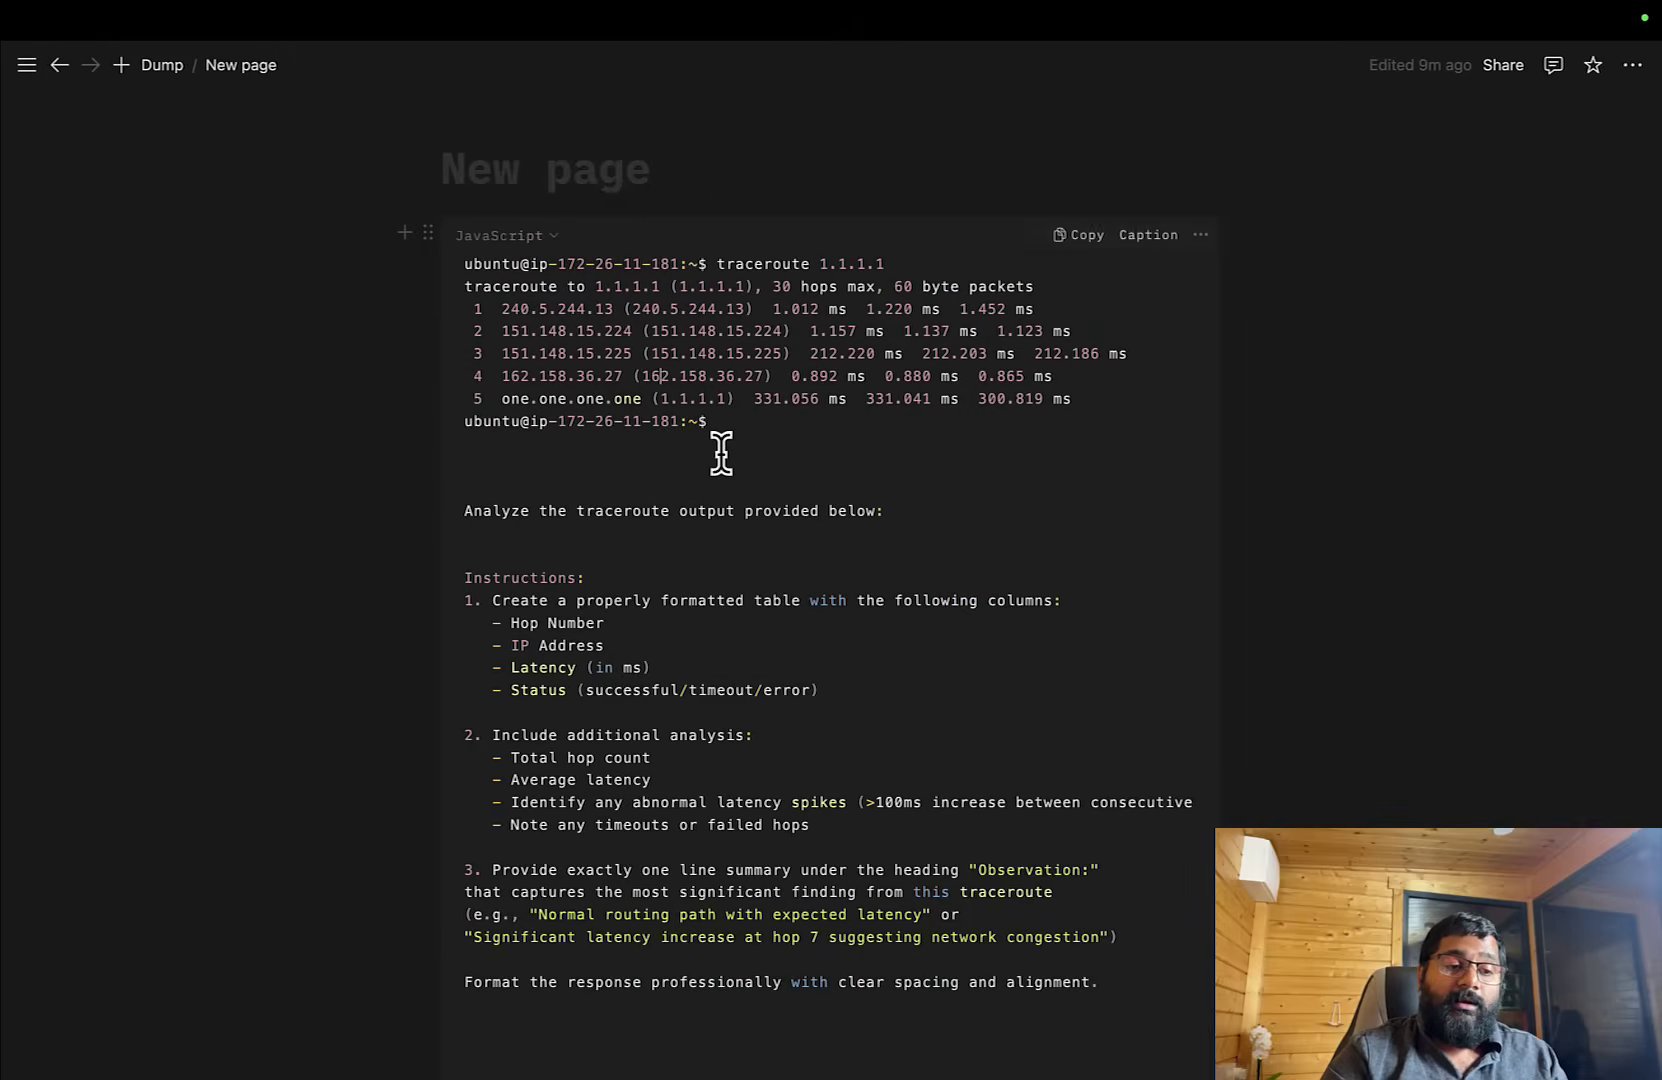
{"action": "key", "text": "ctrl+Left"}
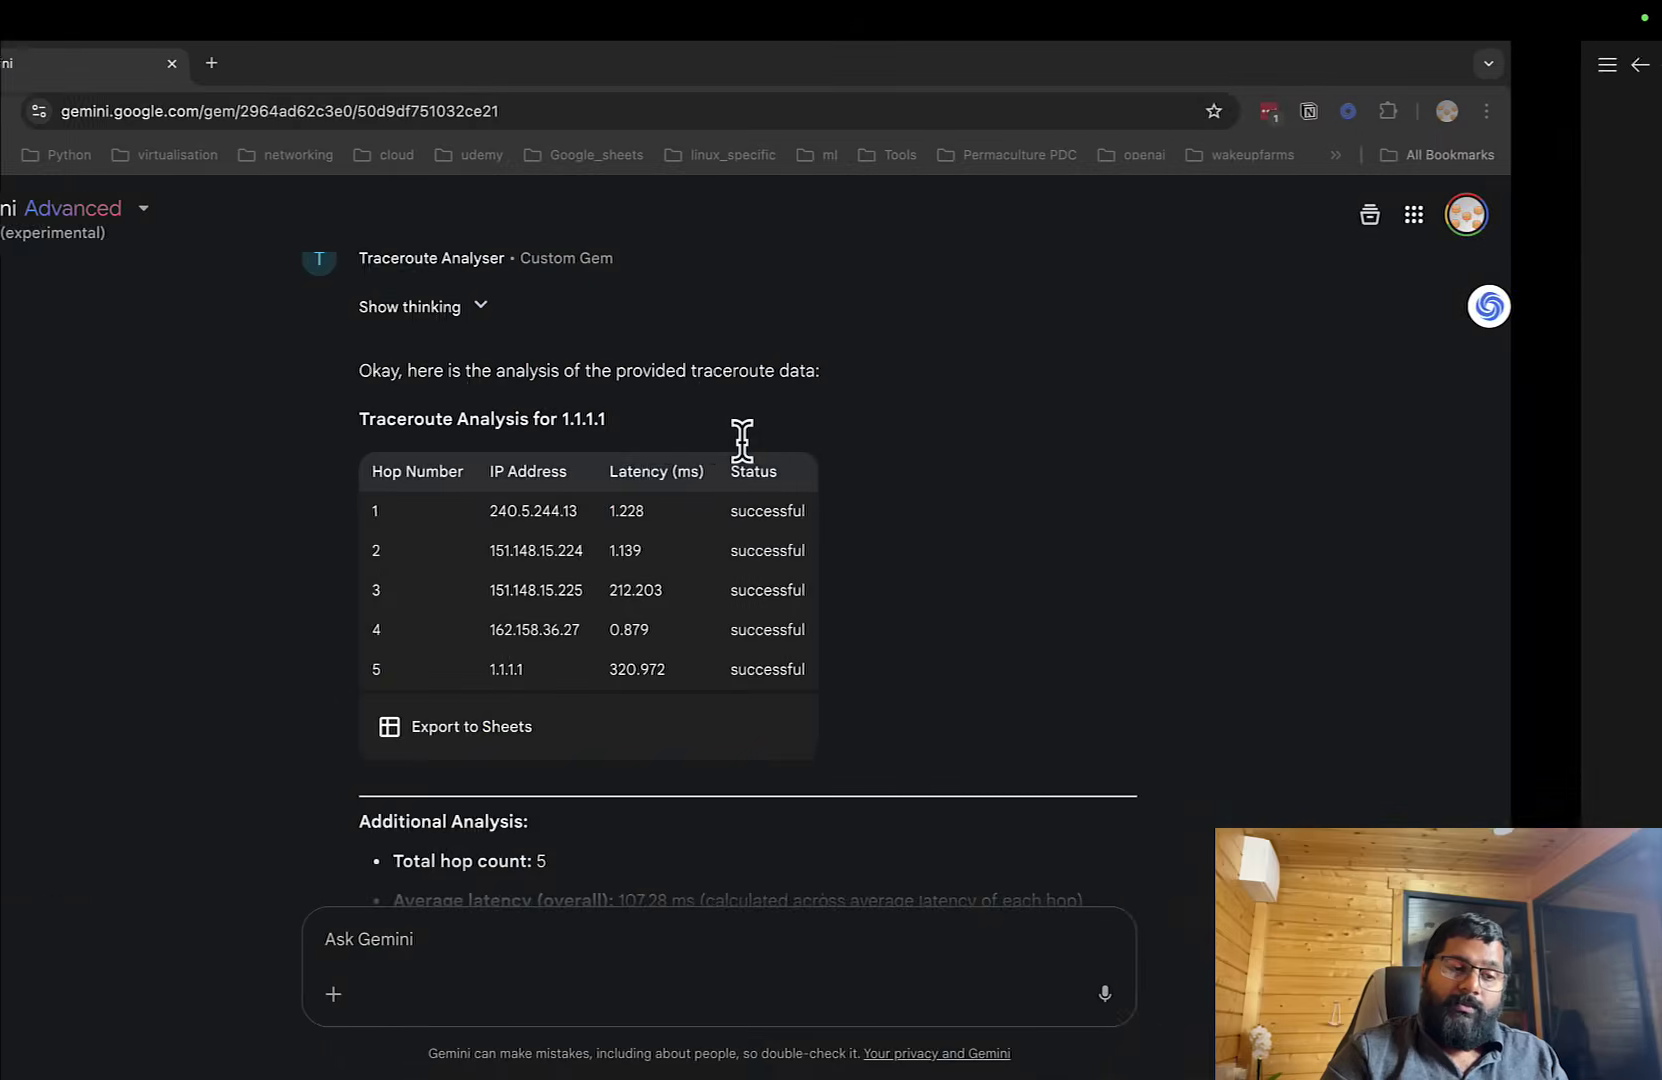
{"action": "key", "text": "ctrl+Left"}
{"action": "key", "text": "ctrl+Right"}
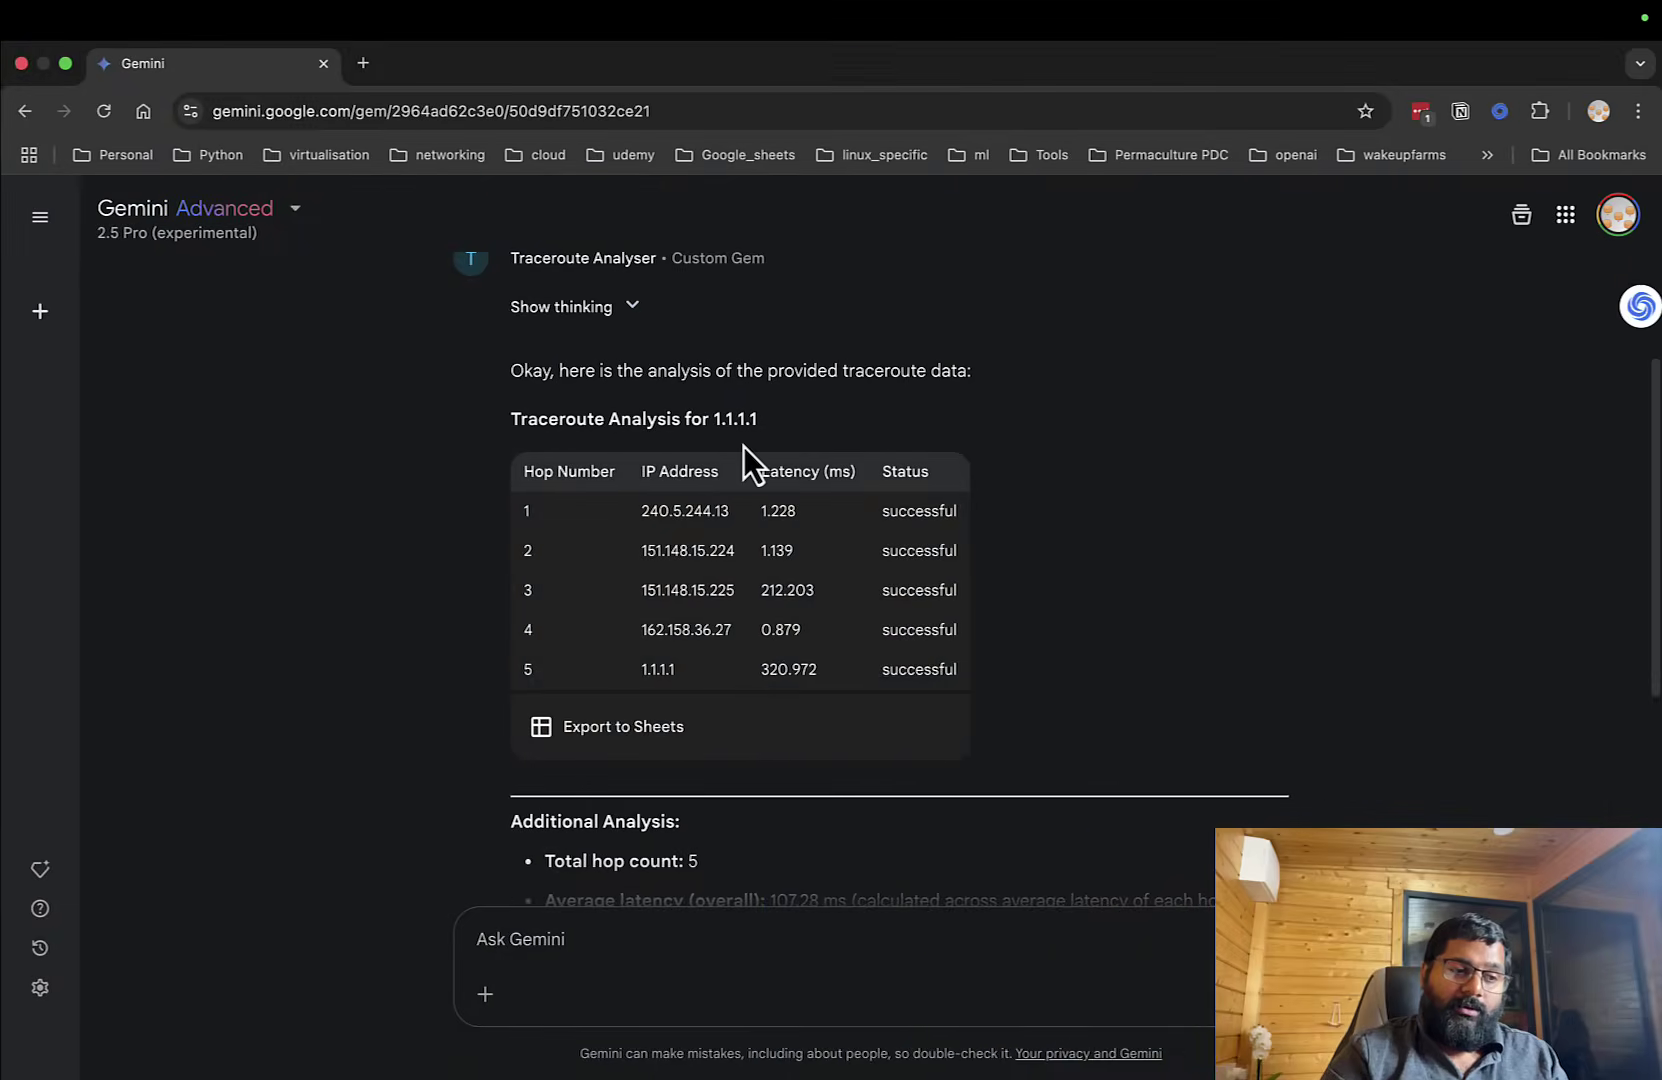
{"action": "key", "text": "ctrl+Left"}
{"action": "key", "text": "ctrl+Left"}
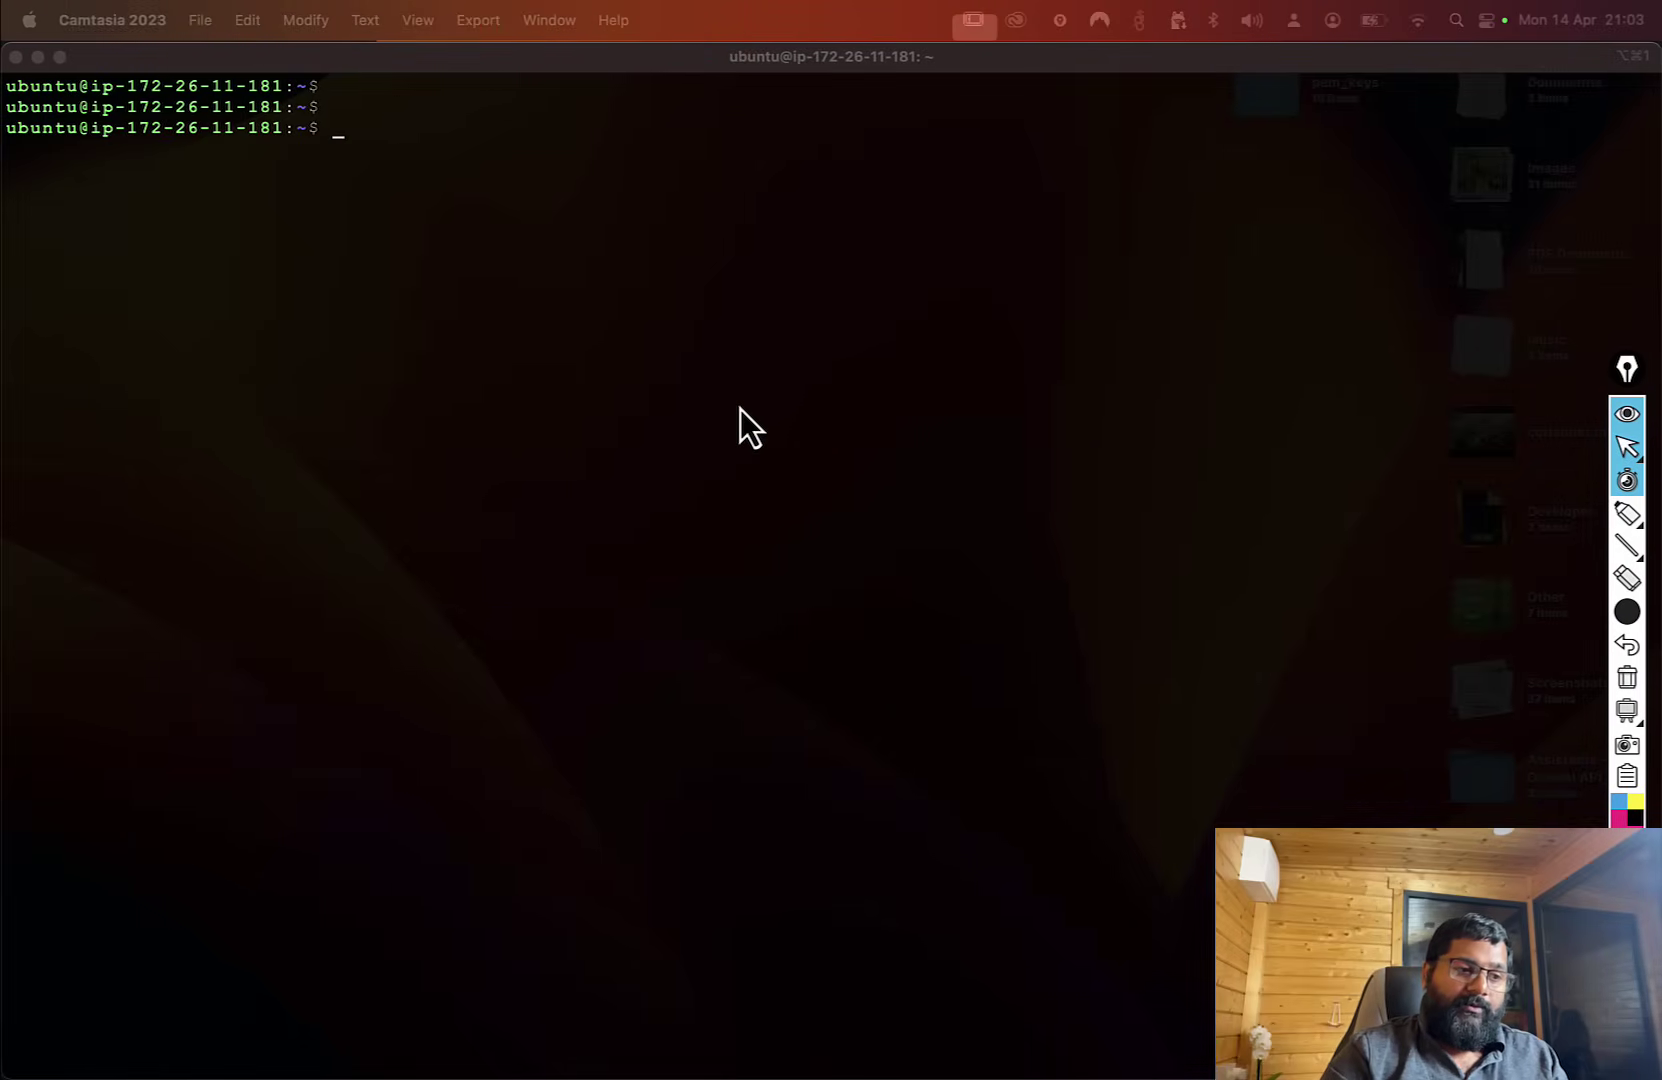
Run traceroute 8.8.8.8 on the Ubuntu server.
{"action": "left_click", "coordinate": [658, 188]}
{"action": "type", "text": "trac"}
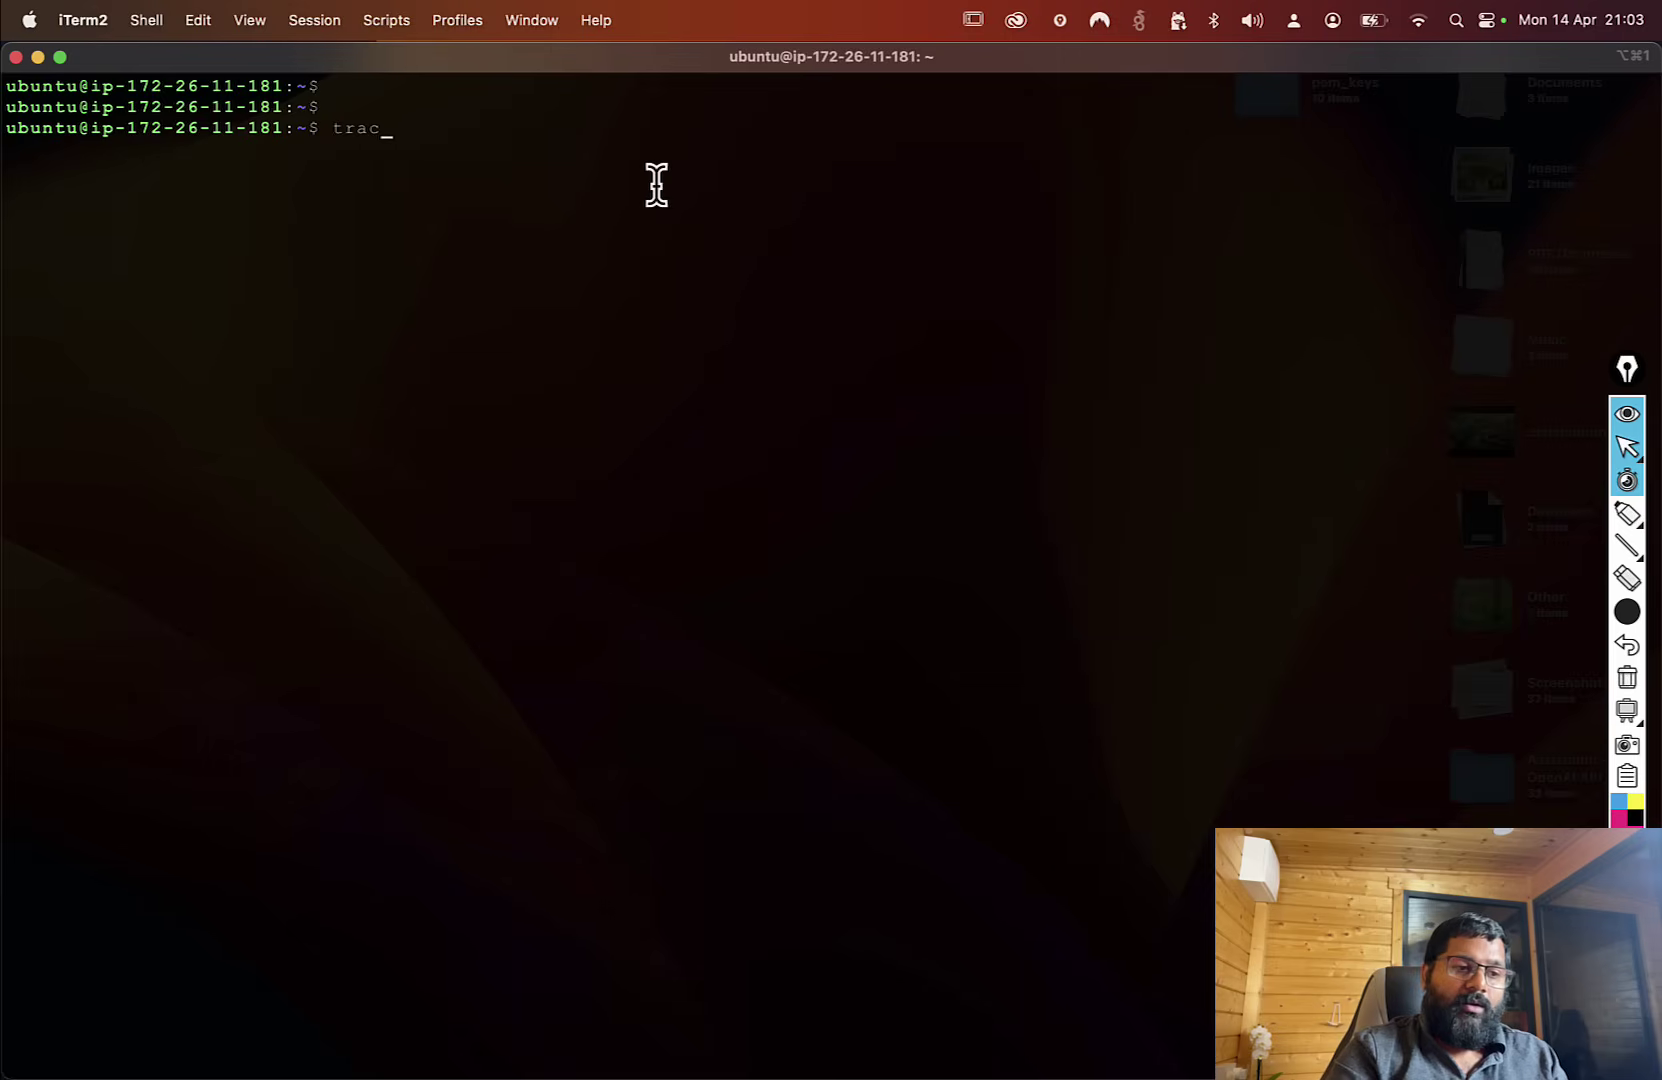
{"action": "type", "text": "eroute 88,"}
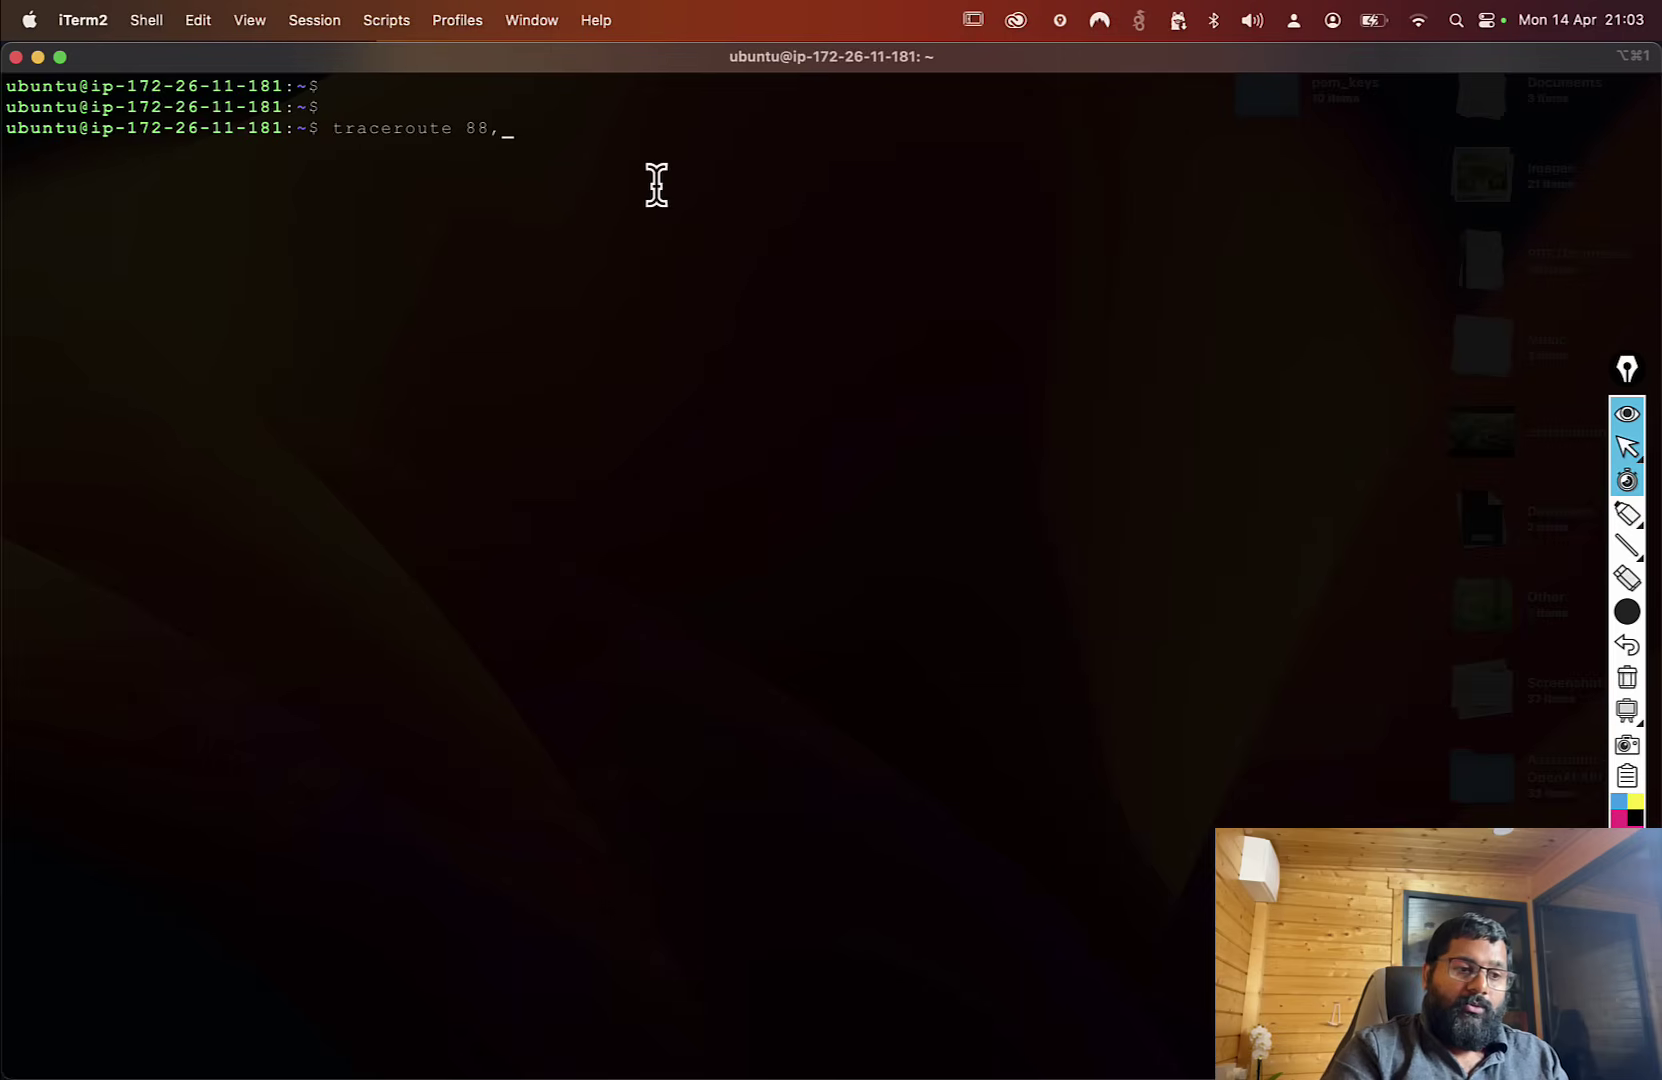
{"action": "type", "text": "8.8.8"}
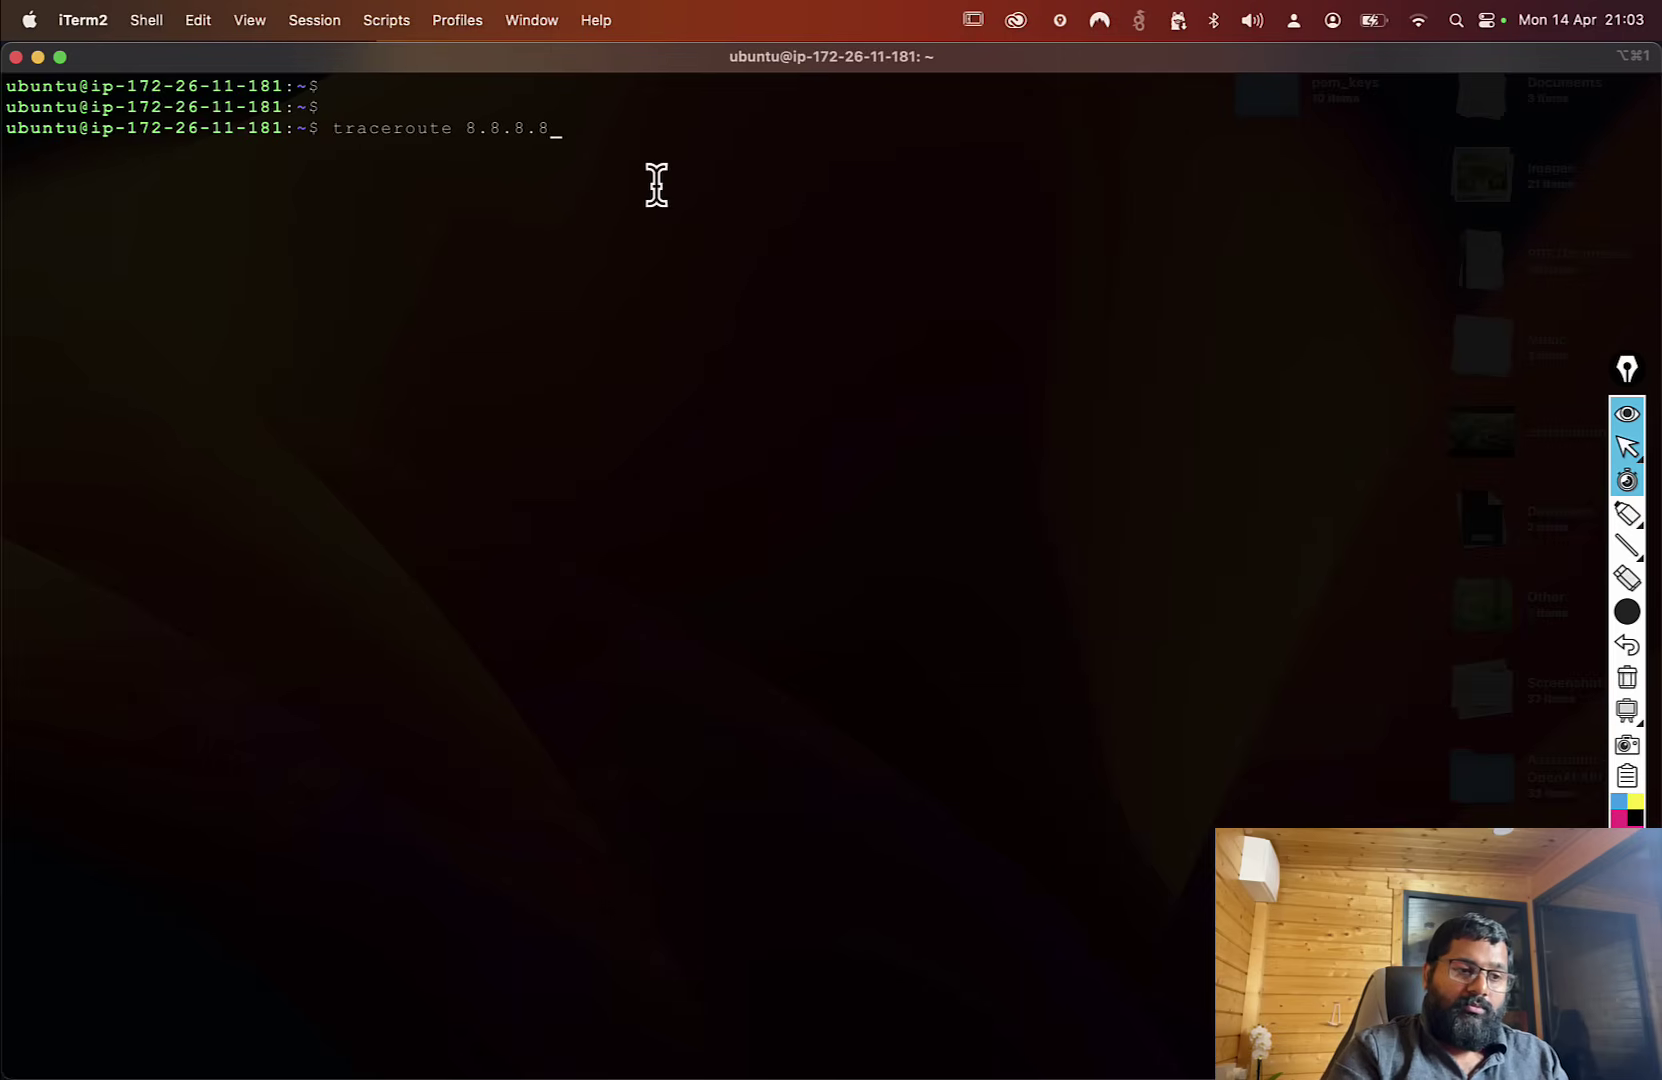
{"action": "key", "text": "Return"}
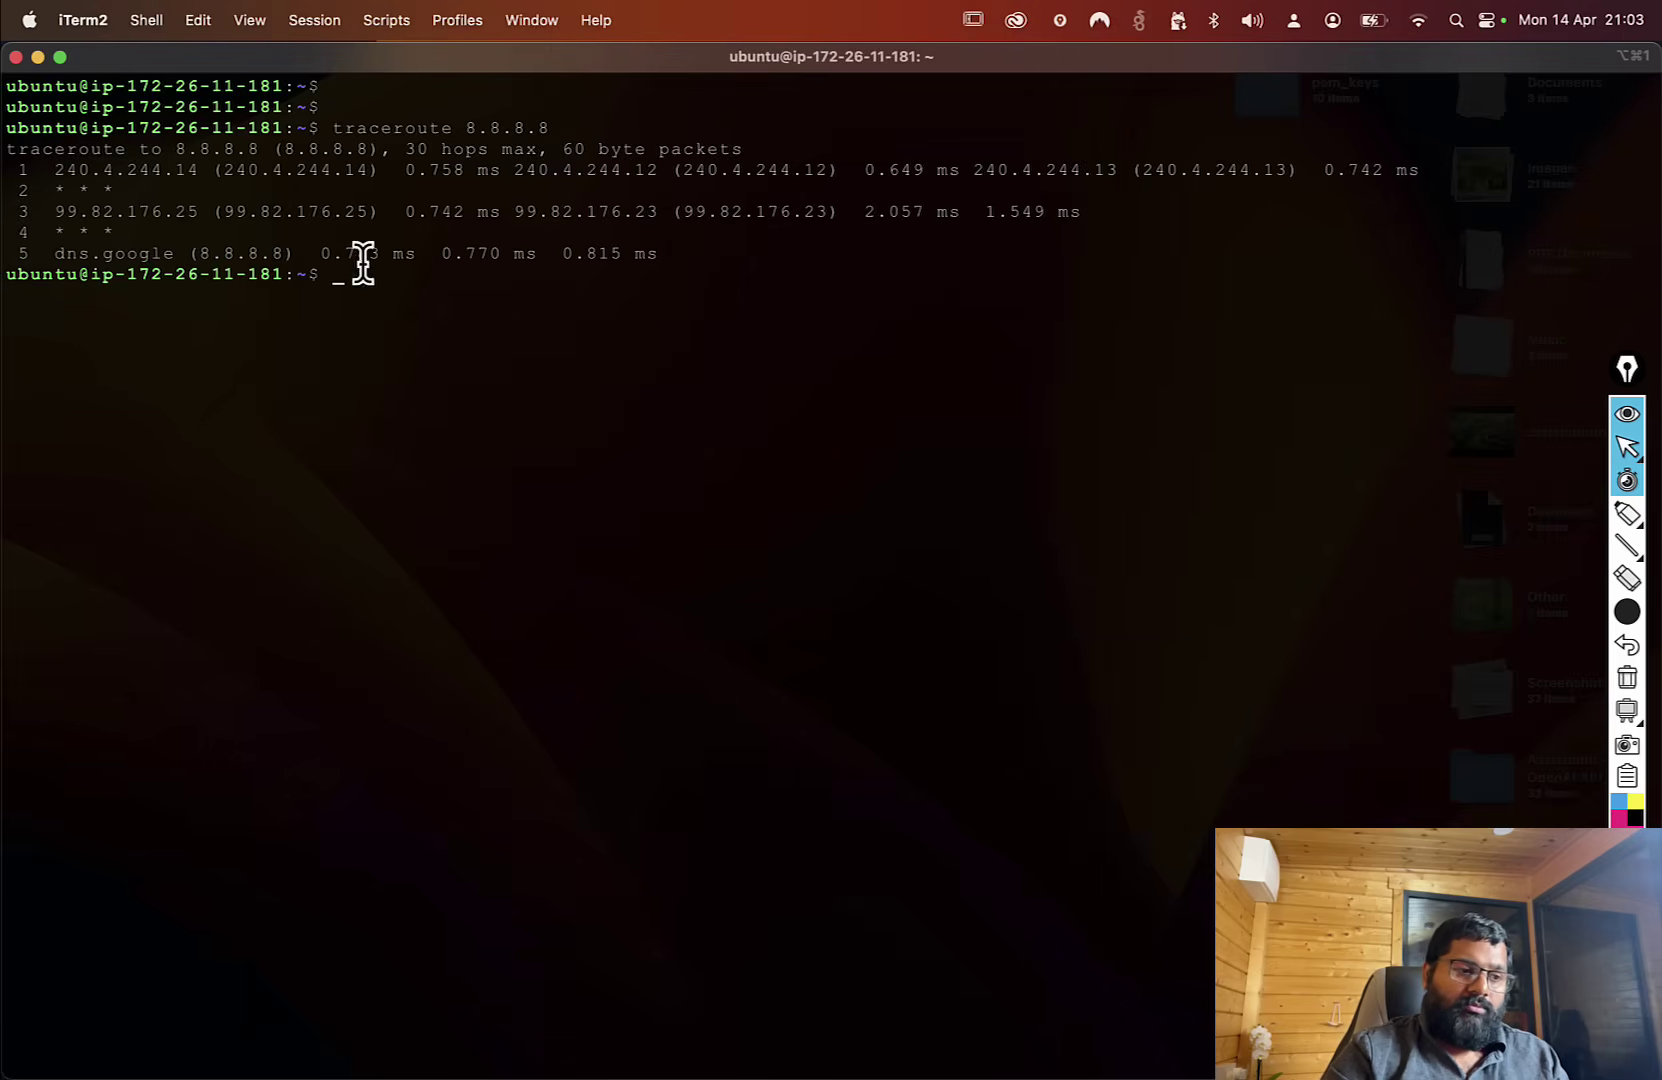
Copy the traceroute command together with its five-hop output to dns.google.
{"action": "left_click_drag", "start_coordinate": [323, 271], "coordinate": [5, 130]}
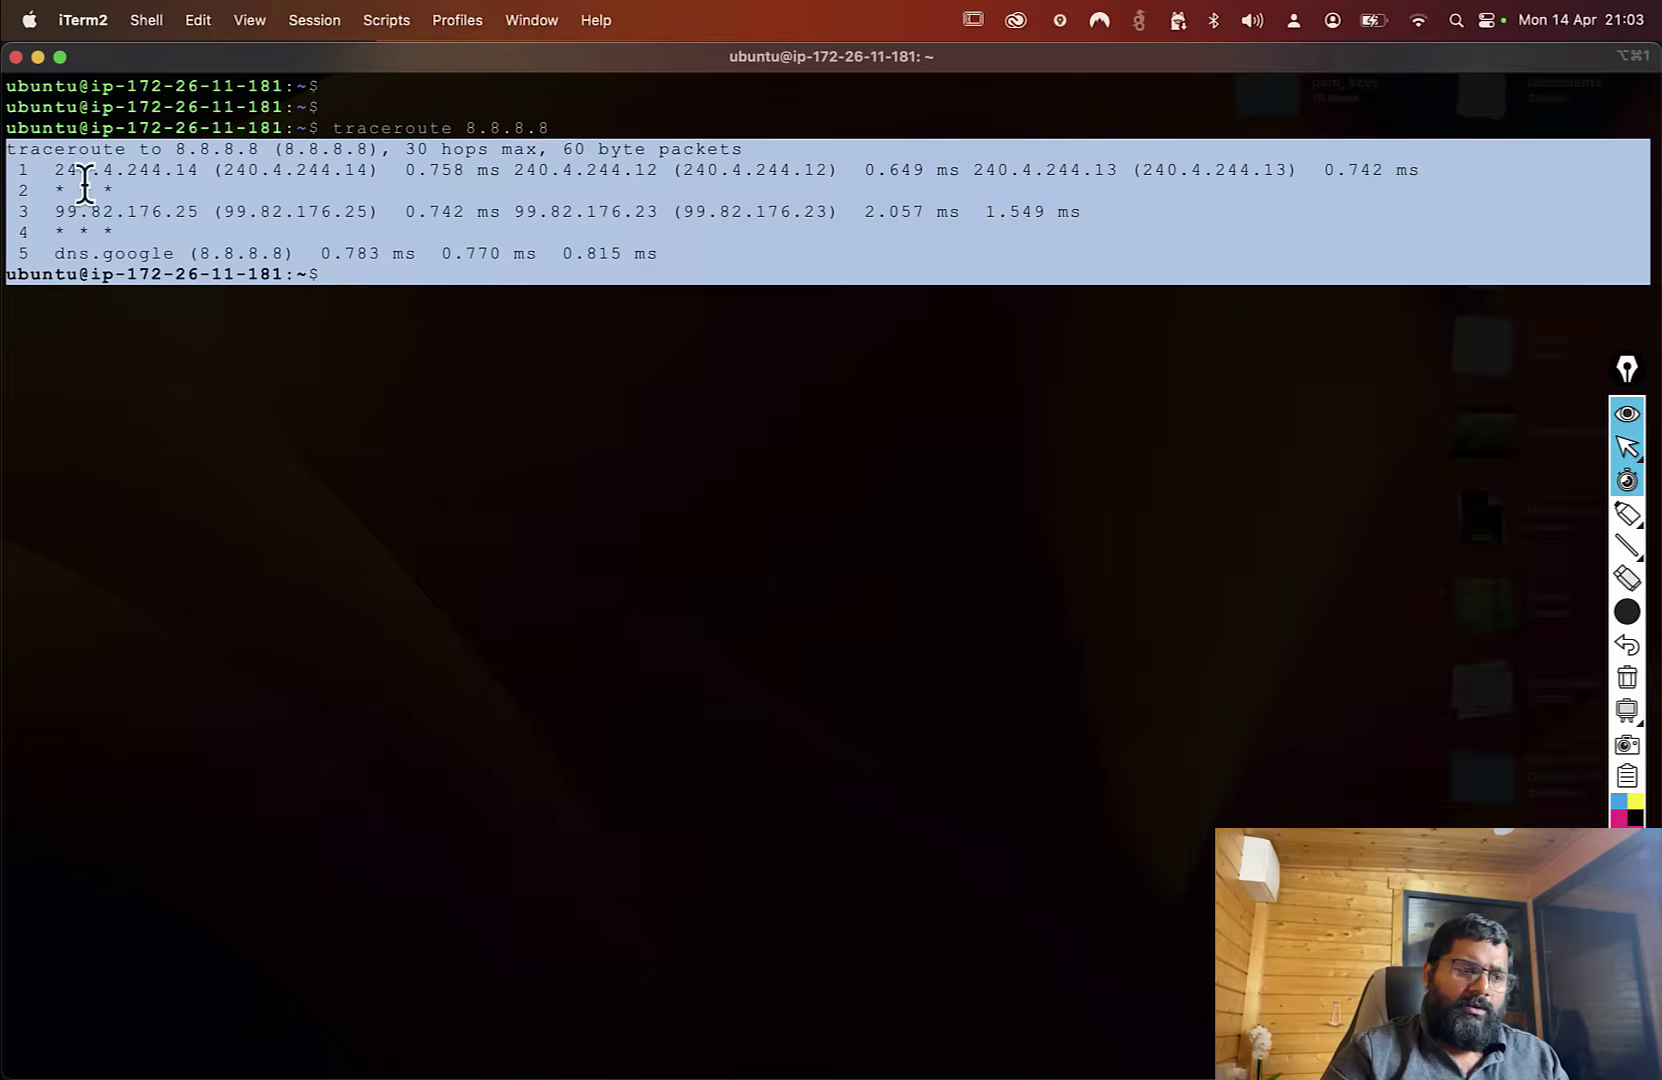
{"action": "left_click", "coordinate": [262, 300]}
{"action": "left_click_drag", "start_coordinate": [326, 295], "coordinate": [5, 130]}
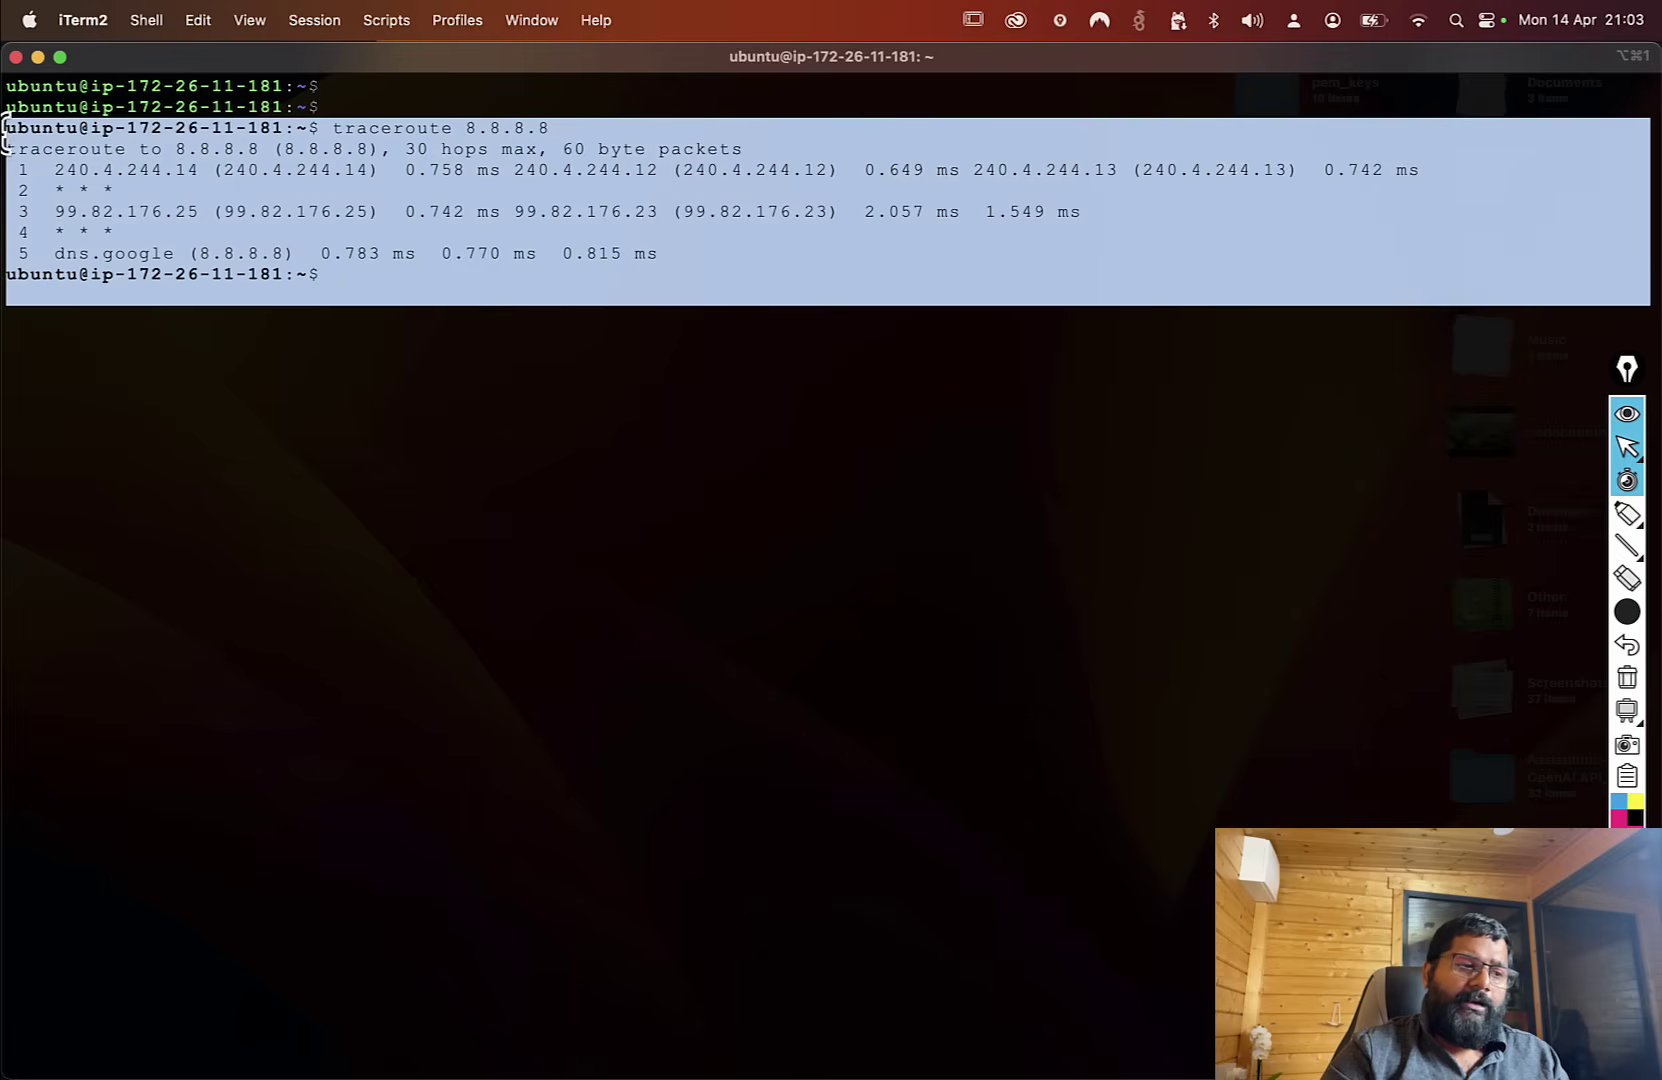
{"action": "right_click", "coordinate": [136, 200]}
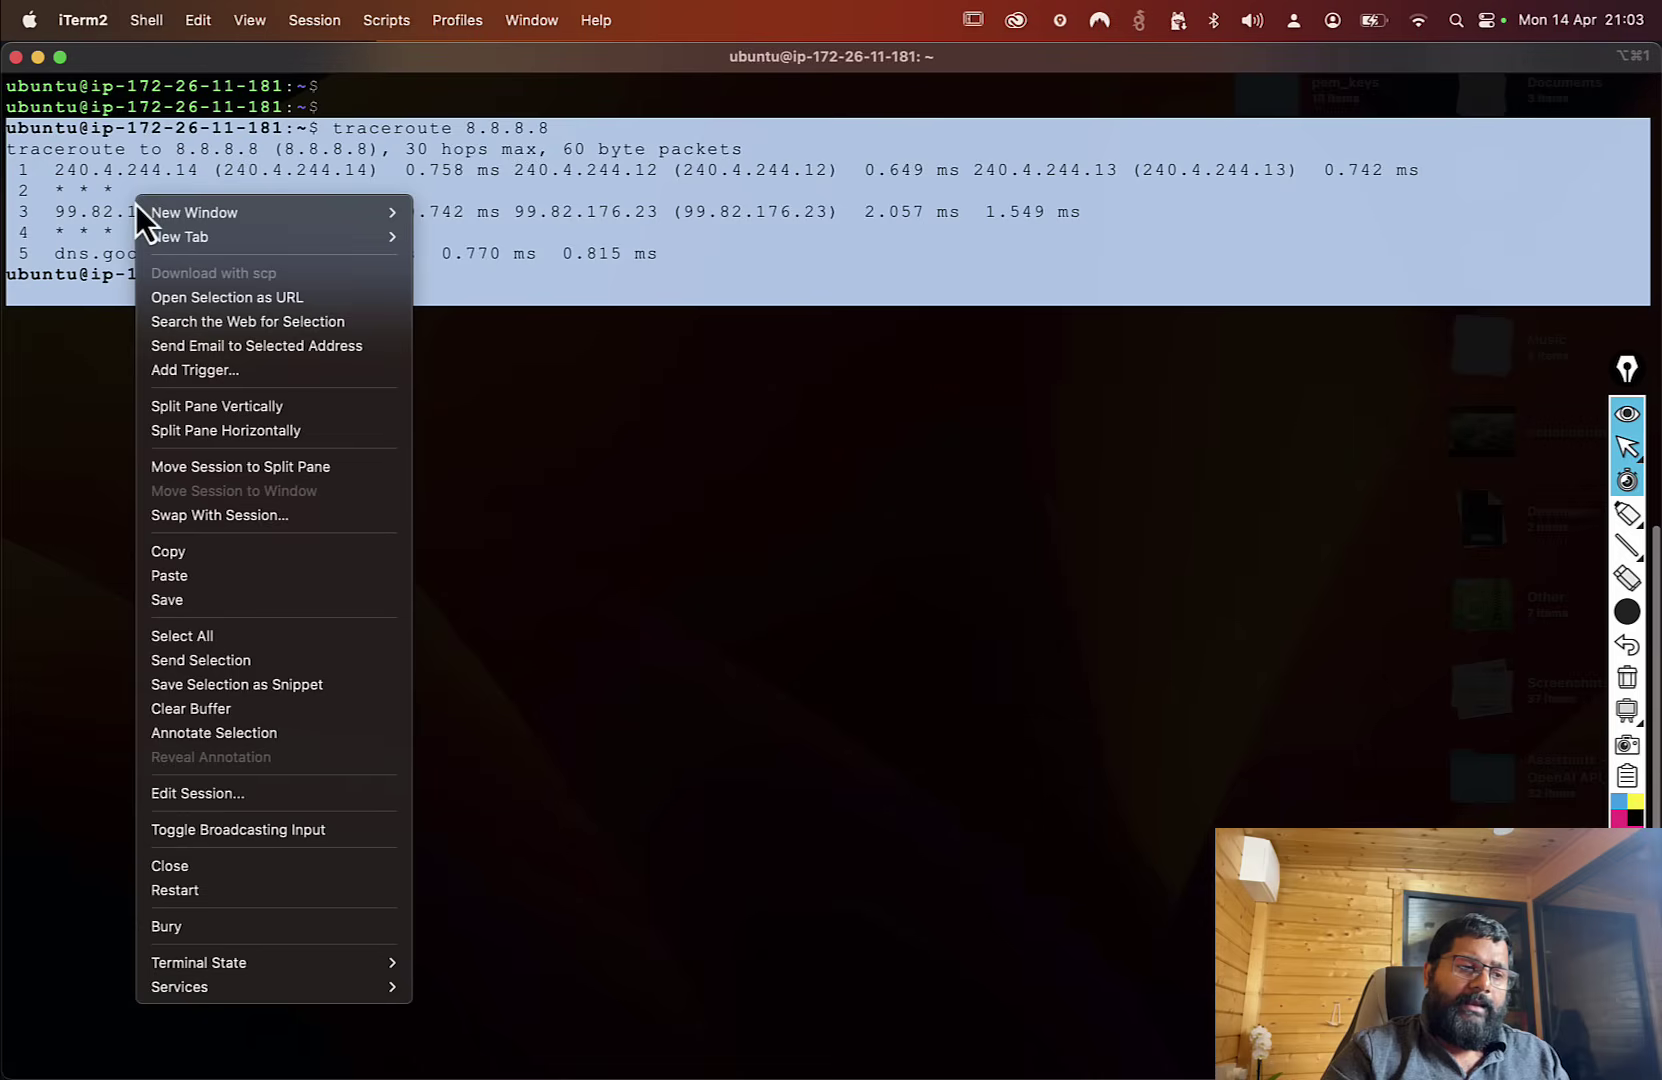
{"action": "left_click", "coordinate": [205, 553]}
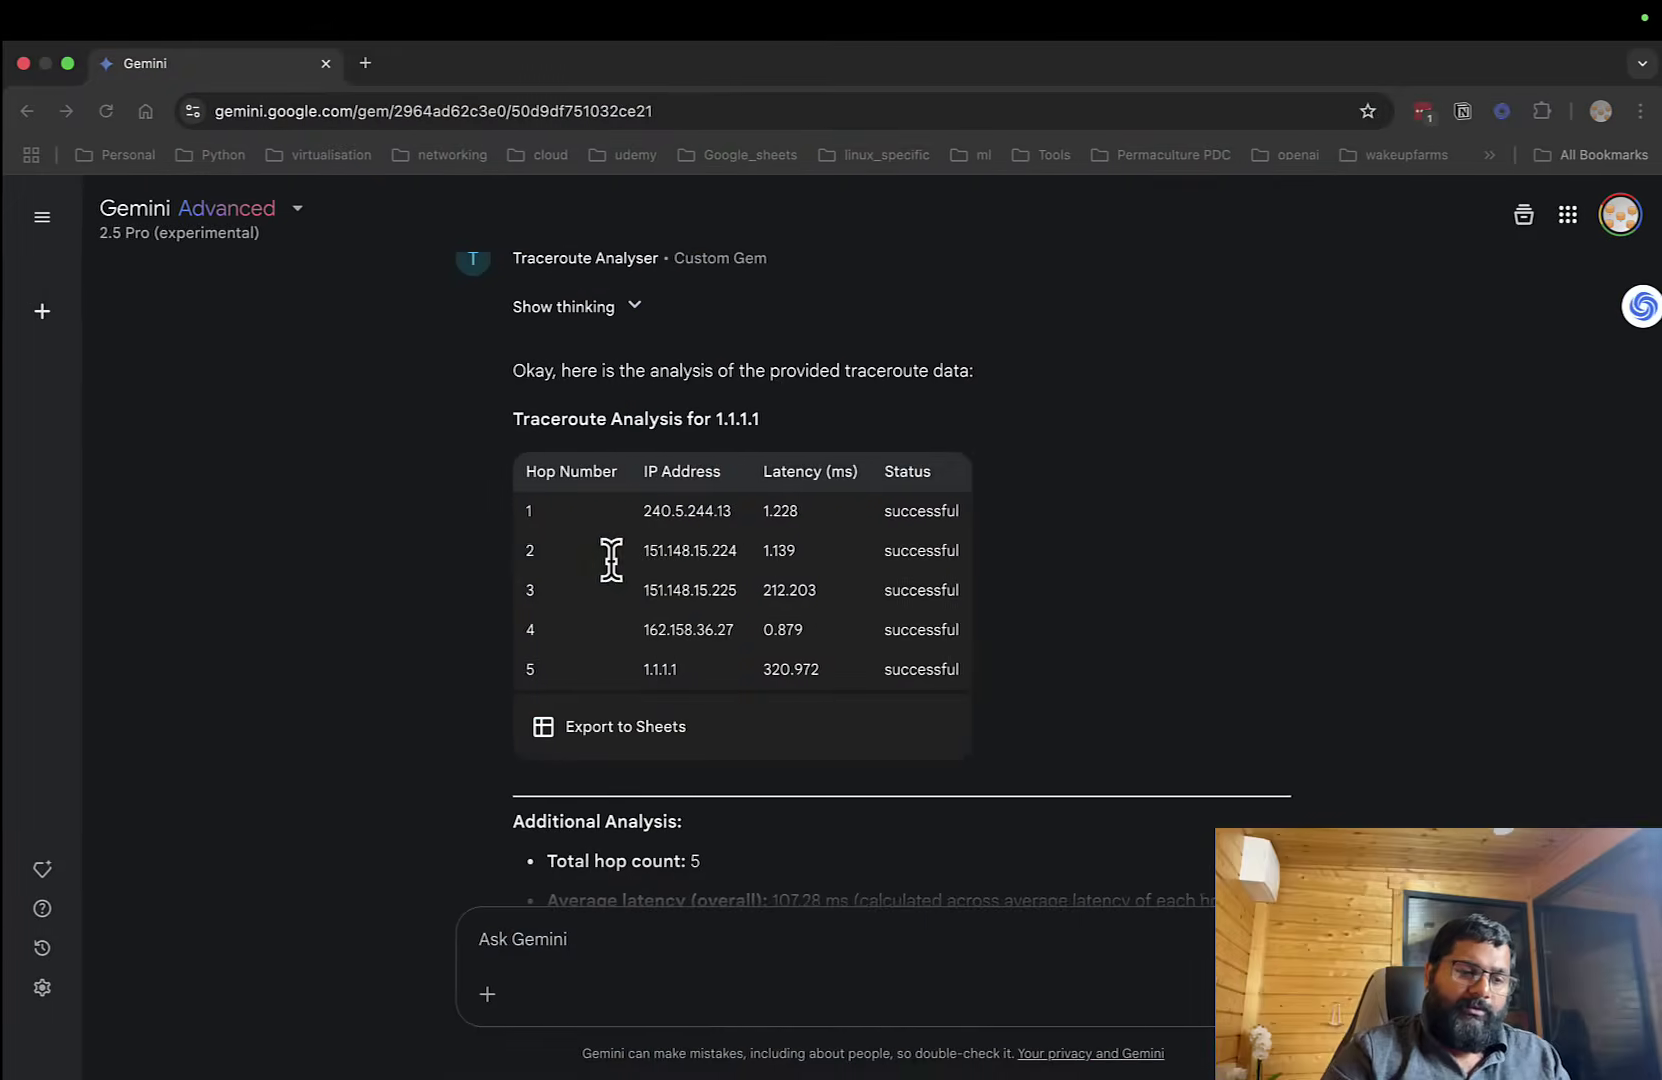
Paste the 8.8.8.8 traceroute into the Traceroute Analyser Gem and submit it.
{"action": "left_click", "coordinate": [616, 939]}
{"action": "key", "text": "ctrl+v"}
{"action": "key", "text": "ctrl+z"}
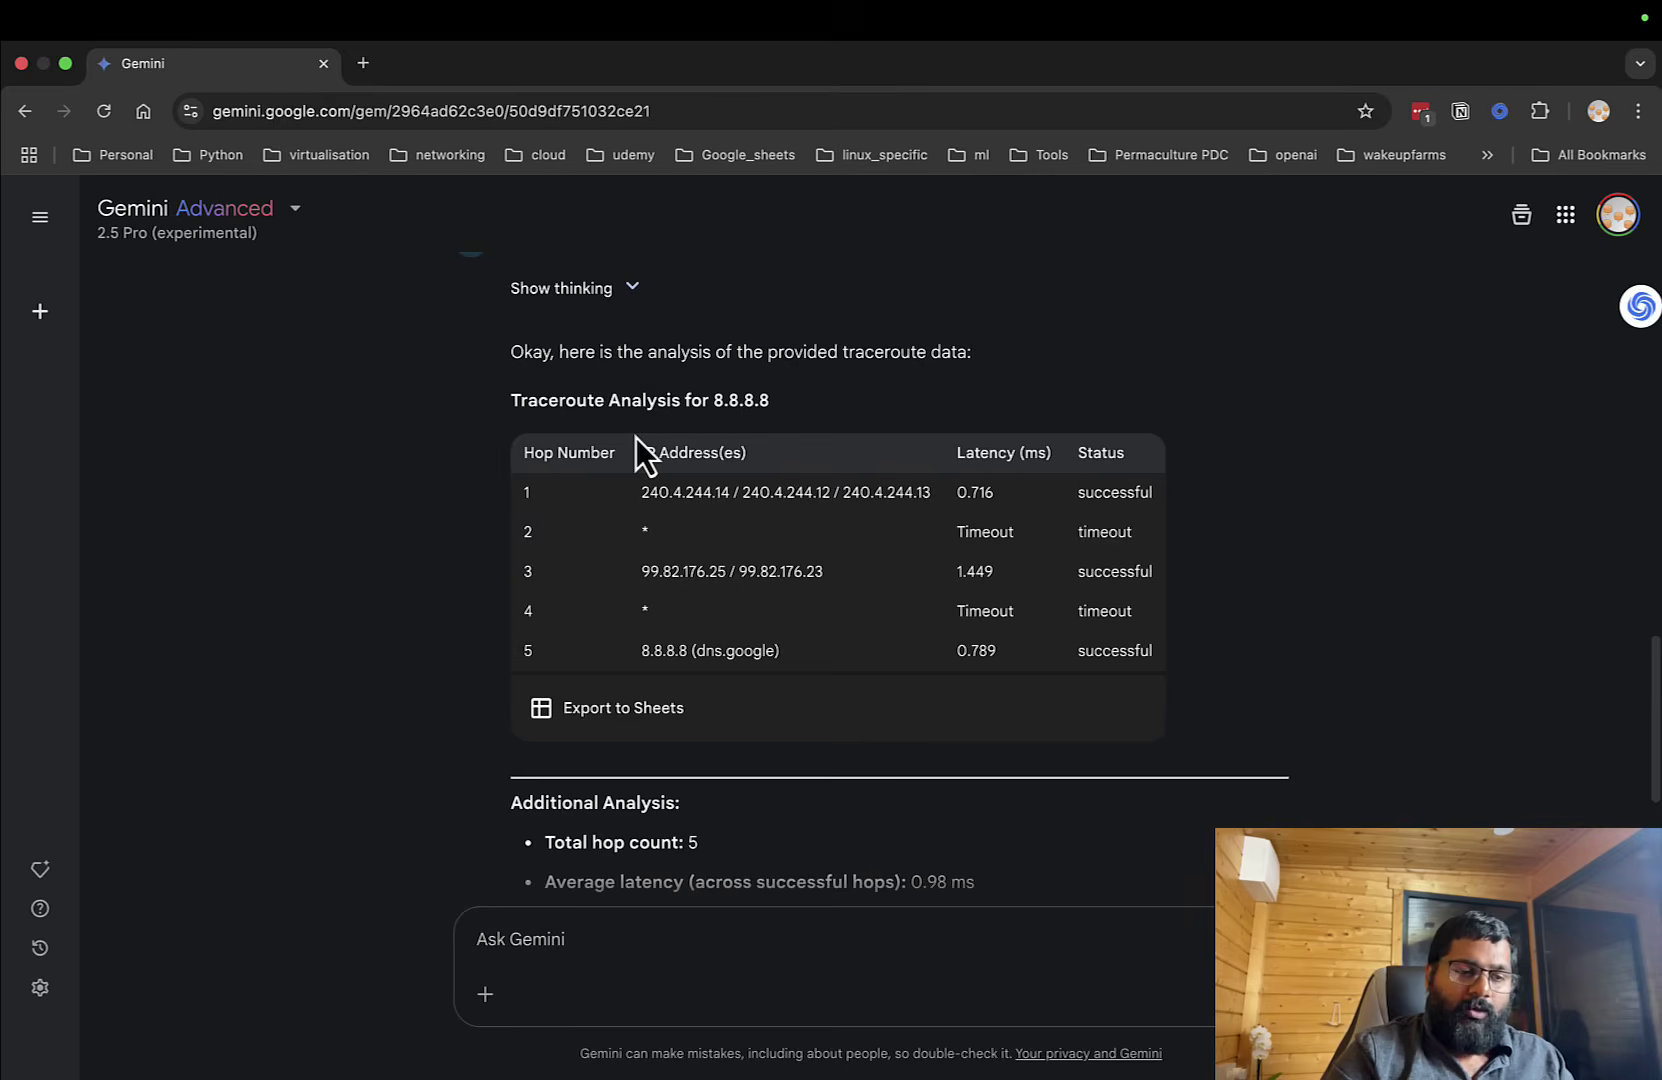
Review the Hop Number column and hop 2's asterisk timeout, then scroll through the analysis.
{"action": "double_click", "coordinate": [582, 448]}
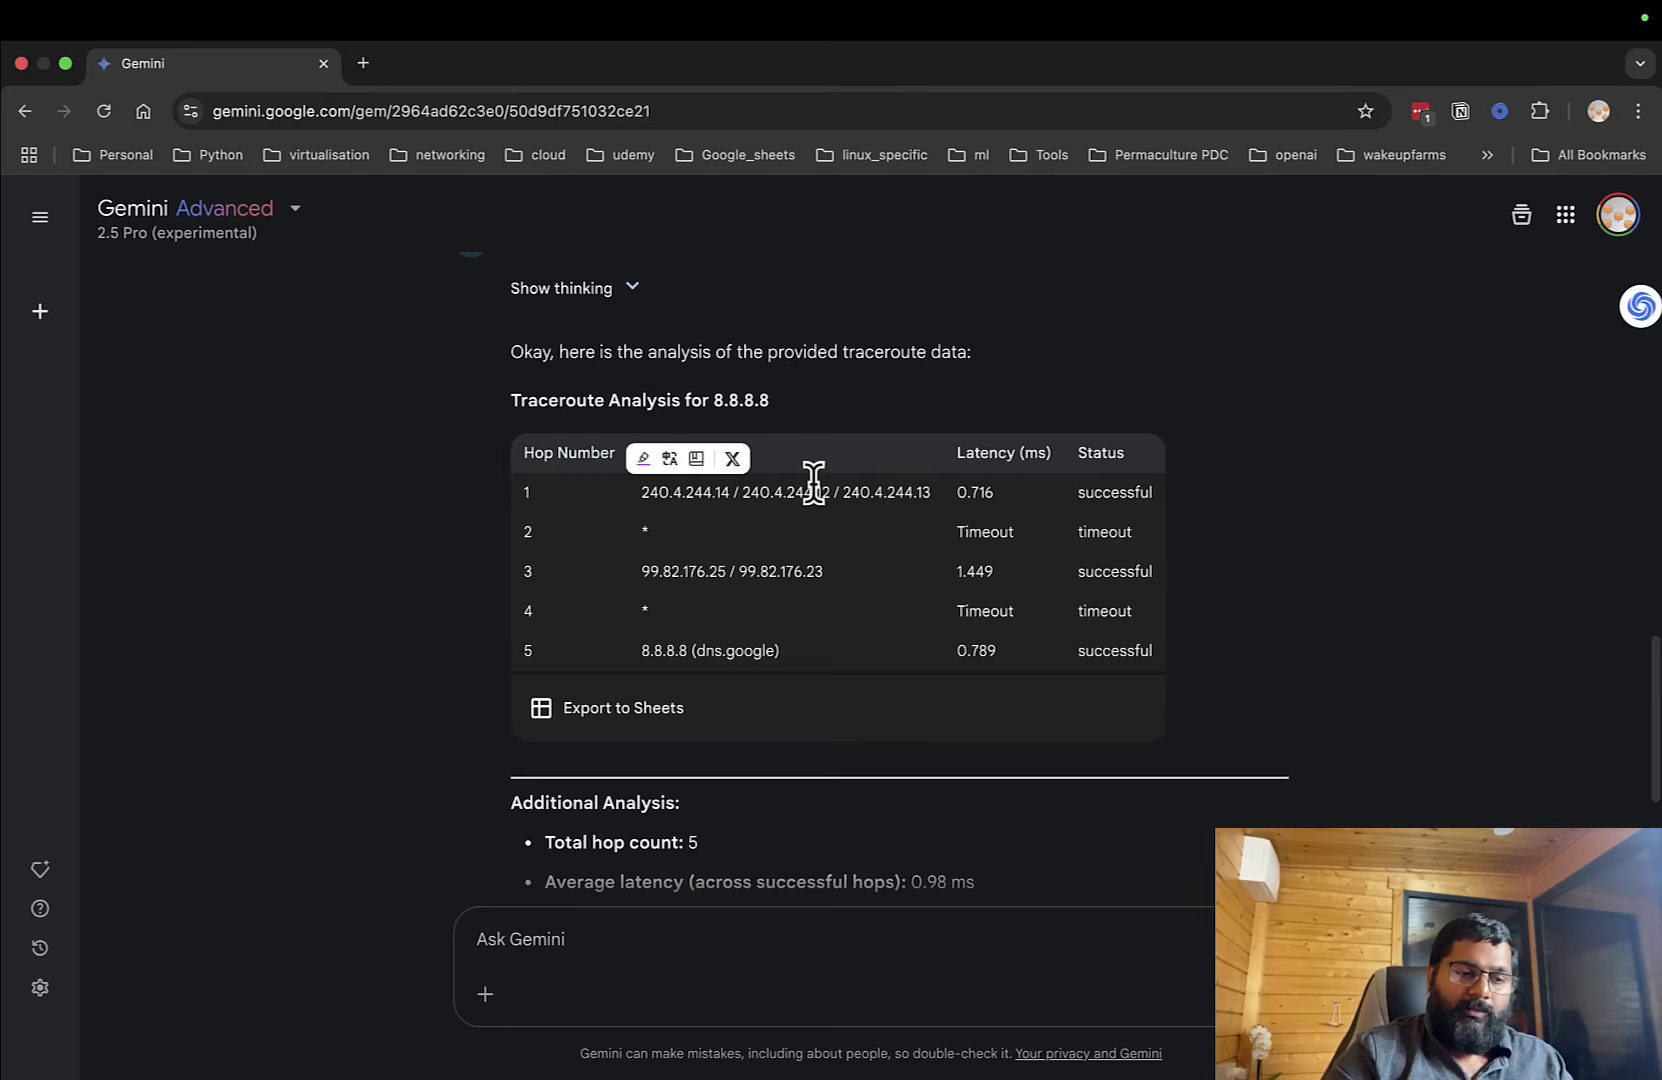
{"action": "left_click", "coordinate": [721, 445]}
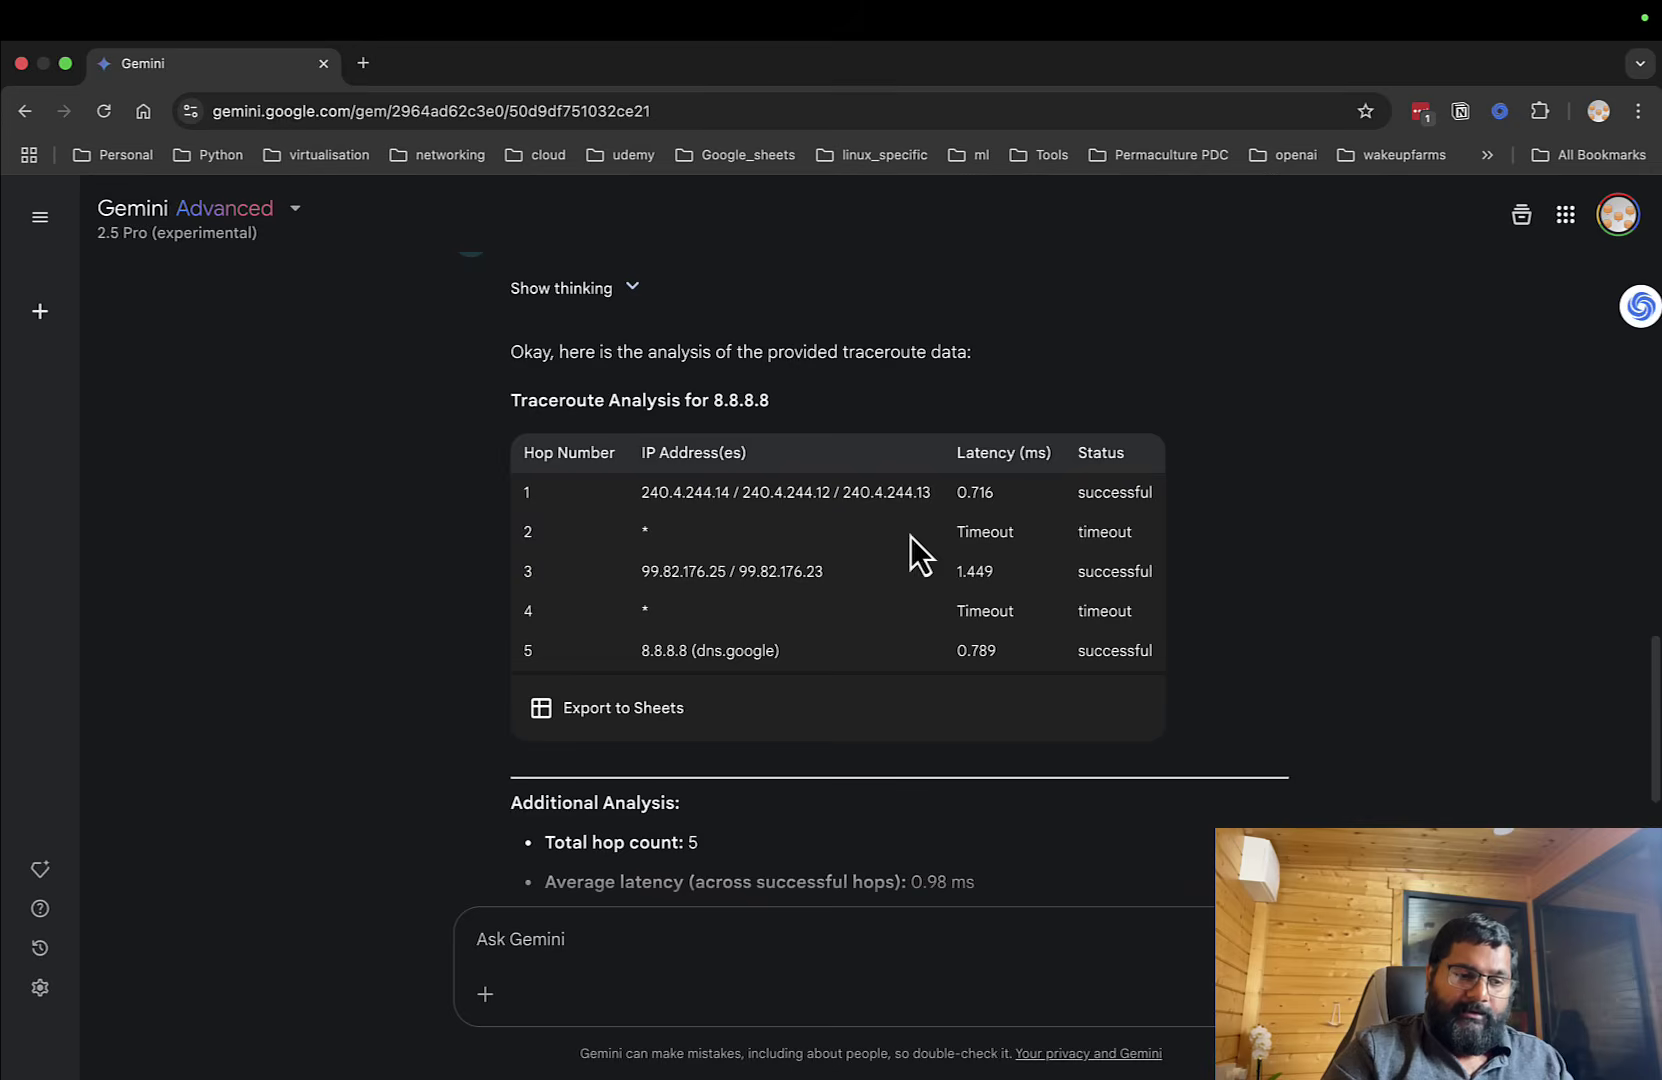
{"action": "double_click", "coordinate": [662, 526]}
{"action": "left_click", "coordinate": [975, 522]}
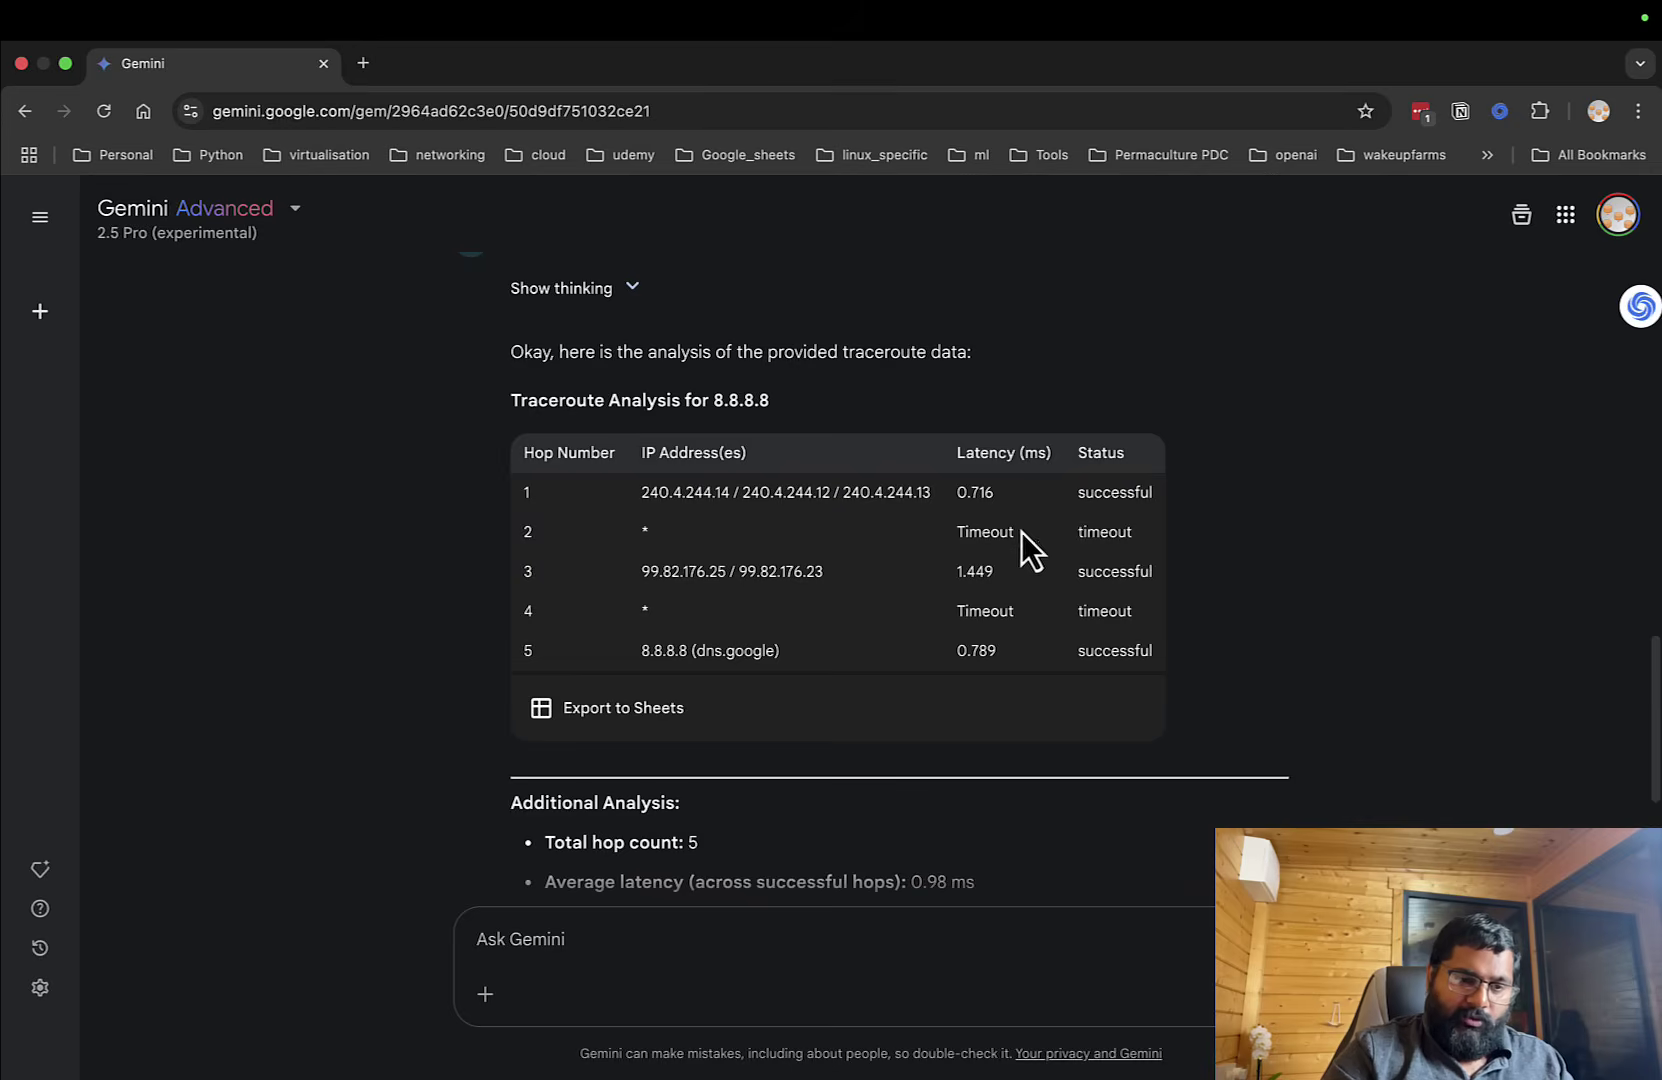
{"action": "double_click", "coordinate": [1098, 530]}
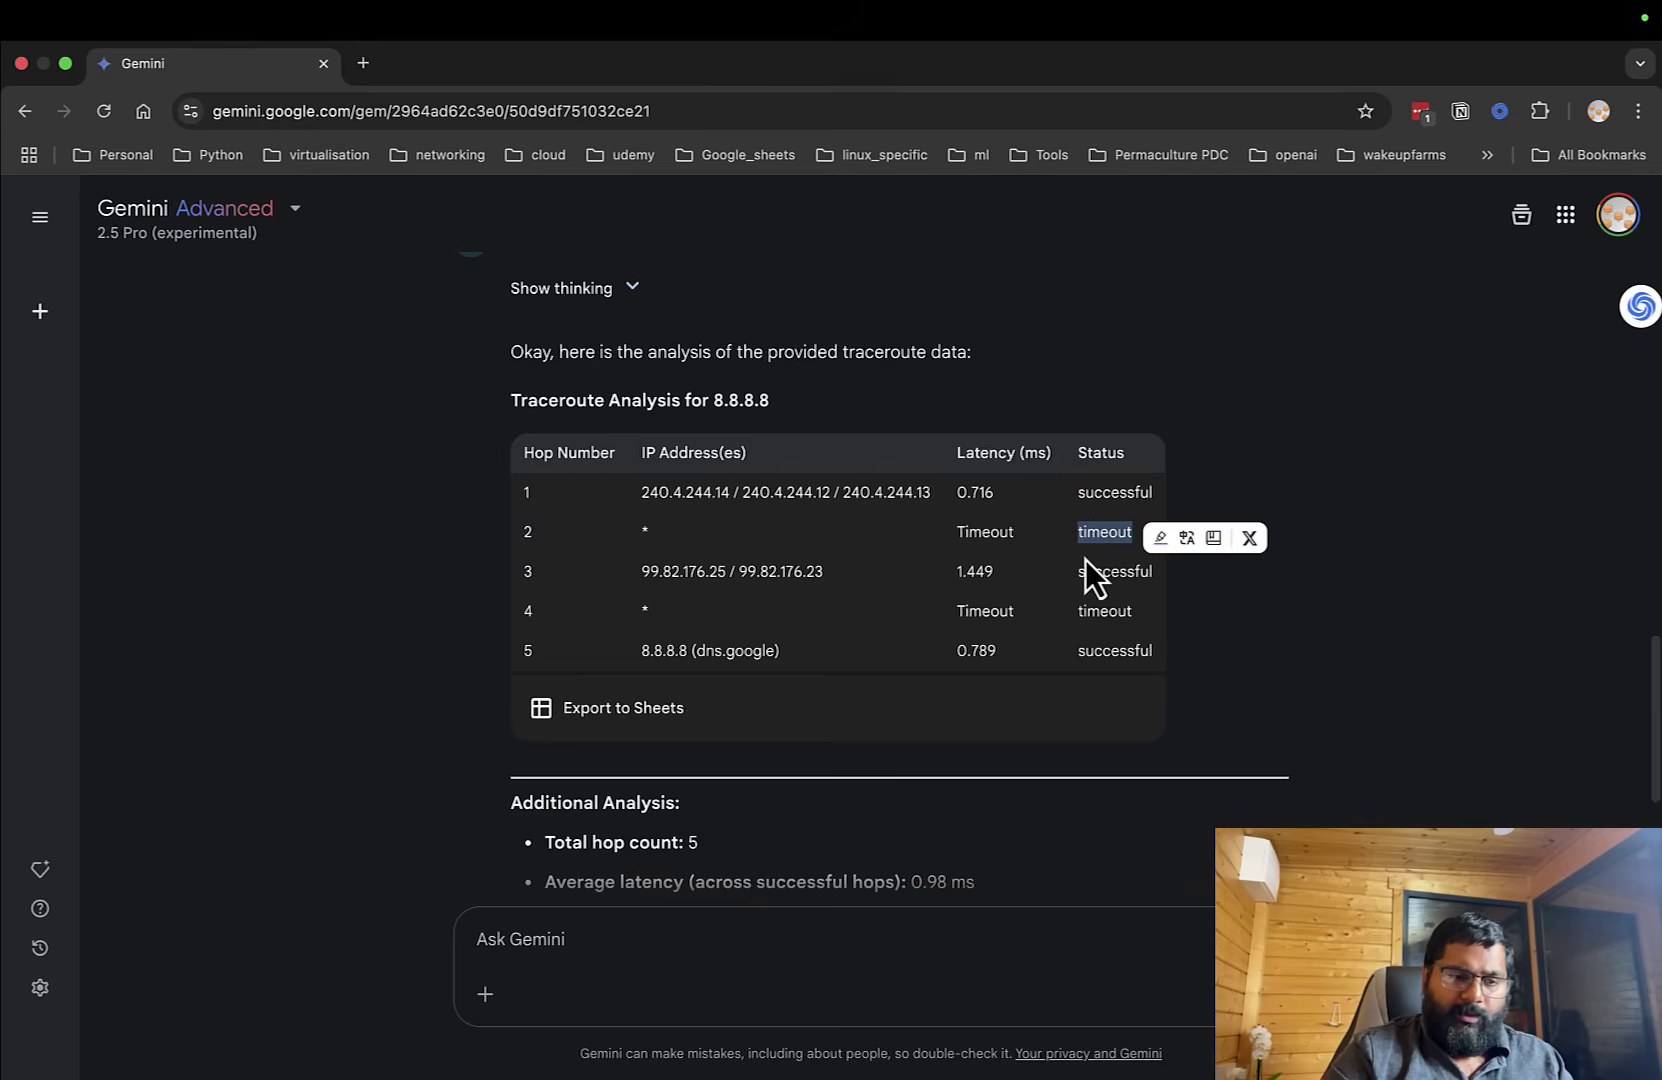
{"action": "scroll", "coordinate": [1085, 560], "scroll_direction": "down", "scroll_amount": 5}
{"action": "scroll", "coordinate": [700, 540], "scroll_direction": "down", "scroll_amount": 4}
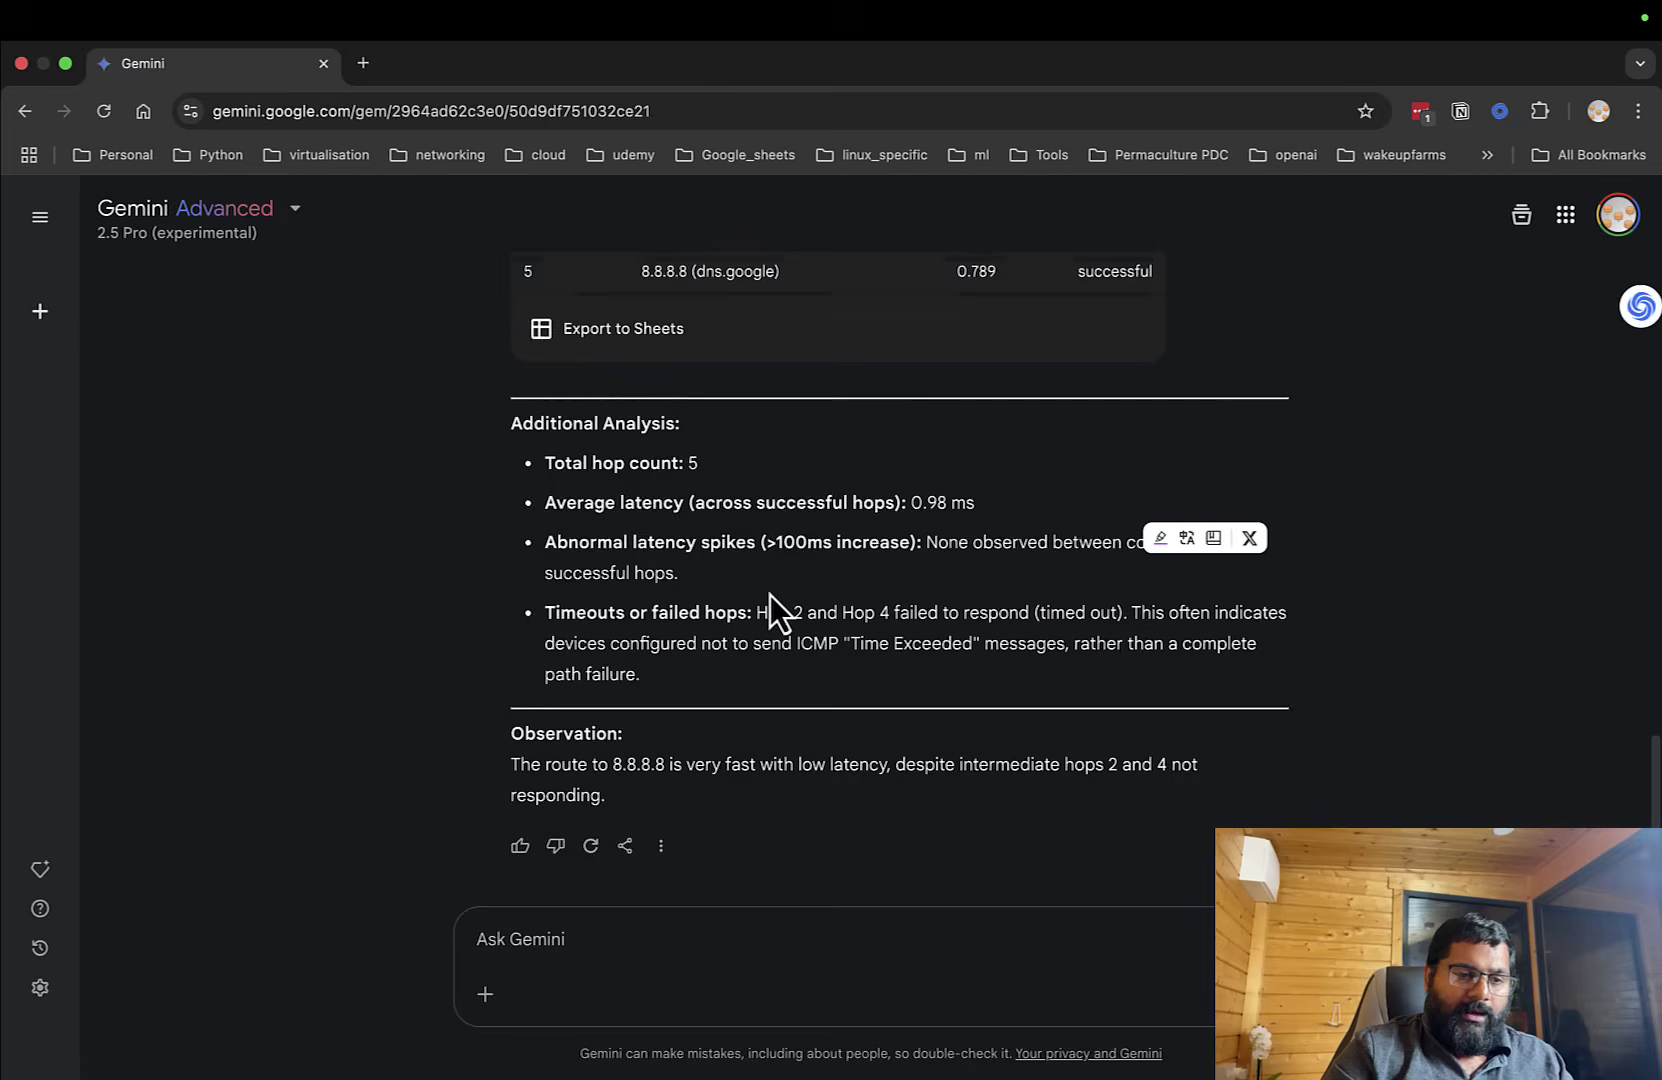
{"action": "scroll", "coordinate": [768, 588], "scroll_direction": "up", "scroll_amount": 1}
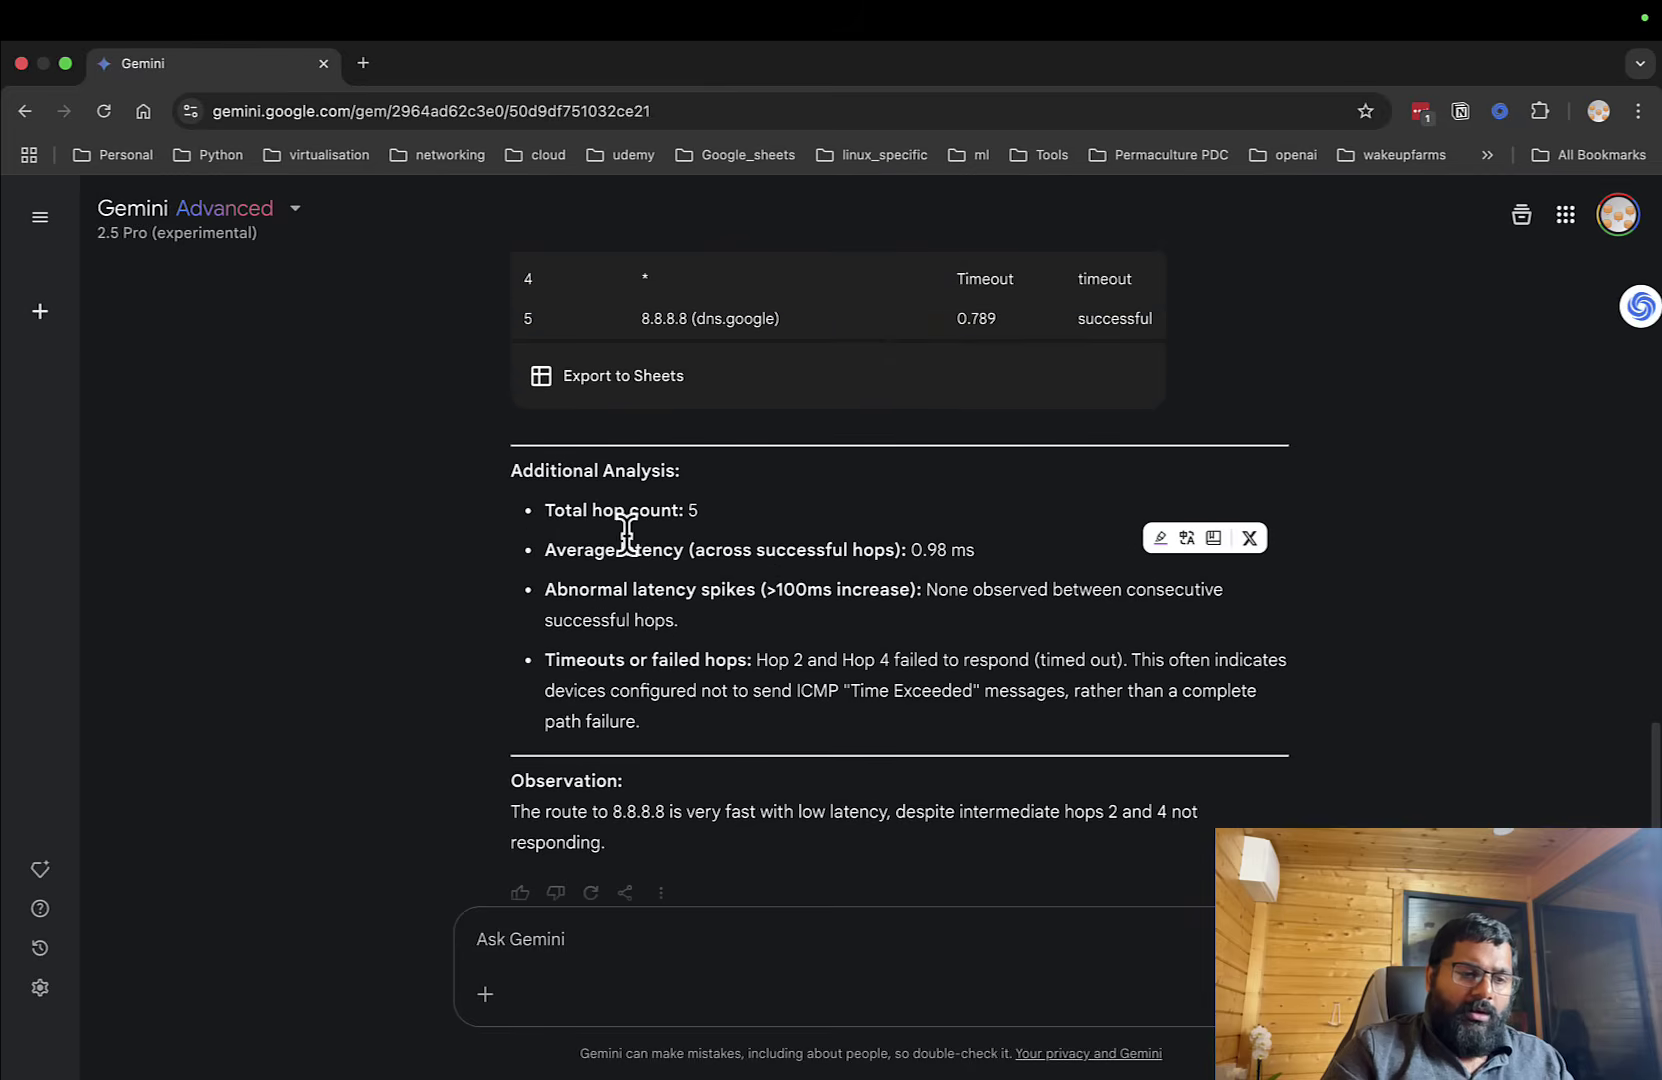
{"action": "scroll", "coordinate": [645, 548], "scroll_direction": "down", "scroll_amount": 1}
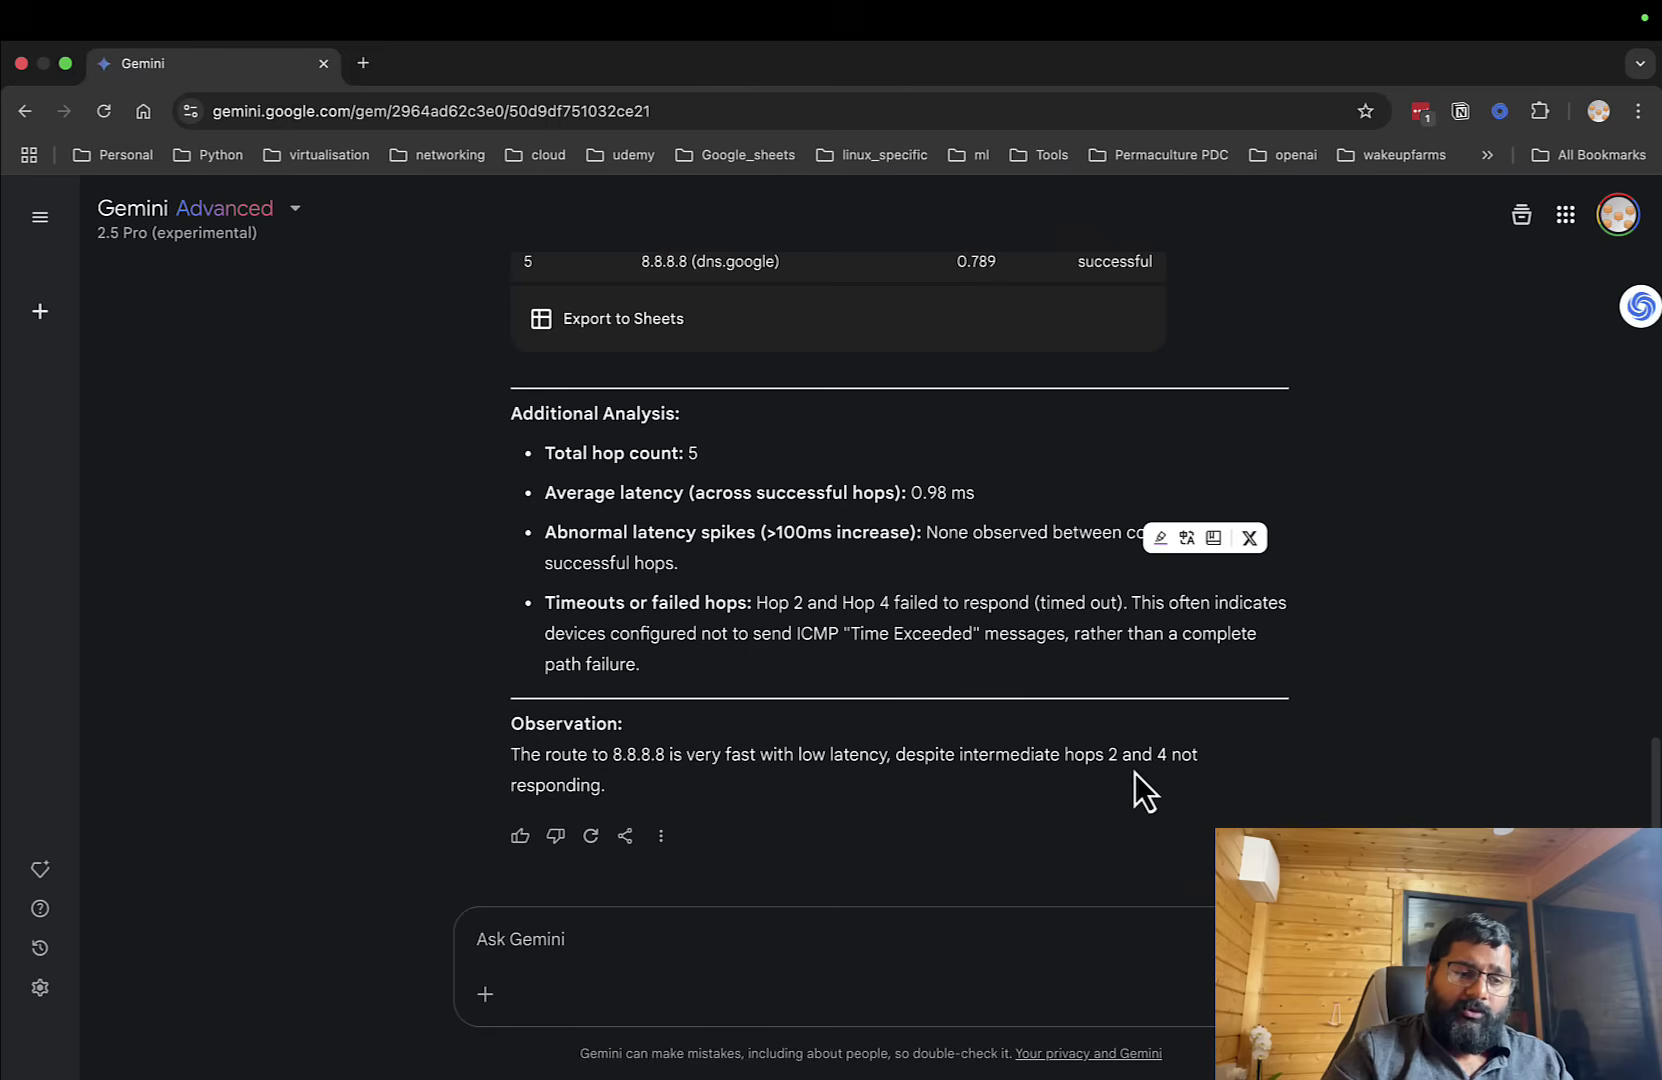
{"action": "scroll", "coordinate": [712, 778], "scroll_direction": "up", "scroll_amount": 4}
{"action": "scroll", "coordinate": [709, 781], "scroll_direction": "up", "scroll_amount": 3}
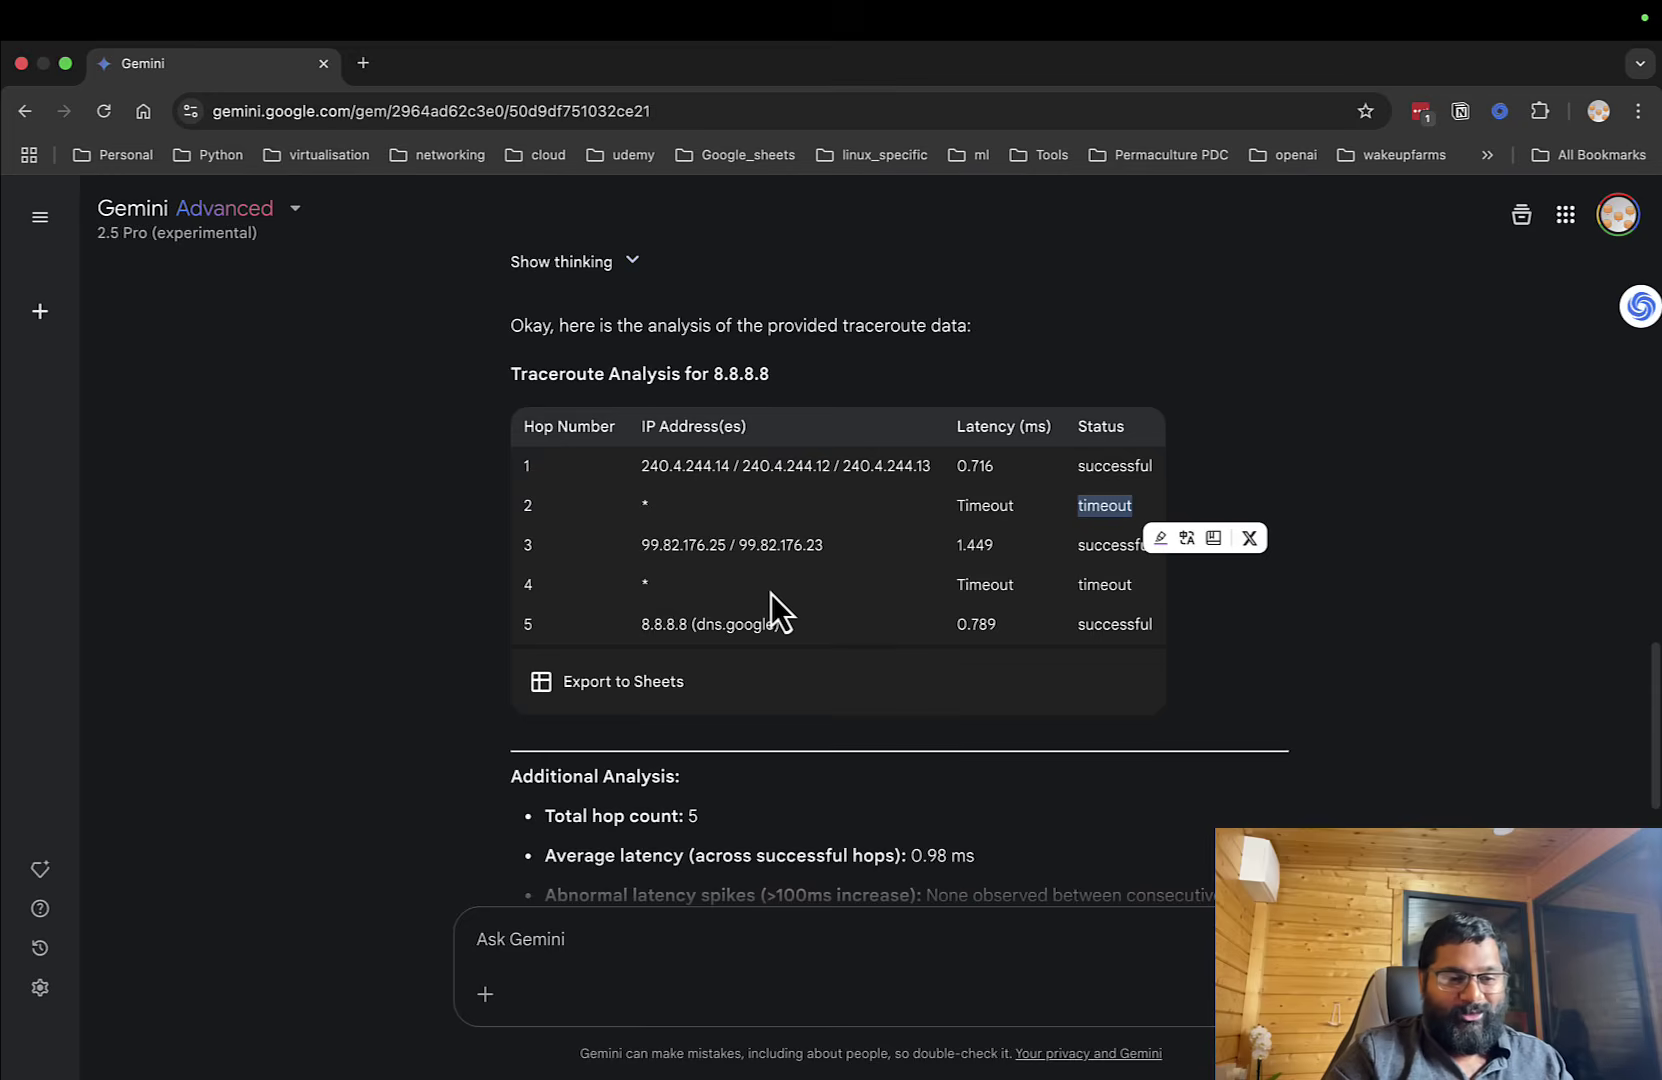
Return to the terminal and run traceroute 100.1.1.1 from a fresh prompt.
{"action": "key", "text": "ctrl+Left"}
{"action": "key", "text": "ctrl+Left"}
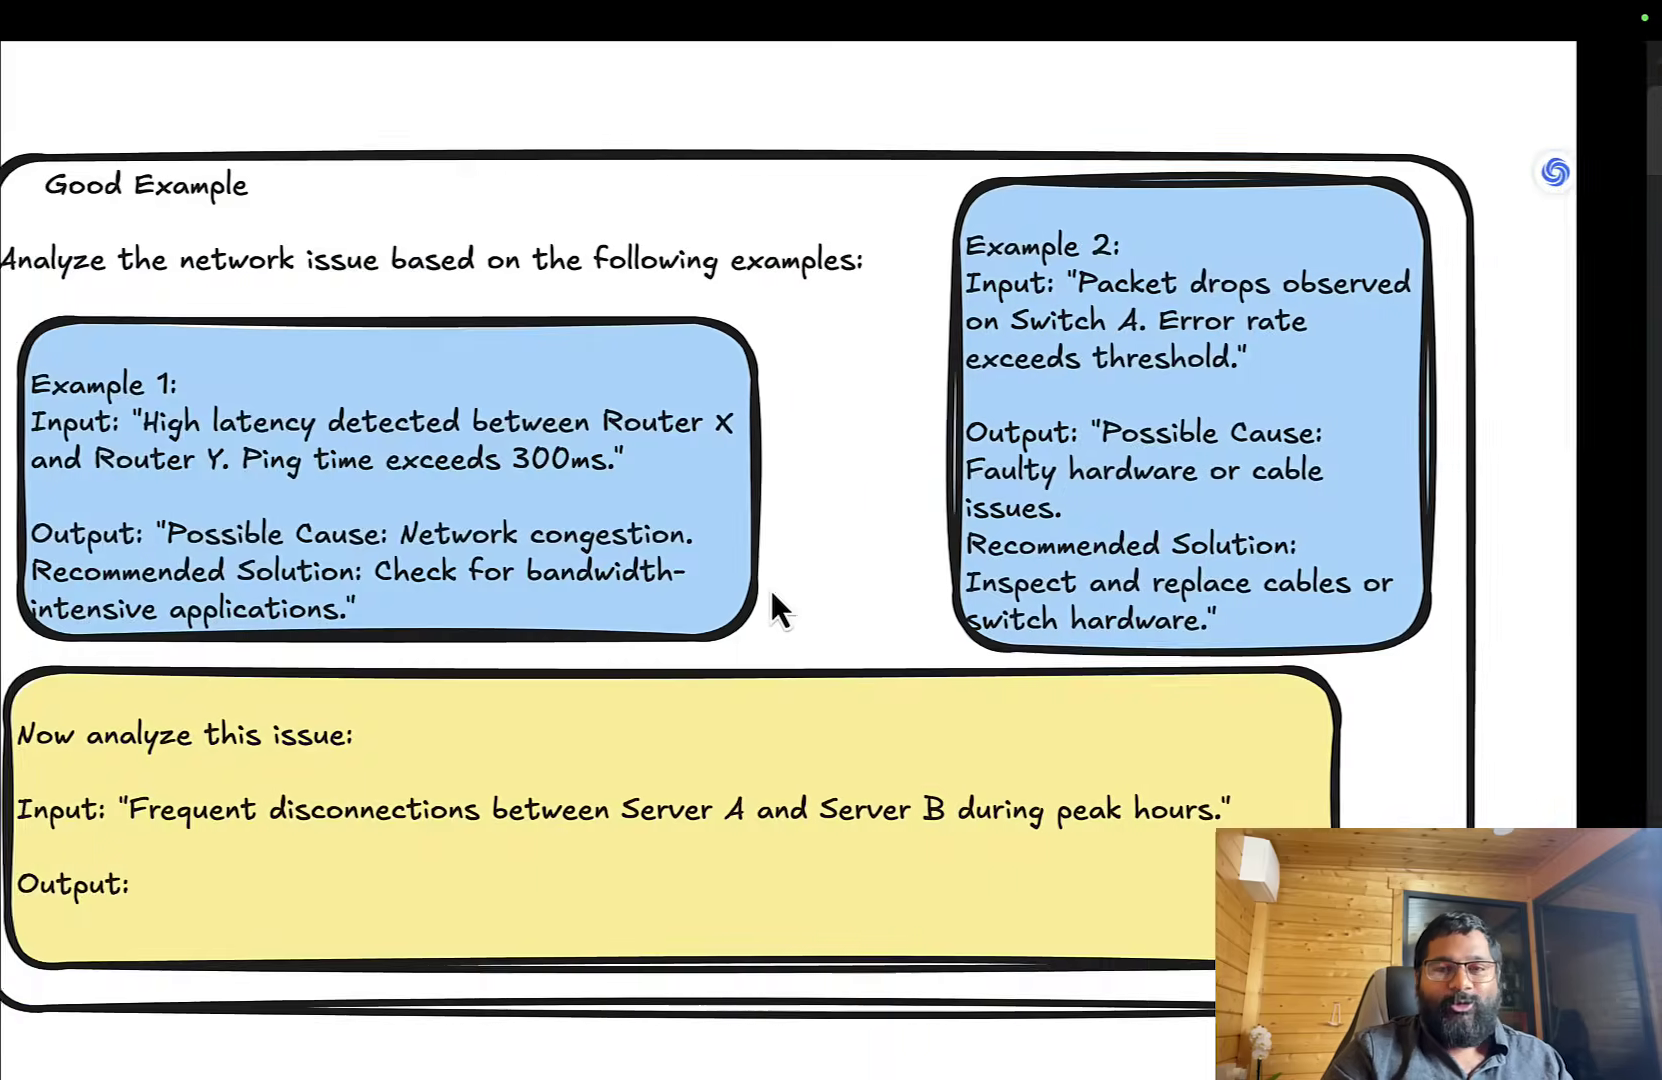
{"action": "key", "text": "ctrl+Right"}
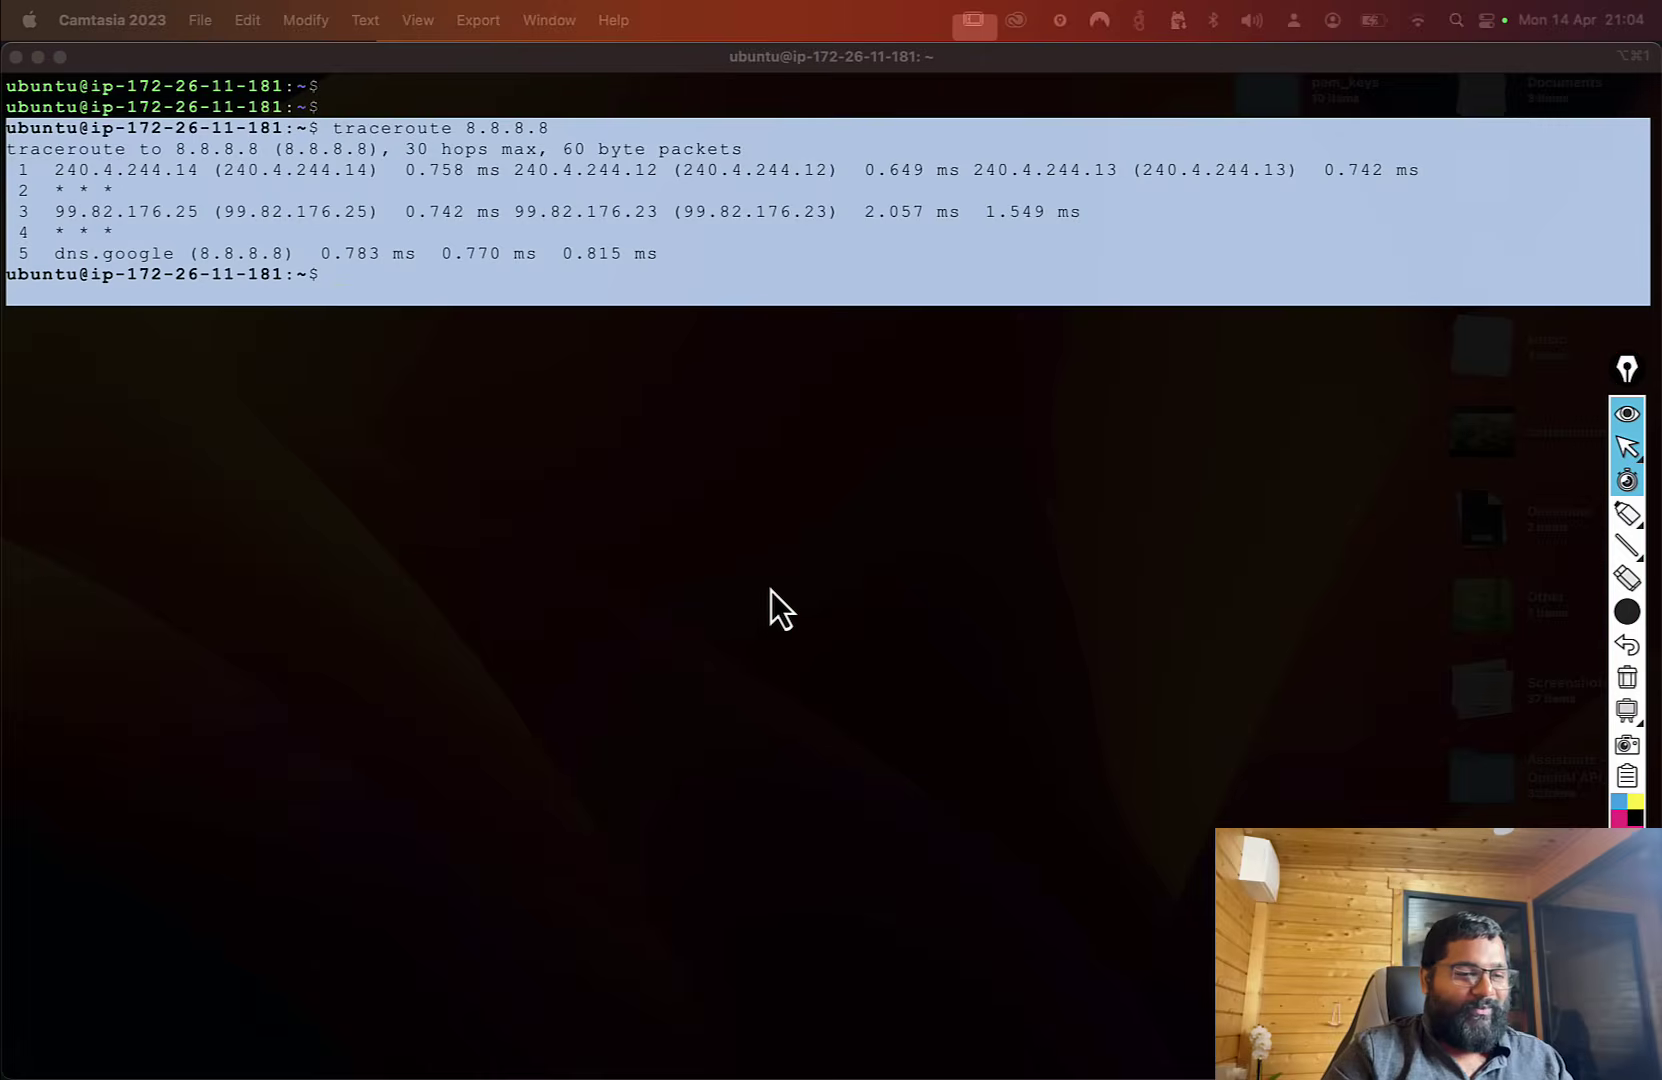
{"action": "key", "text": "ctrl+Left"}
{"action": "key", "text": "ctrl+Right"}
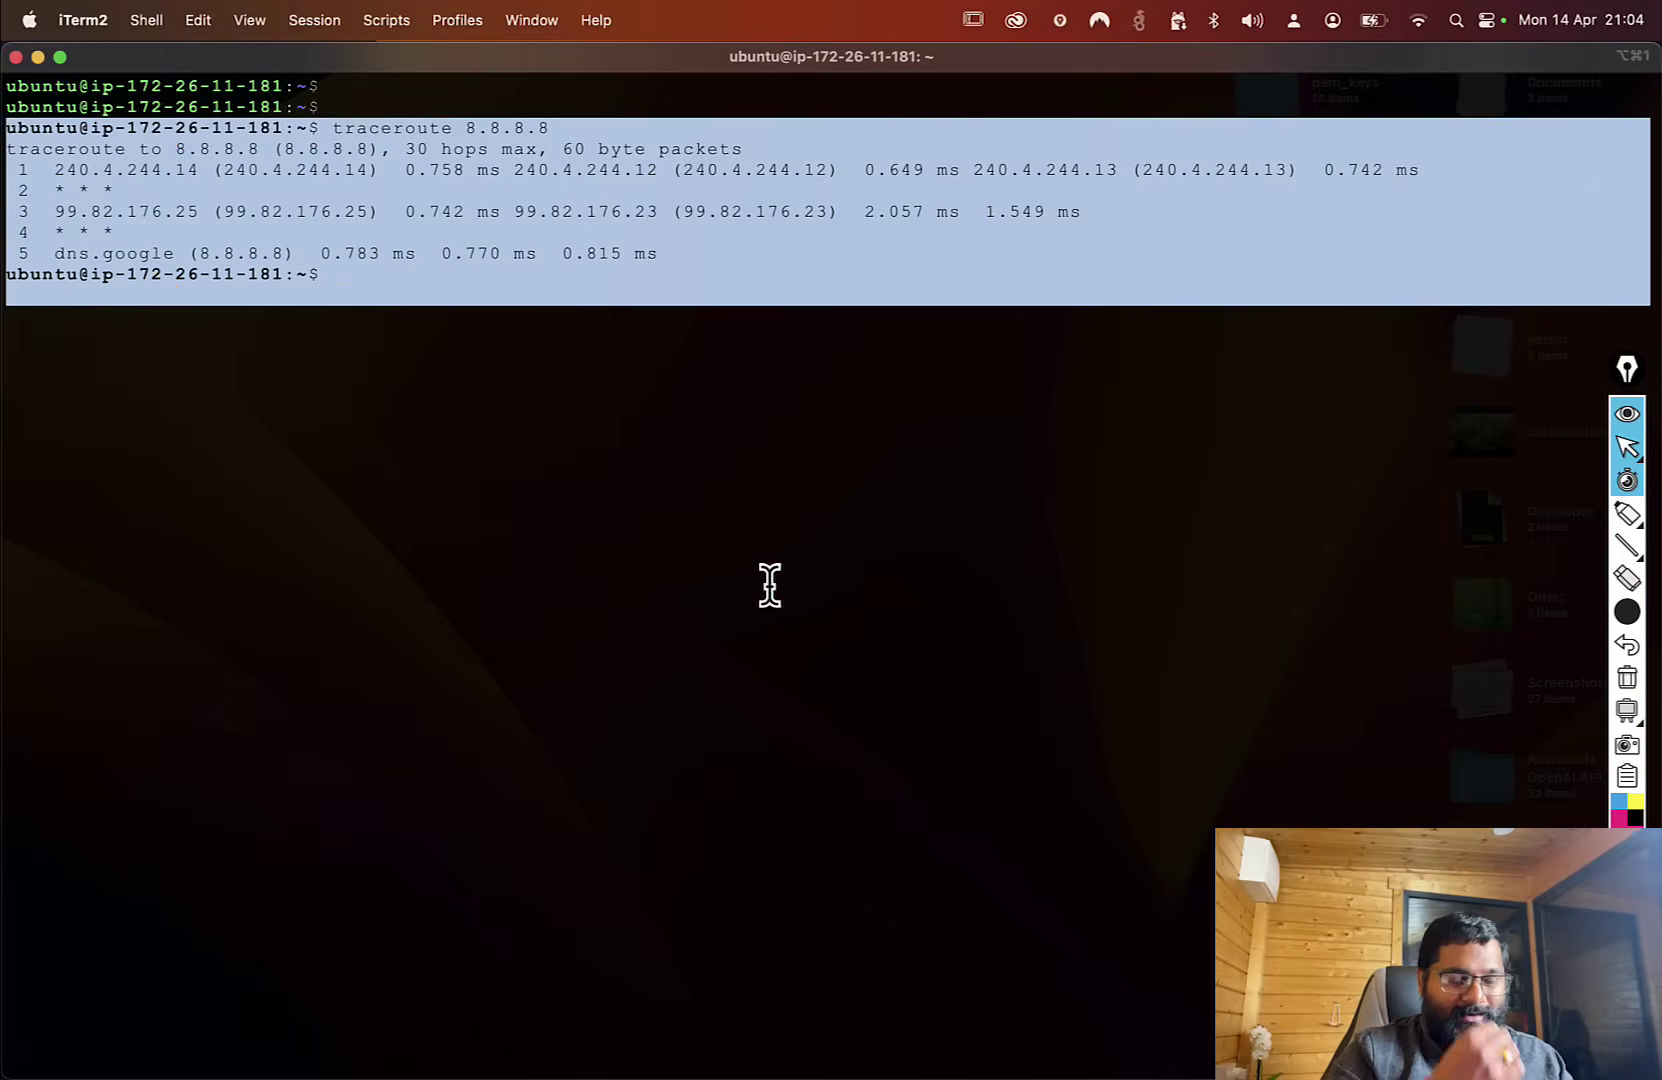
{"action": "left_click", "coordinate": [757, 564]}
{"action": "key", "text": "Return"}
{"action": "key", "text": "Return"}
{"action": "key", "text": "Return"}
{"action": "key", "text": "Return"}
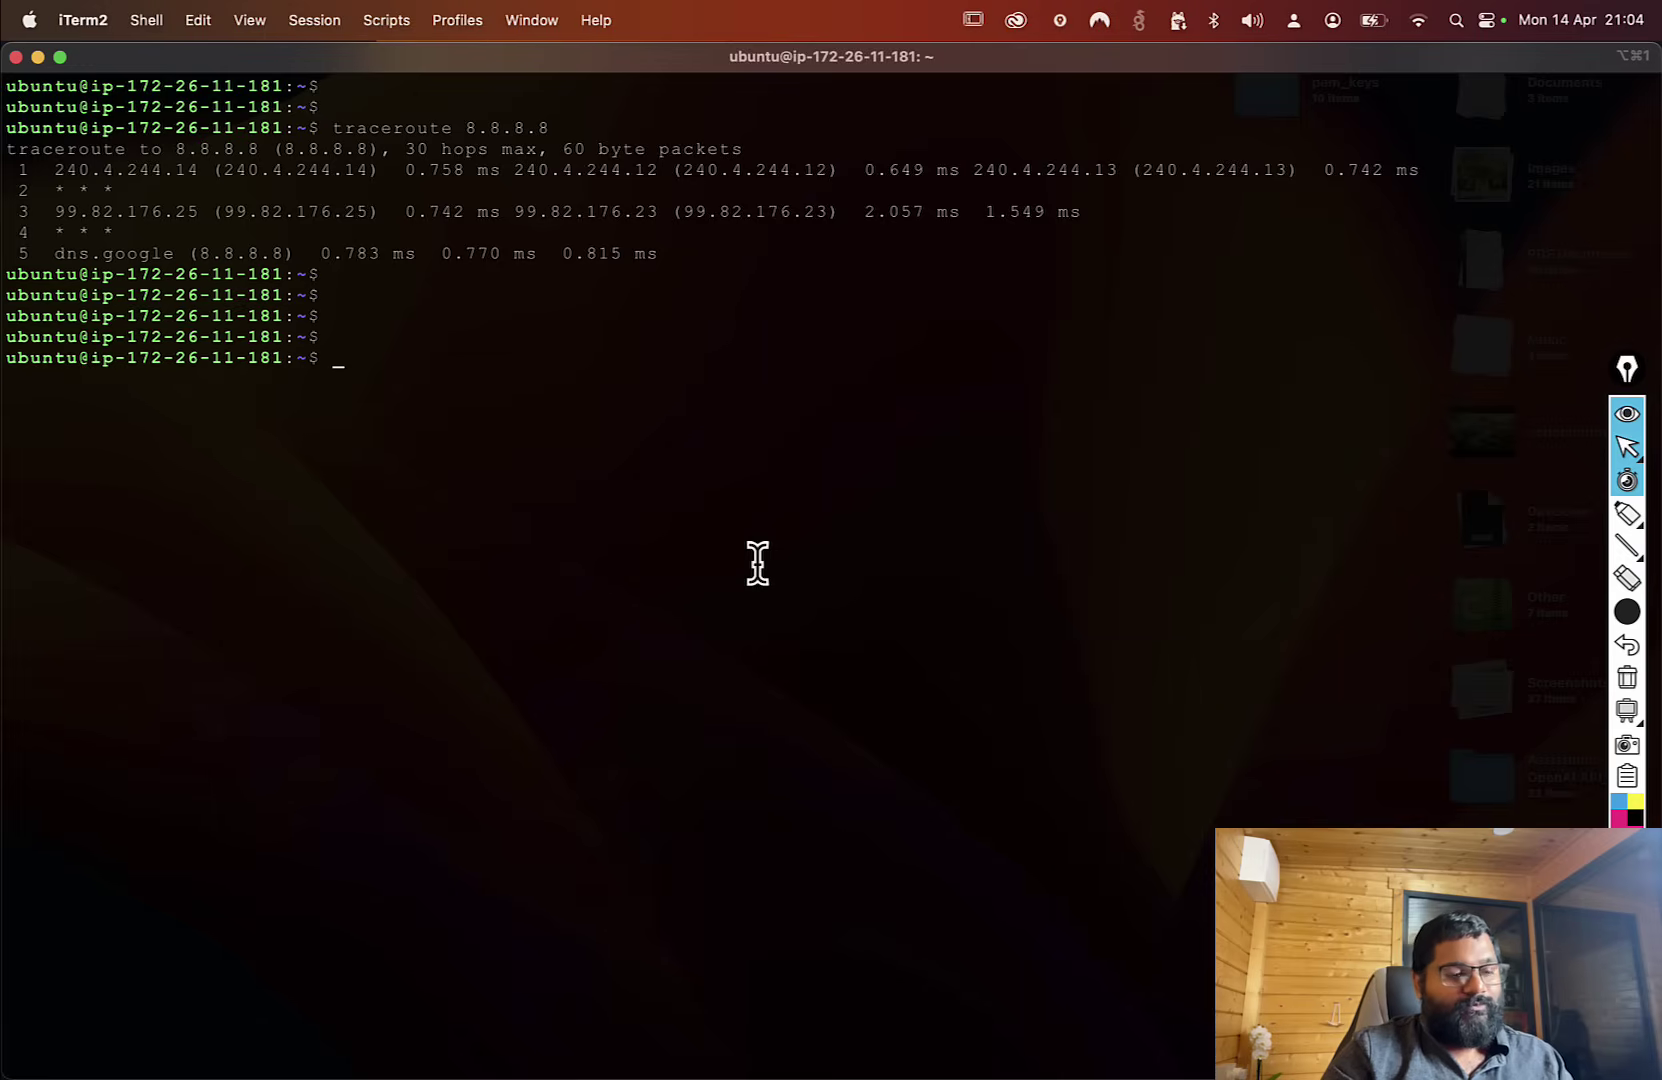
{"action": "type", "text": "traceroute 100.1.1.1"}
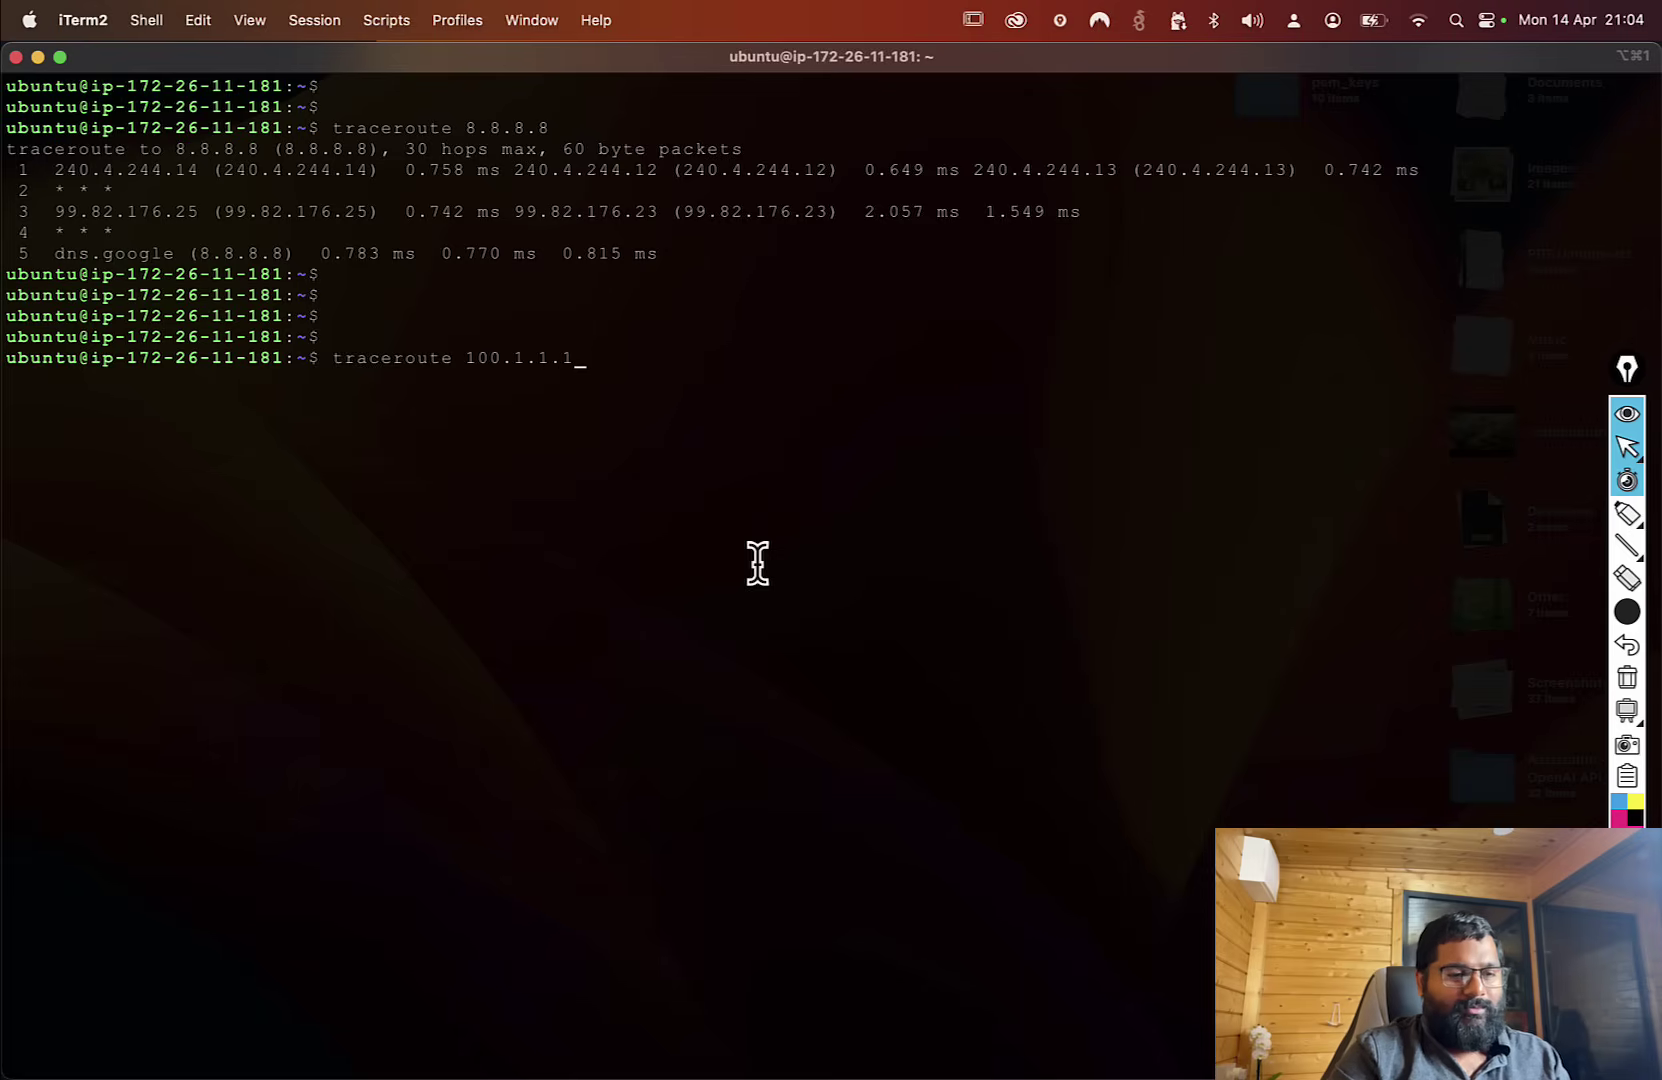
{"action": "key", "text": "Return"}
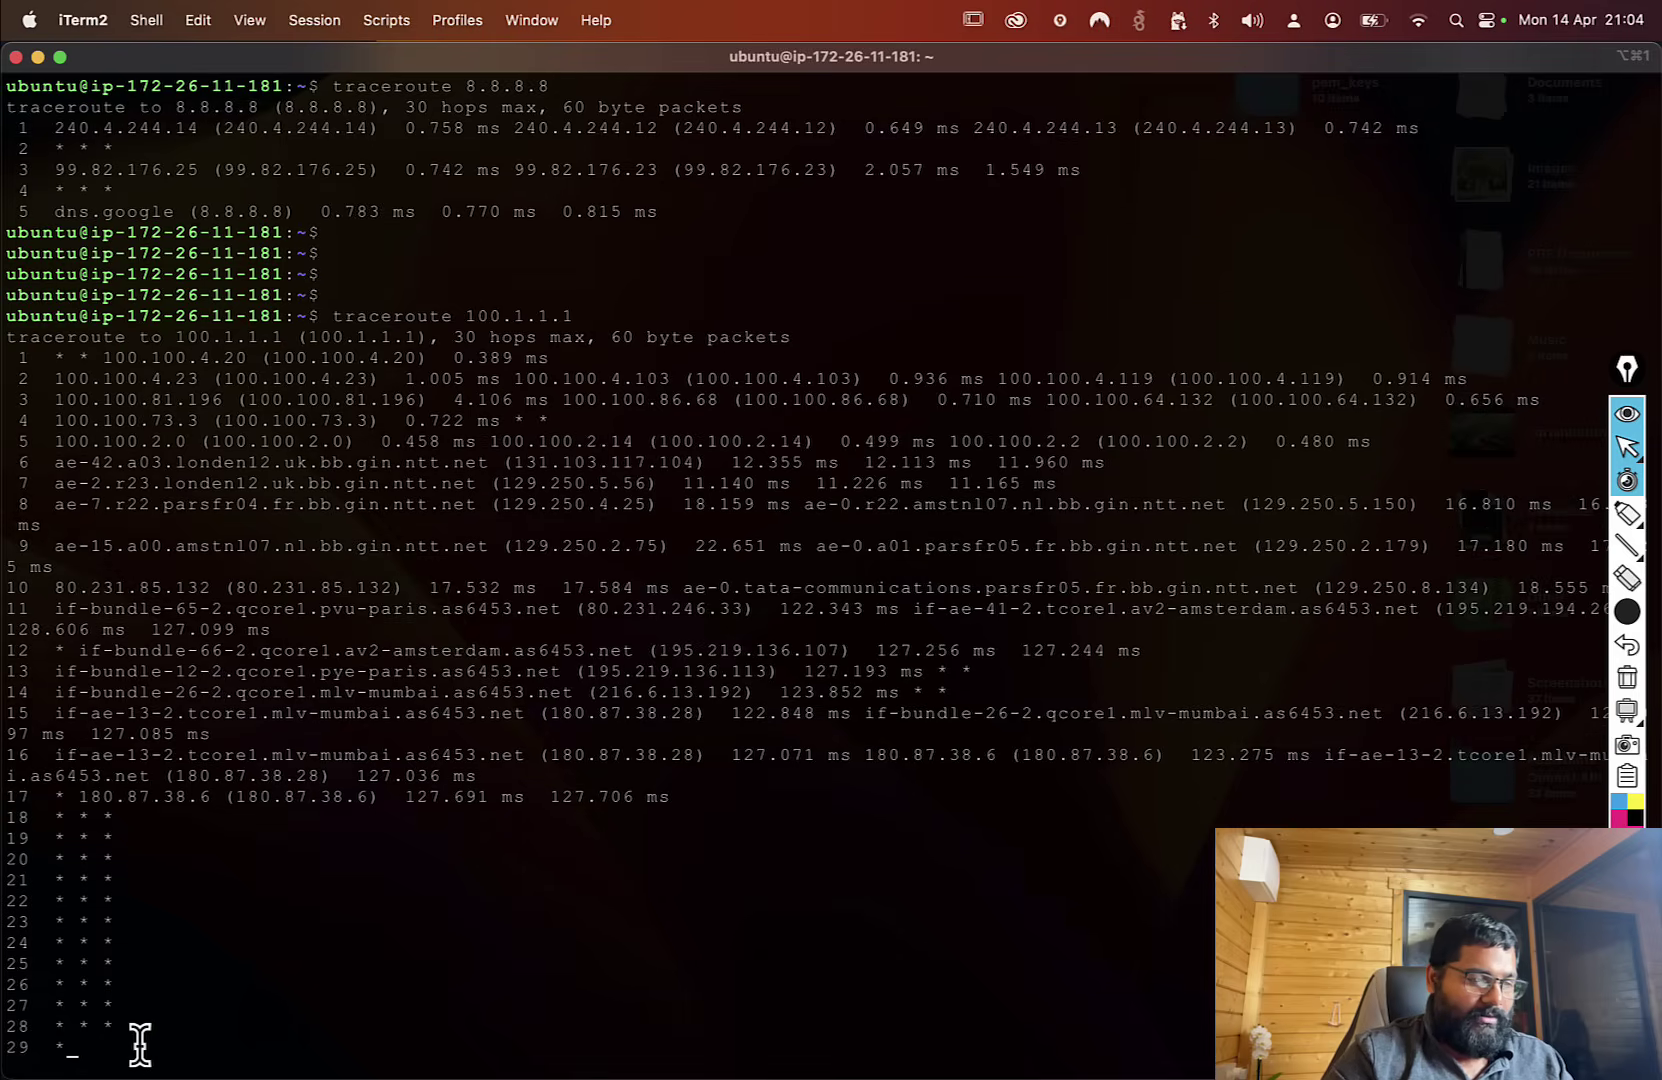
Copy the command with its 30-hop output, which times out from hop 18.
{"action": "left_click_drag", "start_coordinate": [155, 1030], "coordinate": [5, 272]}
{"action": "right_click", "coordinate": [125, 354]}
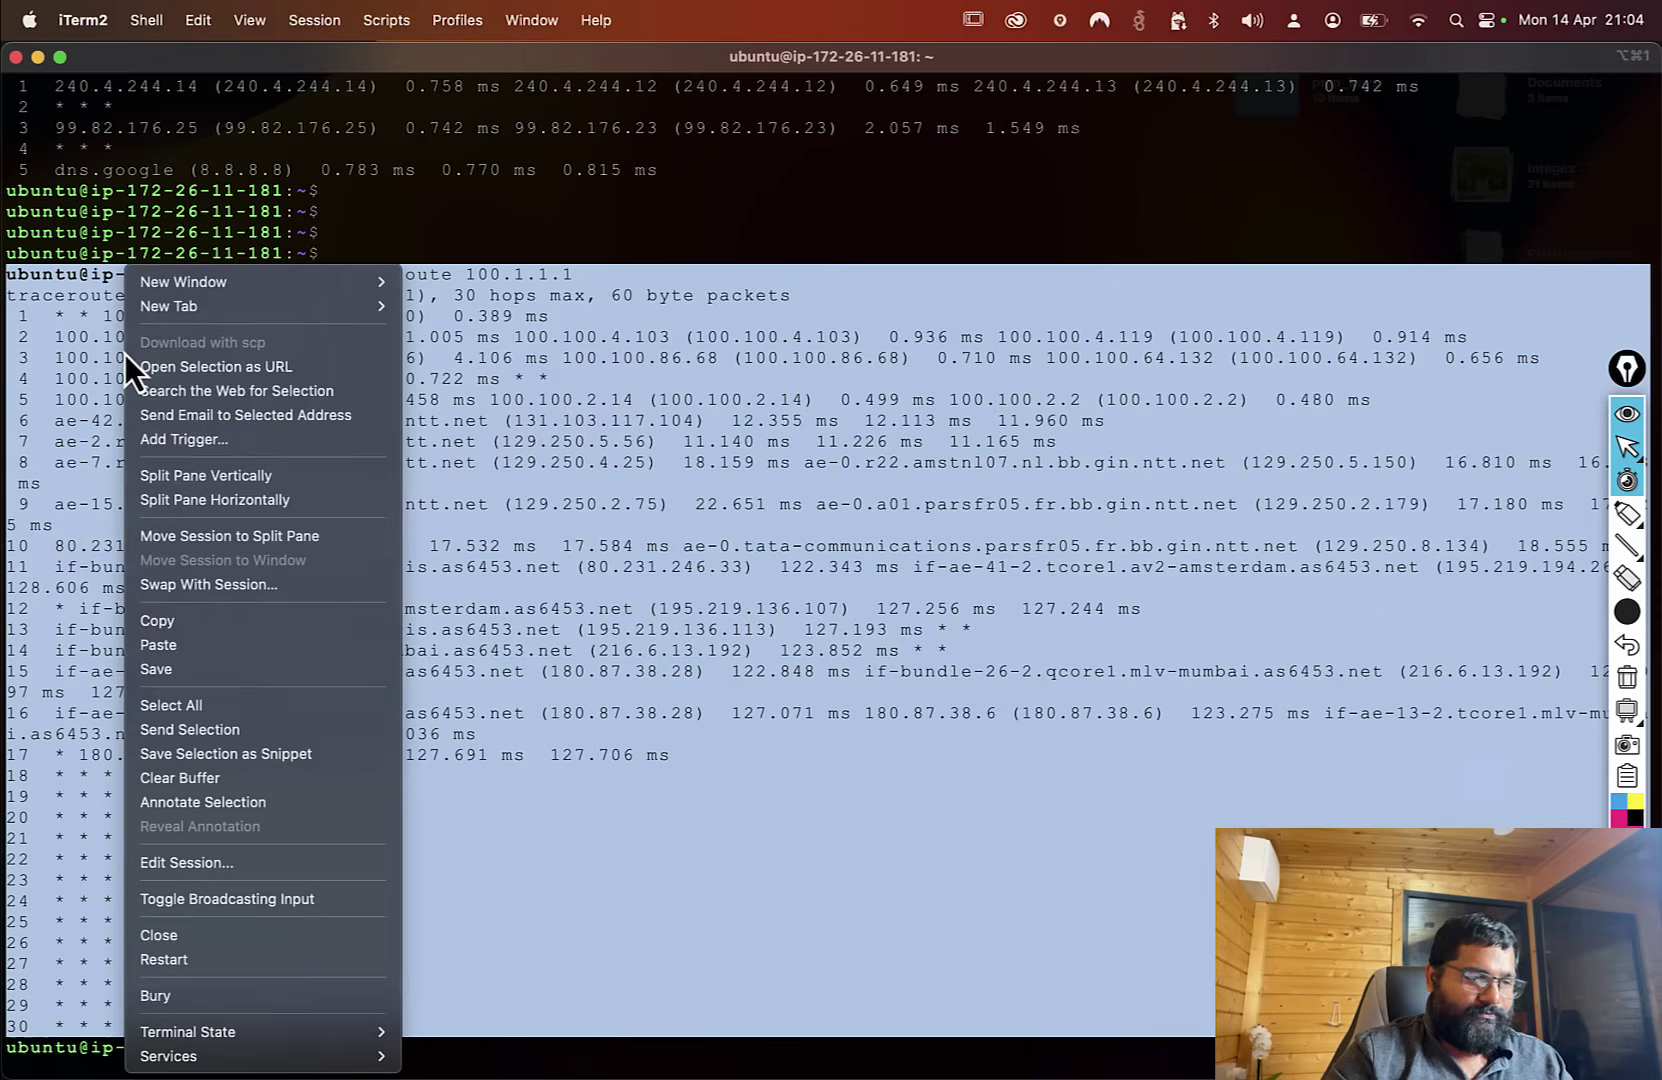
{"action": "left_click", "coordinate": [212, 615]}
{"action": "key", "text": "ctrl+Right"}
{"action": "key", "text": "ctrl+Right"}
{"action": "key", "text": "ctrl+Right"}
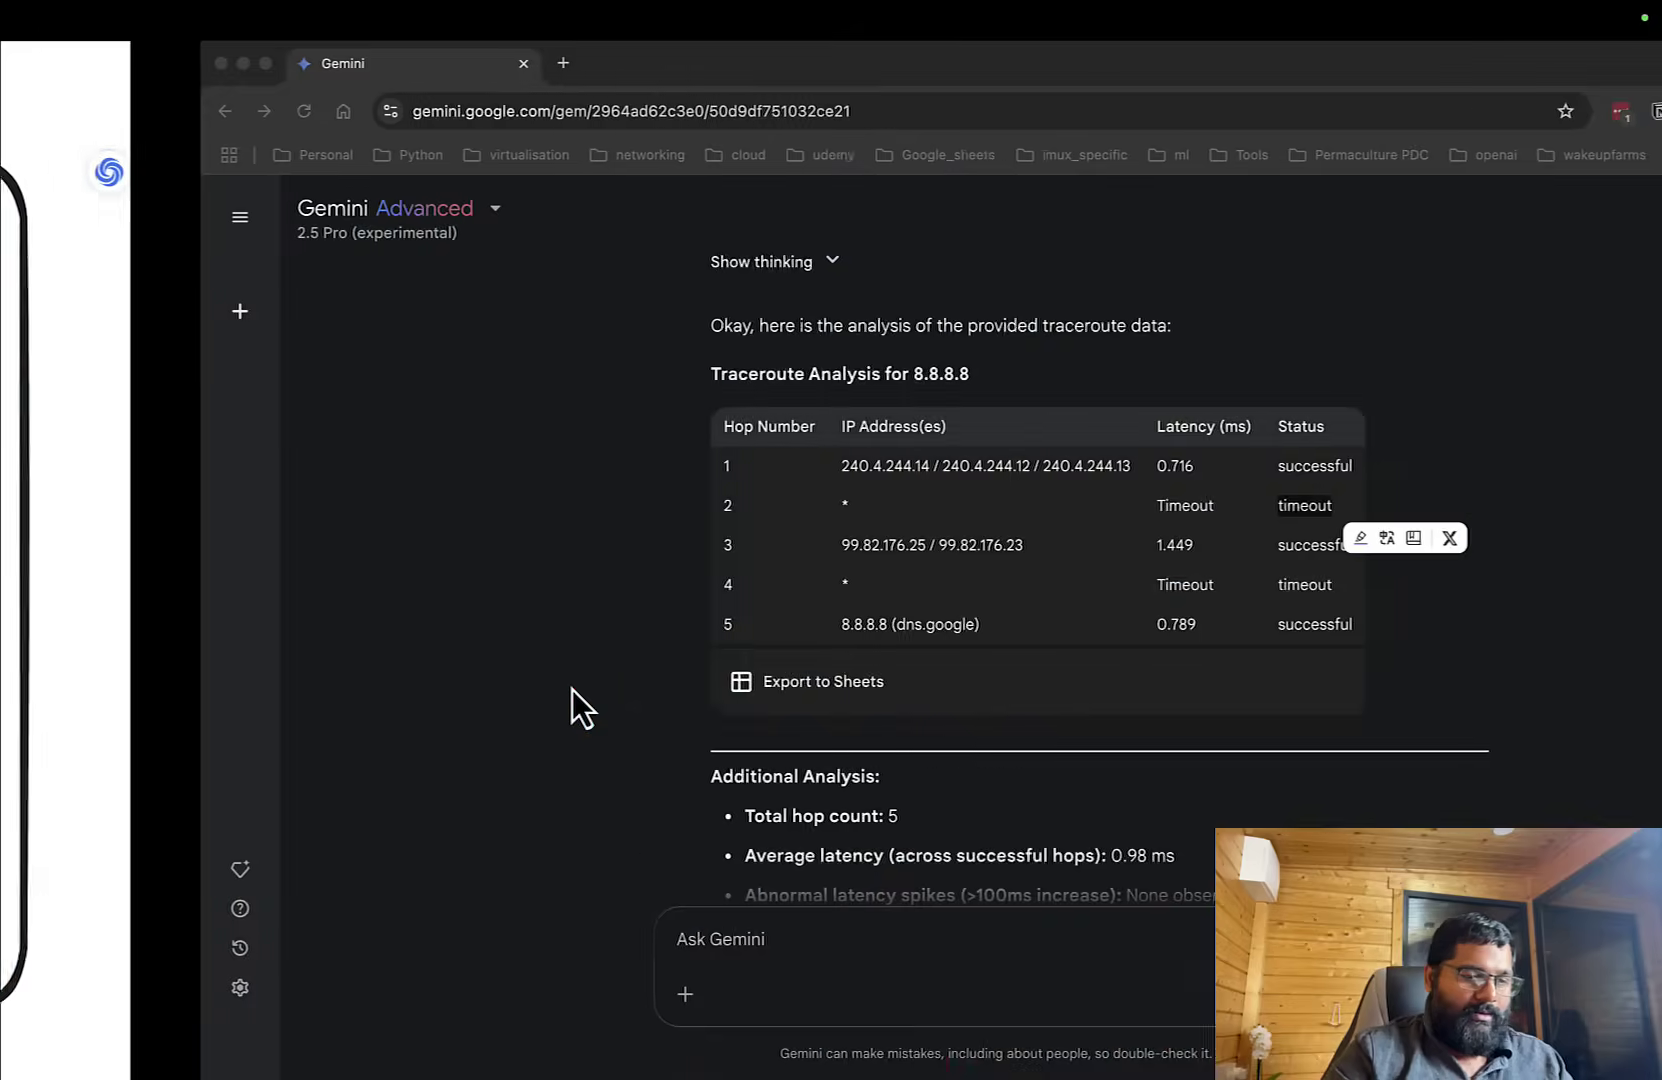
Paste the 100.1.1.1 traceroute into the Gem and send it for analysis.
{"action": "left_click", "coordinate": [599, 940]}
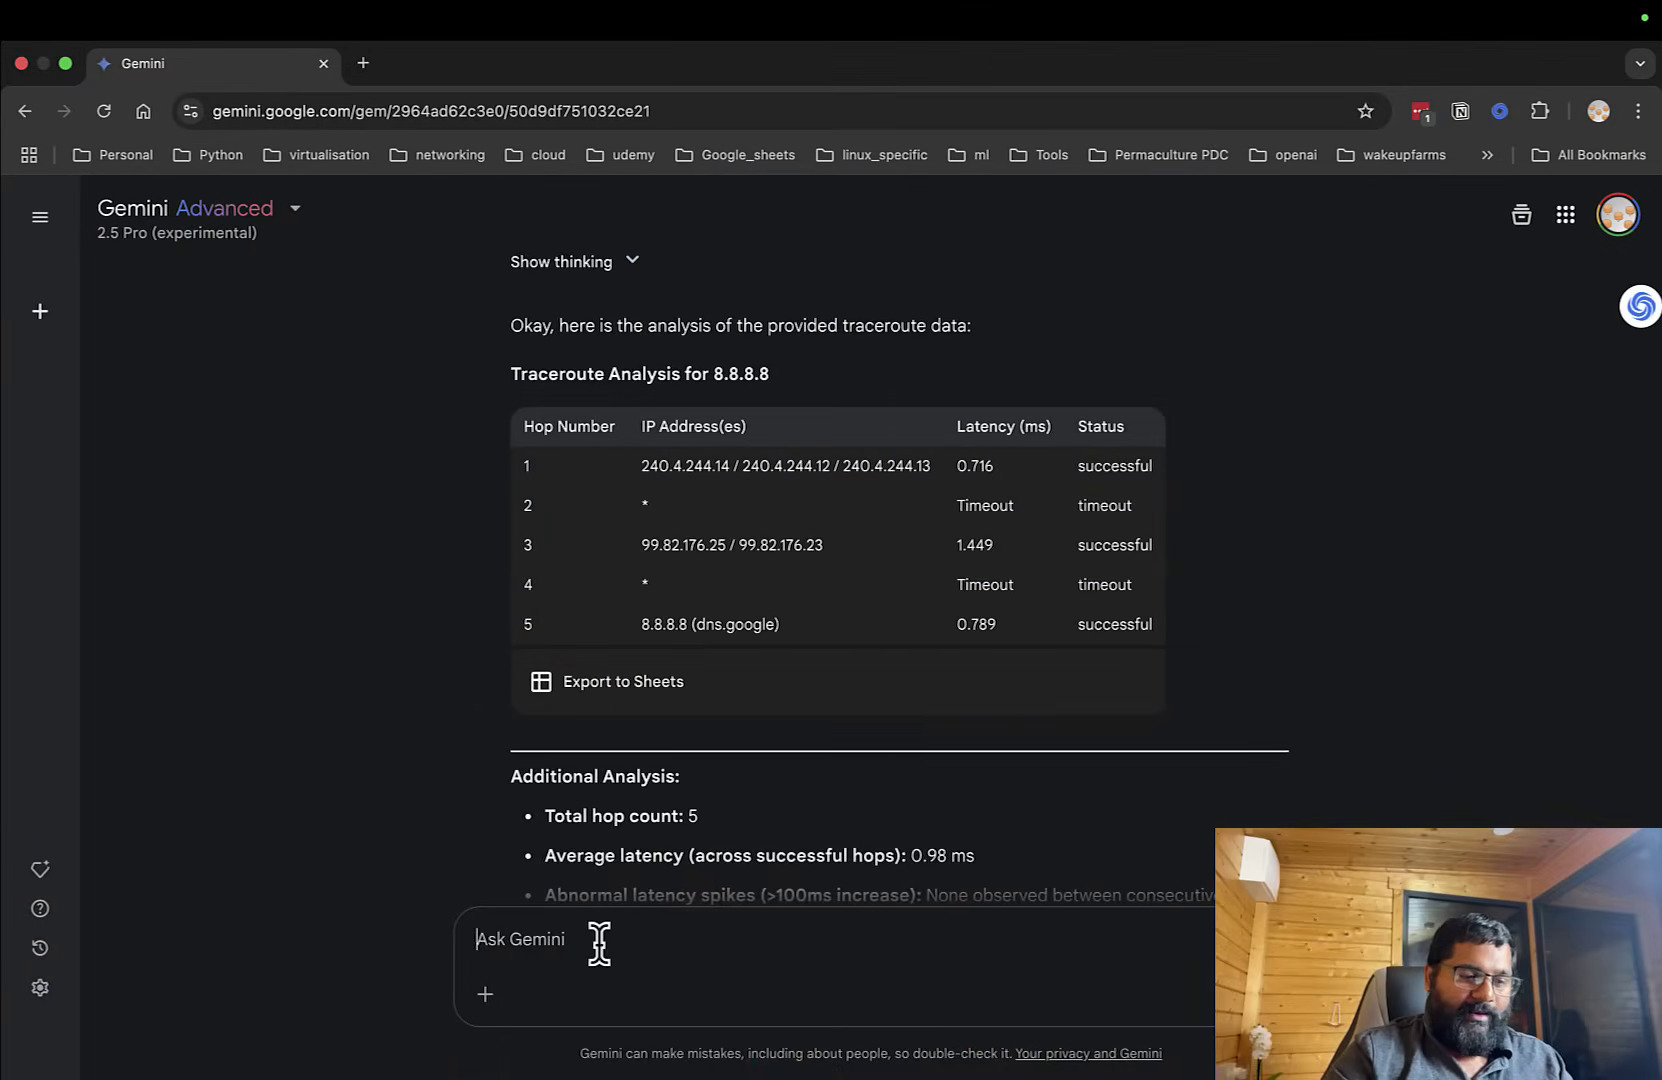
{"action": "key", "text": "super+v"}
{"action": "key", "text": "Return"}
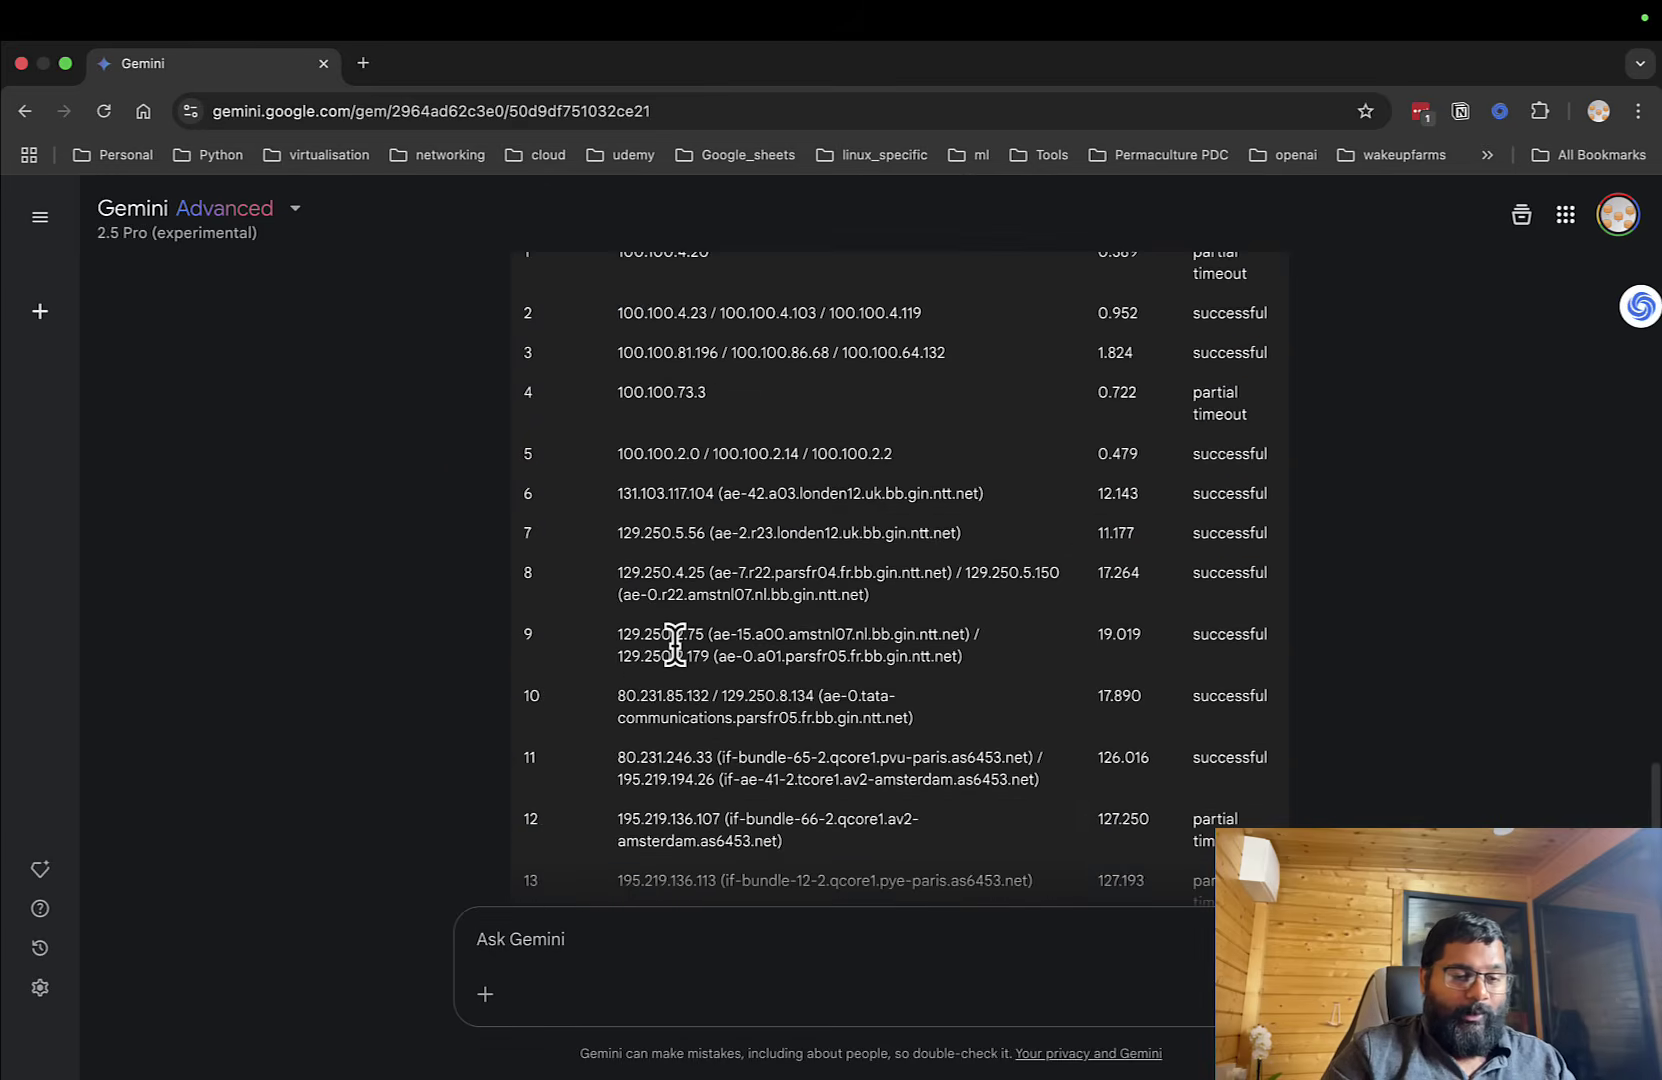
Scroll through the hop table to the Additional Analysis: 56.79 ms average, hop 11 spike.
{"action": "scroll", "coordinate": [676, 649], "scroll_direction": "down", "scroll_amount": 3}
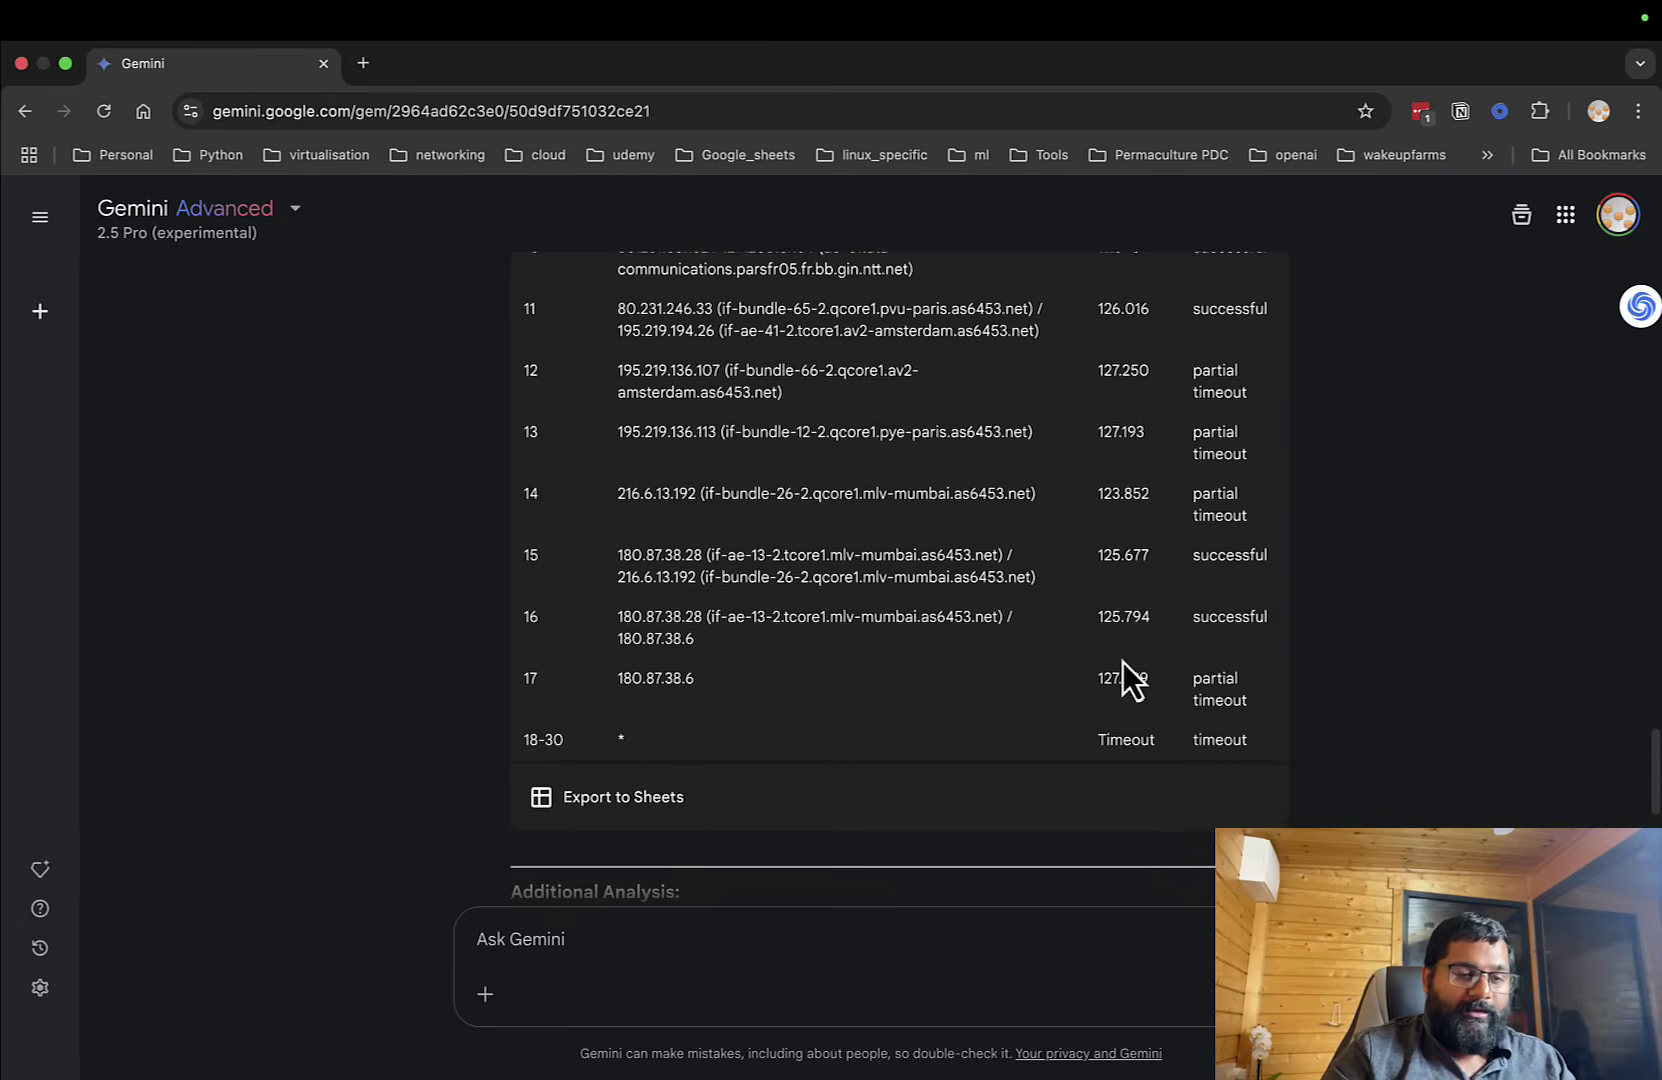
{"action": "scroll", "coordinate": [1123, 662], "scroll_direction": "up", "scroll_amount": 4}
{"action": "scroll", "coordinate": [1124, 662], "scroll_direction": "up", "scroll_amount": 2}
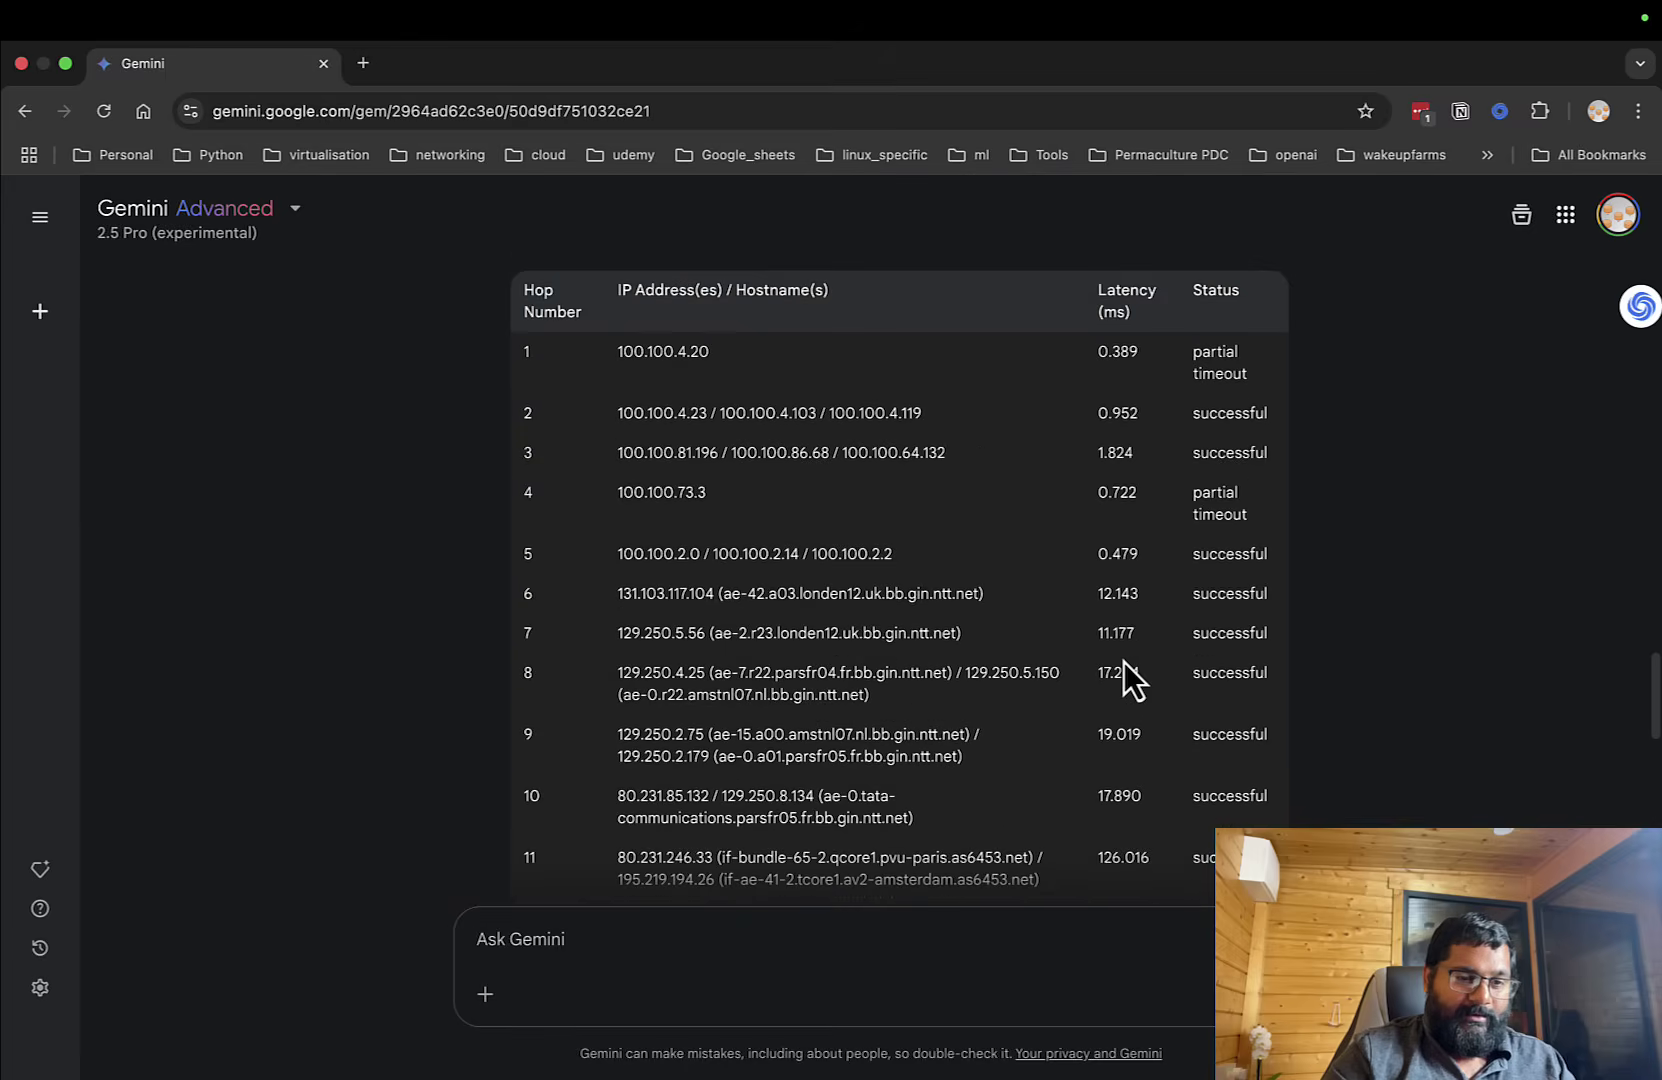
{"action": "scroll", "coordinate": [912, 416], "scroll_direction": "down", "scroll_amount": 1}
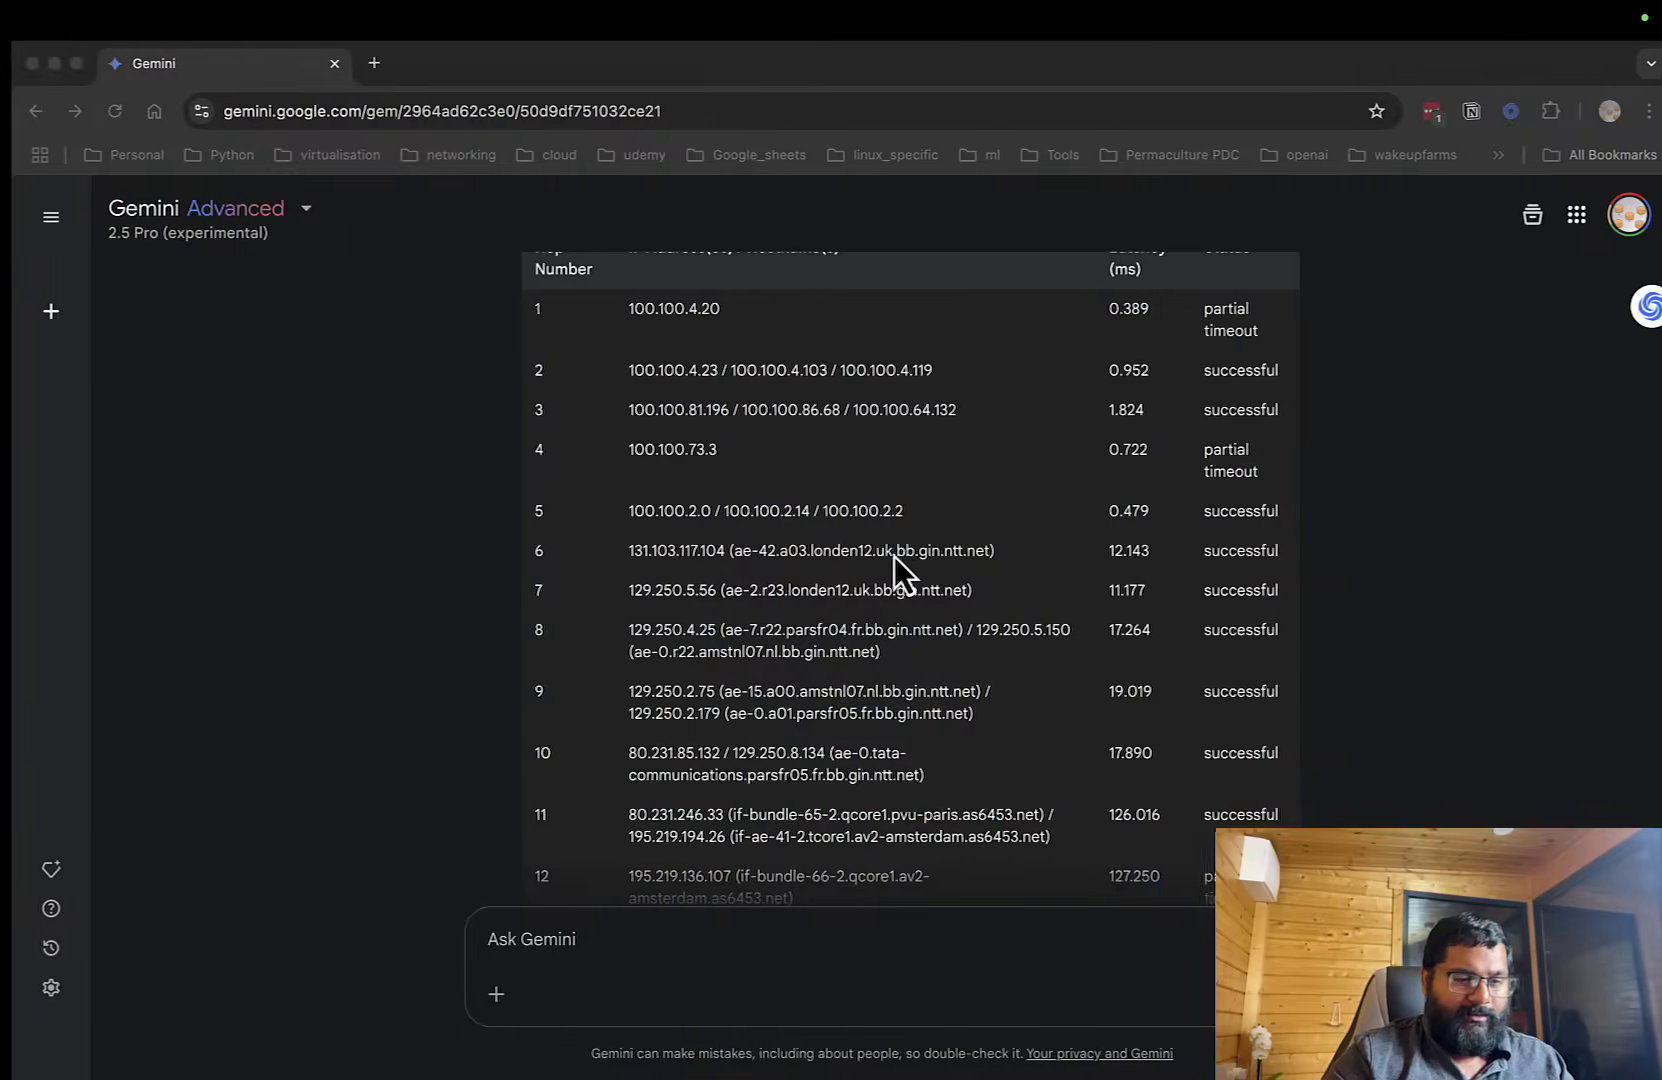
{"action": "scroll", "coordinate": [893, 553], "scroll_direction": "down", "scroll_amount": 3}
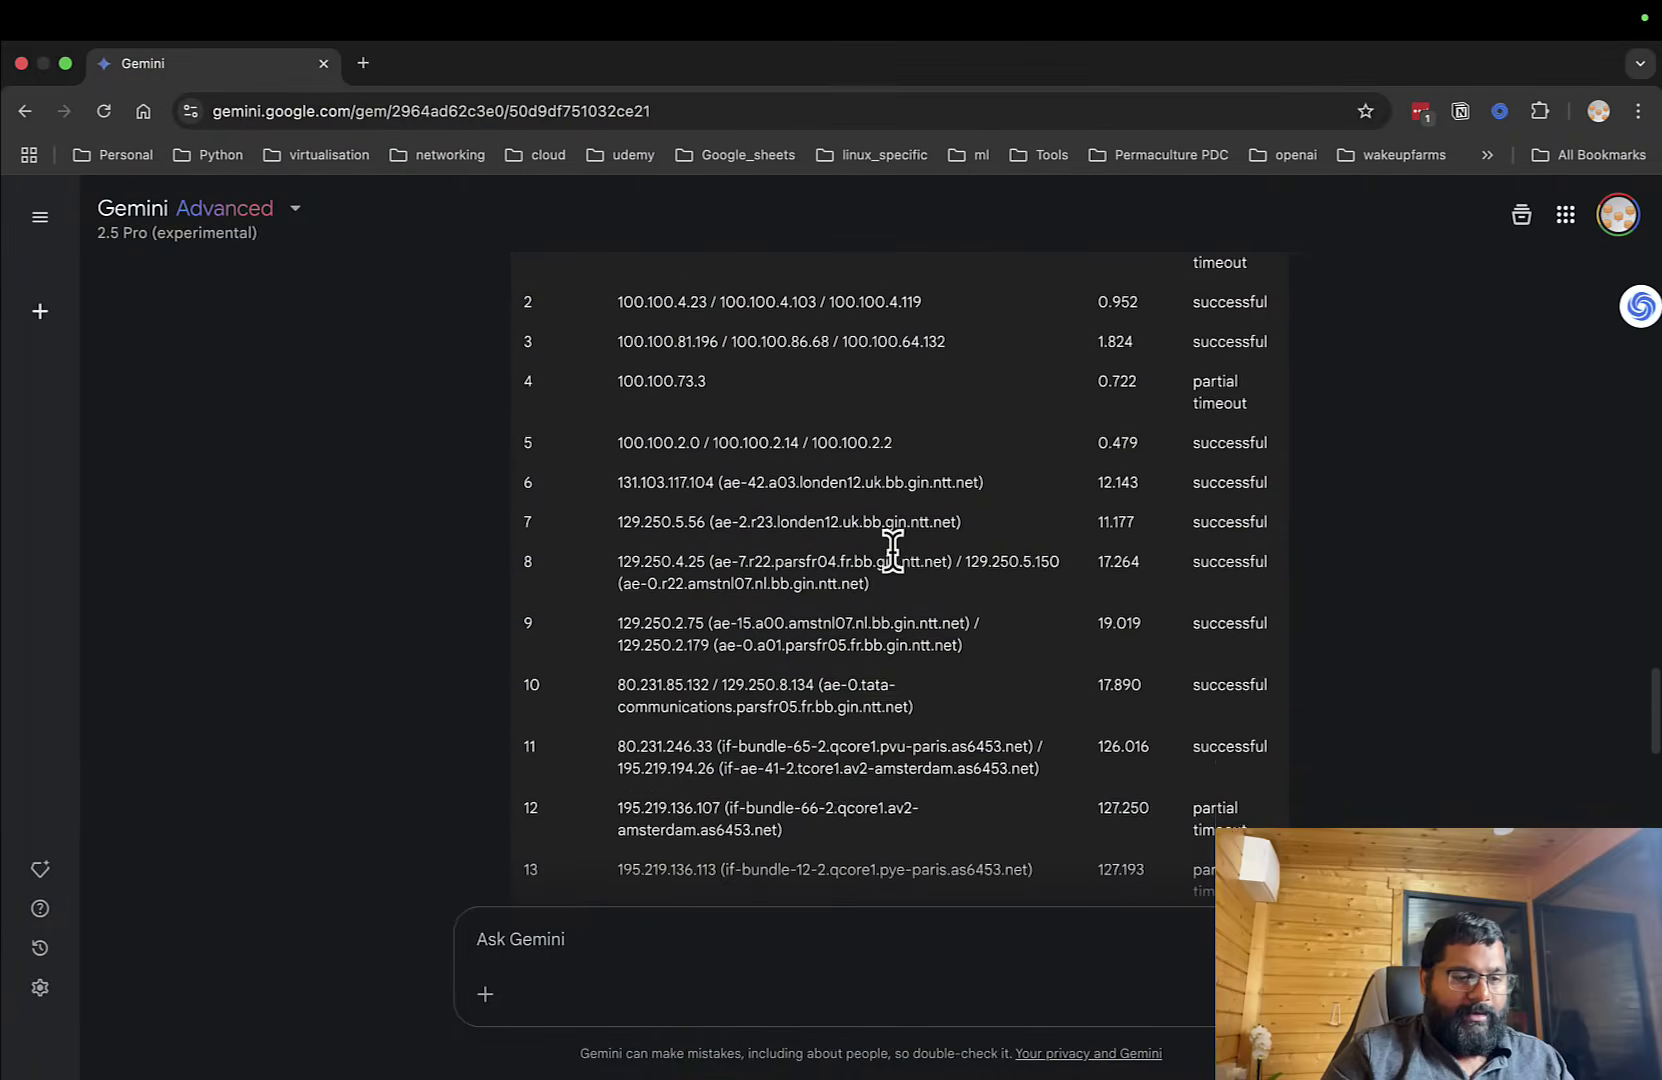
{"action": "scroll", "coordinate": [895, 556], "scroll_direction": "down", "scroll_amount": 10}
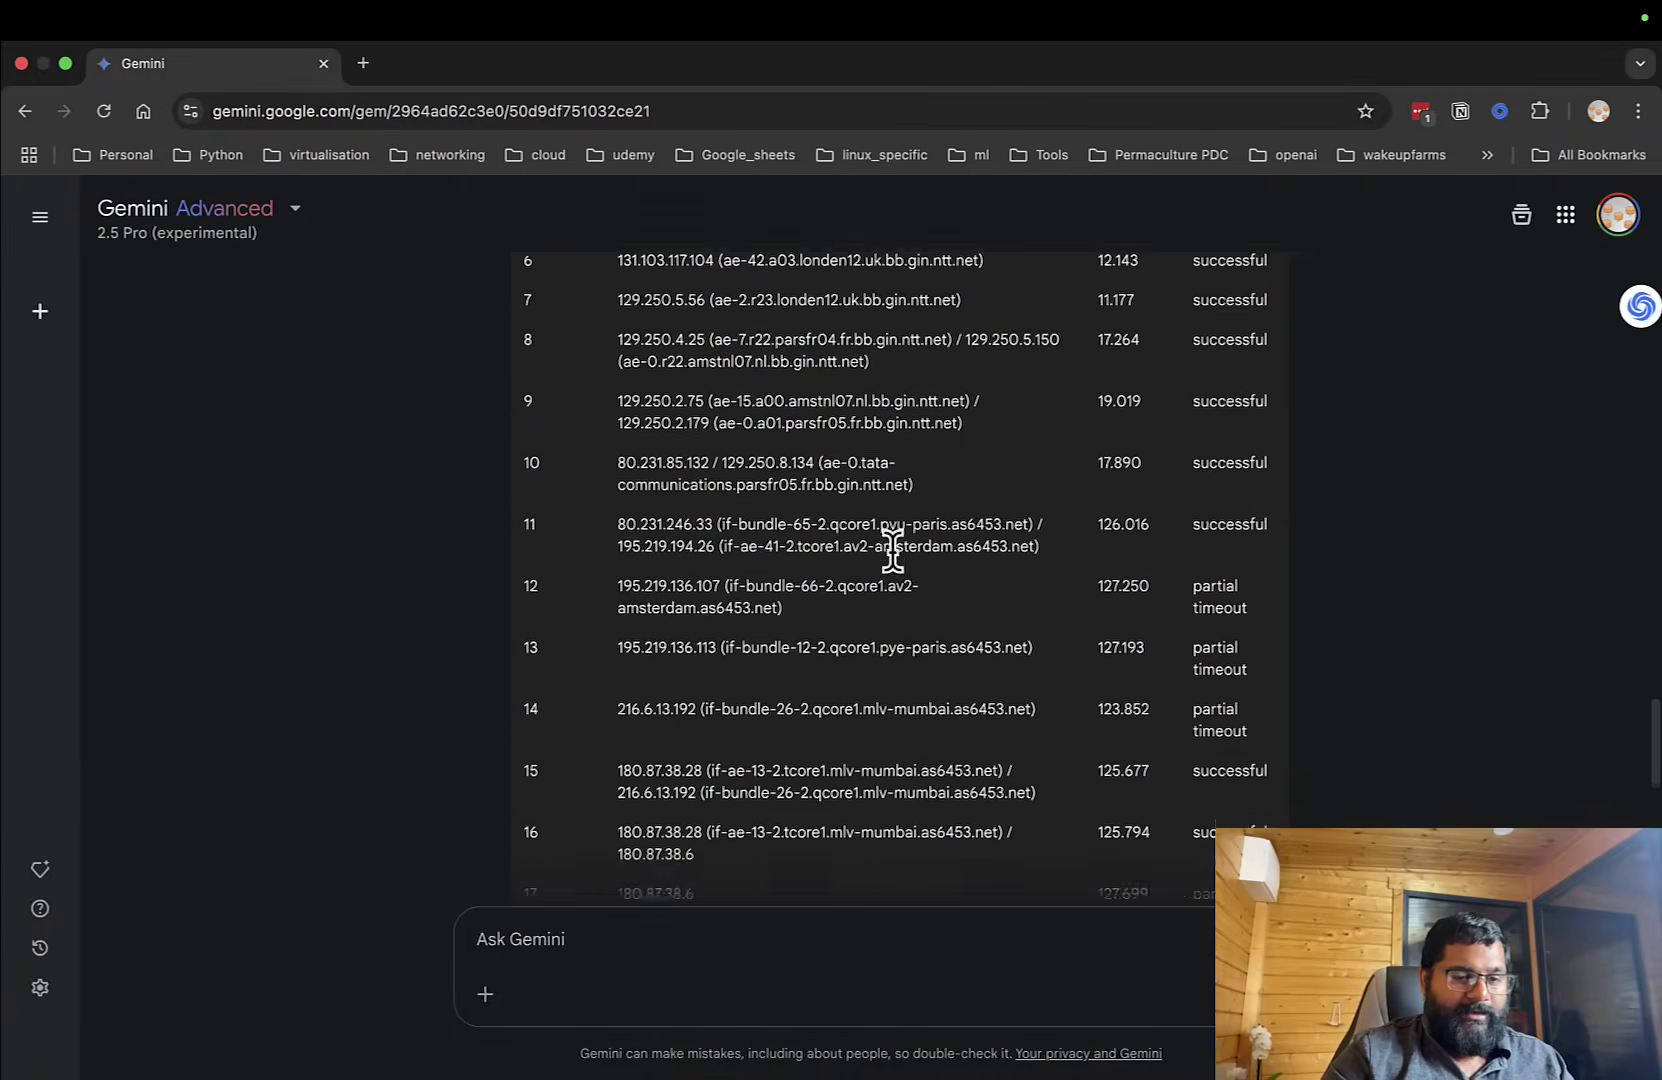
{"action": "scroll", "coordinate": [893, 552], "scroll_direction": "up", "scroll_amount": 10}
{"action": "scroll", "coordinate": [1221, 505], "scroll_direction": "up", "scroll_amount": 5}
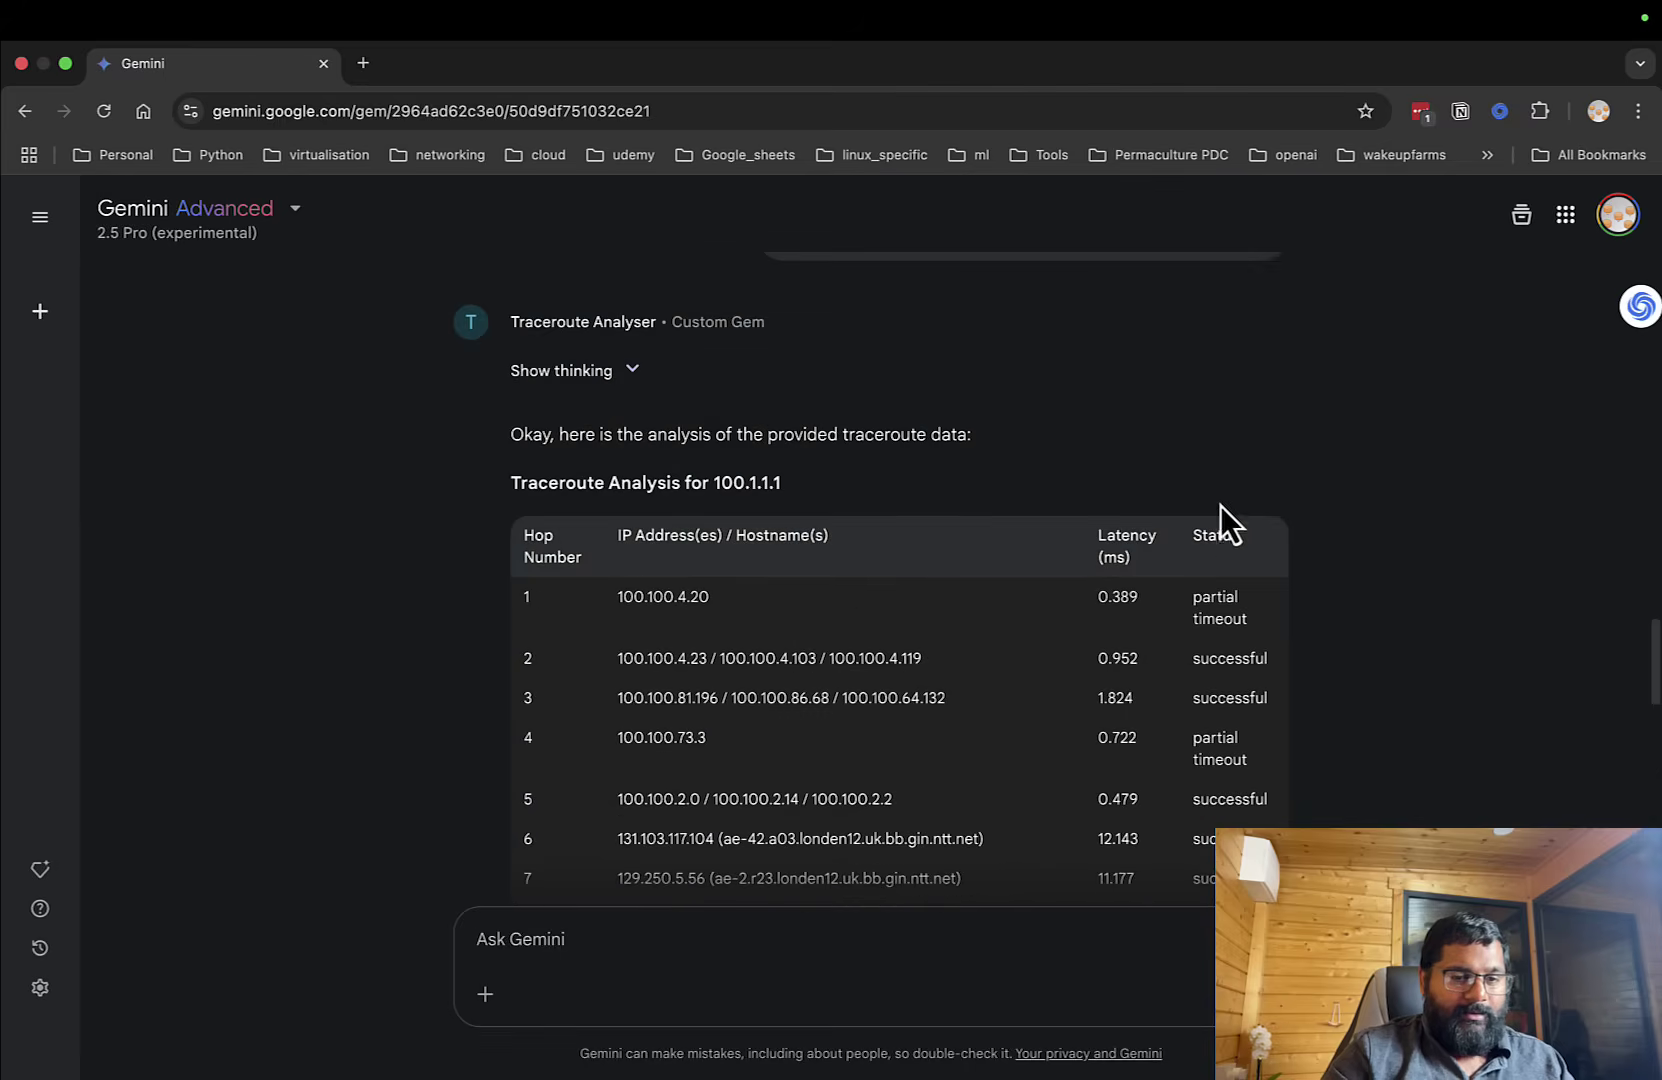
{"action": "scroll", "coordinate": [1234, 625], "scroll_direction": "down", "scroll_amount": 1}
{"action": "scroll", "coordinate": [1234, 619], "scroll_direction": "down", "scroll_amount": 10}
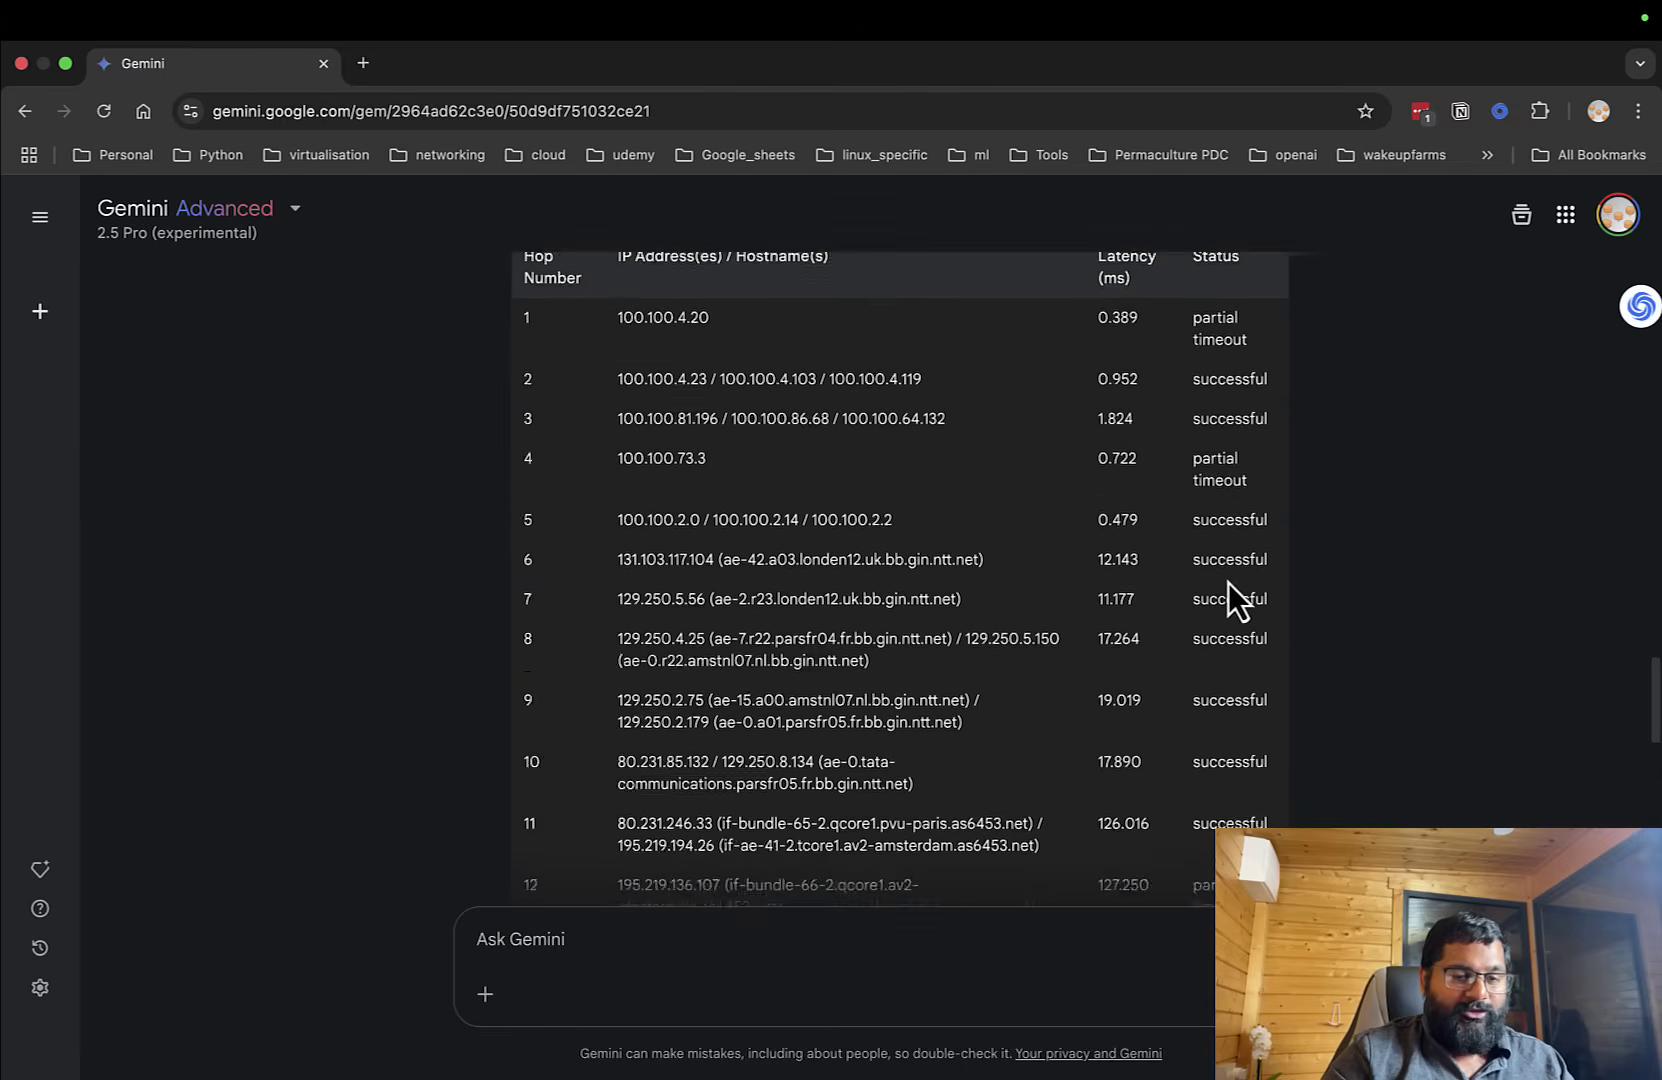
{"action": "scroll", "coordinate": [1008, 466], "scroll_direction": "up", "scroll_amount": 2}
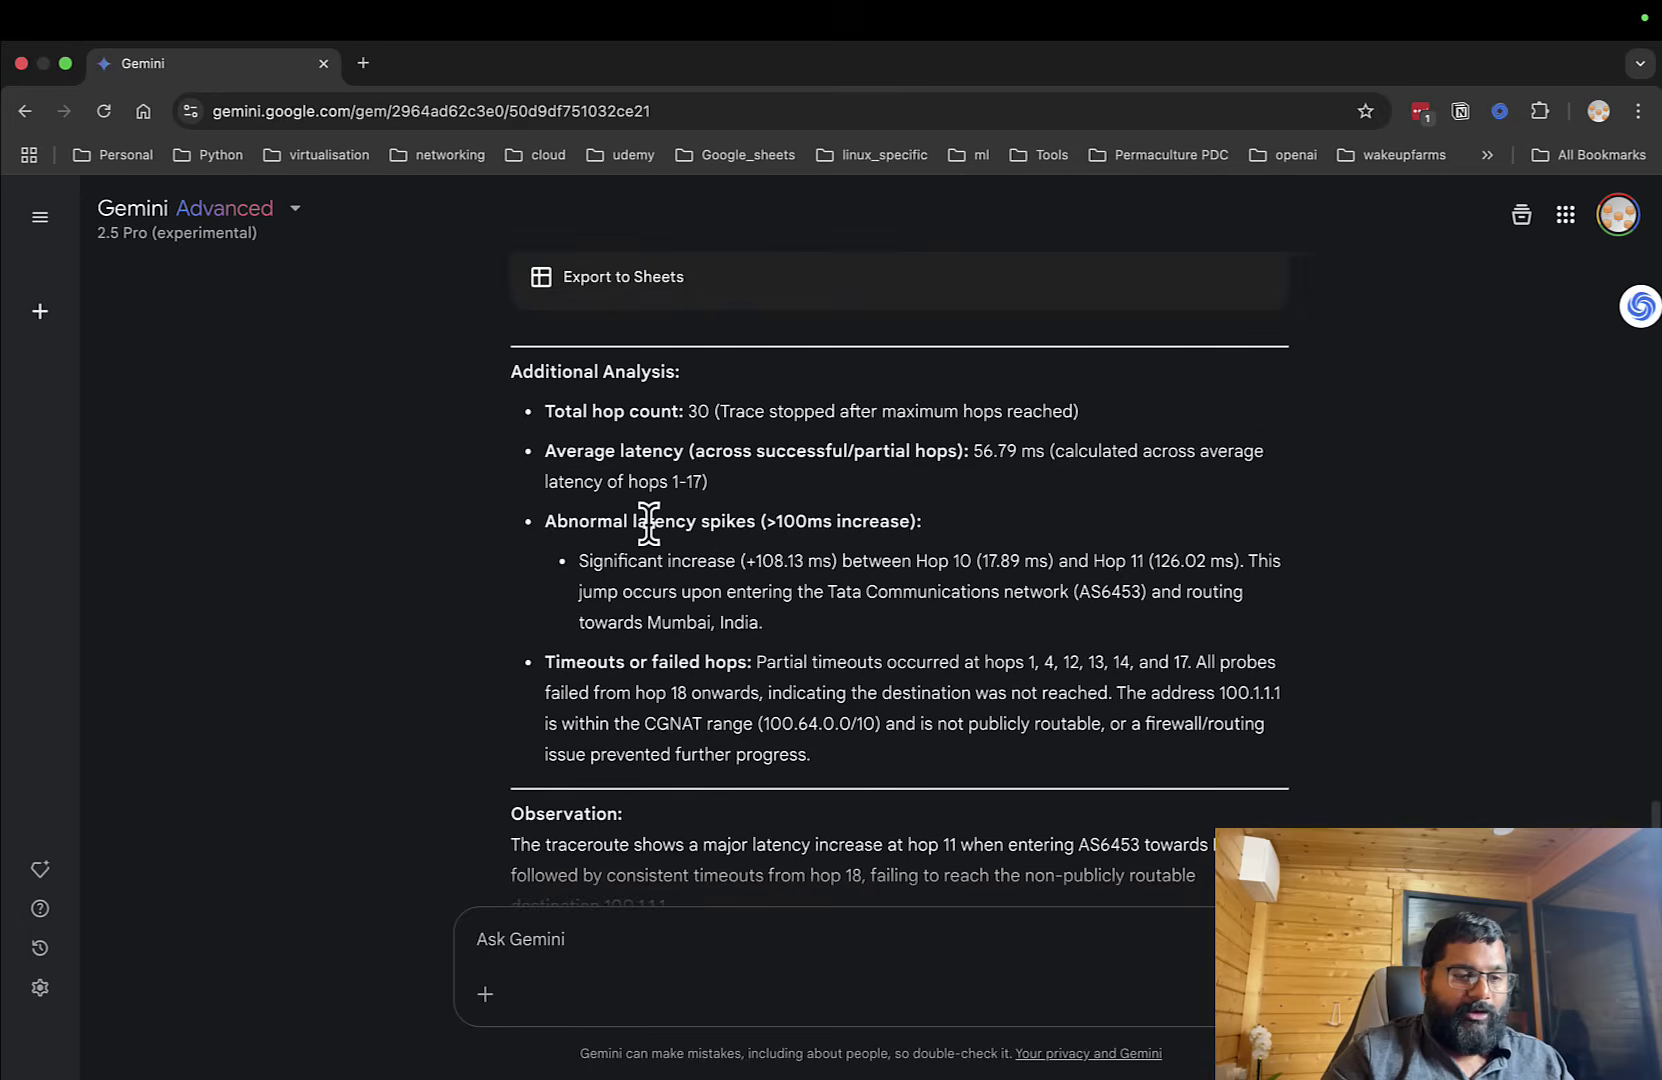
Mark the >100ms spike threshold, then select entries higher up in the hop table.
{"action": "left_click_drag", "start_coordinate": [766, 521], "coordinate": [842, 518]}
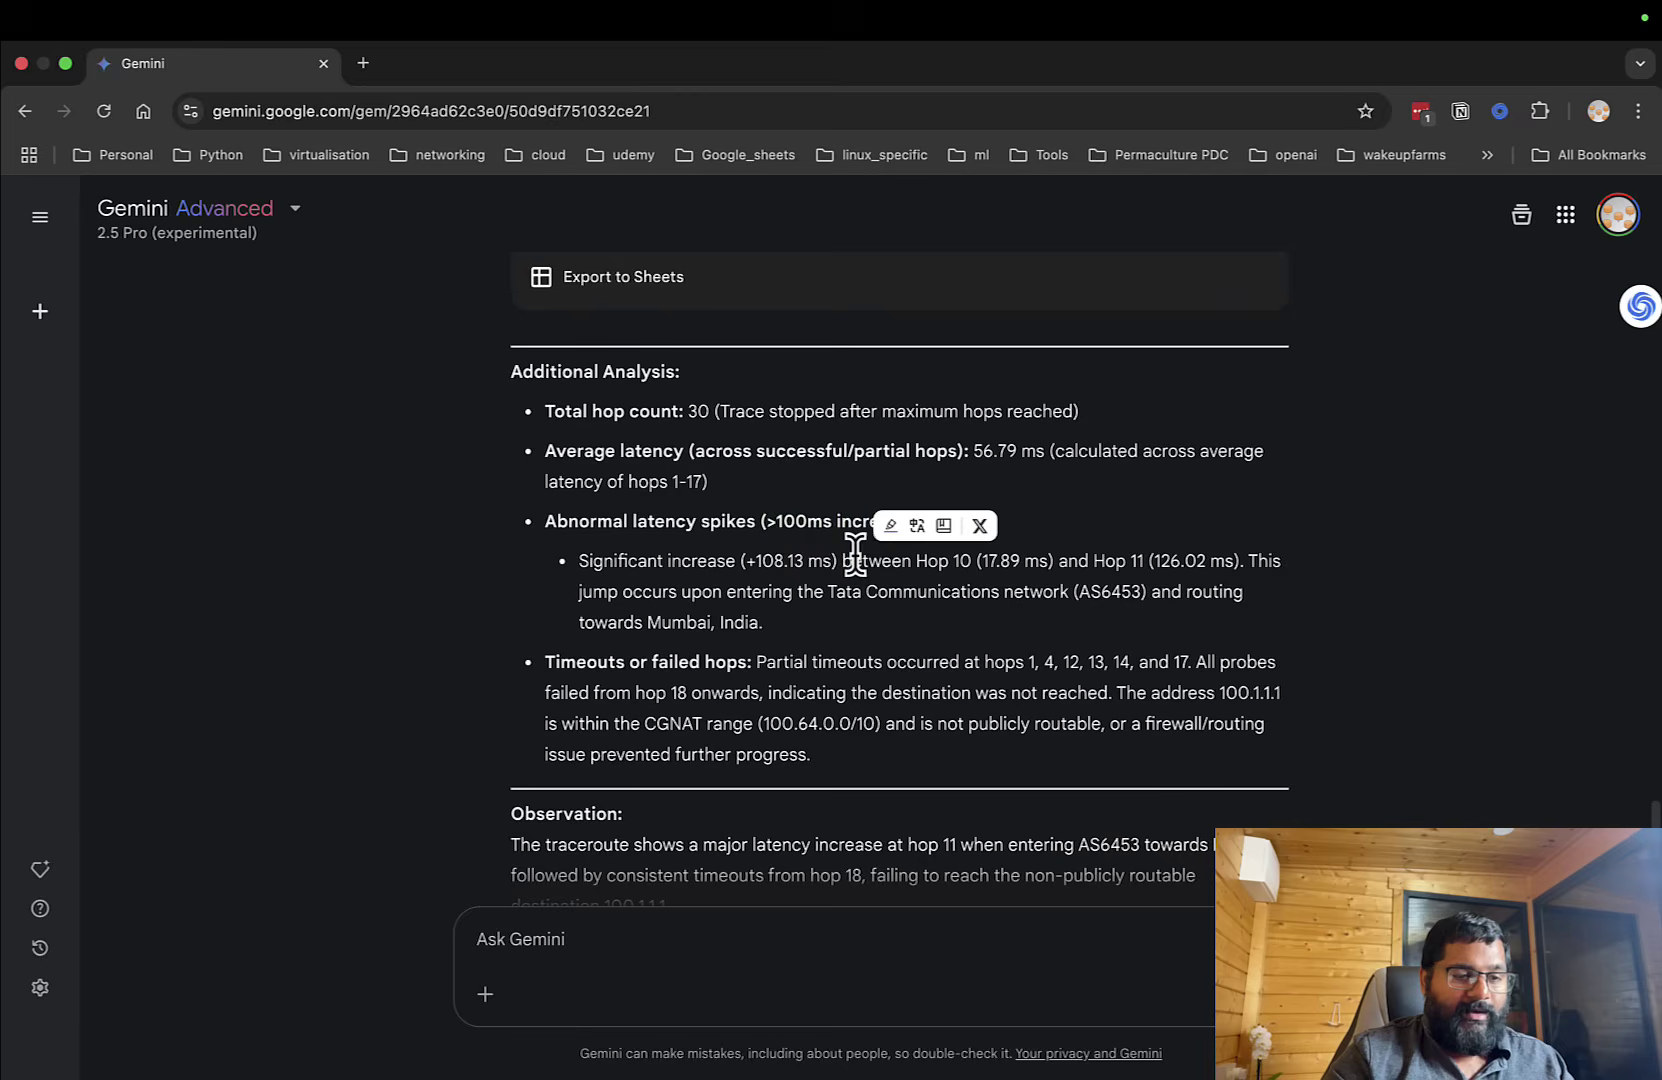
{"action": "left_click", "coordinate": [851, 557]}
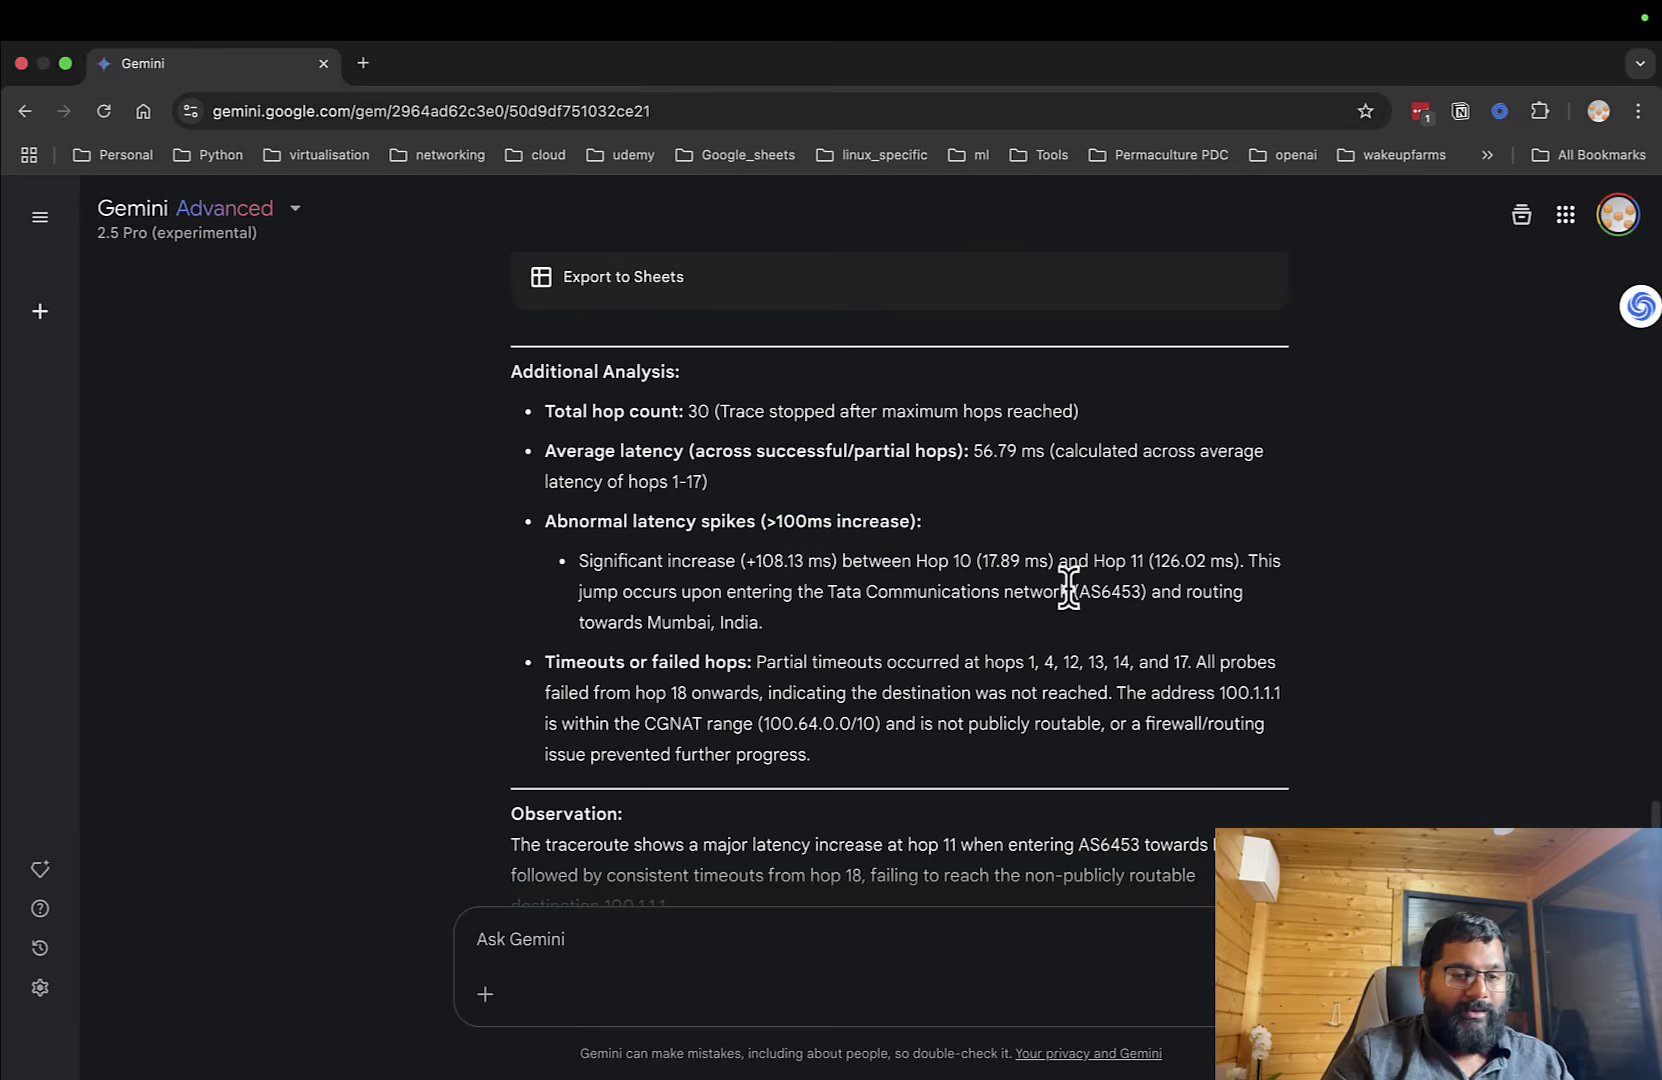
{"action": "scroll", "coordinate": [1172, 563], "scroll_direction": "up", "scroll_amount": 5}
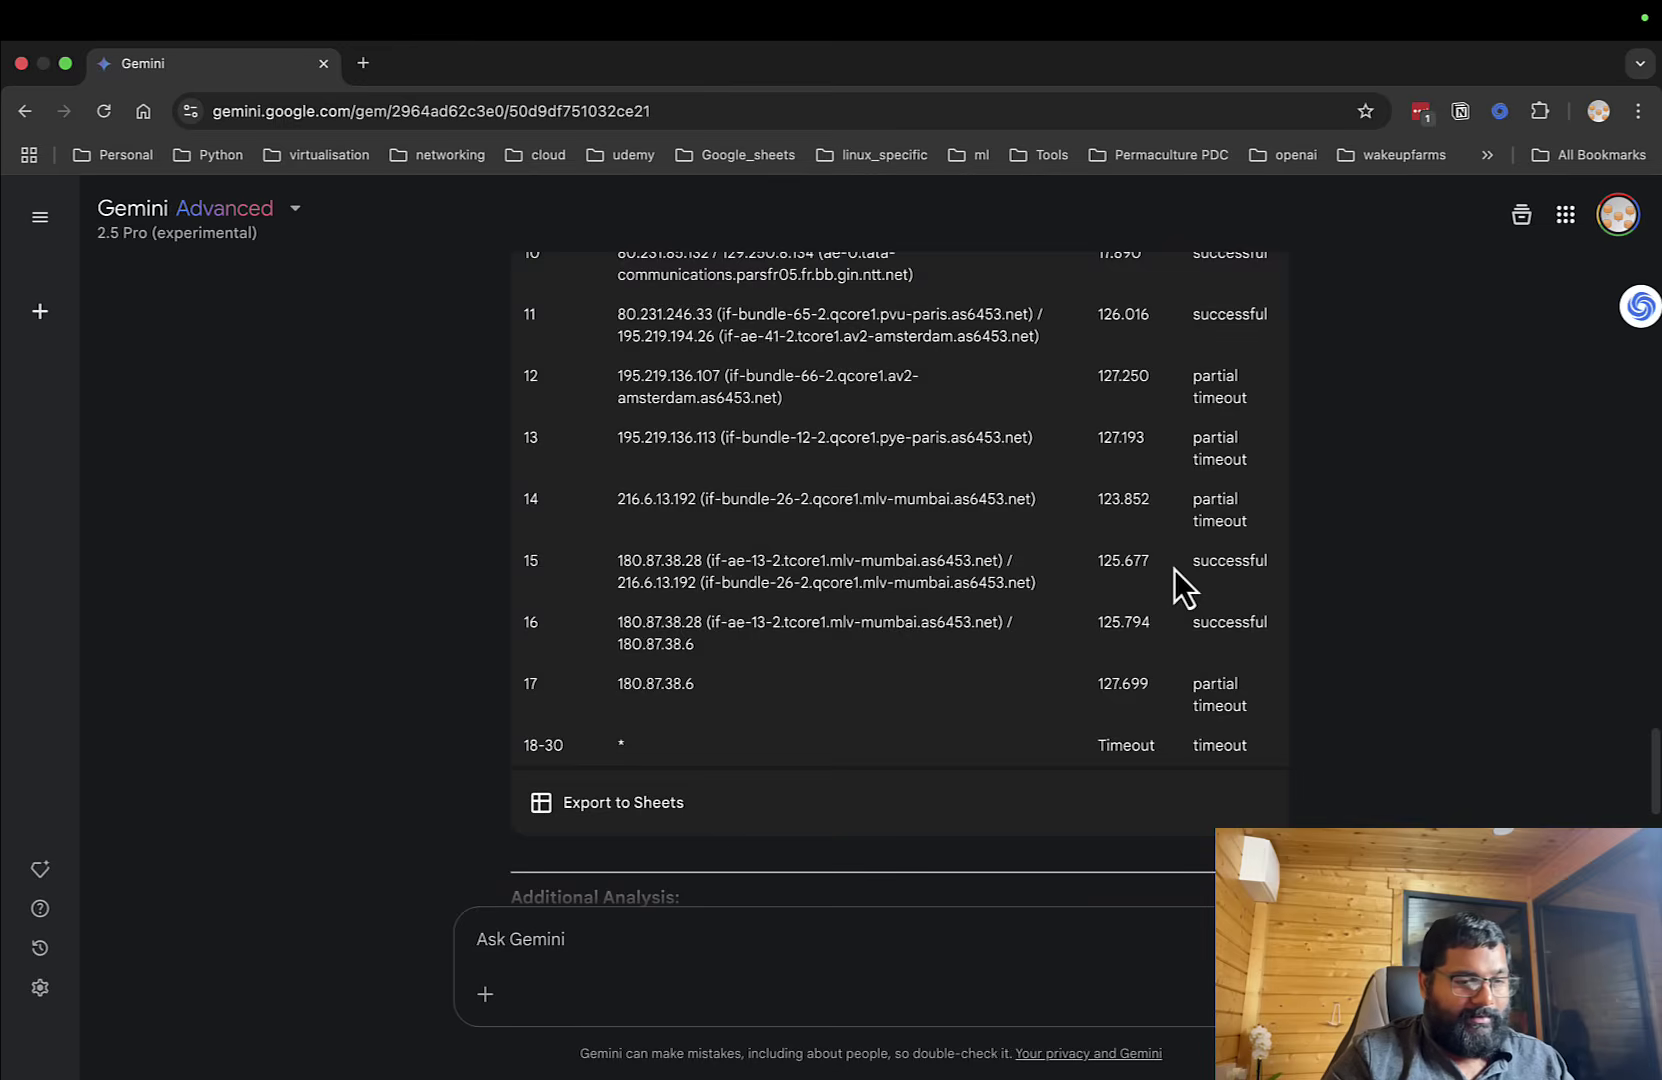
{"action": "scroll", "coordinate": [1050, 495], "scroll_direction": "up", "scroll_amount": 2}
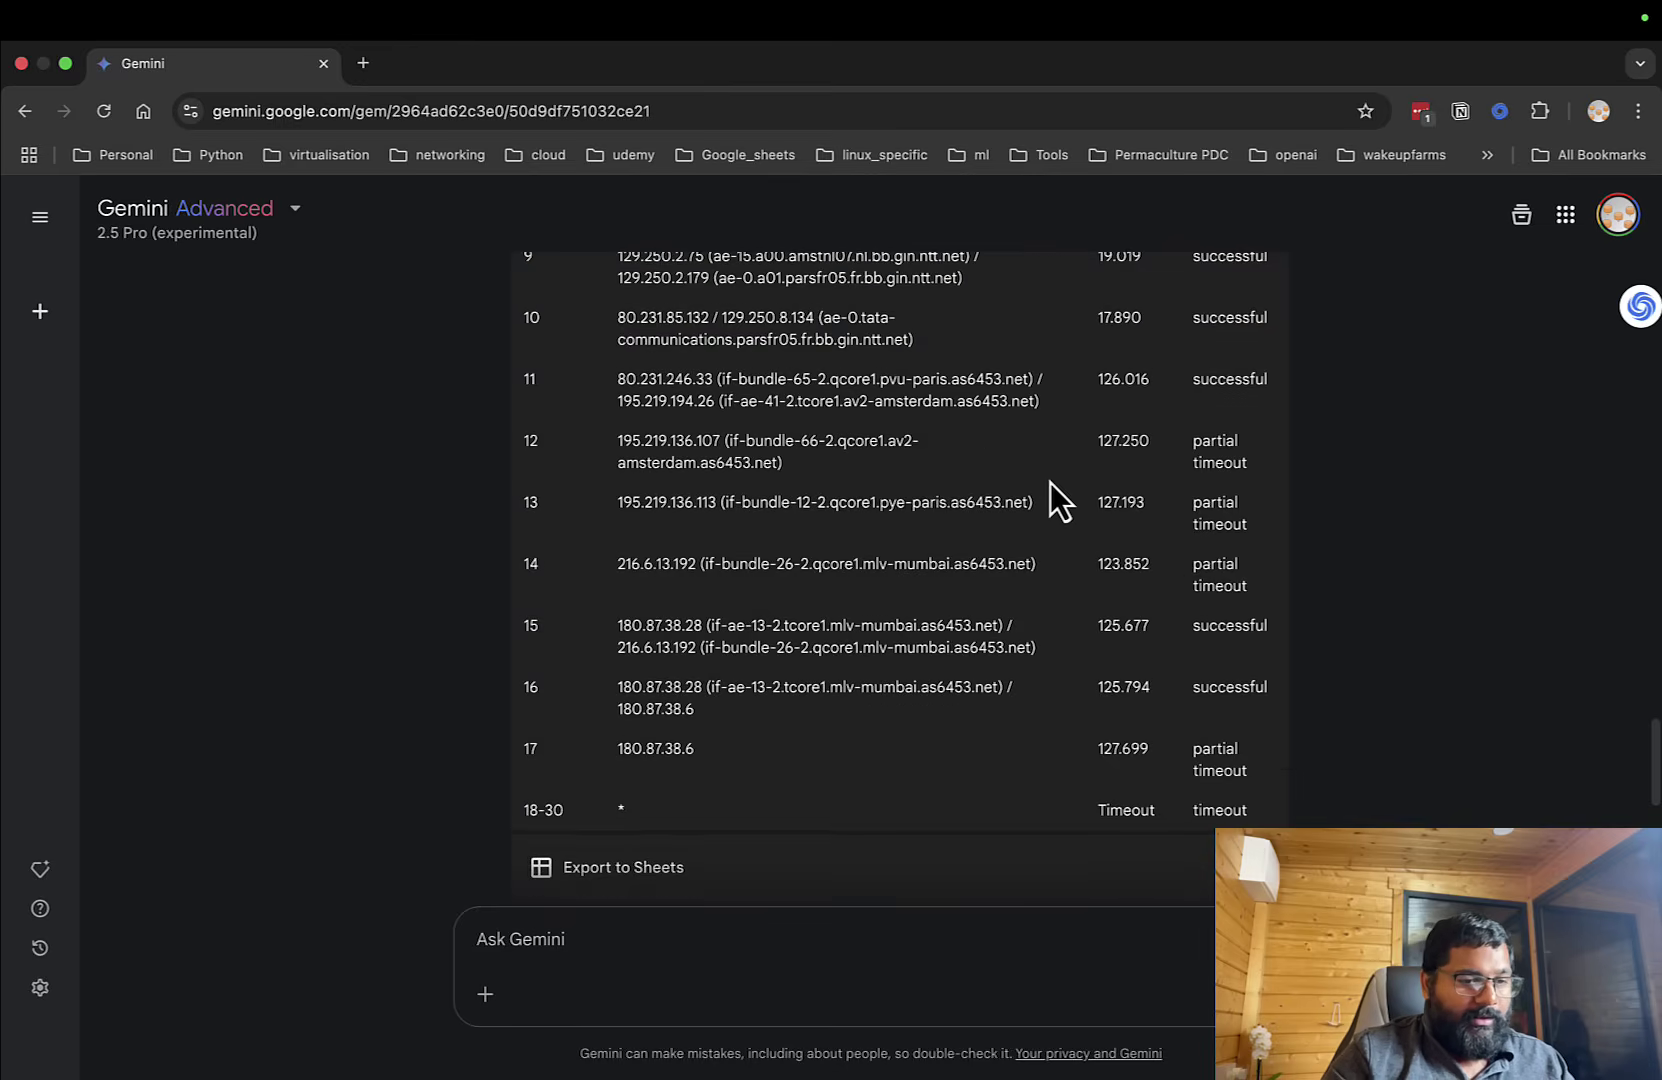
{"action": "left_click_drag", "start_coordinate": [920, 564], "coordinate": [957, 564]}
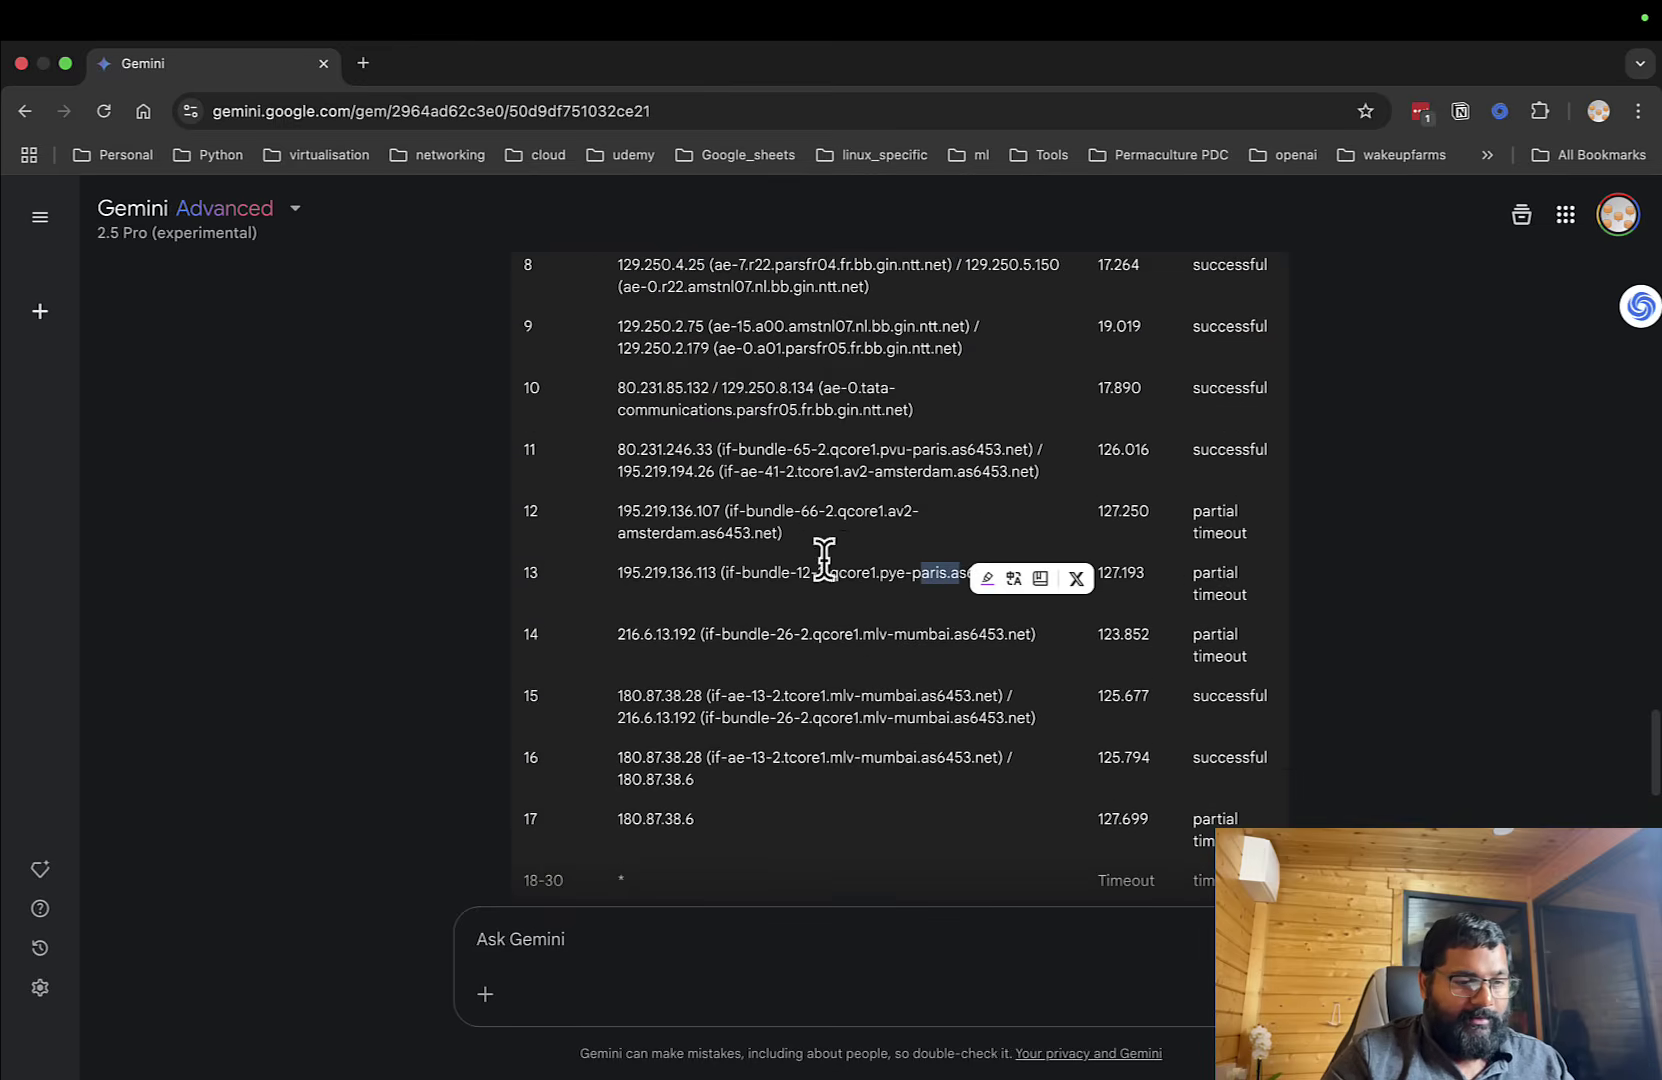
{"action": "scroll", "coordinate": [824, 549], "scroll_direction": "up", "scroll_amount": 1}
{"action": "left_click_drag", "start_coordinate": [735, 508], "coordinate": [860, 586]}
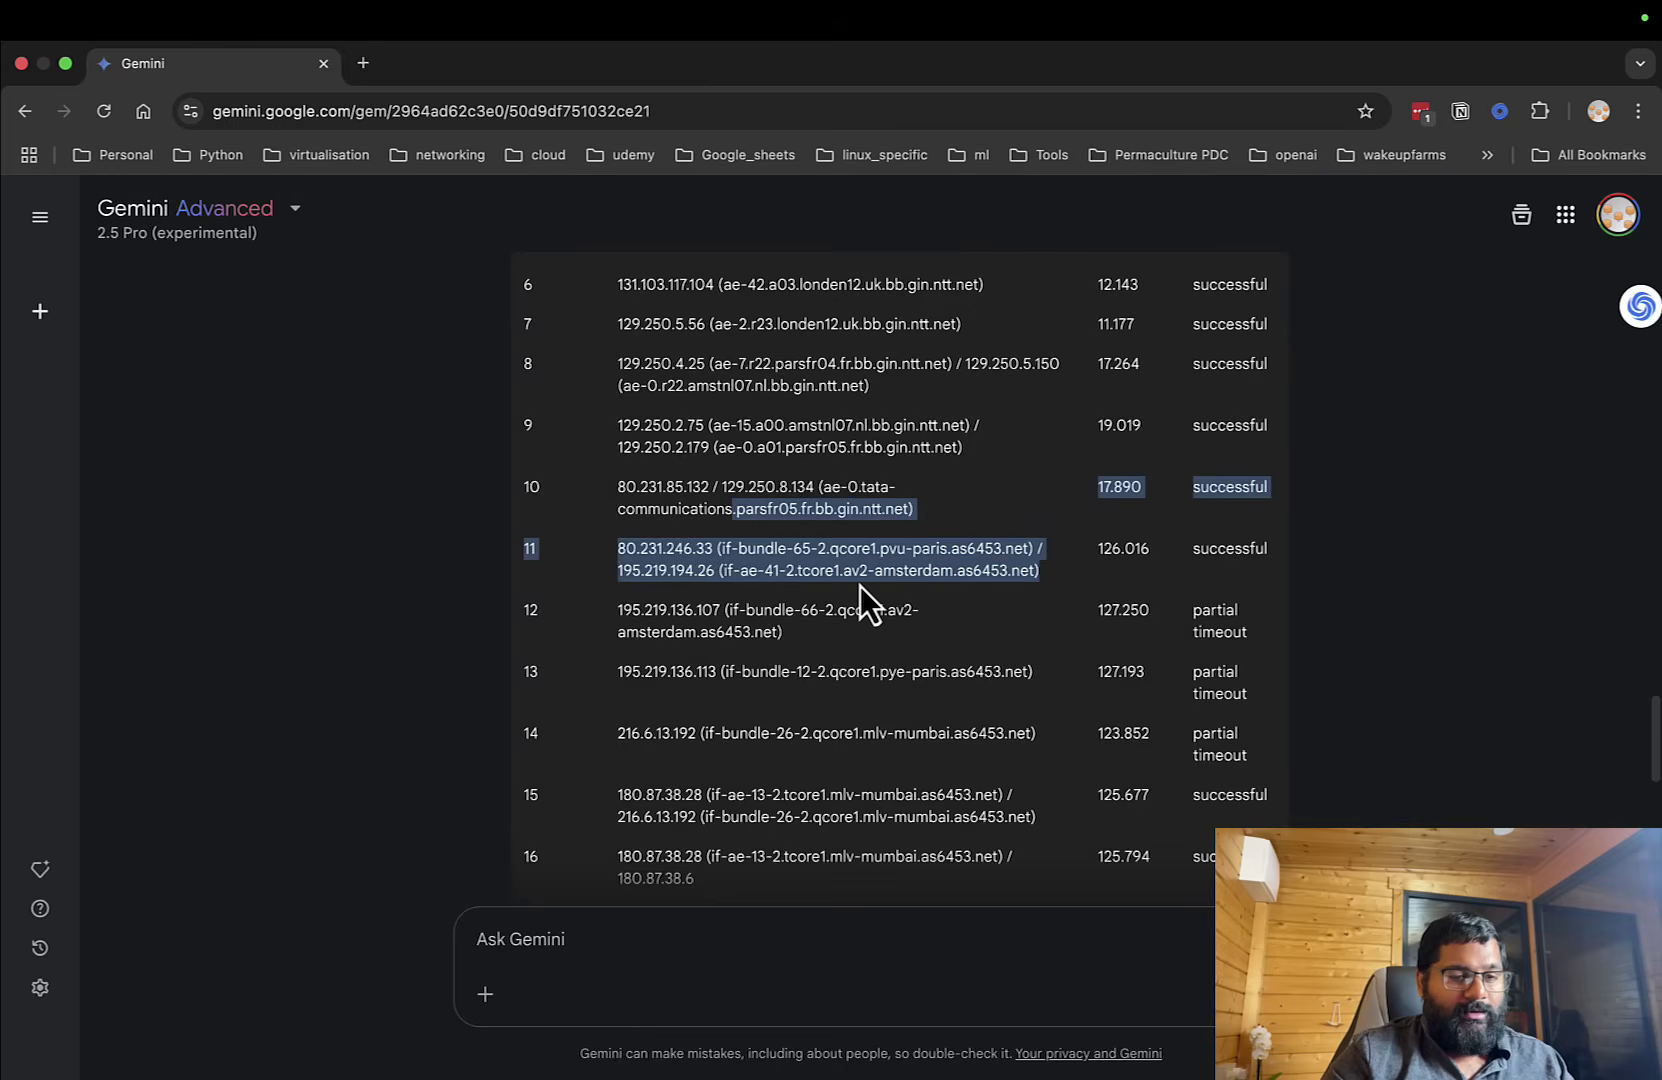
{"action": "scroll", "coordinate": [860, 586], "scroll_direction": "up", "scroll_amount": 3}
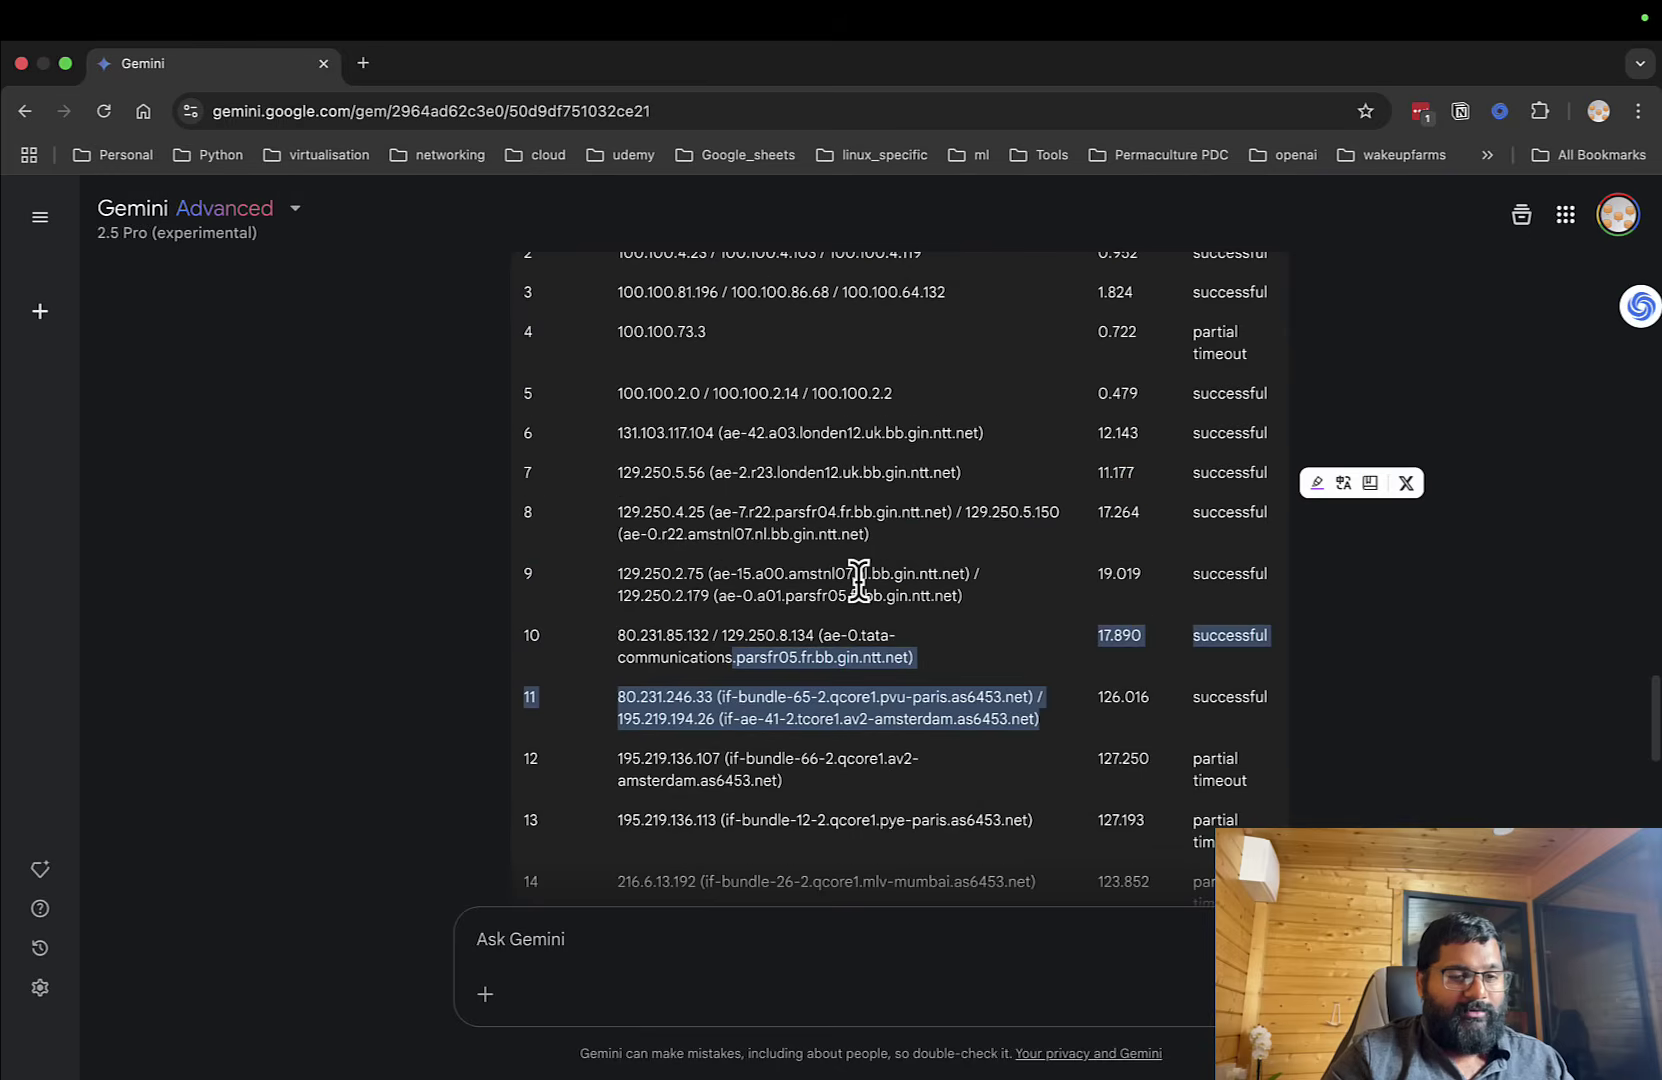
Scroll down through the timeout findings, then return to the Excalidraw Good Example slide.
{"action": "scroll", "coordinate": [859, 580], "scroll_direction": "down", "scroll_amount": 3}
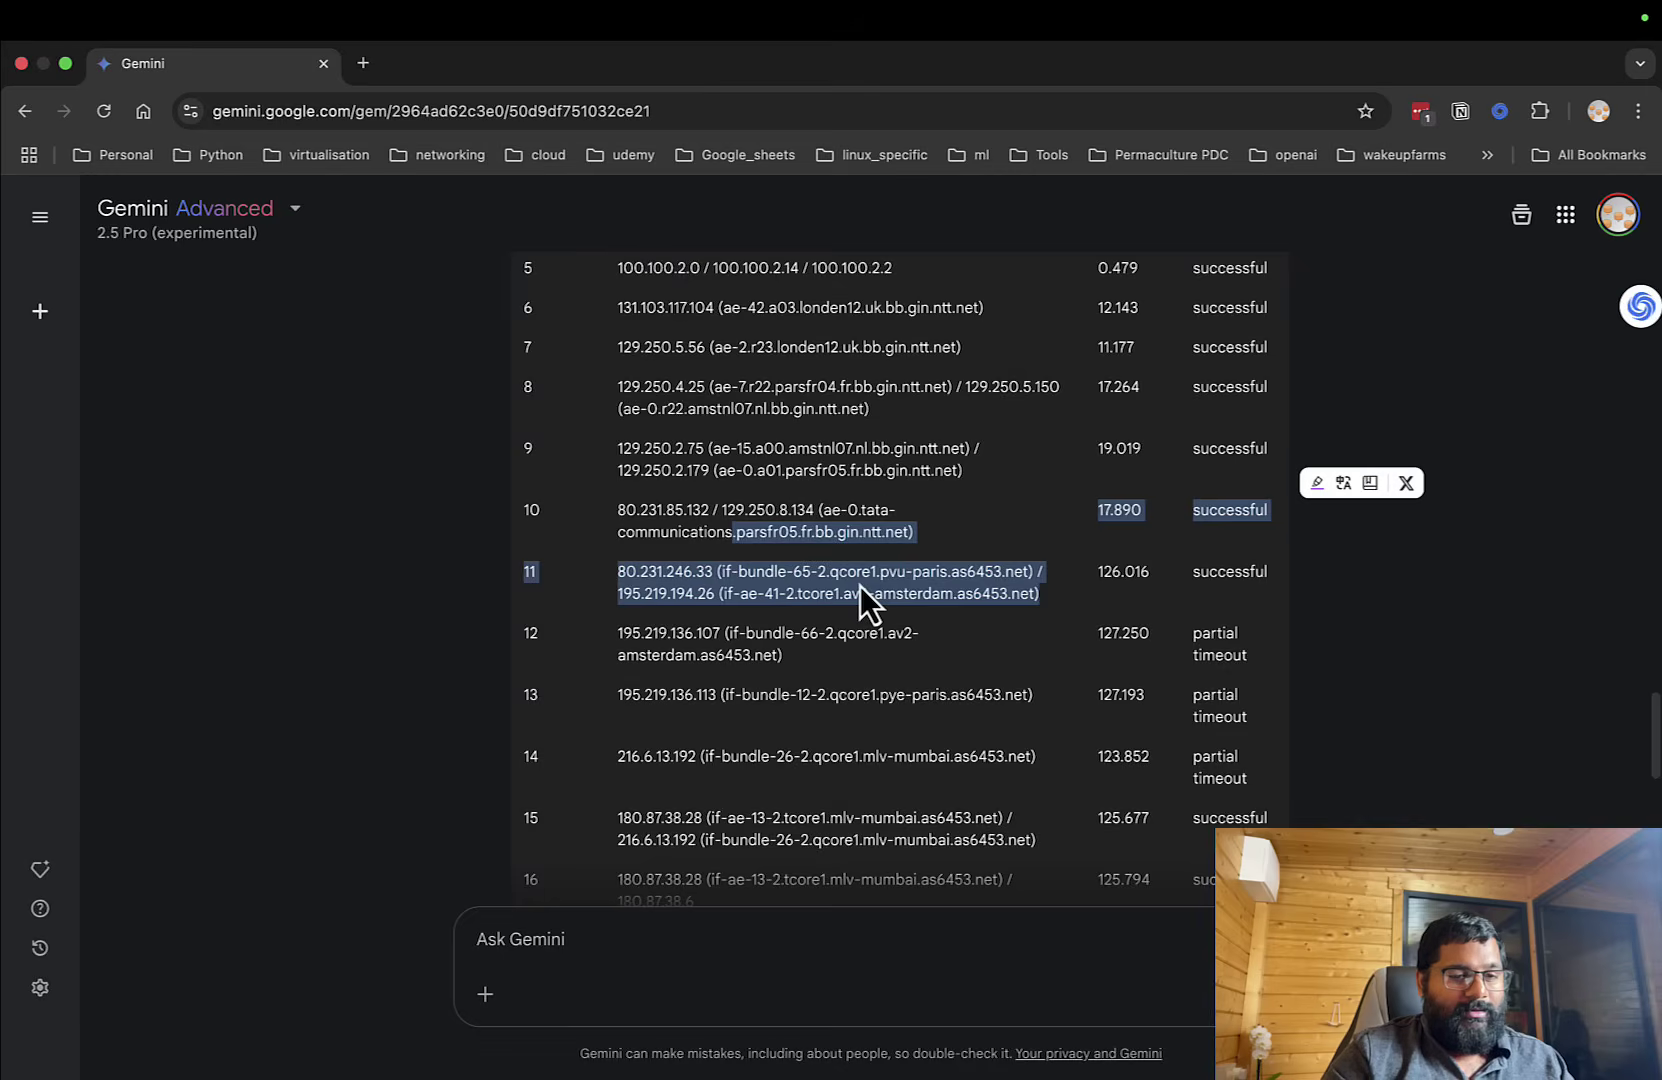
{"action": "scroll", "coordinate": [860, 586], "scroll_direction": "down", "scroll_amount": 5}
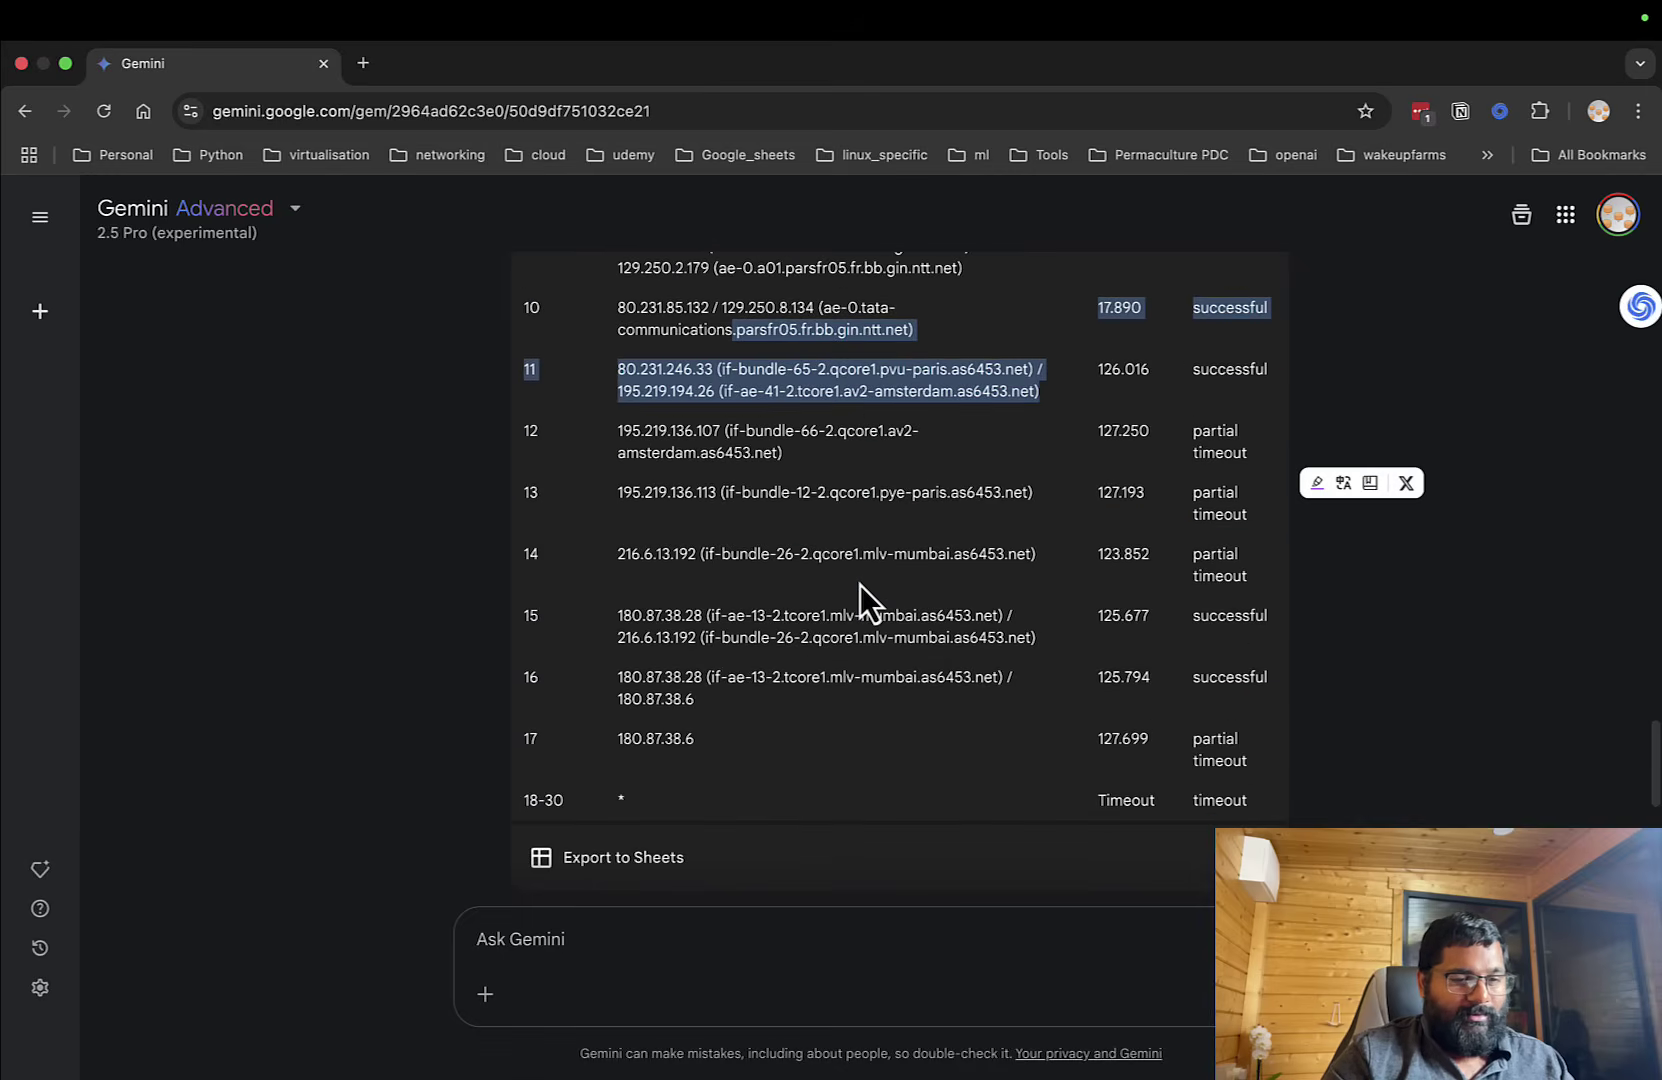
{"action": "scroll", "coordinate": [860, 586], "scroll_direction": "down", "scroll_amount": 2}
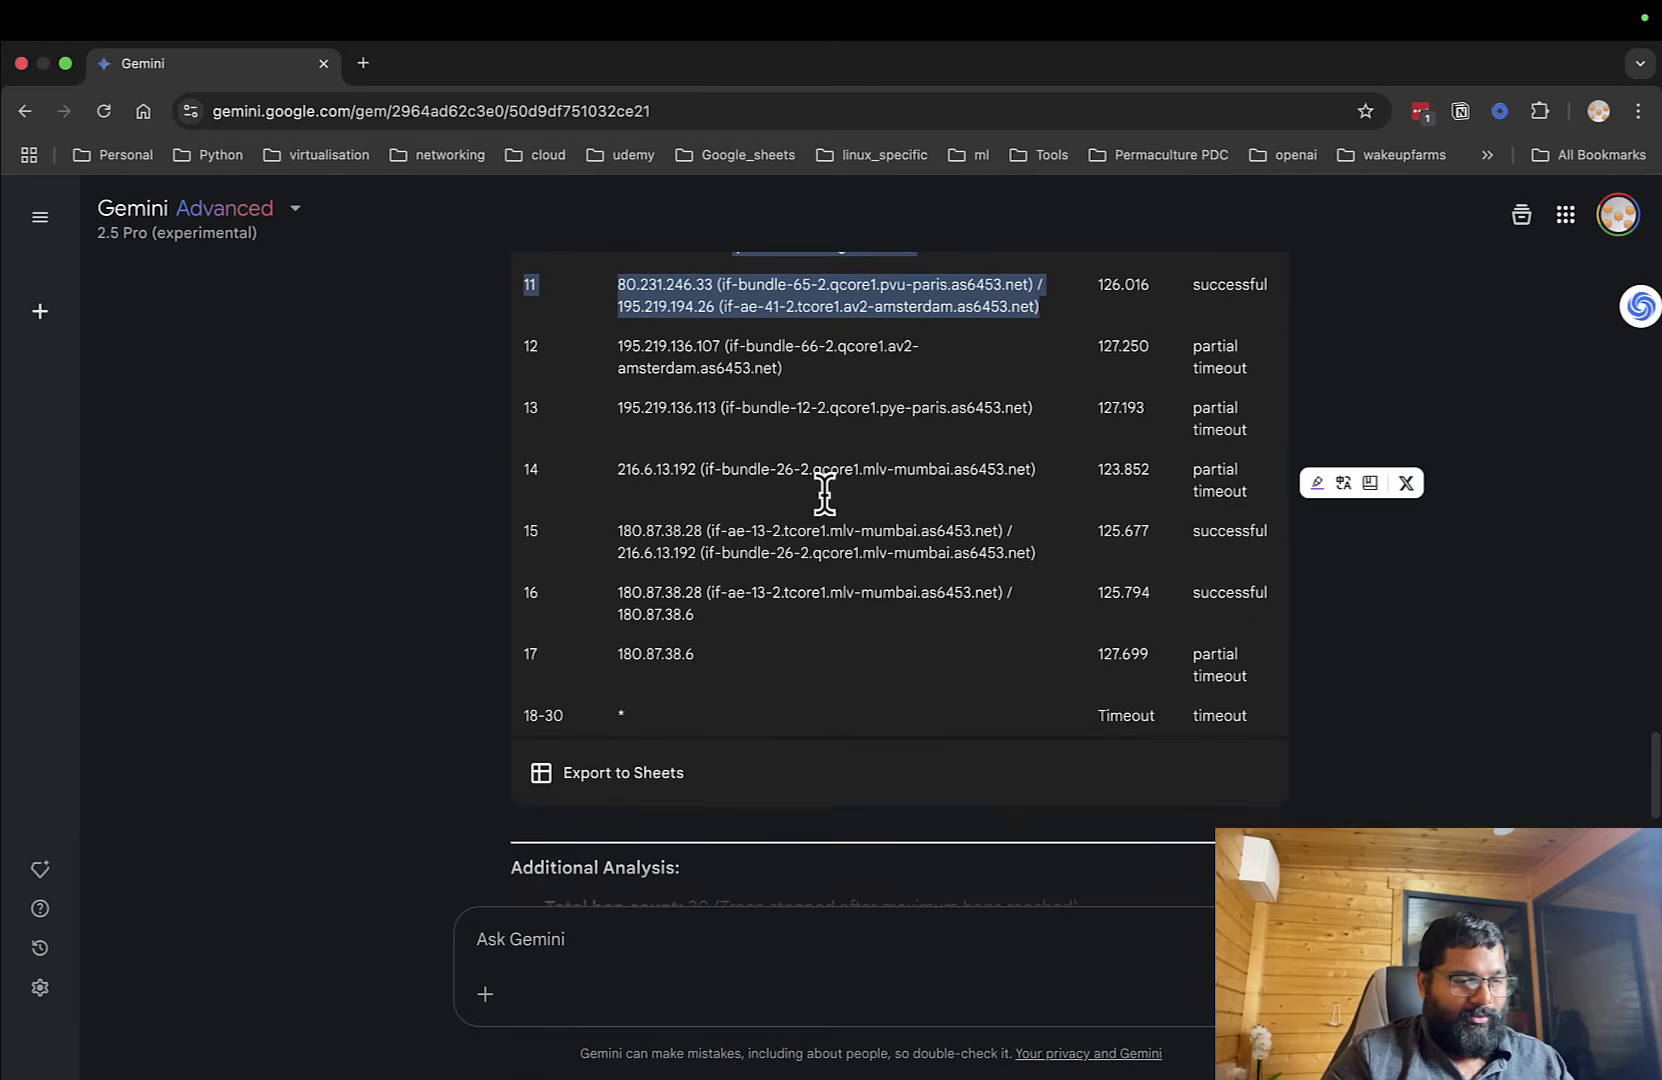
{"action": "scroll", "coordinate": [664, 679], "scroll_direction": "down", "scroll_amount": 10}
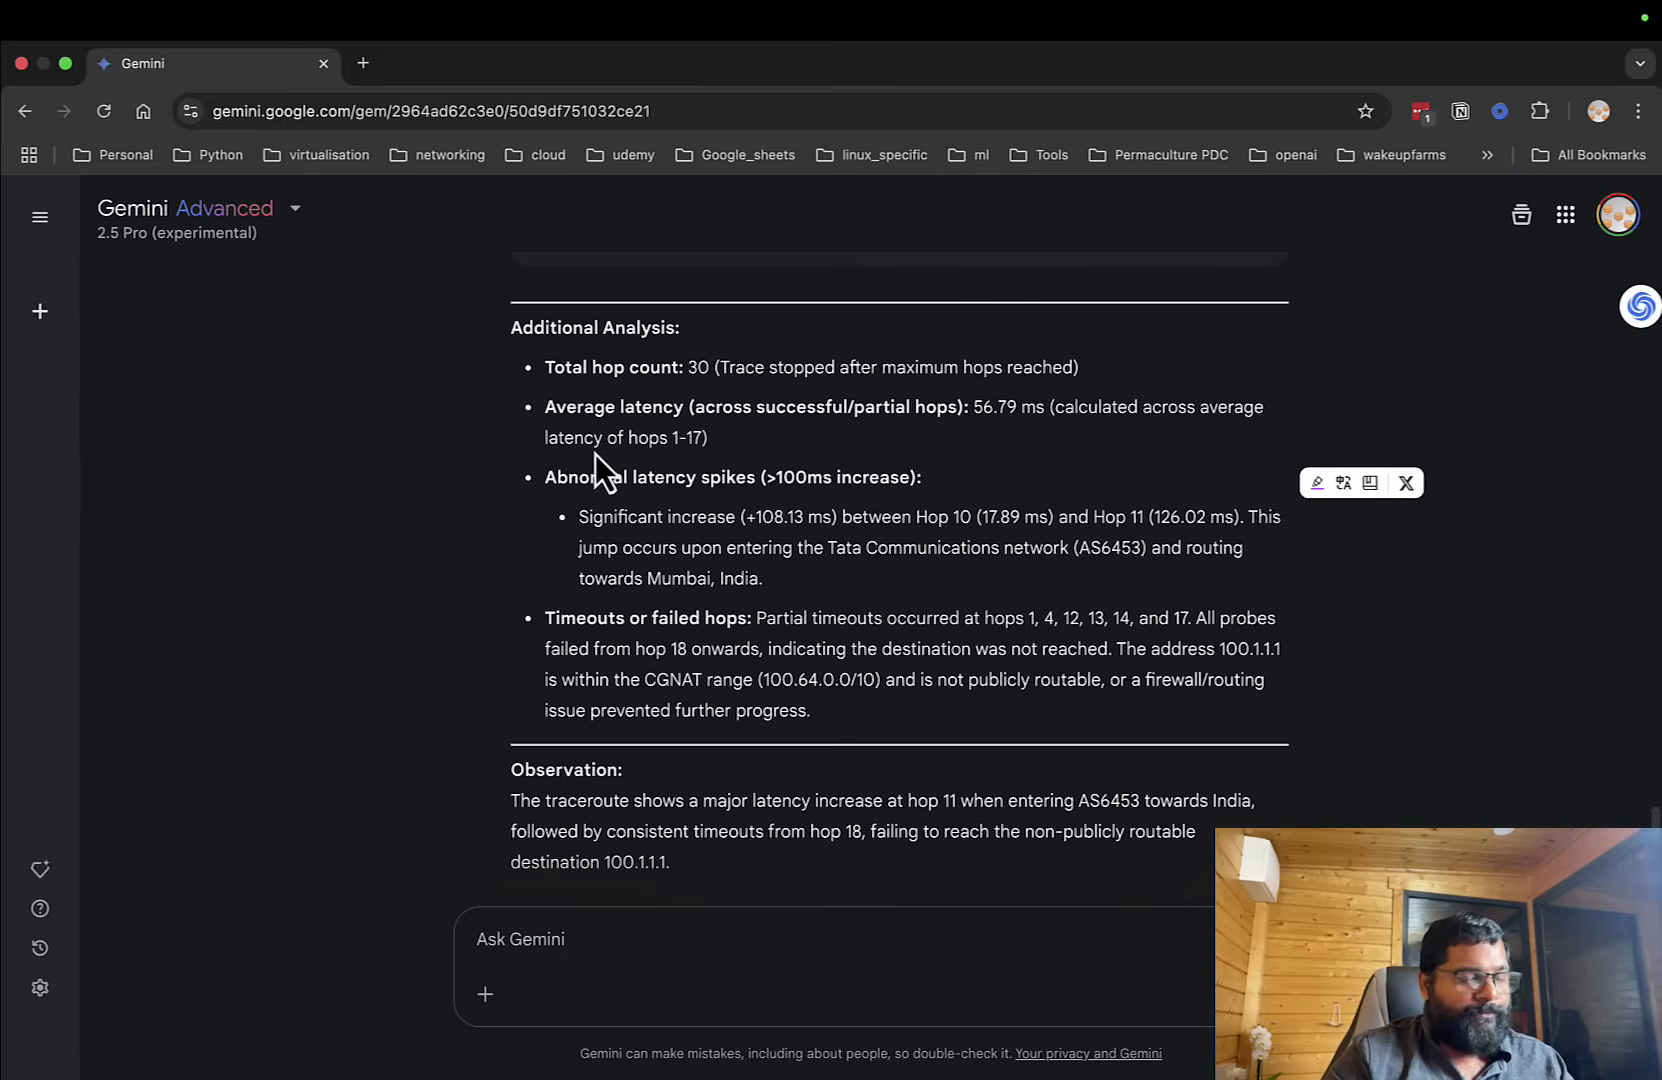
{"action": "left_click", "coordinate": [697, 369]}
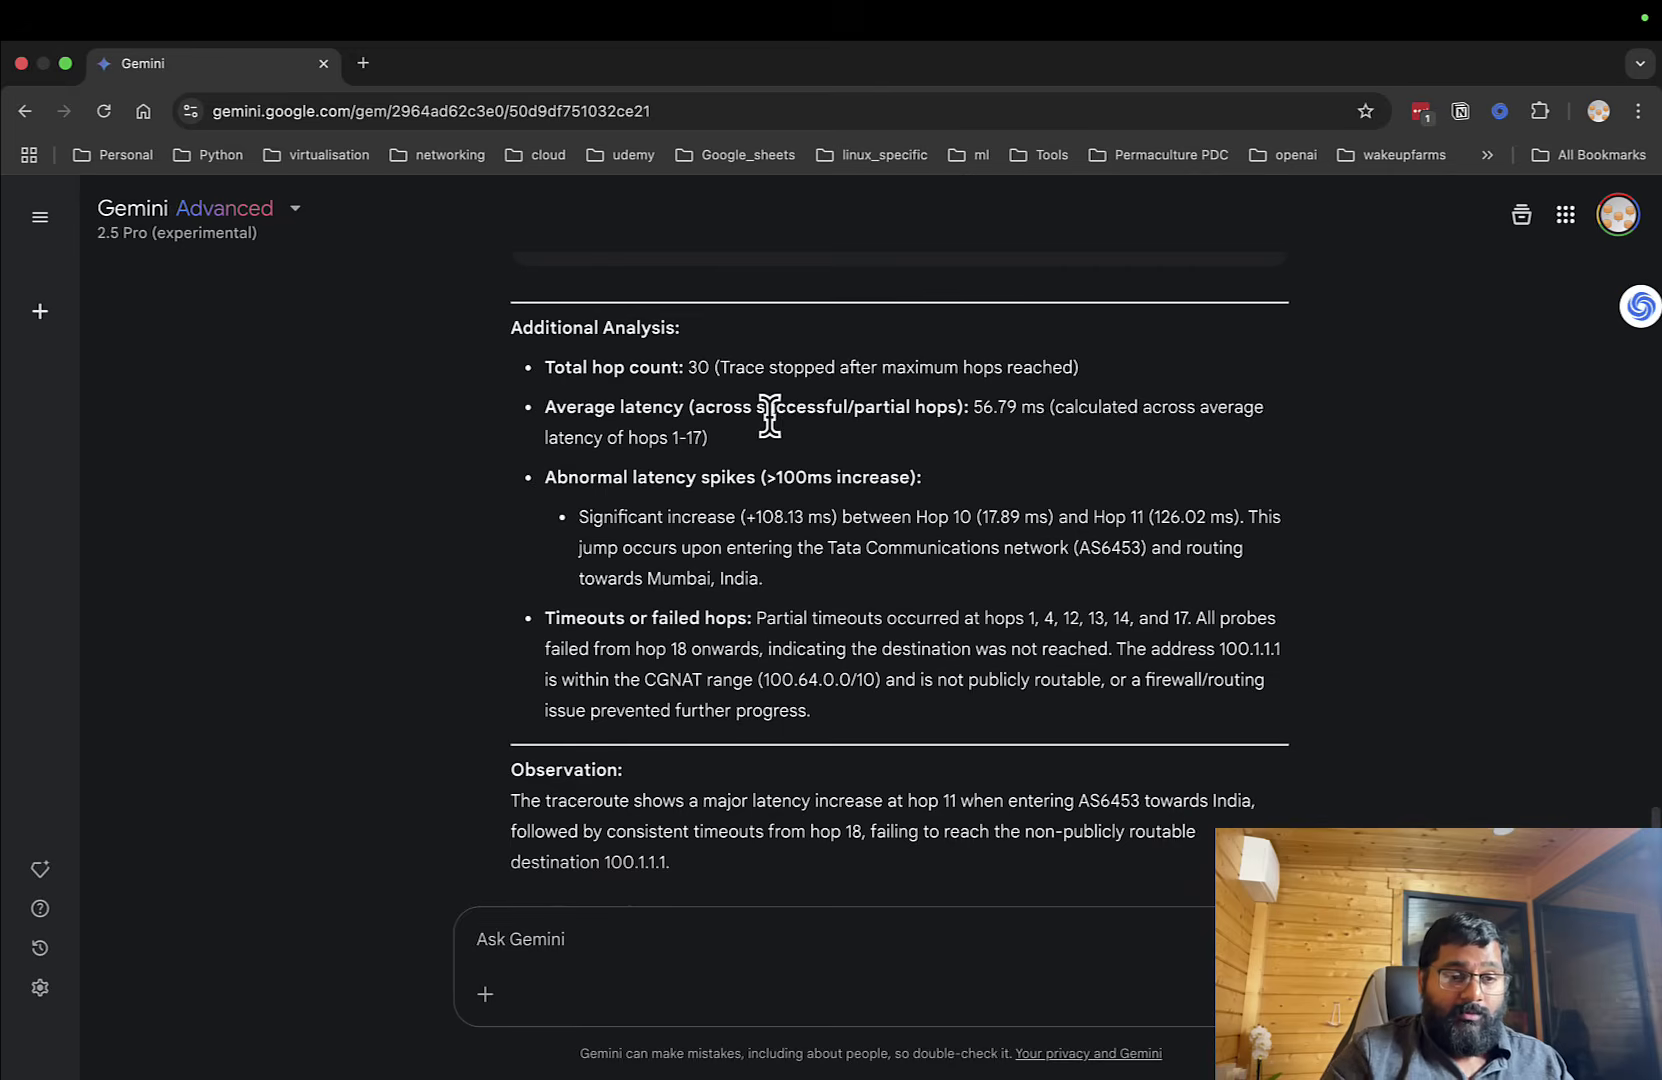
{"action": "scroll", "coordinate": [770, 415], "scroll_direction": "down", "scroll_amount": 1}
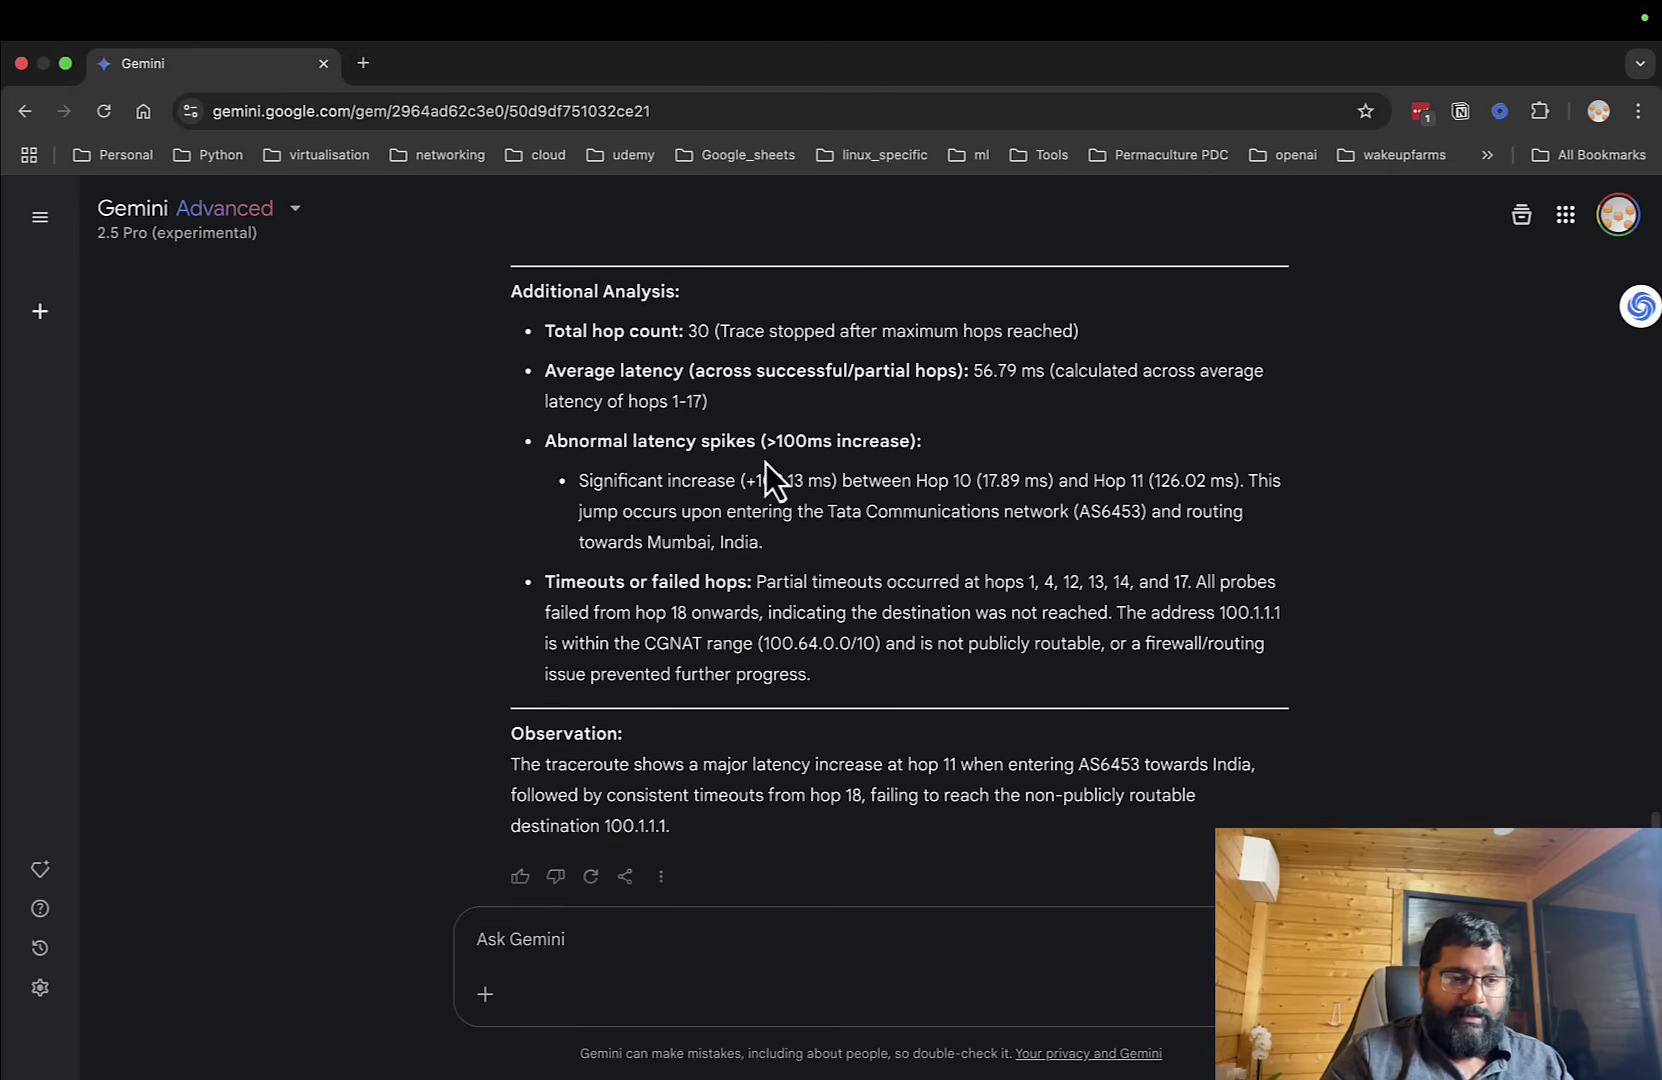
{"action": "scroll", "coordinate": [796, 470], "scroll_direction": "down", "scroll_amount": 1}
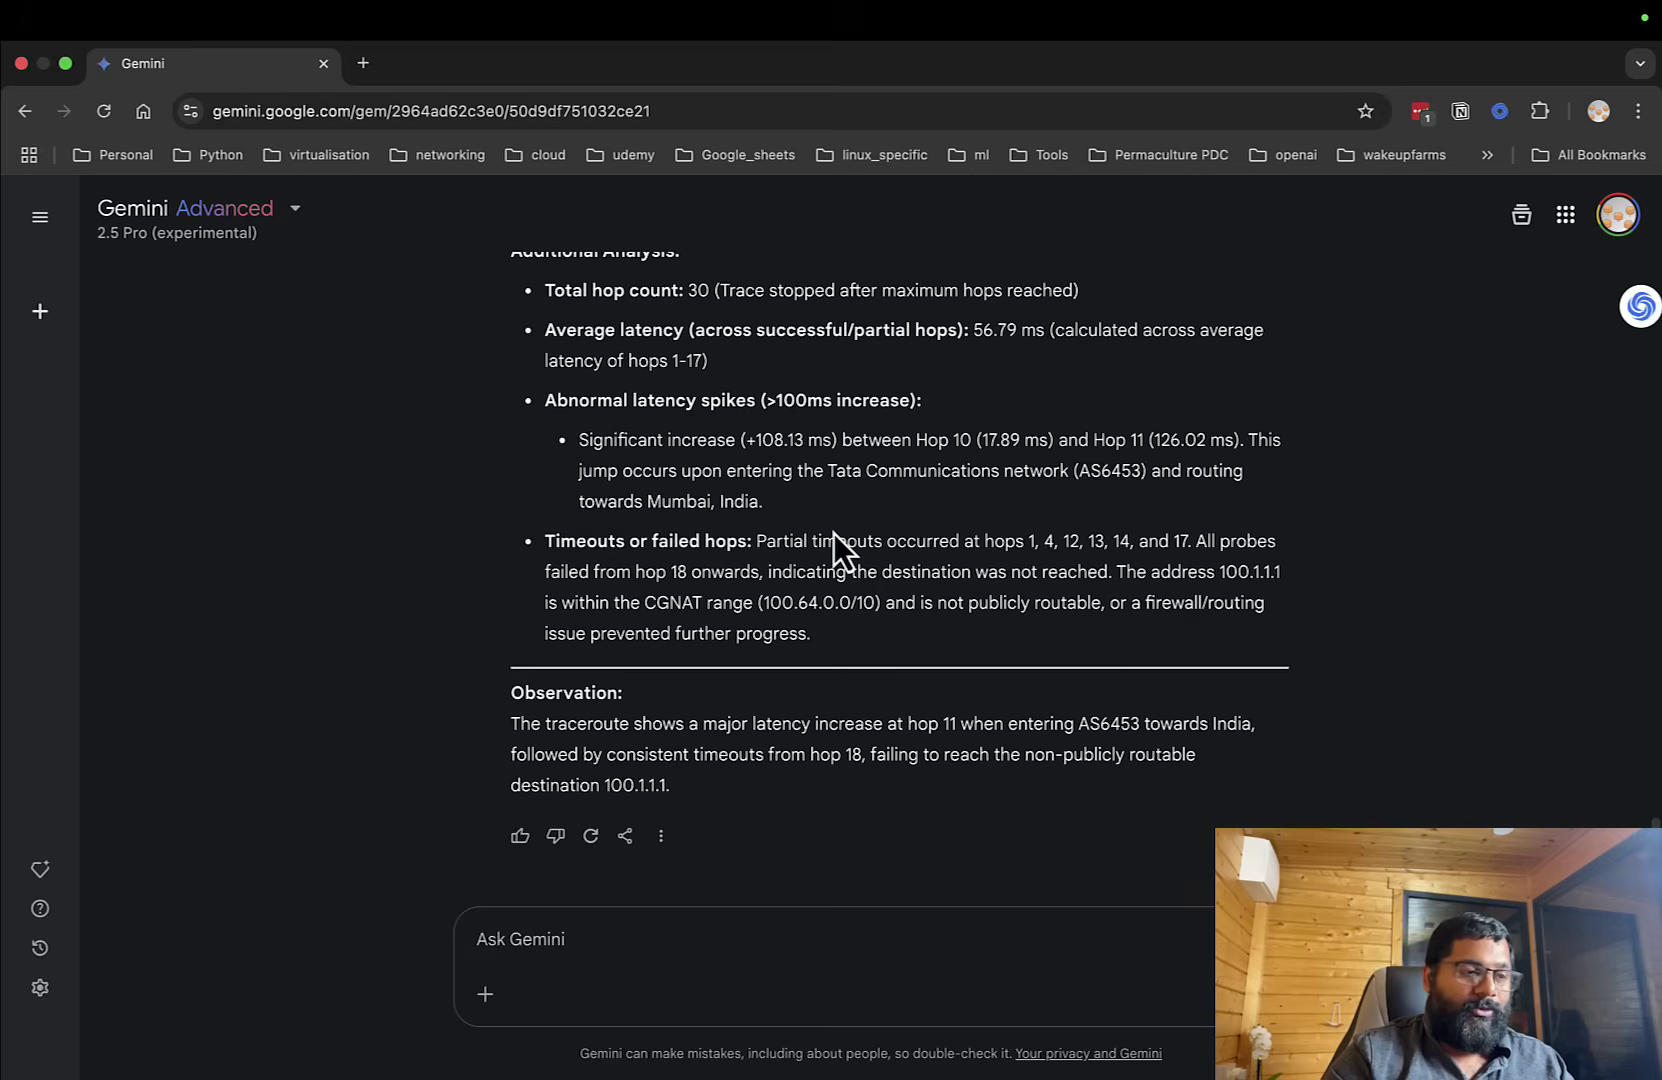
{"action": "key", "text": "super+Tab"}
{"action": "key", "text": "super+shift+Tab"}
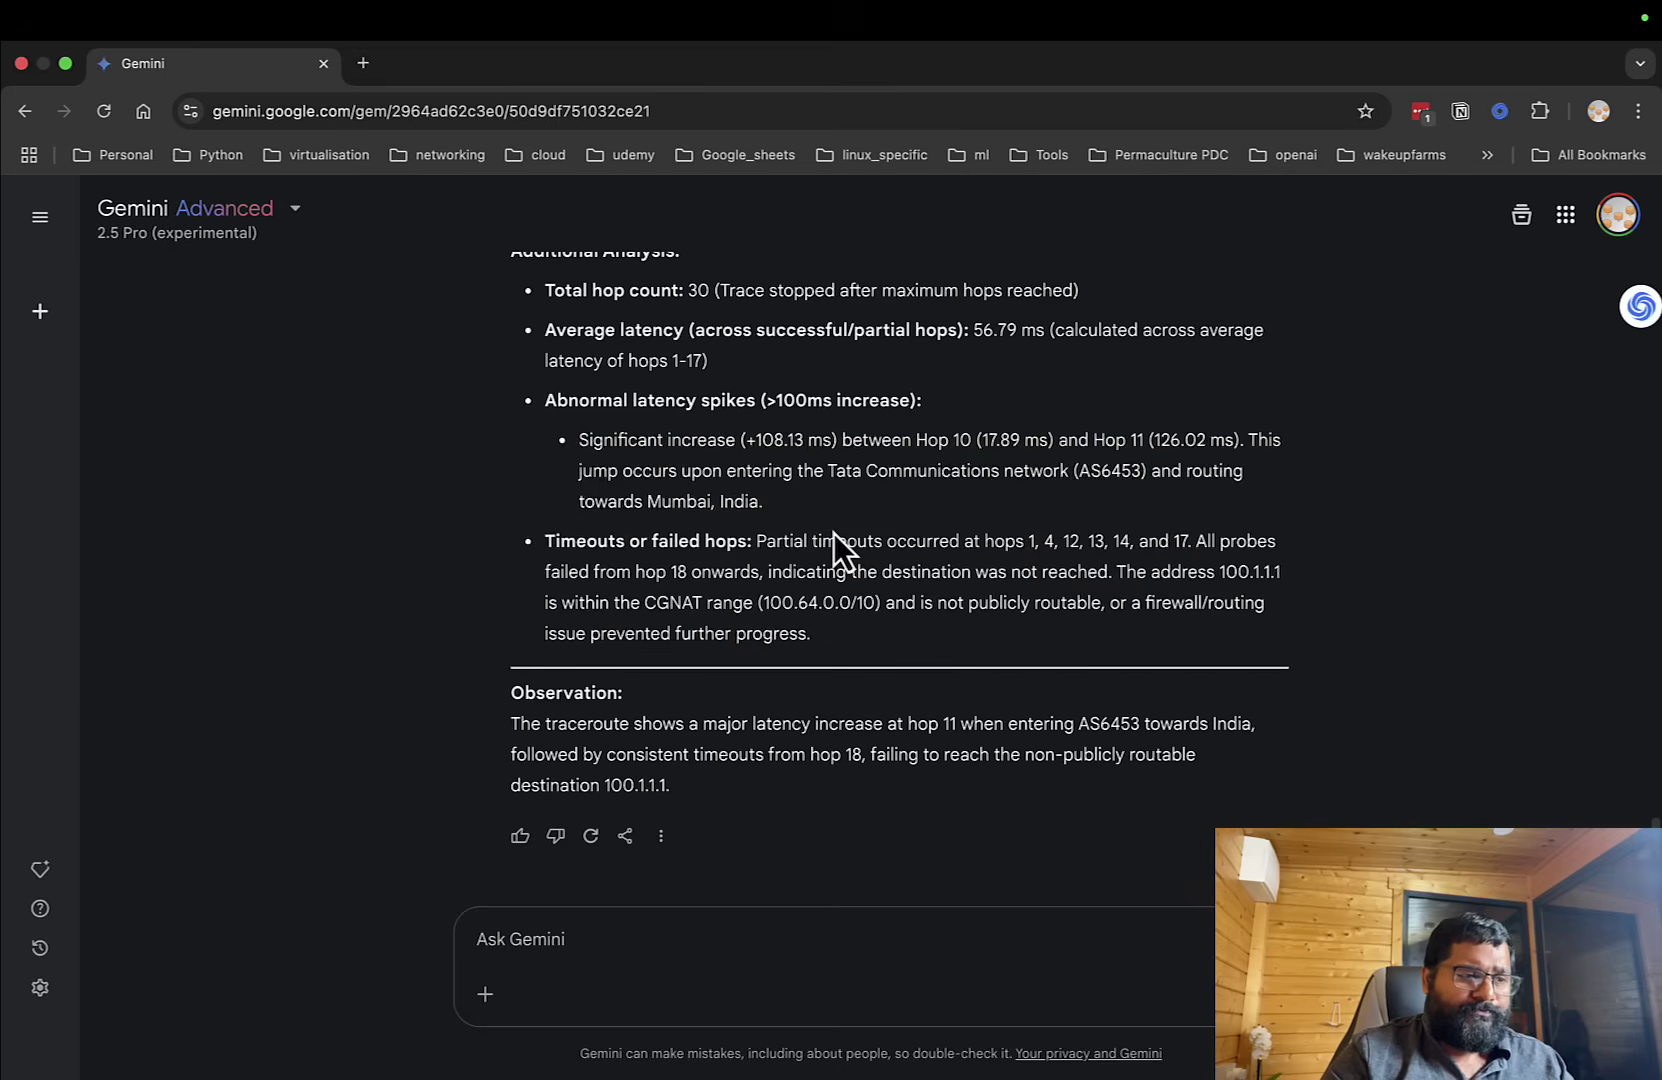
{"action": "key", "text": "ctrl+Left"}
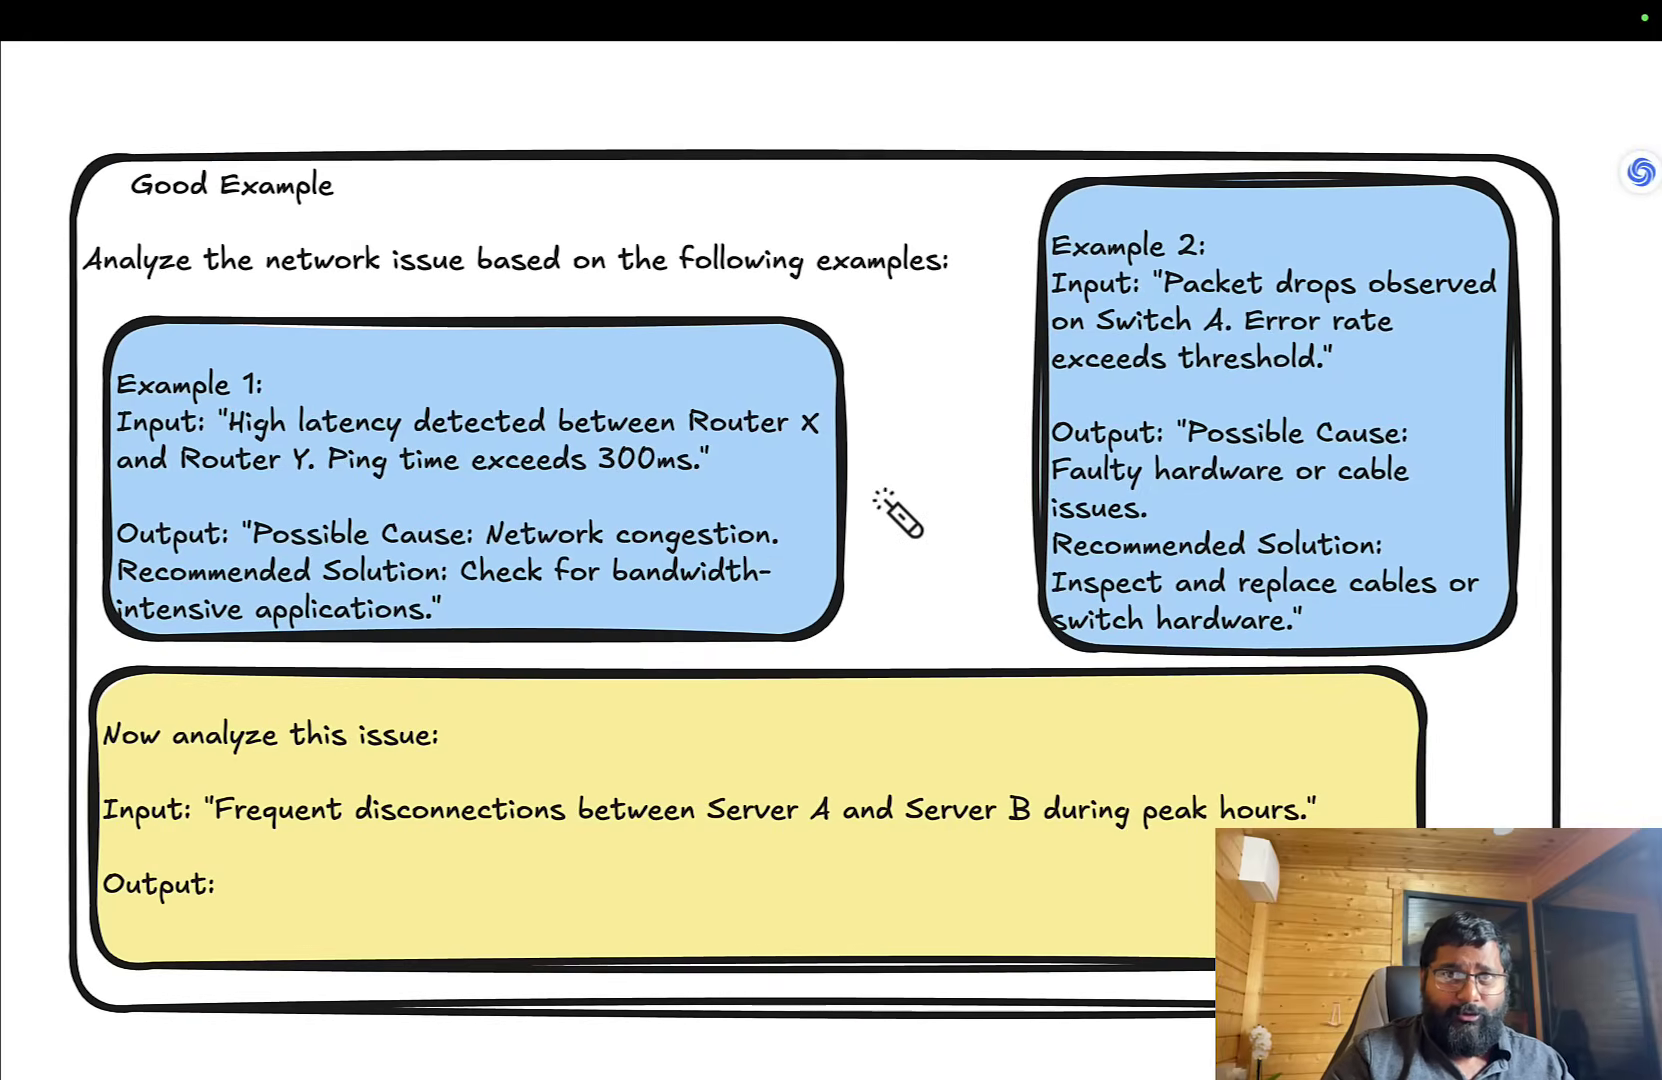
Glance back at Gemini's results, then advance the presentation to the Chain-of-Thought slide 8.
{"action": "key", "text": "ctrl+Right"}
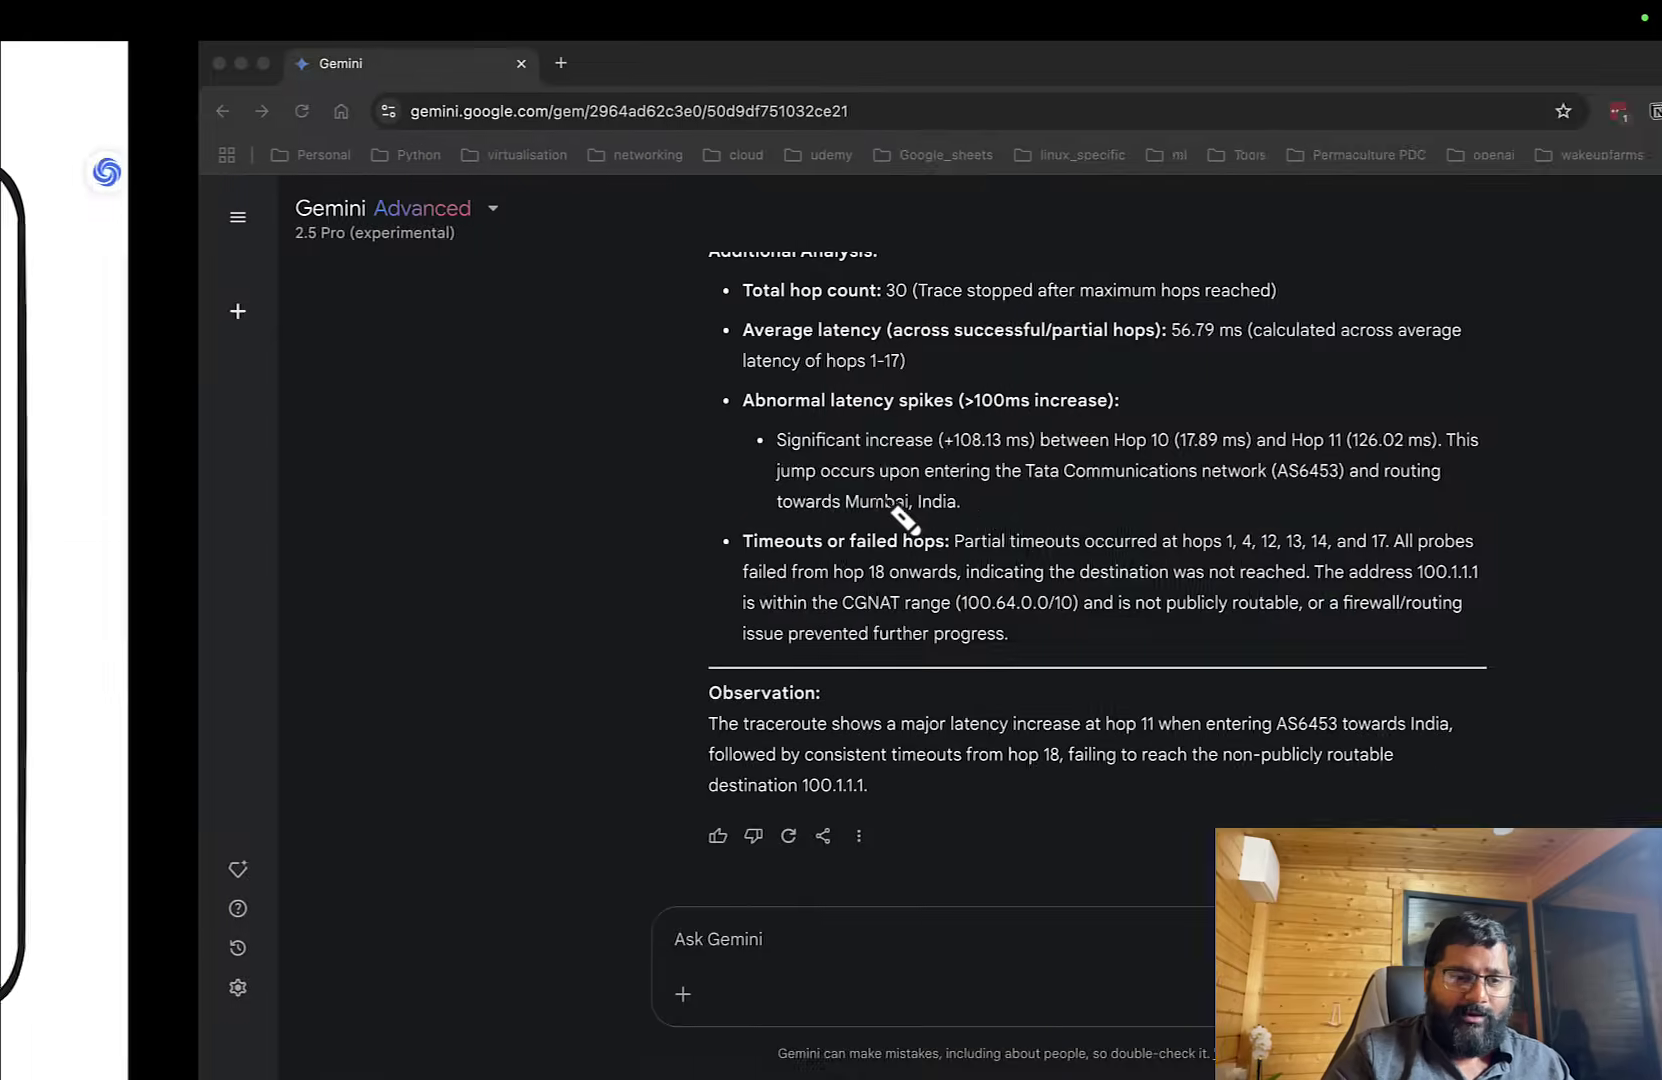
{"action": "scroll", "coordinate": [930, 505], "scroll_direction": "up", "scroll_amount": 10}
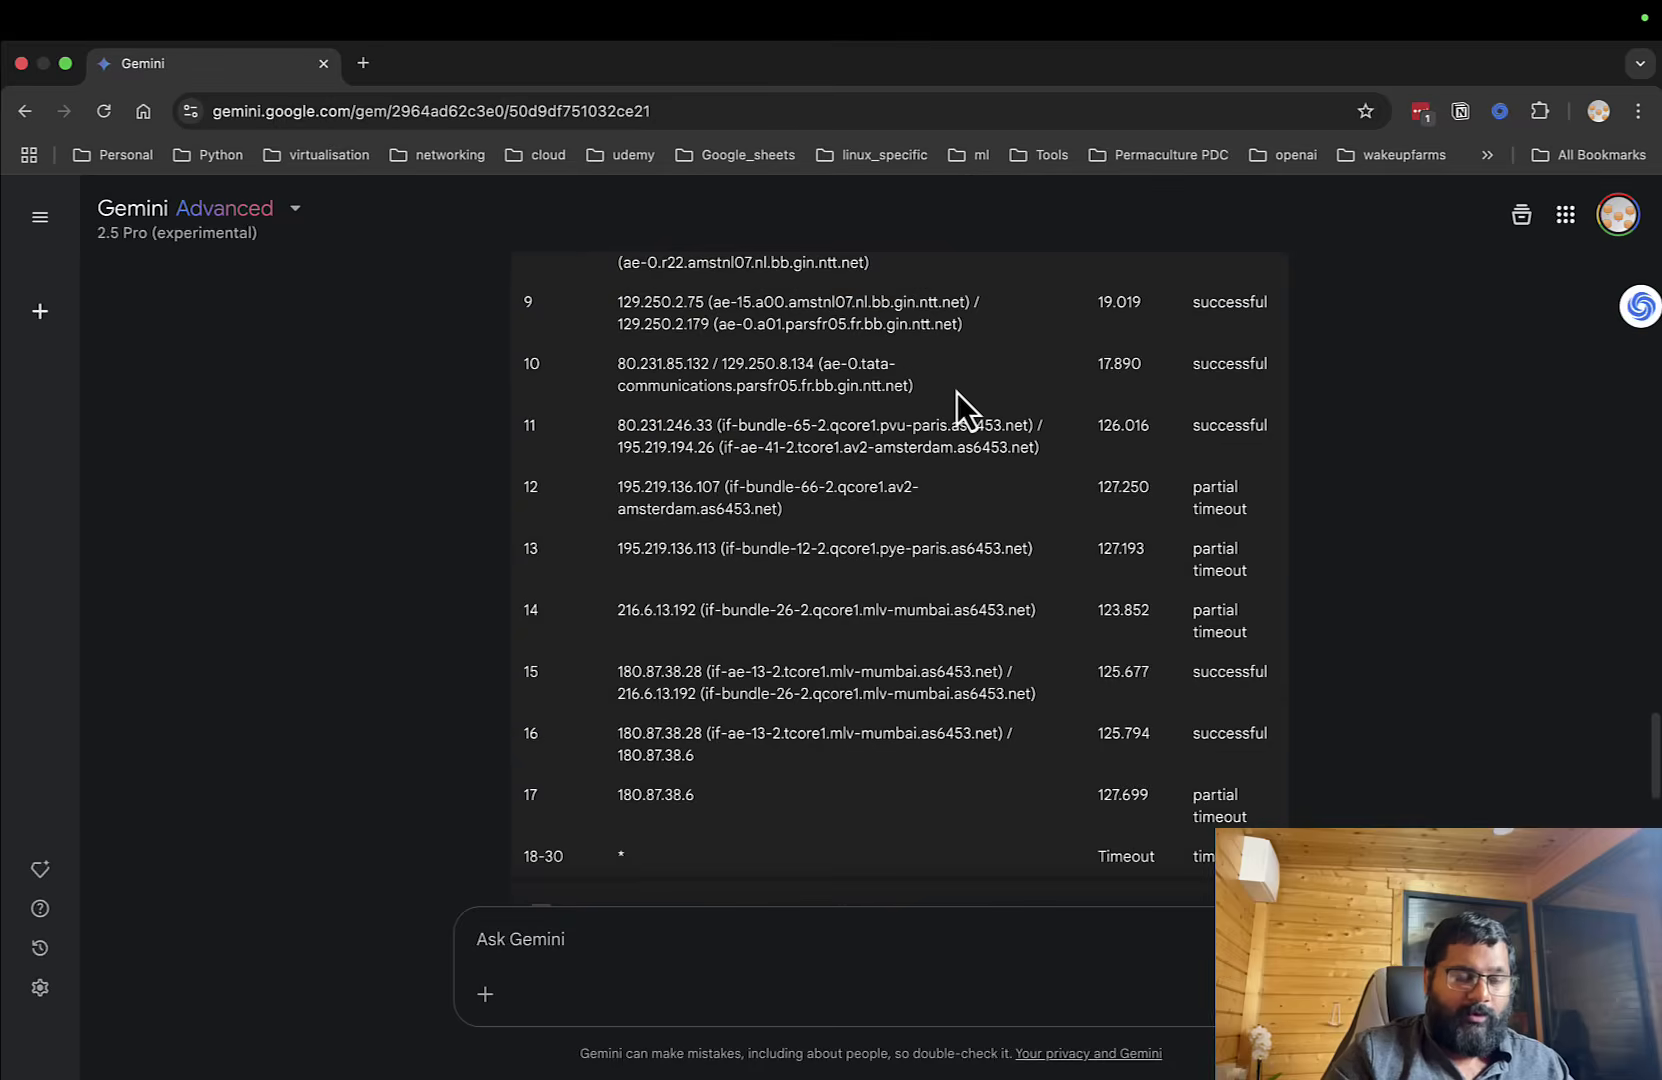
{"action": "key", "text": "ctrl+Left"}
{"action": "key", "text": "Right"}
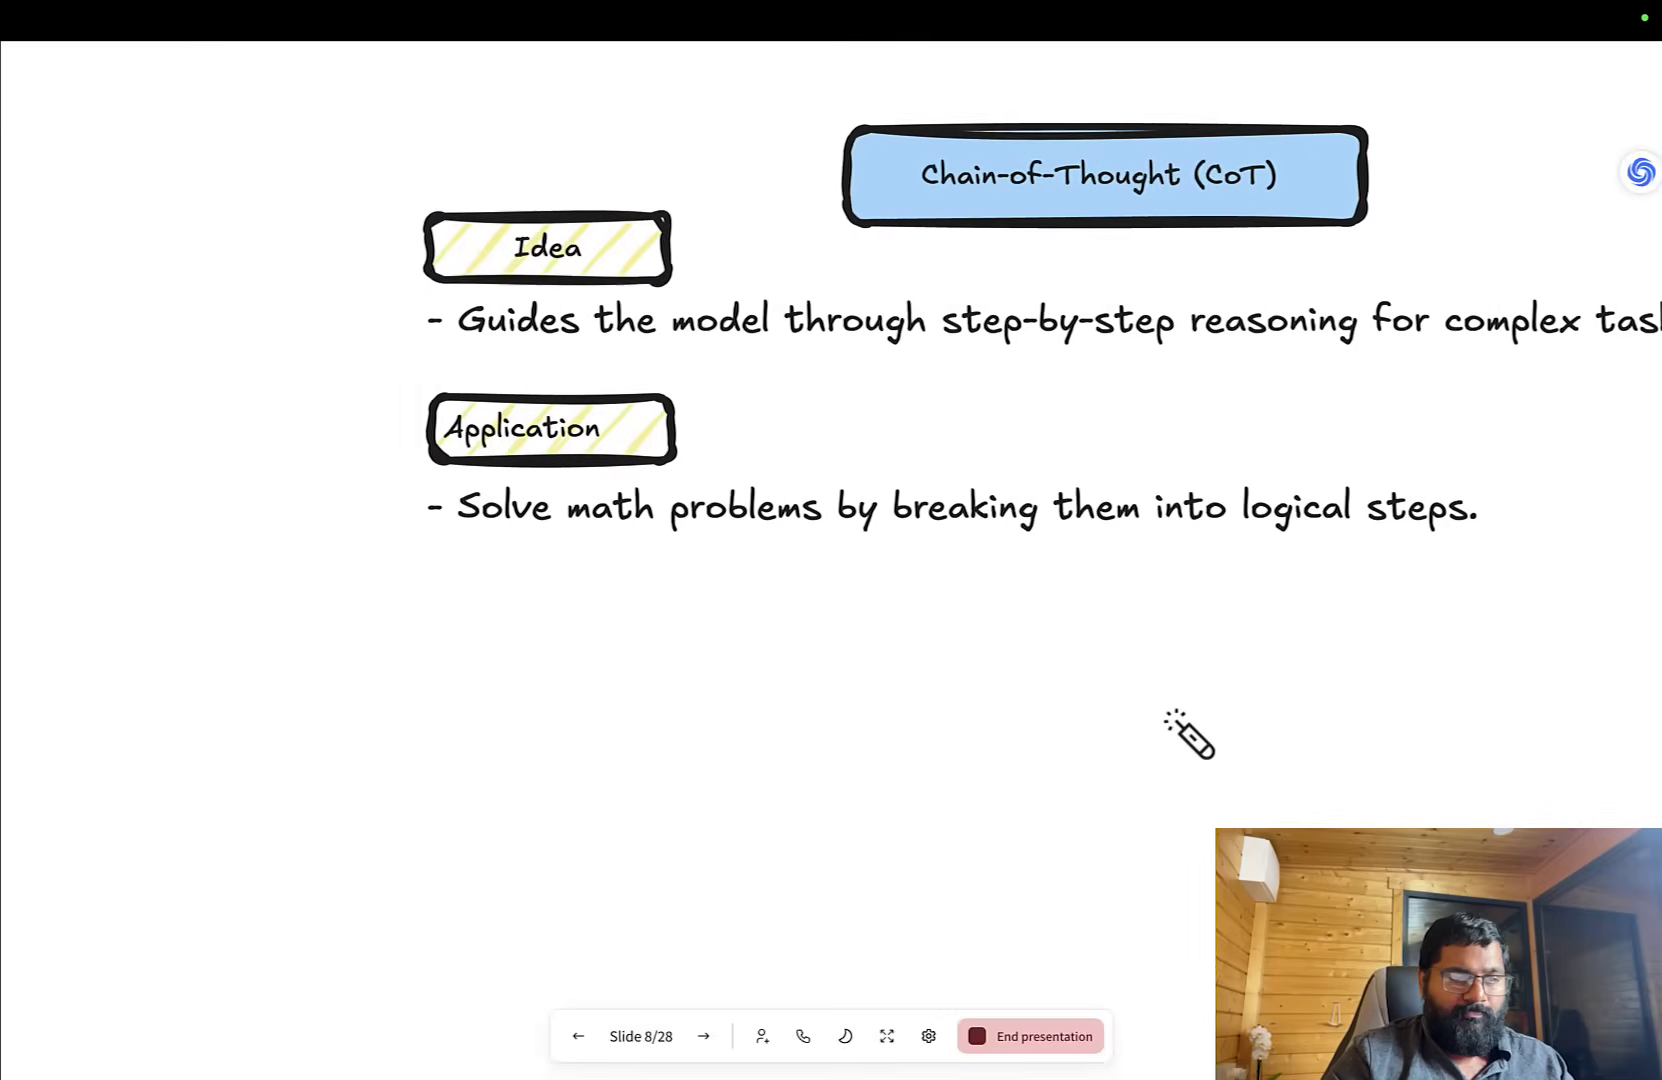
{"action": "key", "text": "Left"}
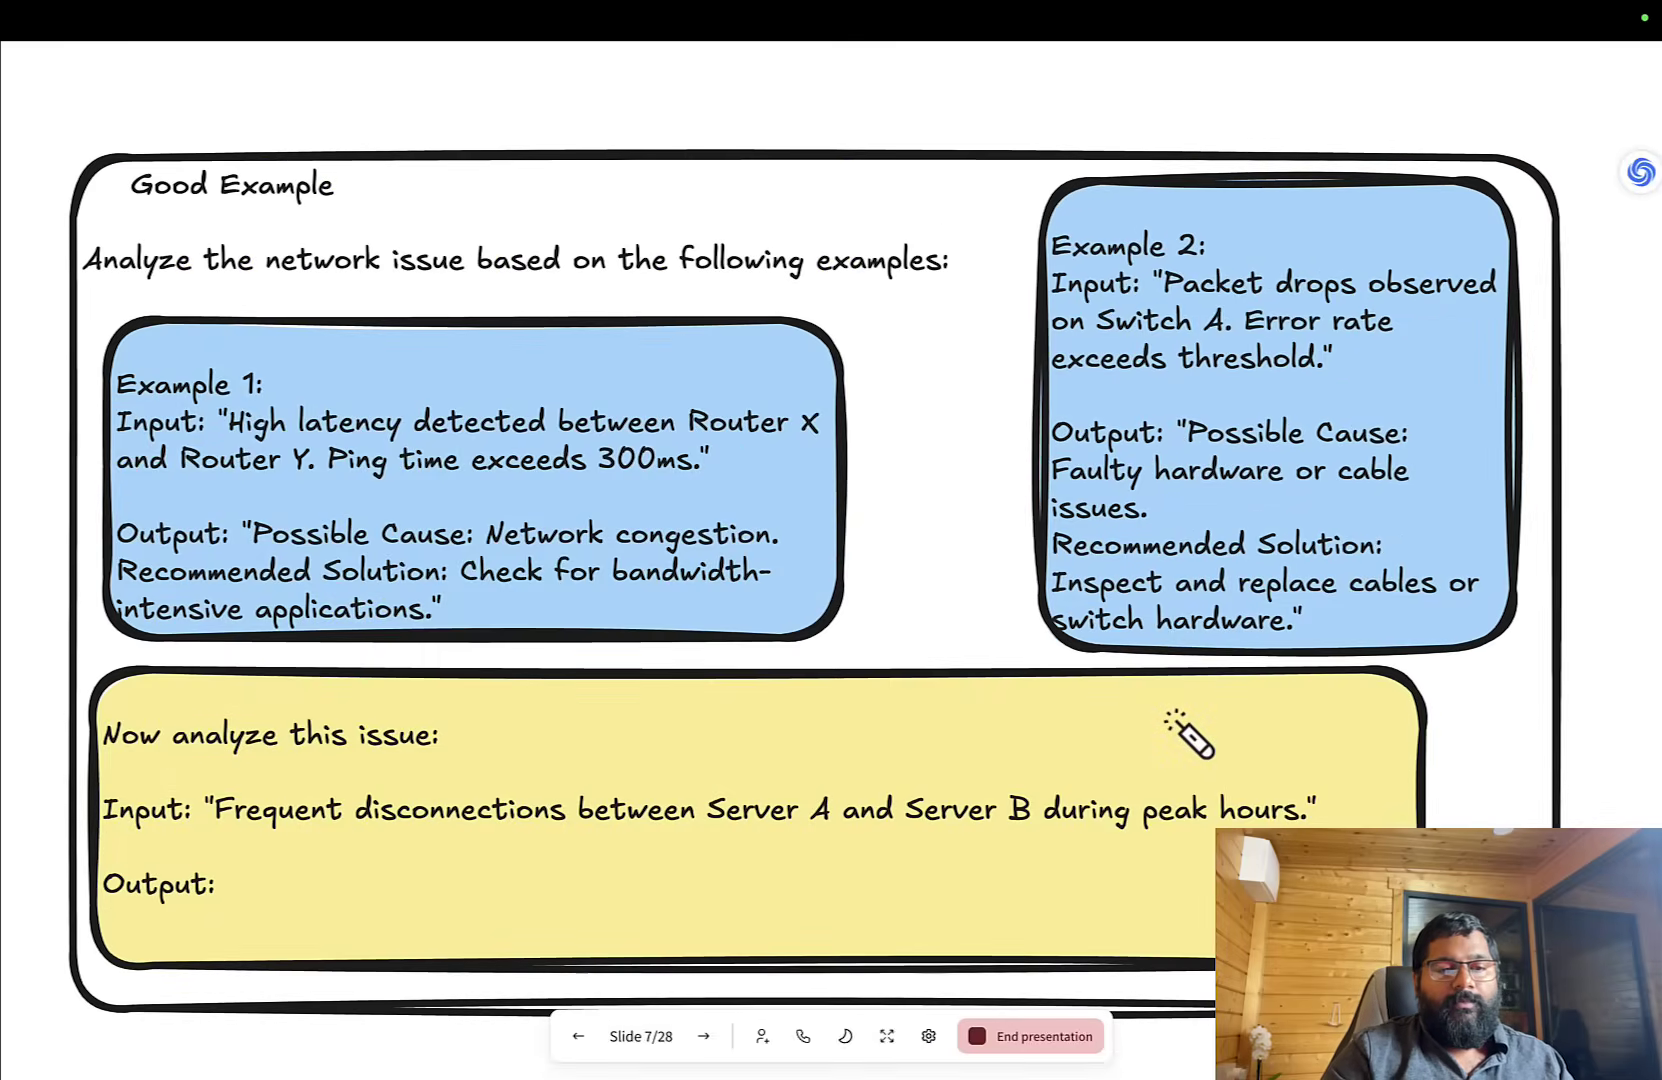
{"action": "key", "text": "Right"}
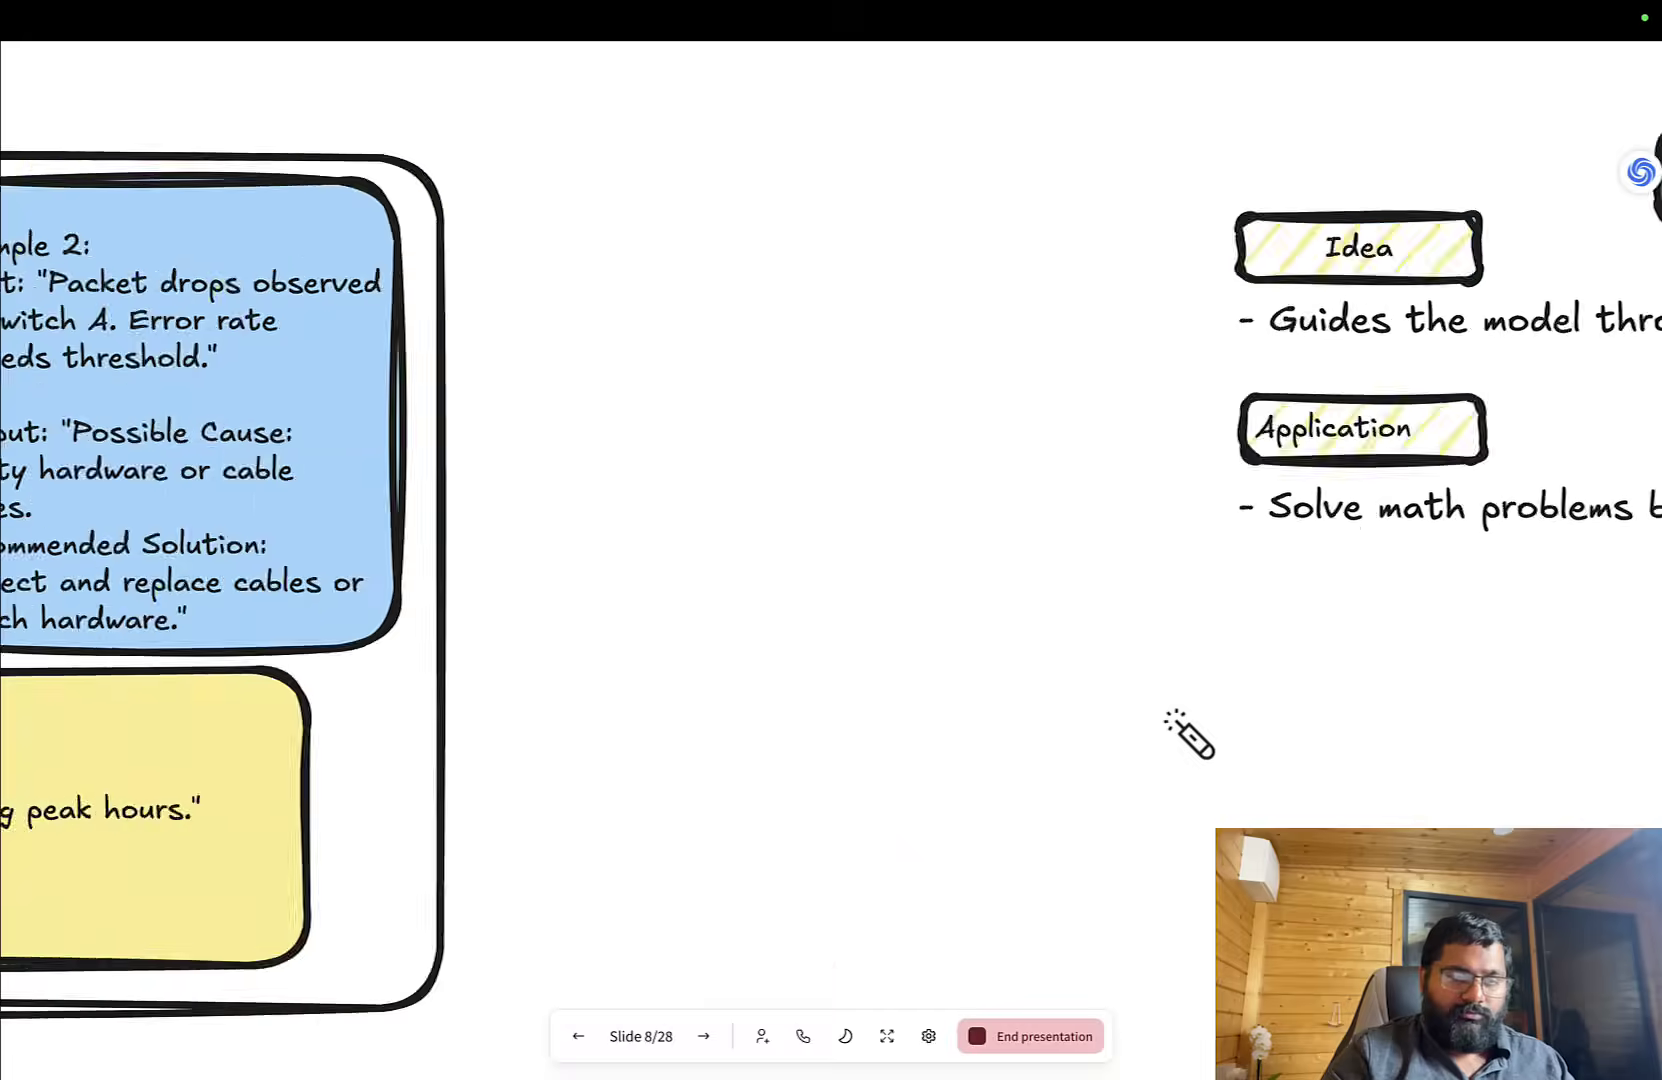